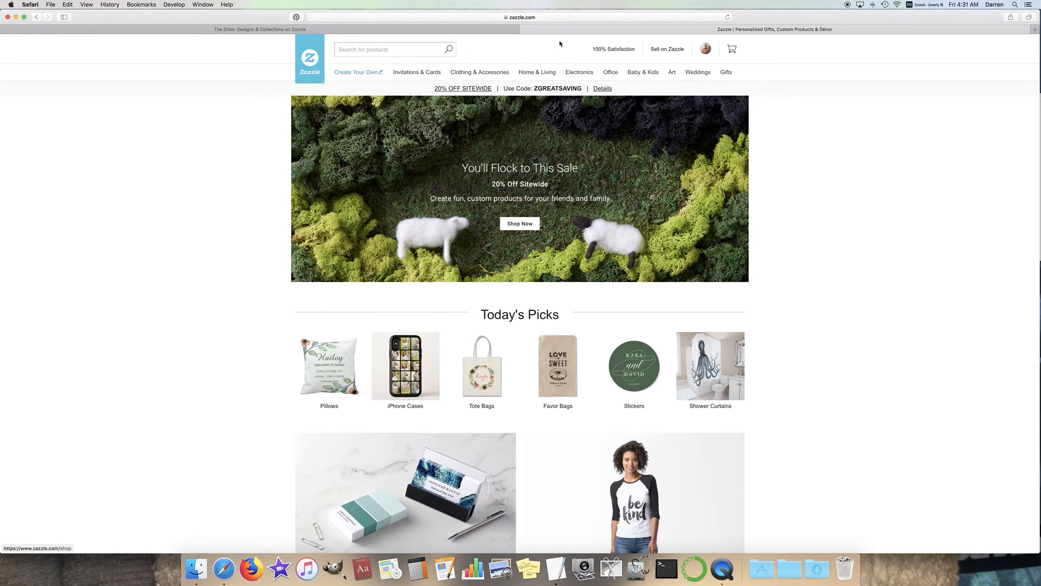
Step: Look over The Draw store page and open its Gather 'Round Kwanzaa Creations Kit collection
click(524, 30)
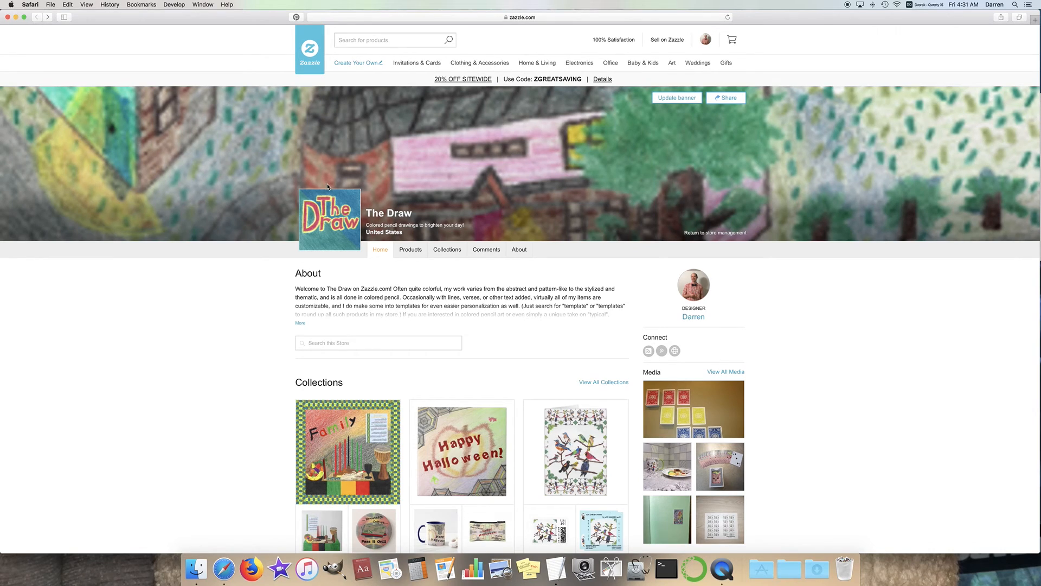
scroll(239, 239, down, 5)
scroll(239, 240, down, 4)
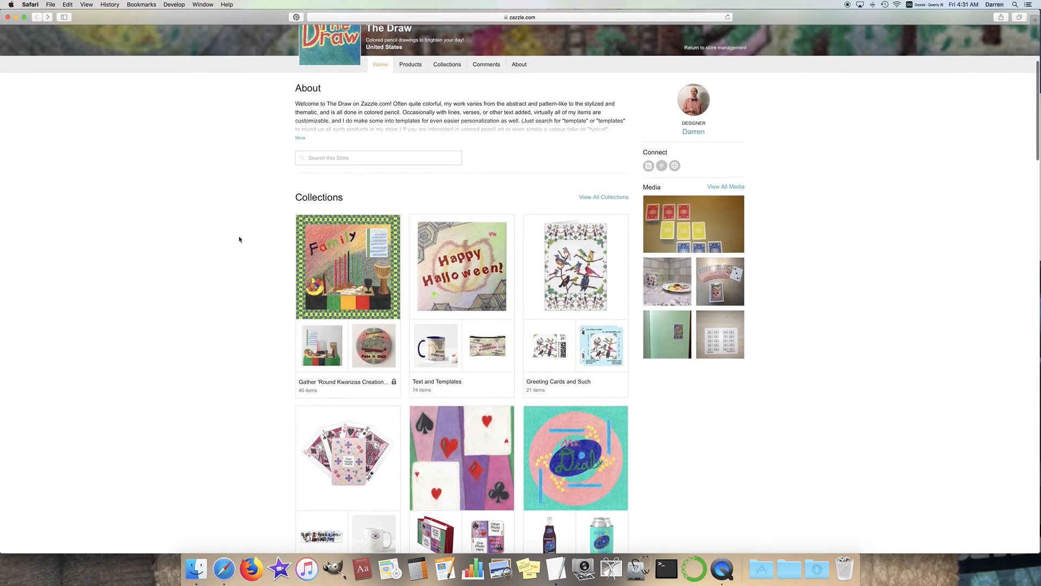
scroll(239, 239, down, 4)
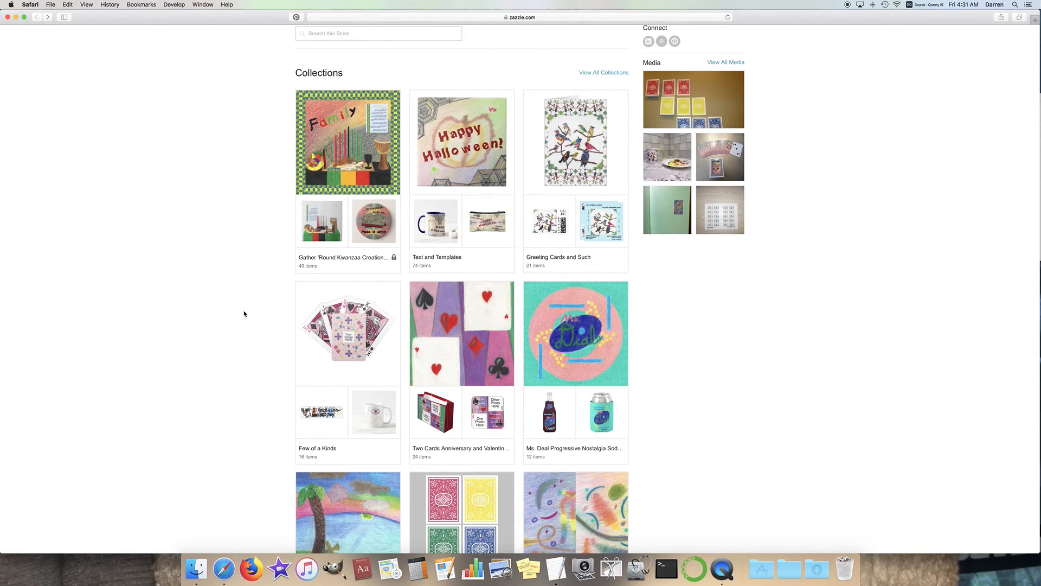
scroll(244, 313, up, 5)
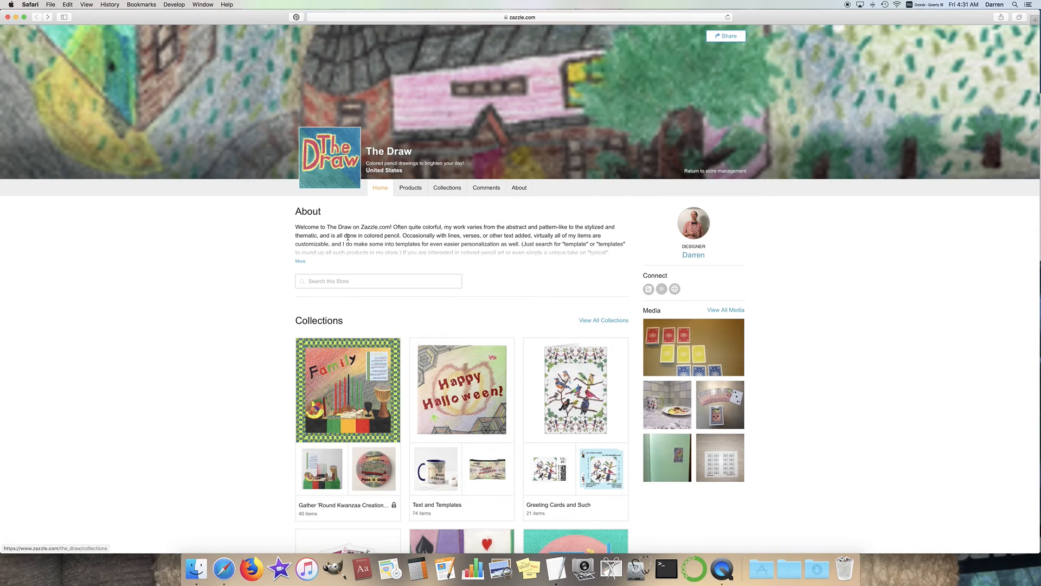
scroll(263, 272, down, 3)
scroll(250, 277, down, 1)
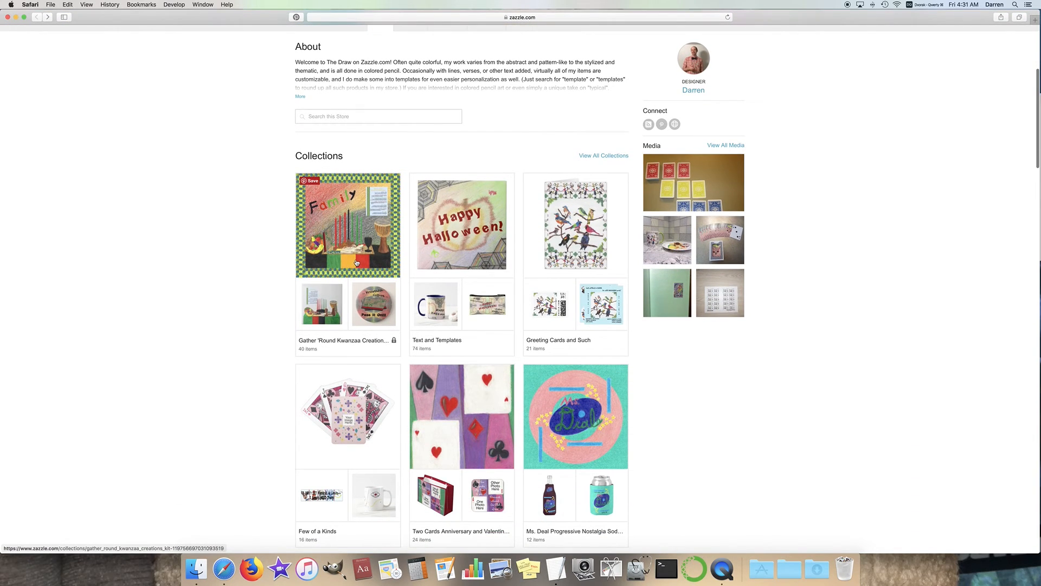
click(455, 245)
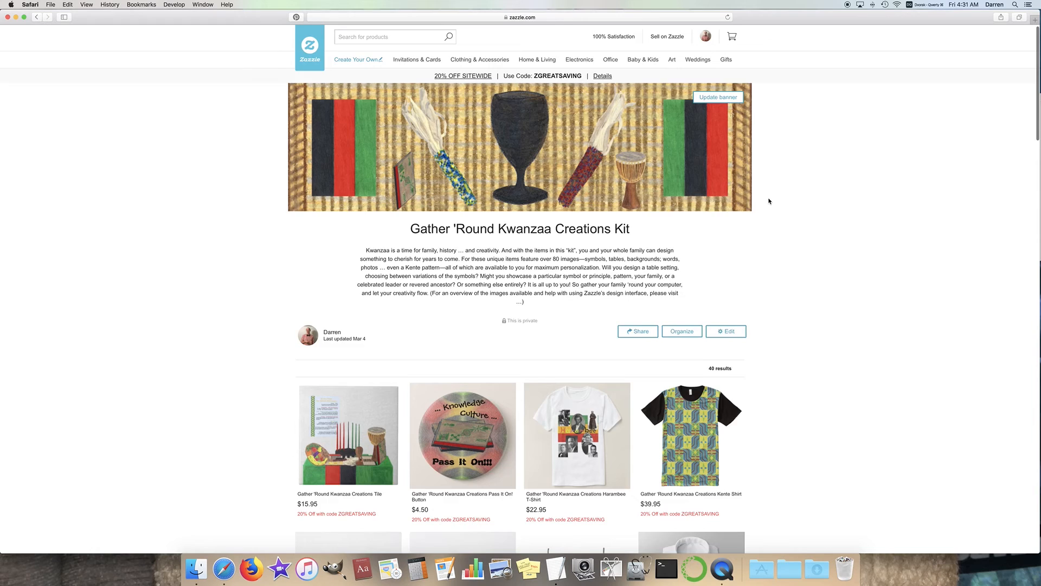
Step: Browse the full range of products in the Gather 'Round Kwanzaa Creations Kit collection and return to its beginning
scroll(768, 202, down, 3)
scroll(769, 201, down, 3)
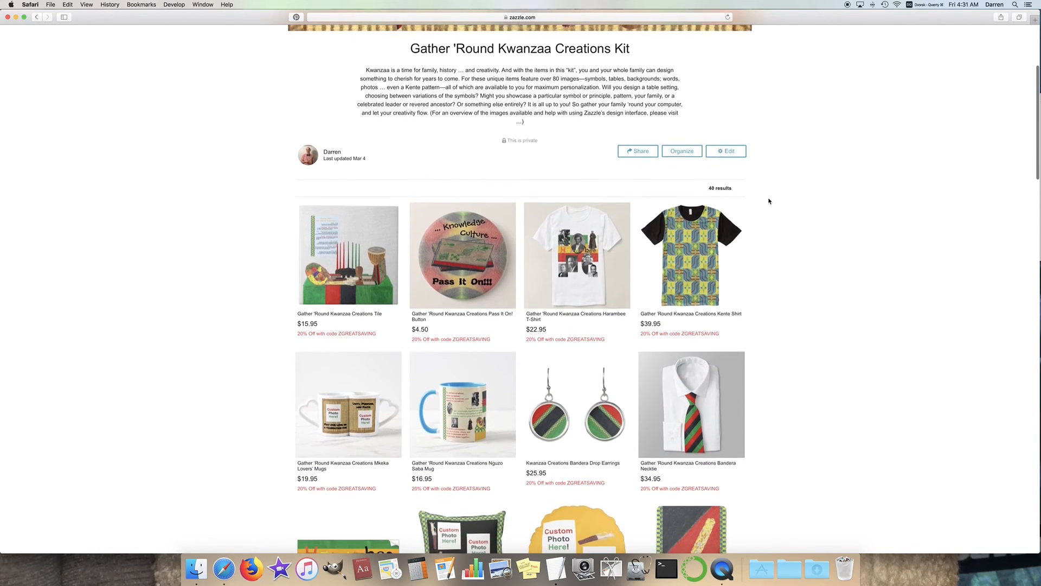
scroll(769, 203, down, 2)
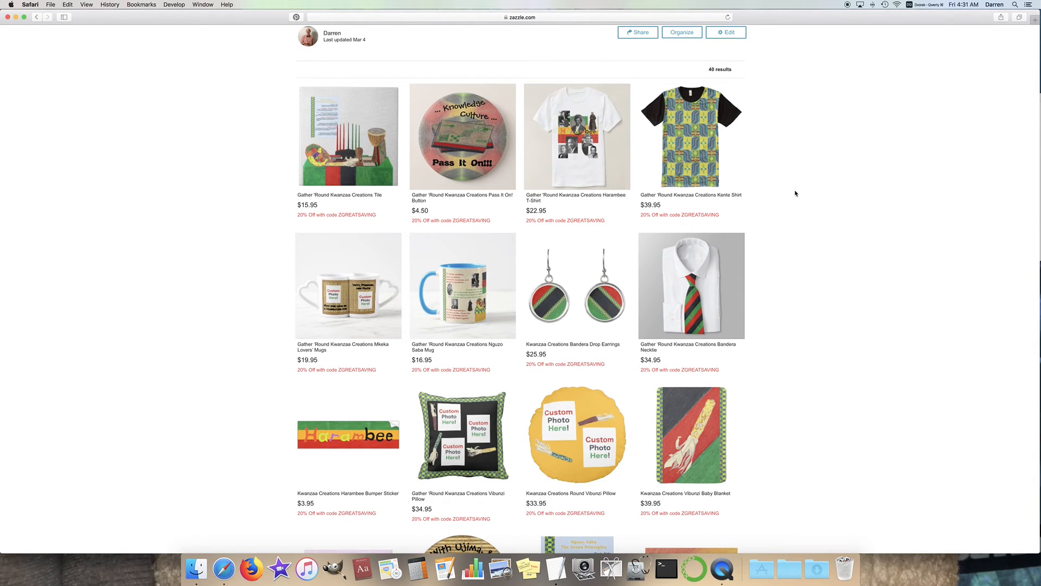
scroll(787, 197, down, 1)
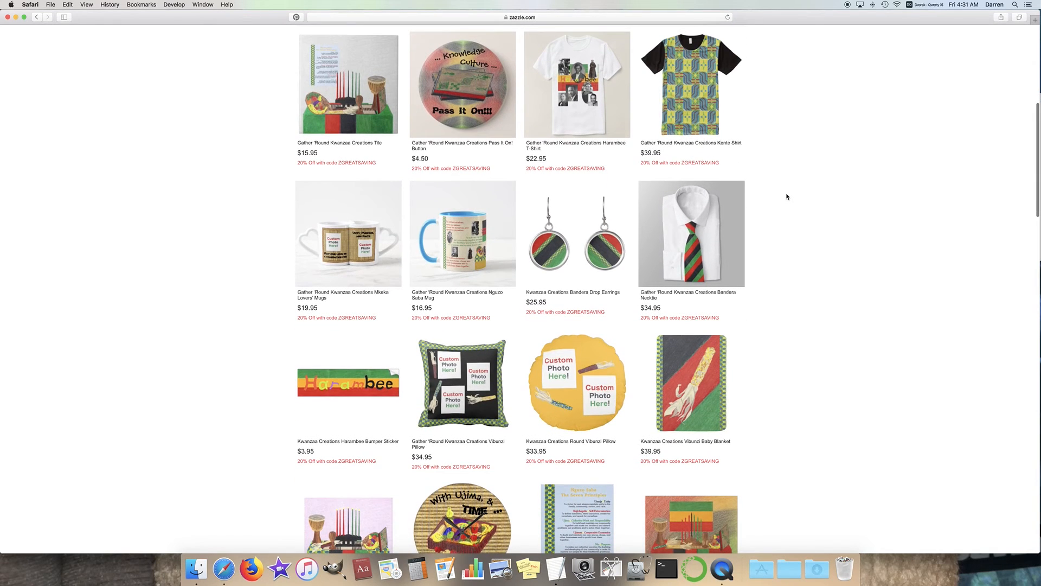
scroll(787, 197, down, 1)
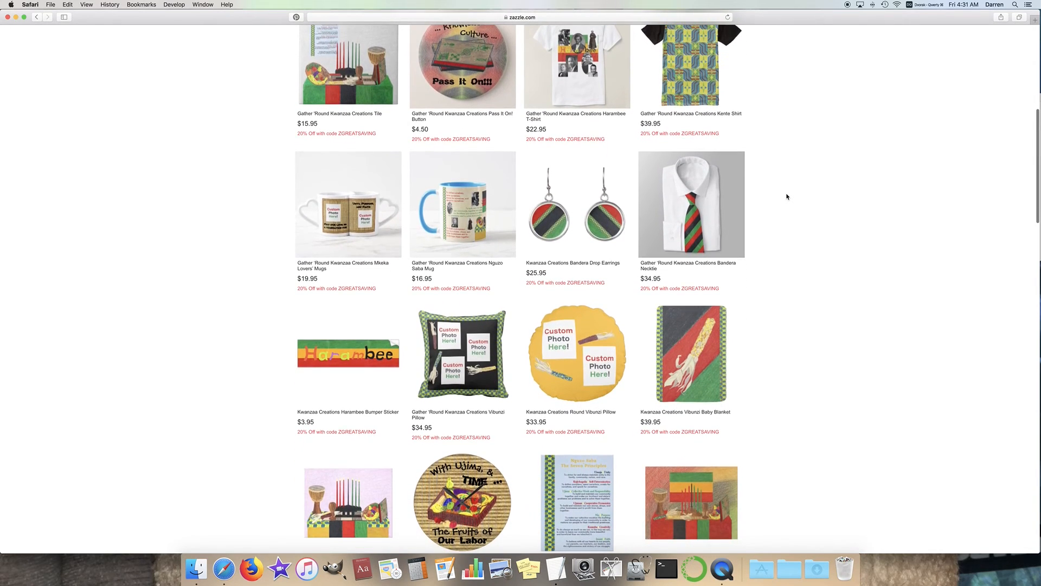
scroll(787, 197, down, 1)
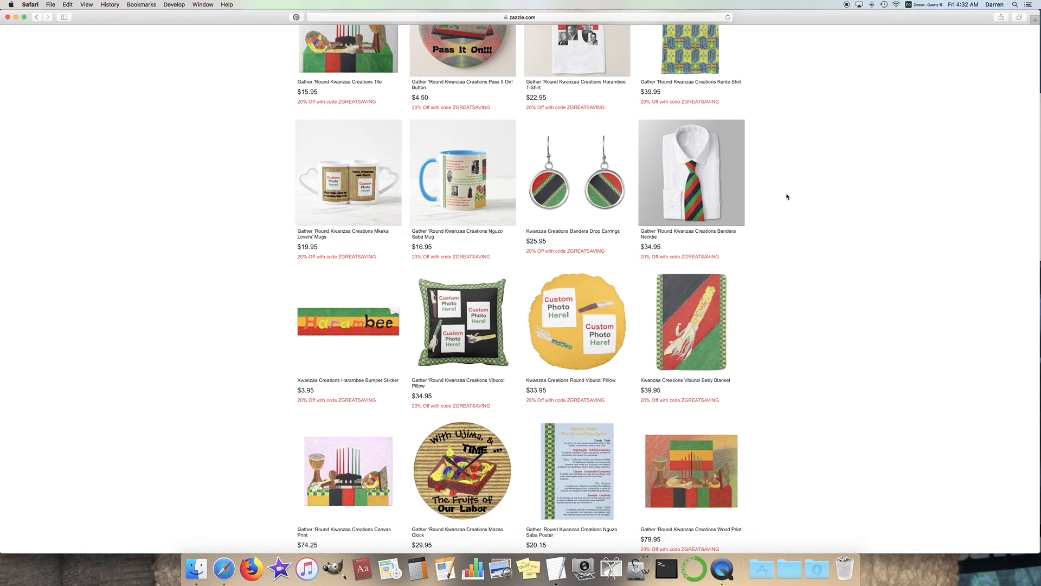
scroll(787, 197, down, 1)
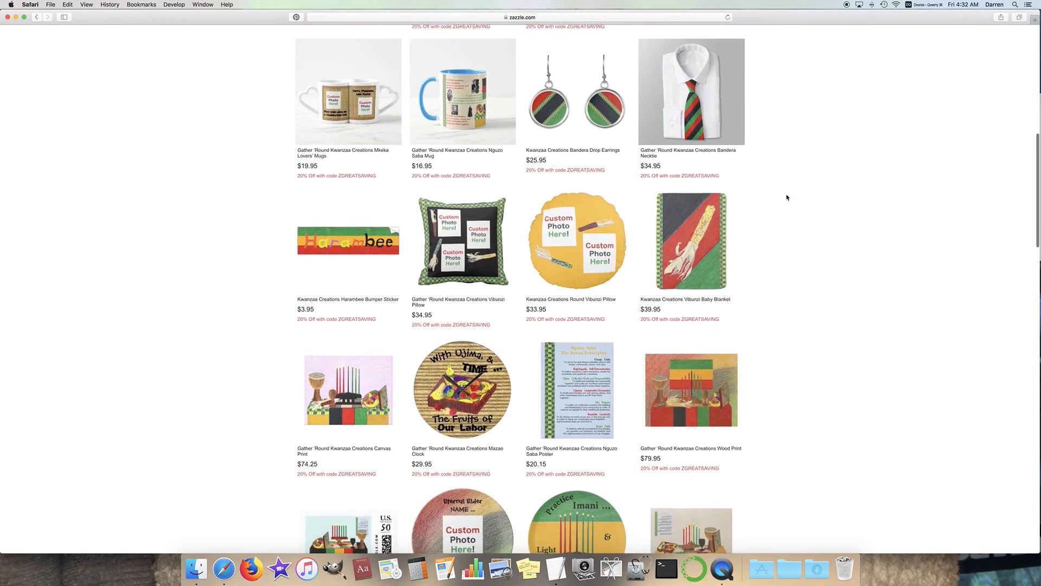
scroll(787, 197, down, 2)
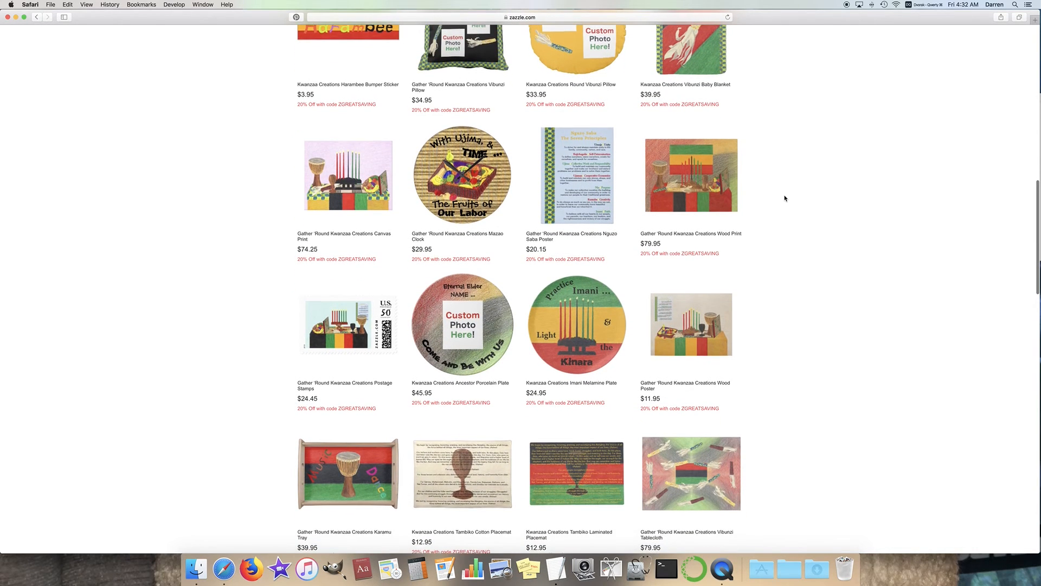
scroll(784, 198, down, 5)
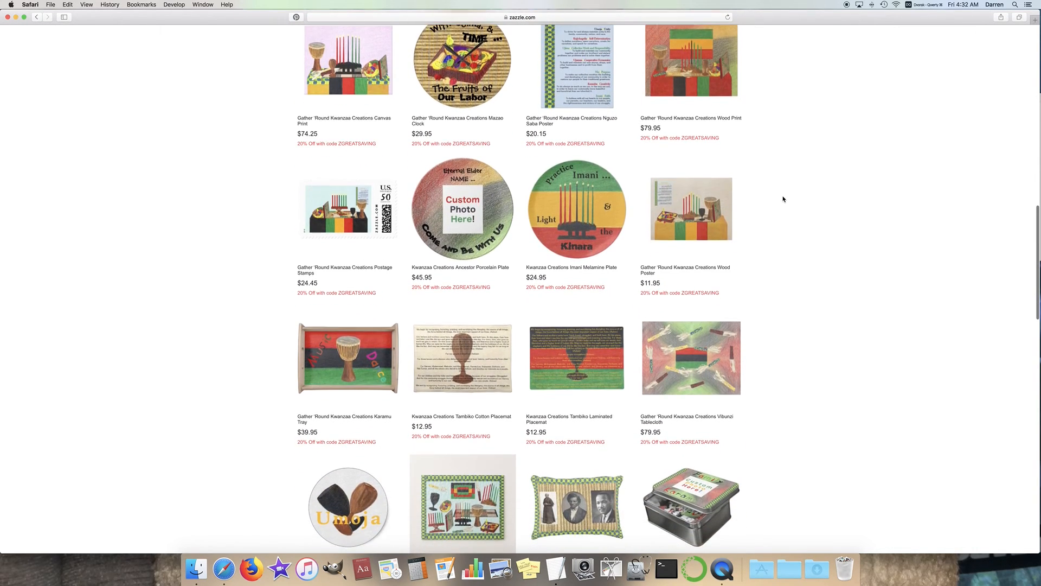
scroll(783, 200, down, 6)
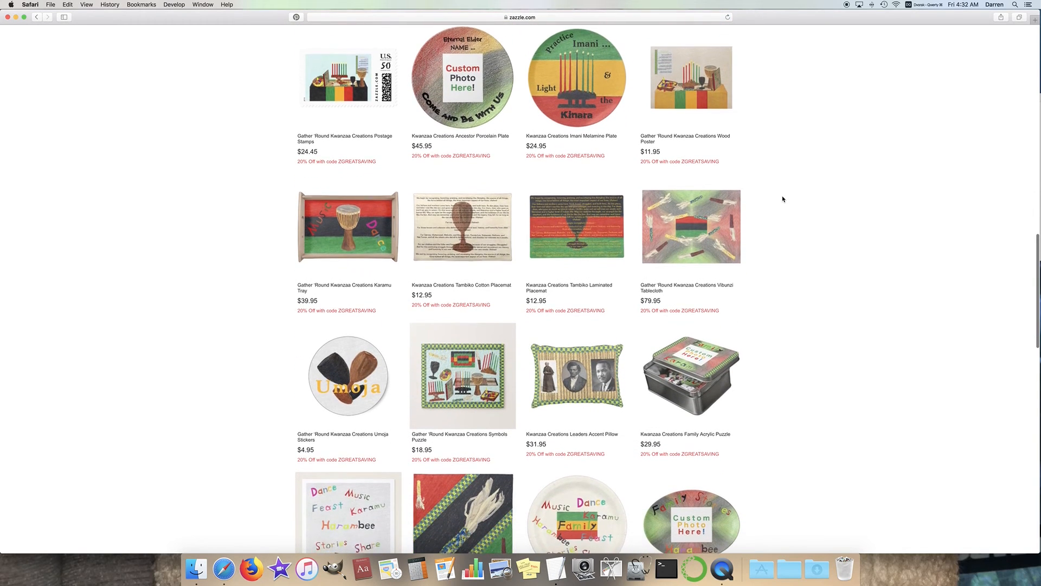
scroll(782, 199, down, 7)
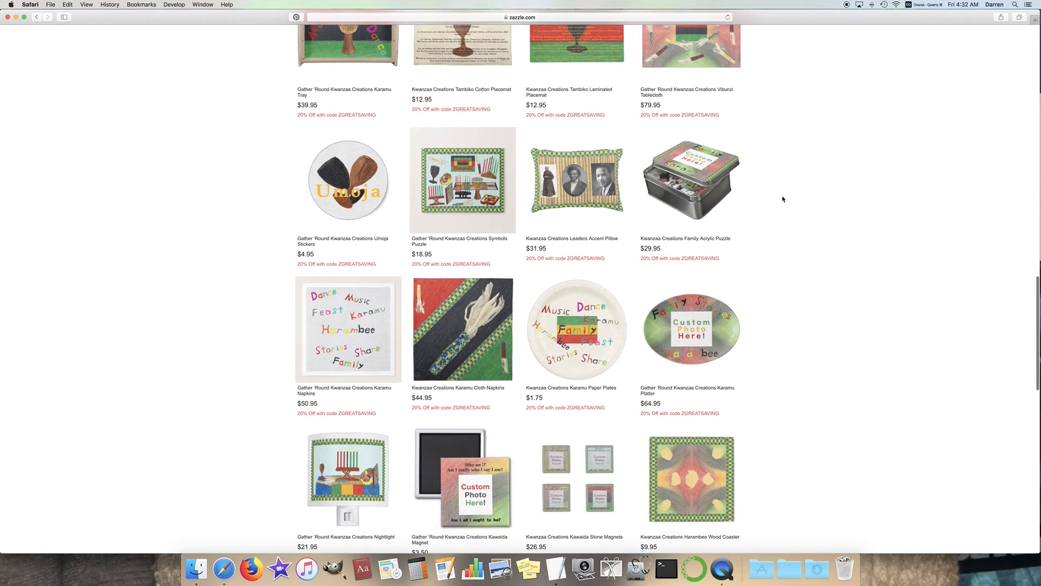
scroll(782, 199, down, 7)
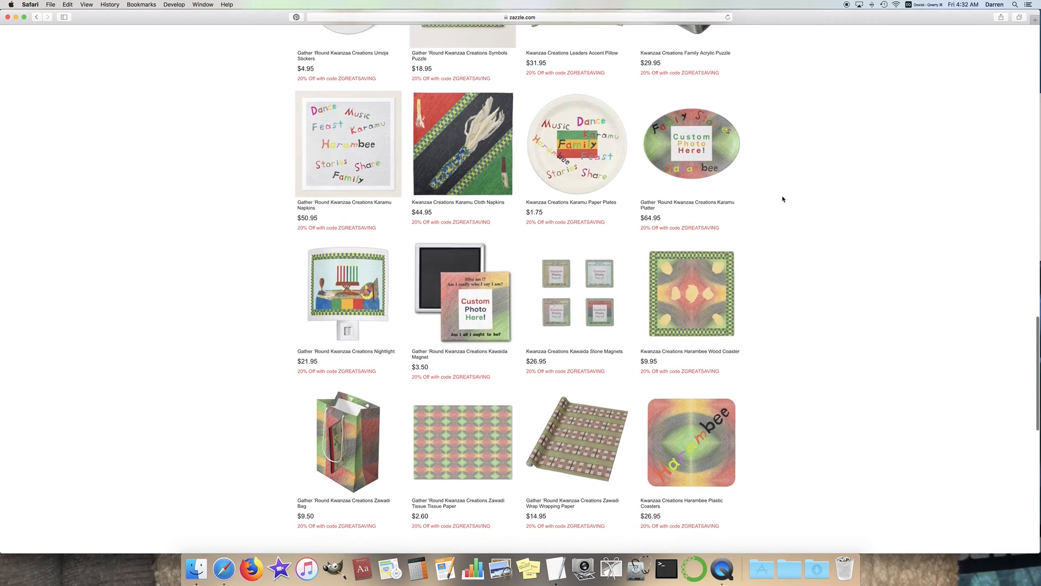
scroll(783, 199, up, 20)
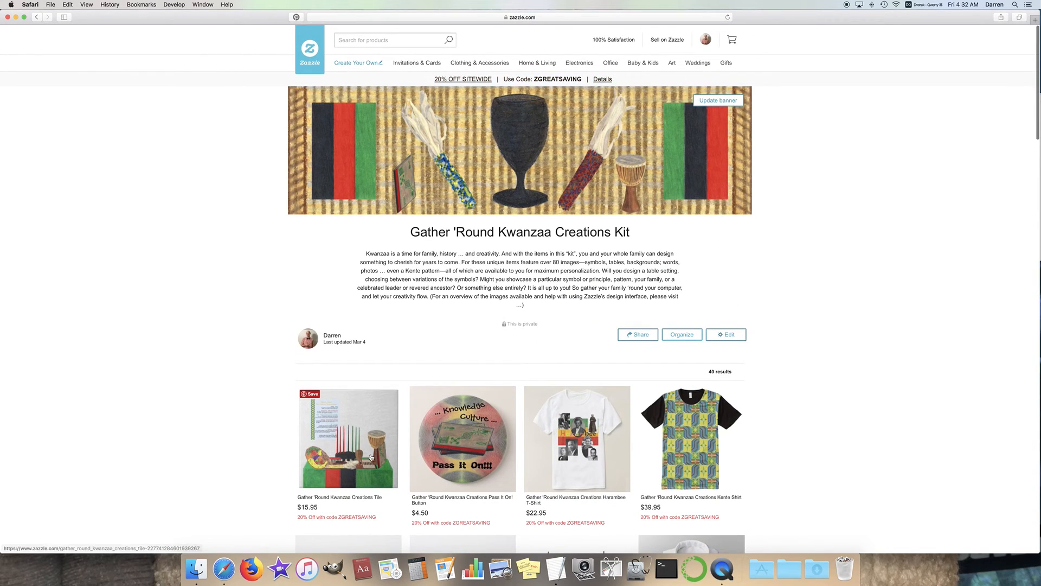
Step: View the enlarged design of the Gather 'Round Kwanzaa Creations Tile and return to the collection
click(371, 457)
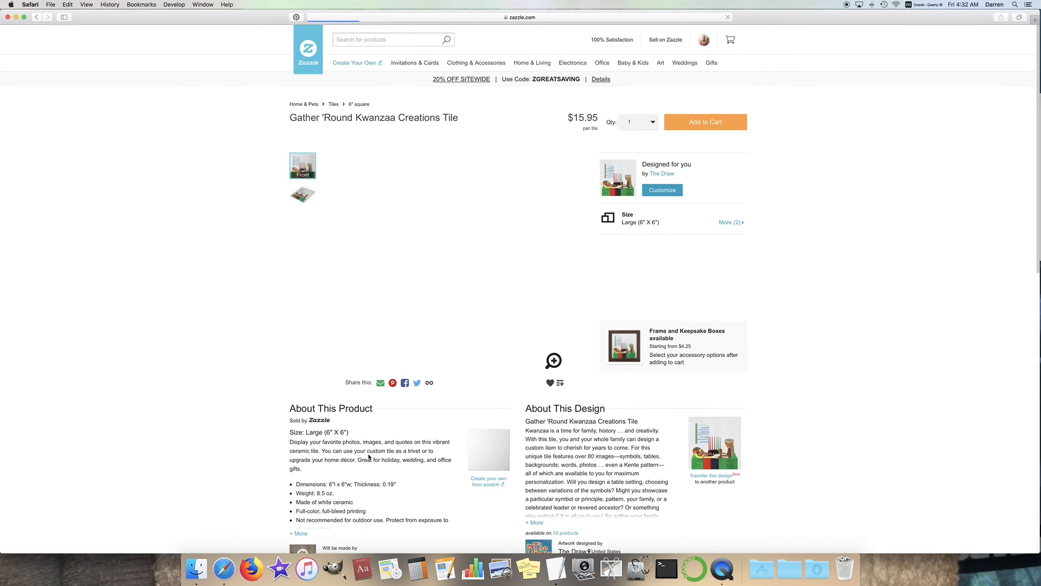
click(554, 361)
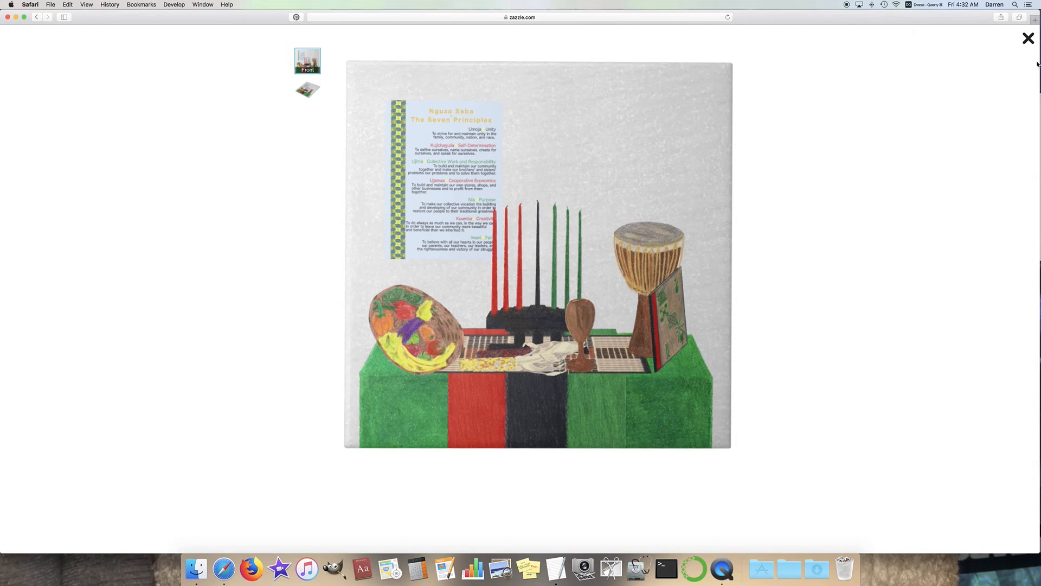
click(1028, 38)
click(36, 17)
Step: View the enlarged design of the Gather 'Round Kwanzaa Creations Canvas Print and return to the collection
scroll(195, 140, down, 10)
click(329, 347)
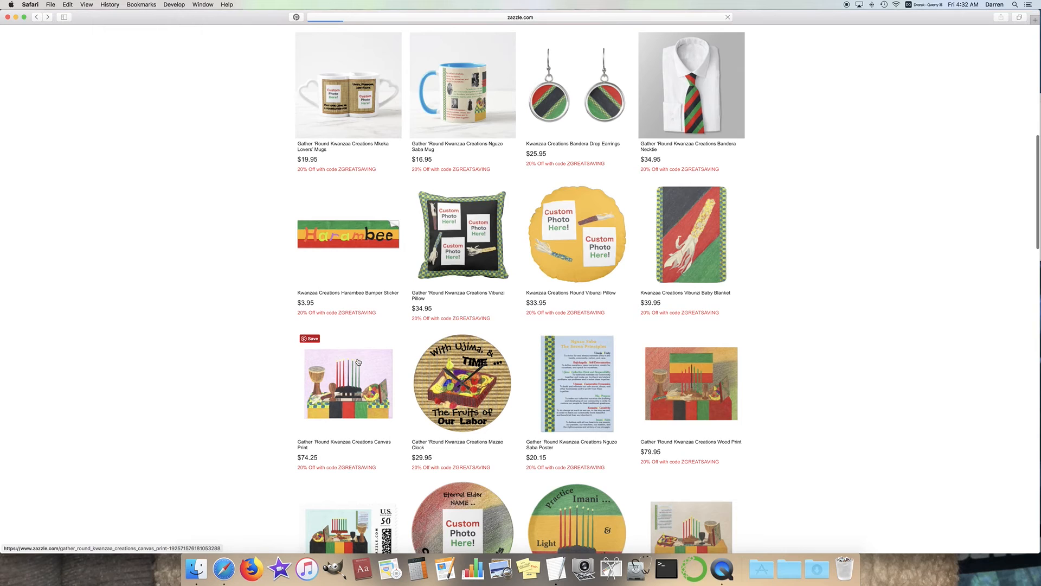
click(554, 361)
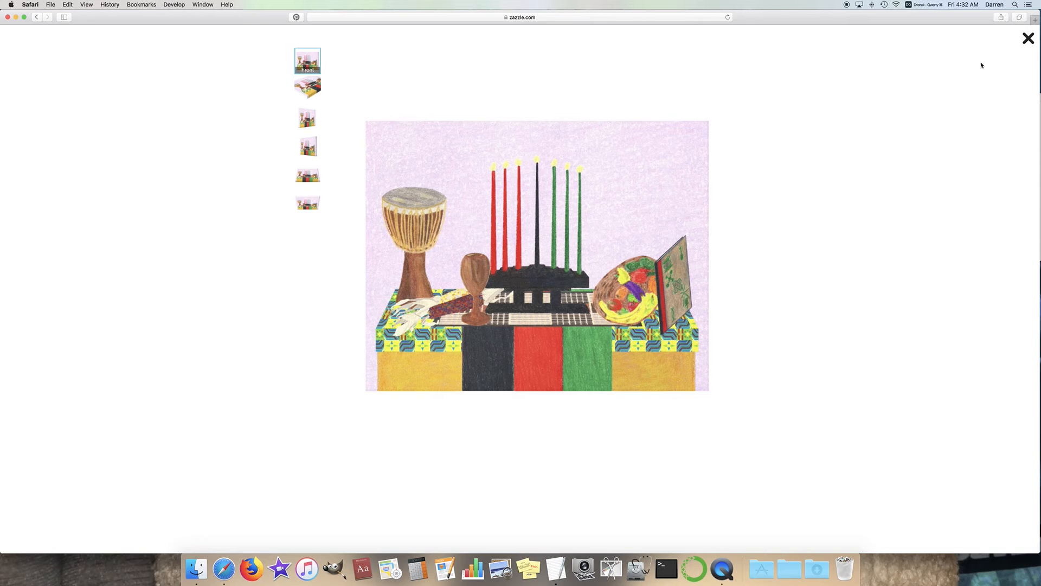
click(1029, 38)
click(37, 17)
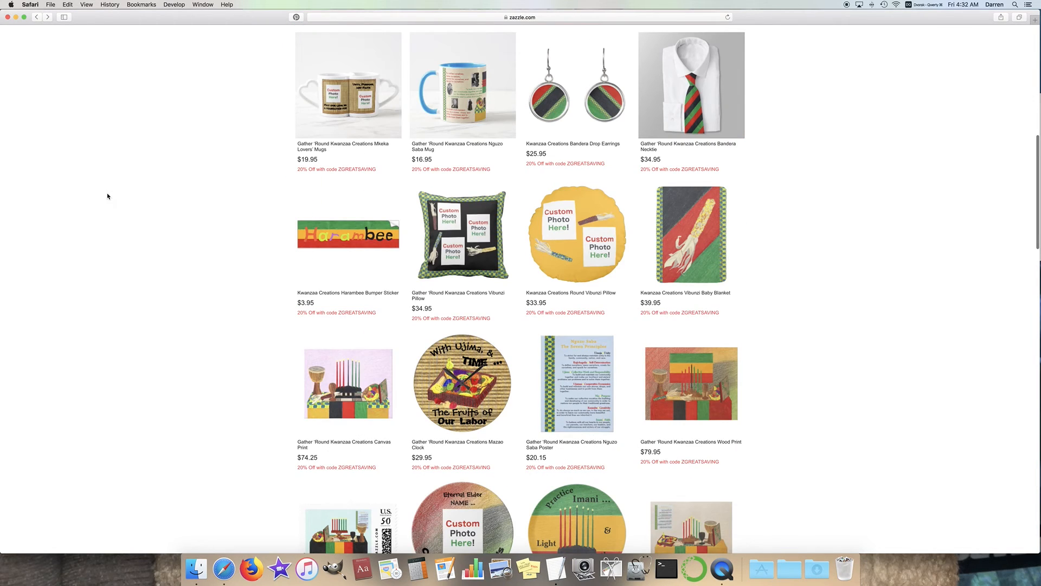
Step: View the enlarged design of the Gather 'Round Kwanzaa Creations Wood Print and return to the collection
click(687, 406)
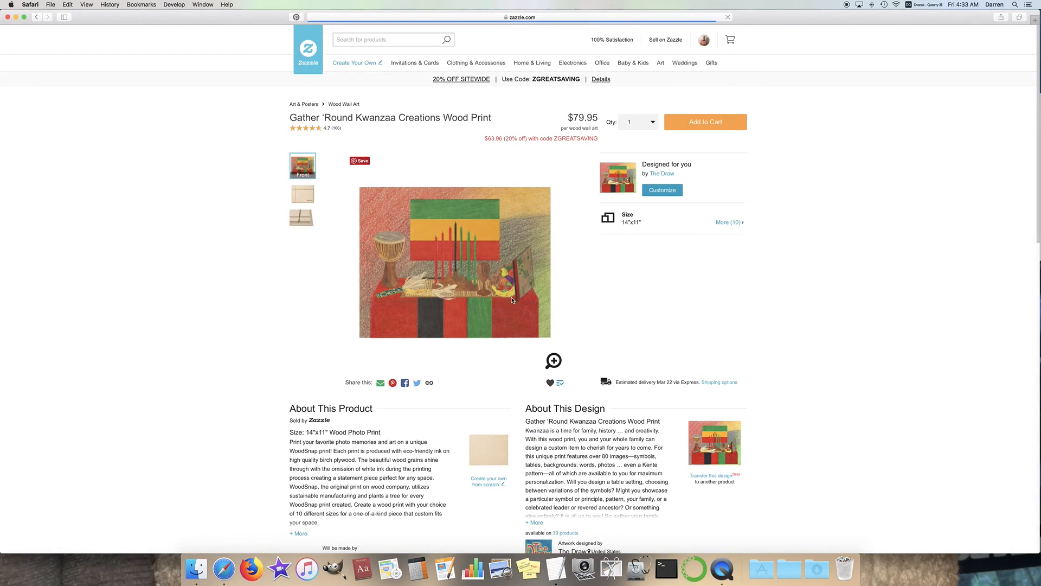
click(554, 360)
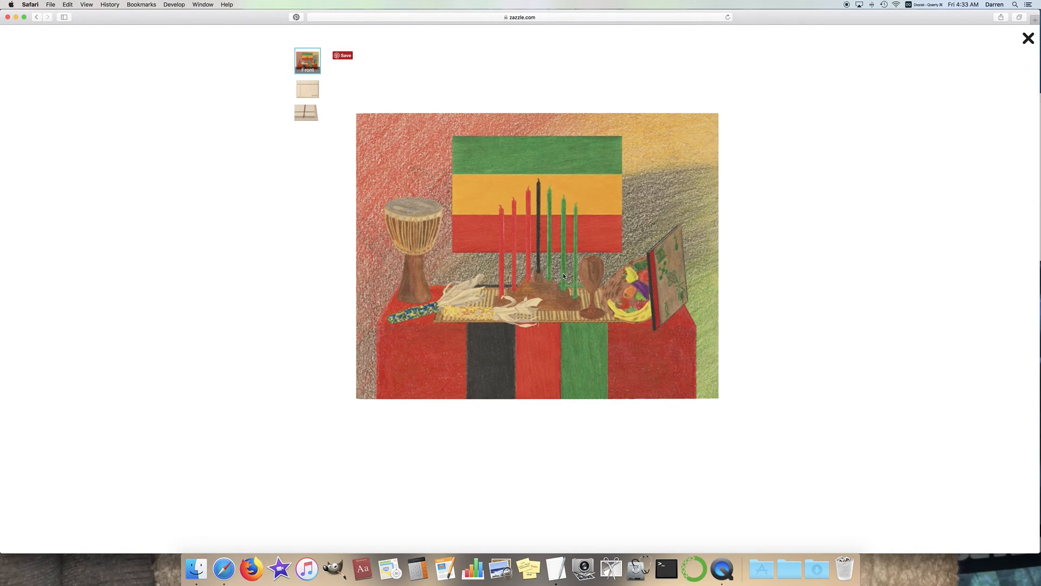
click(1028, 39)
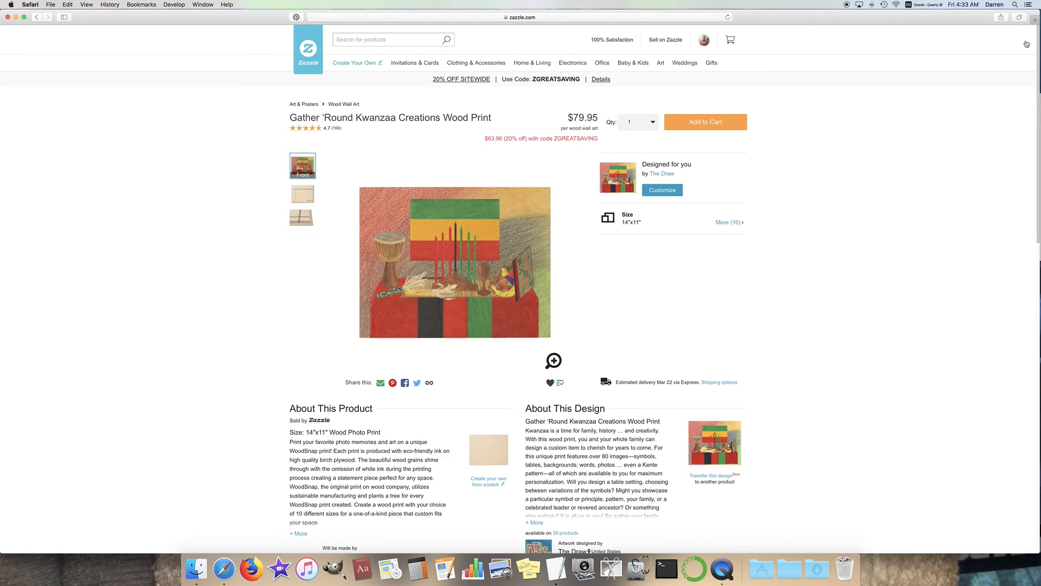
click(37, 18)
Step: View the enlarged front of the Gather 'Round Kwanzaa Creations Kente Shirt and return to the collection
scroll(241, 164, down, 1)
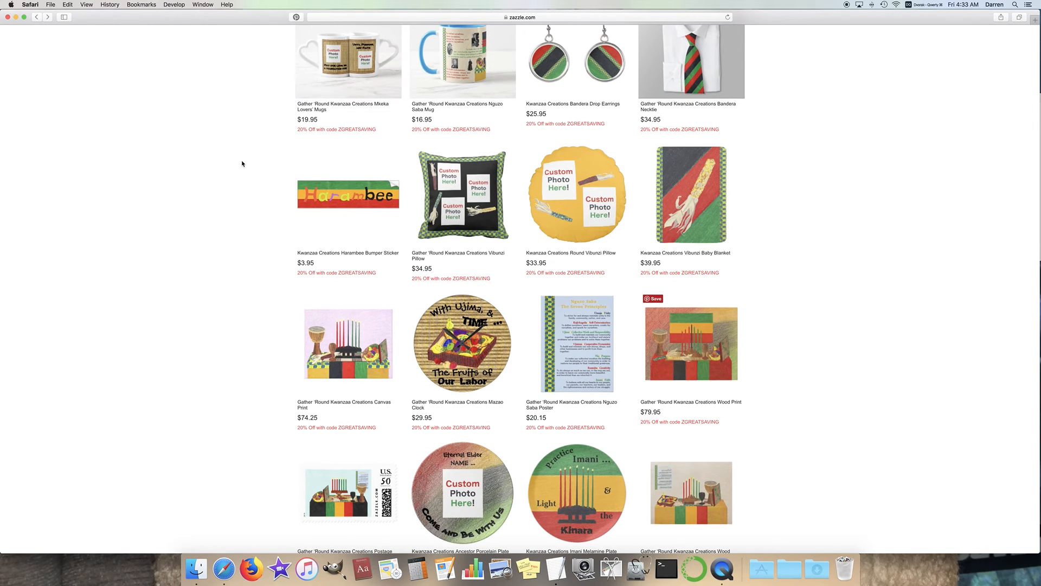
scroll(242, 164, up, 10)
scroll(233, 201, down, 3)
click(712, 309)
click(555, 364)
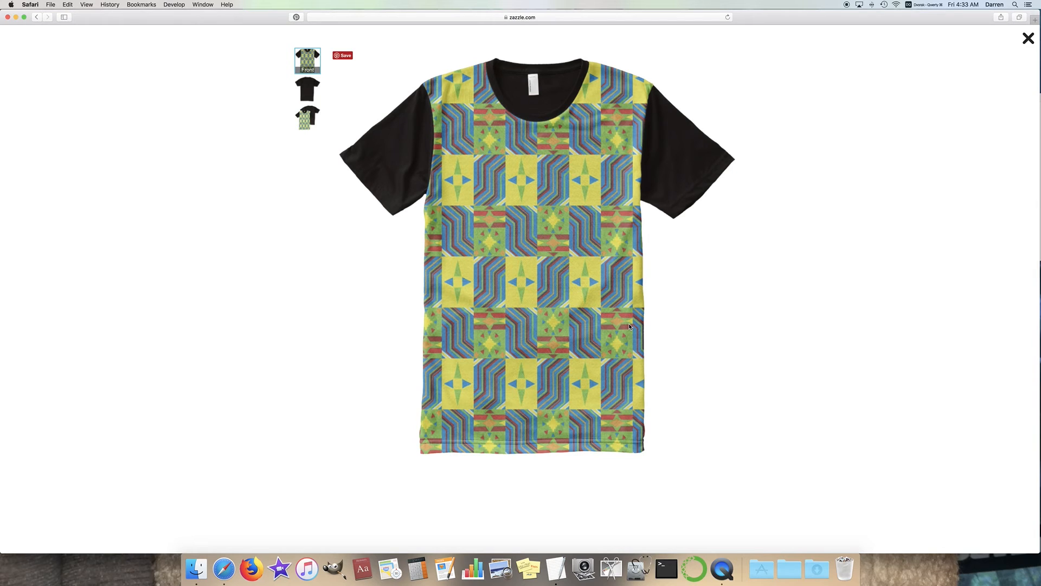
click(1028, 39)
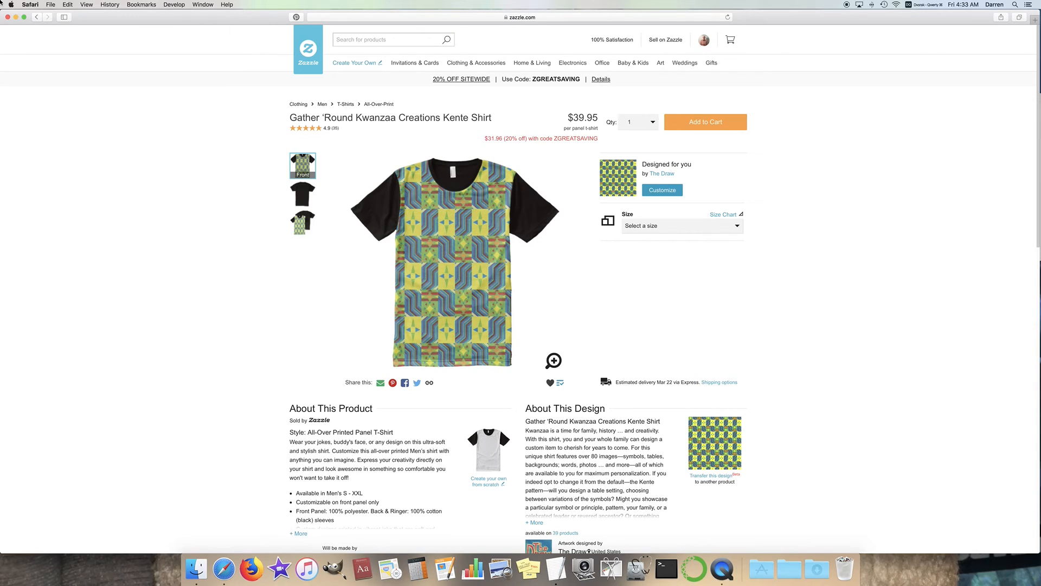
click(38, 17)
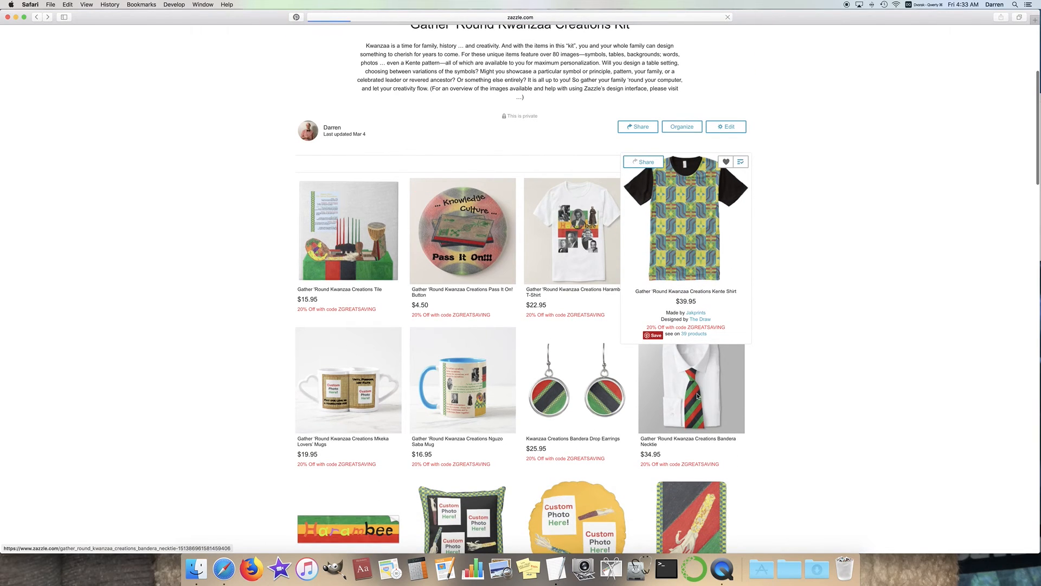
Step: Examine the Bandera Necktie enlarged, both worn on the shirt and in its full-length view, and return to the collection
click(698, 397)
click(560, 365)
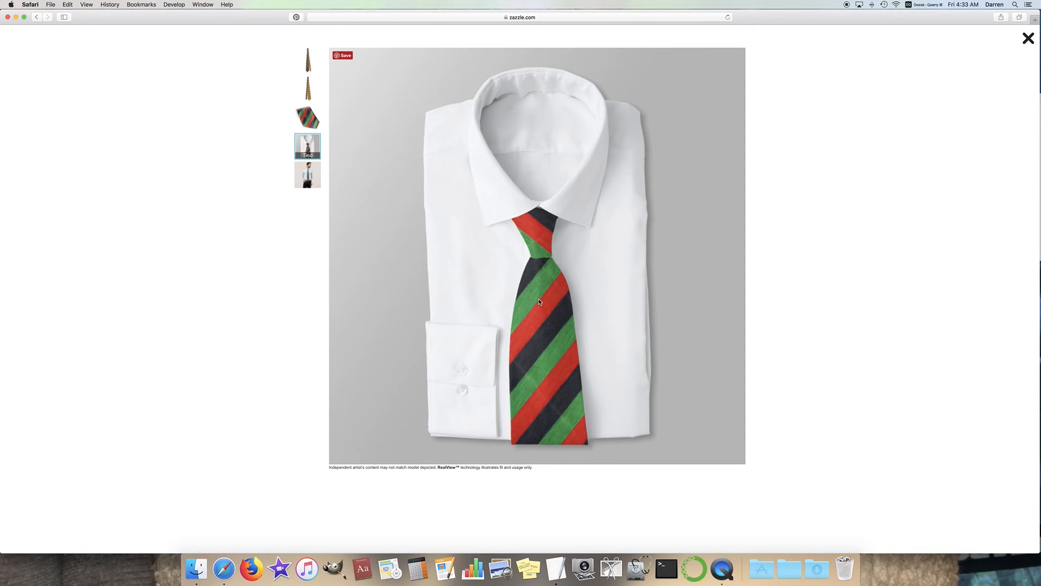
click(308, 60)
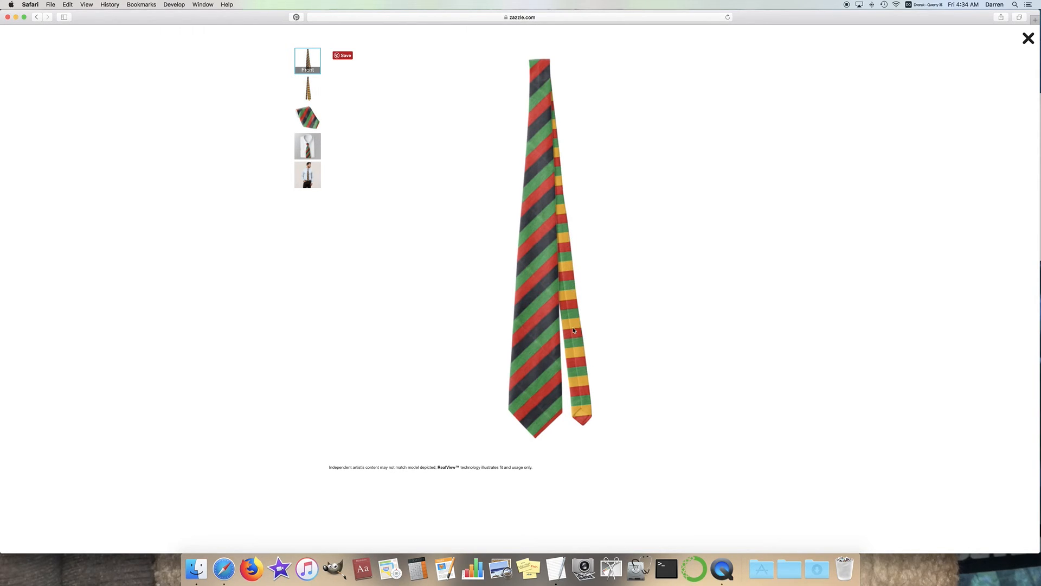
click(1028, 38)
click(36, 17)
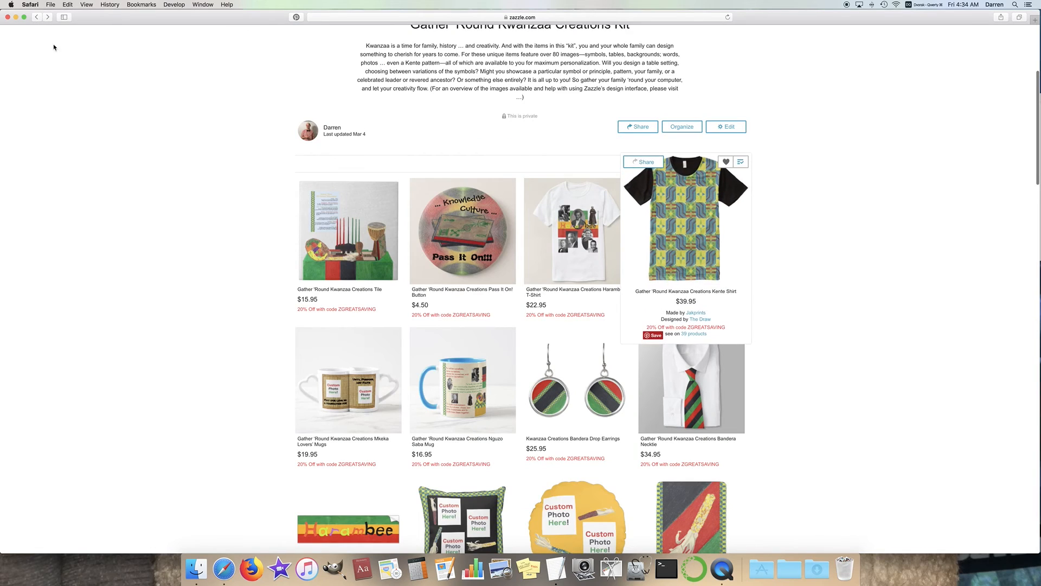
Step: View the enlarged design of the Gather 'Round Kwanzaa Creations Umoja Stickers and return to the collection
mouse_move(595, 321)
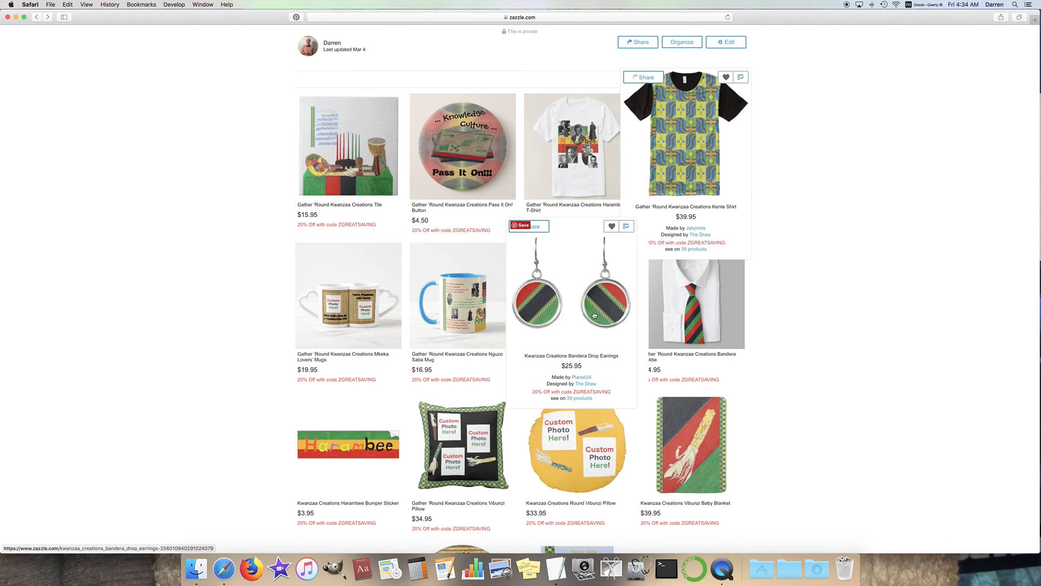
scroll(756, 241, down, 10)
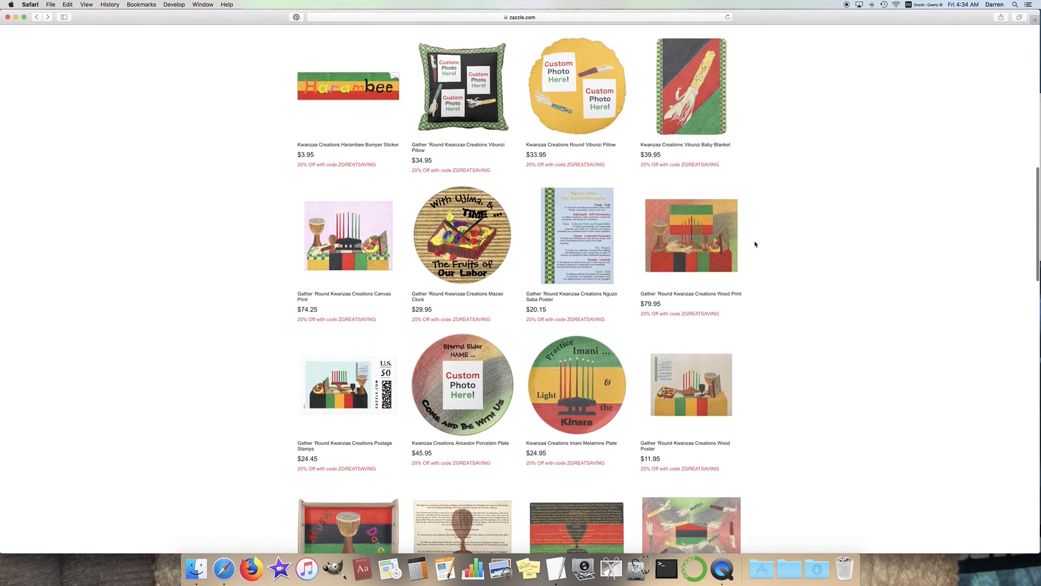
scroll(754, 244, down, 1)
scroll(754, 244, down, 5)
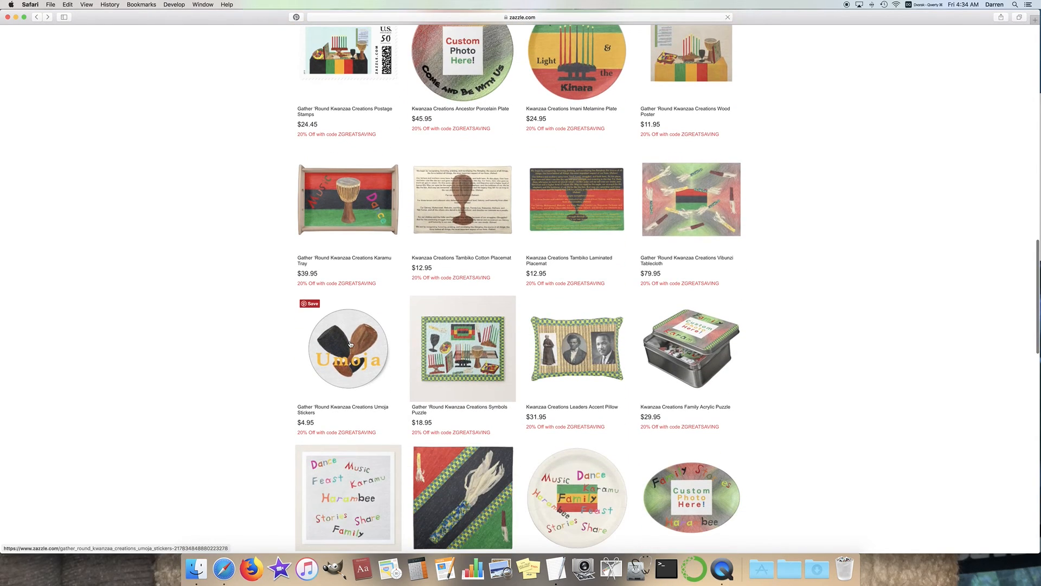
click(352, 343)
click(554, 361)
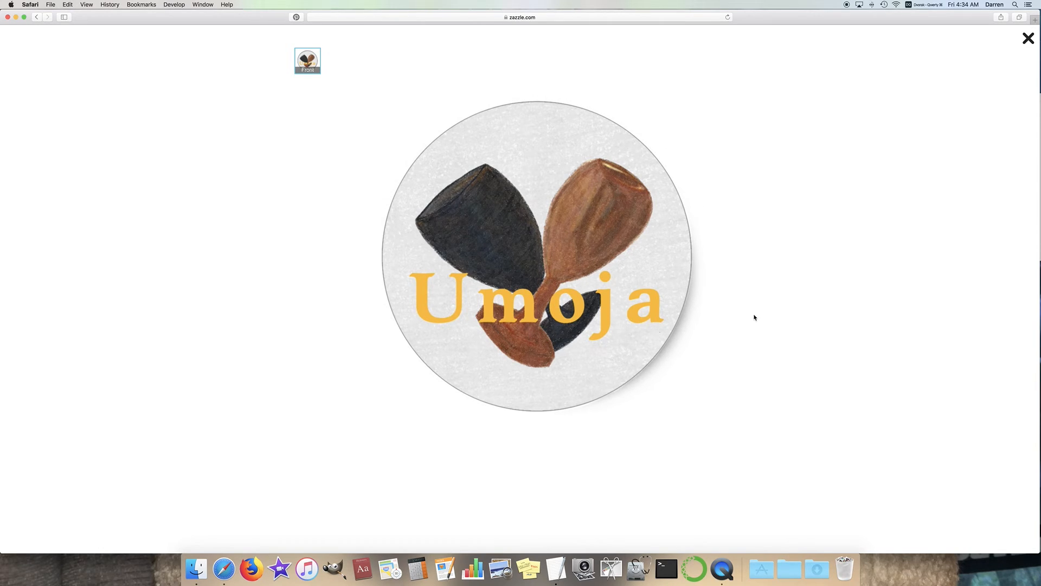
click(1026, 38)
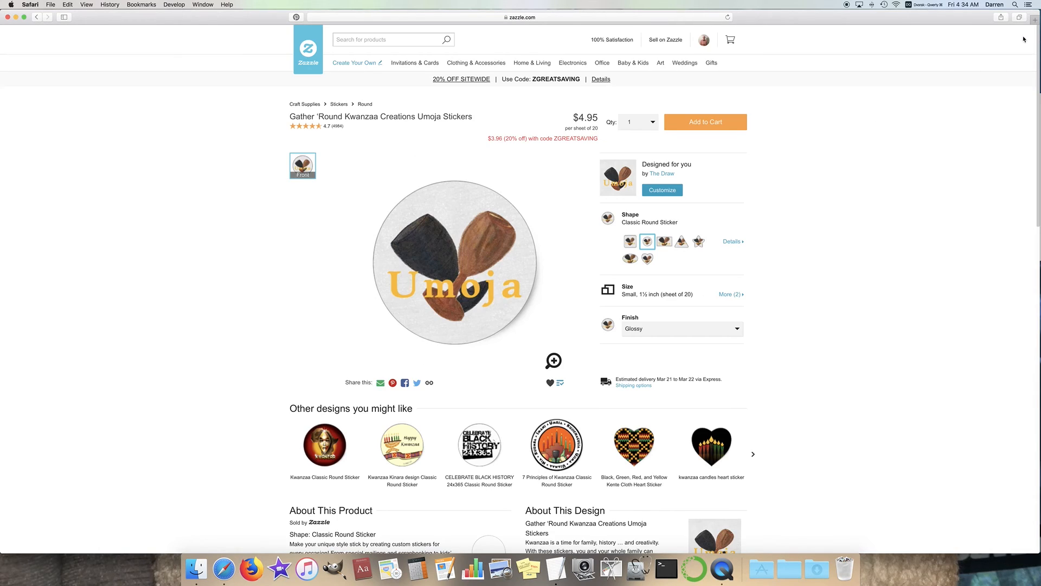
click(37, 17)
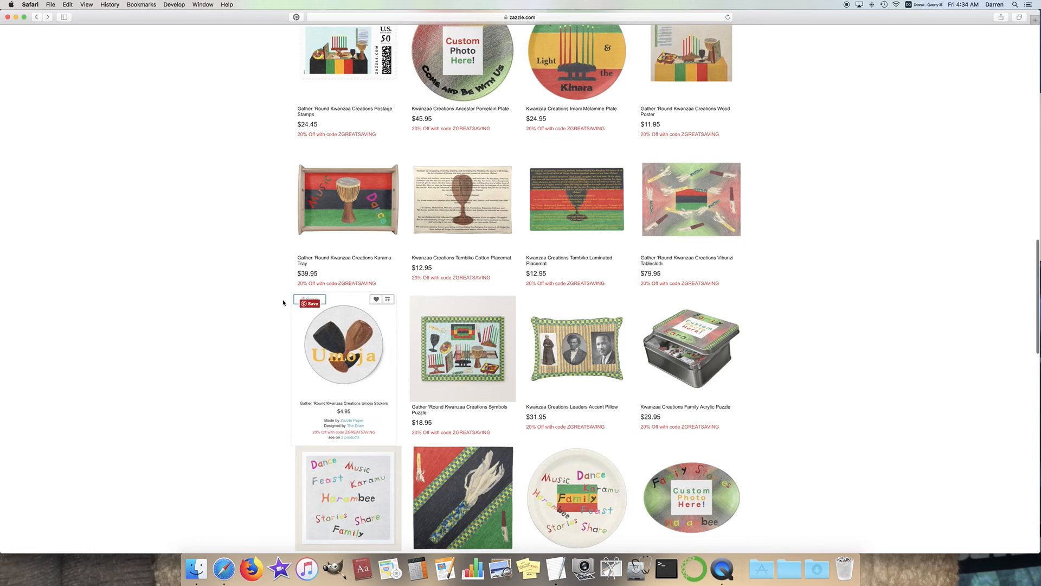
Step: View the enlarged face of the Gather 'Round Kwanzaa Creations Mazao Clock and return to the collection
scroll(468, 355, up, 5)
scroll(467, 356, up, 2)
click(465, 255)
click(555, 359)
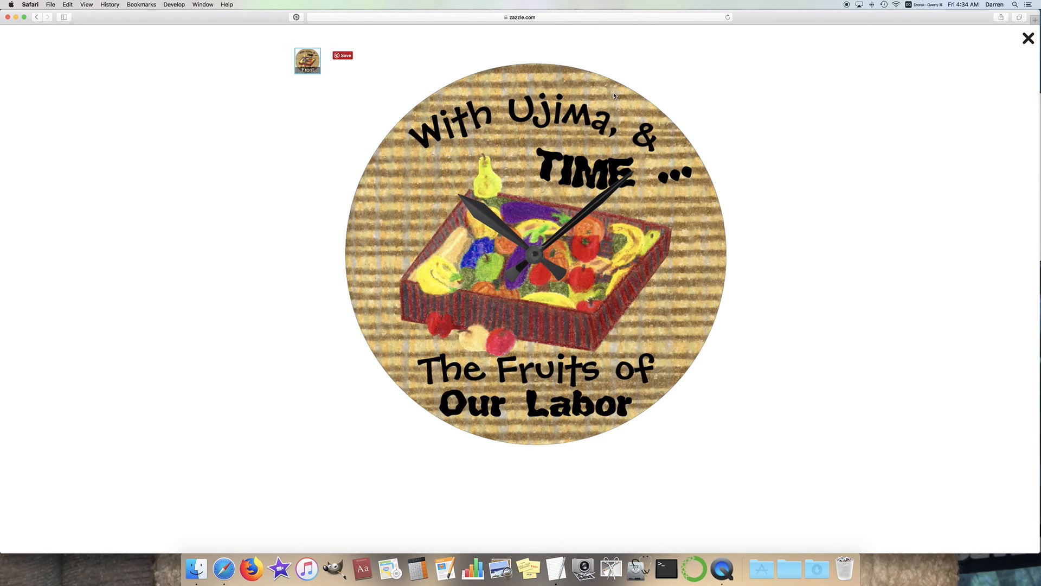
click(1030, 40)
click(37, 17)
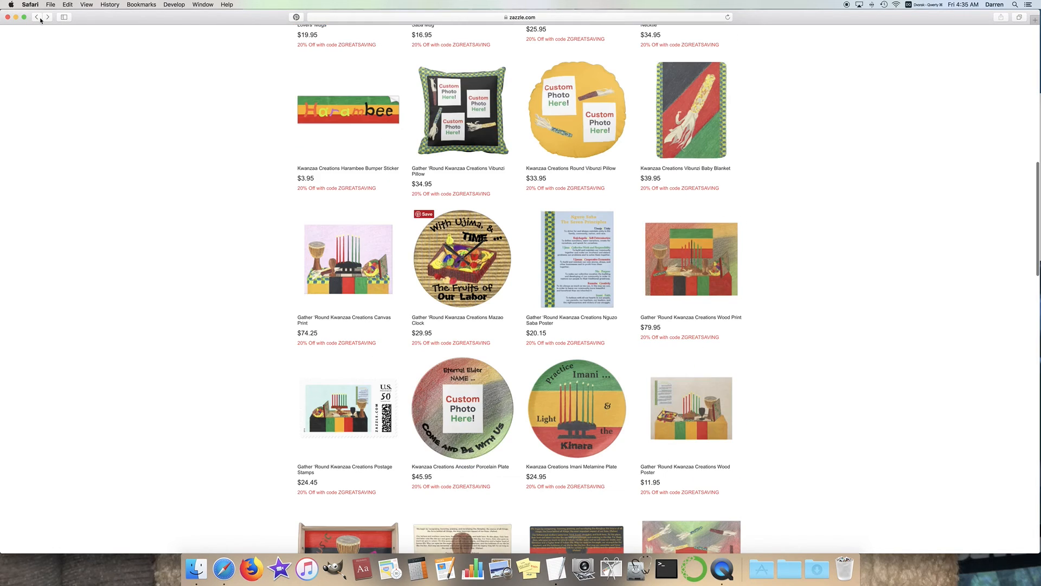
Step: View the enlarged front of the Kwanzaa Creations Ancestor Porcelain Plate and return to the collection
scroll(758, 162, down, 3)
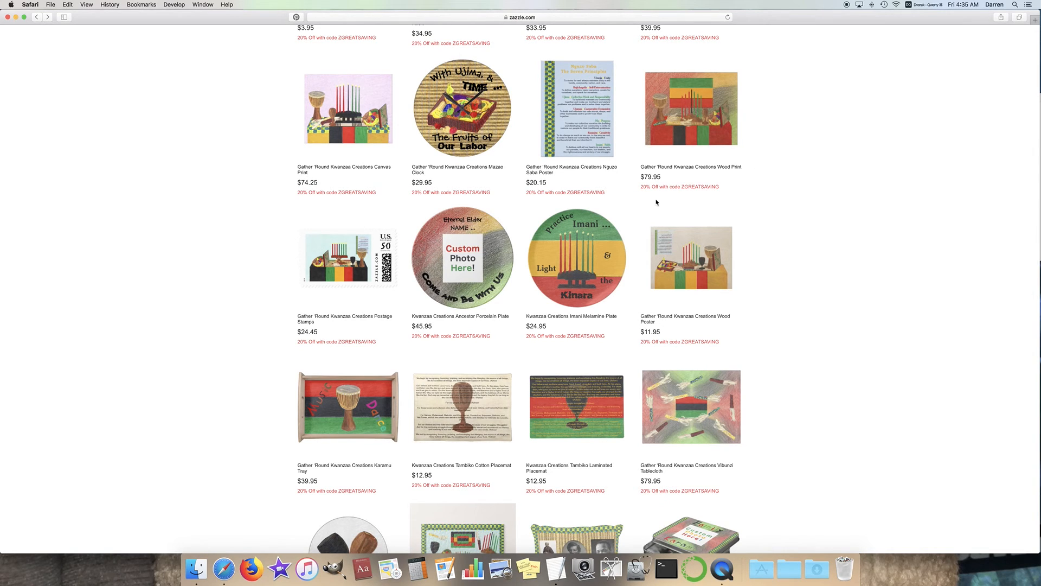
click(476, 268)
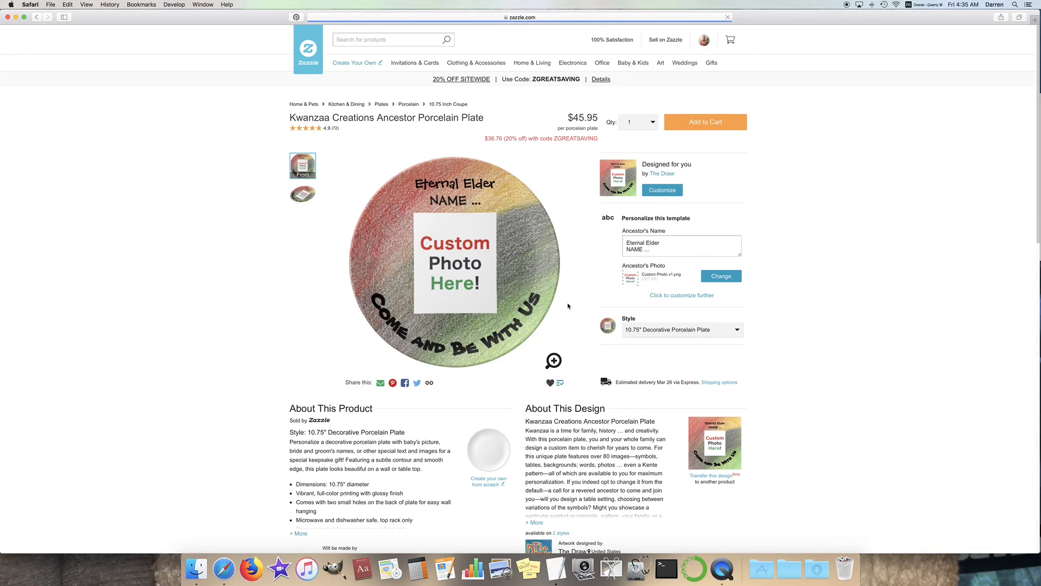
click(554, 361)
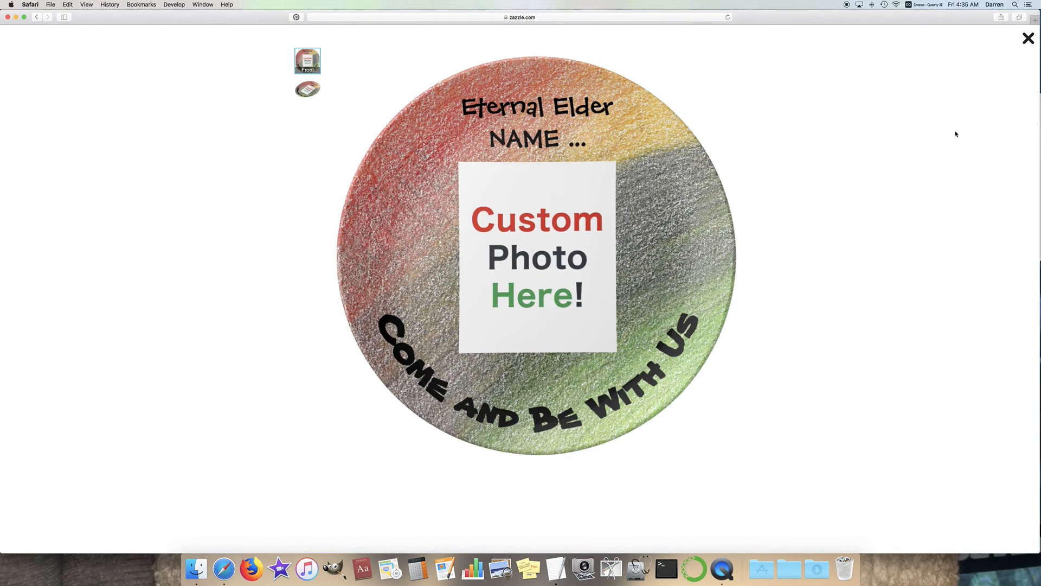
click(1028, 39)
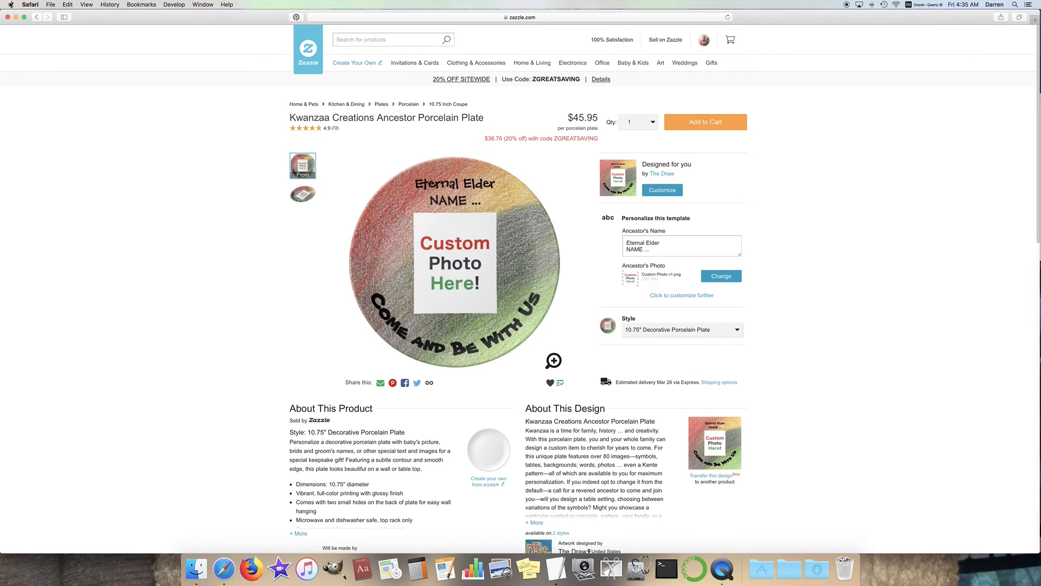
click(37, 18)
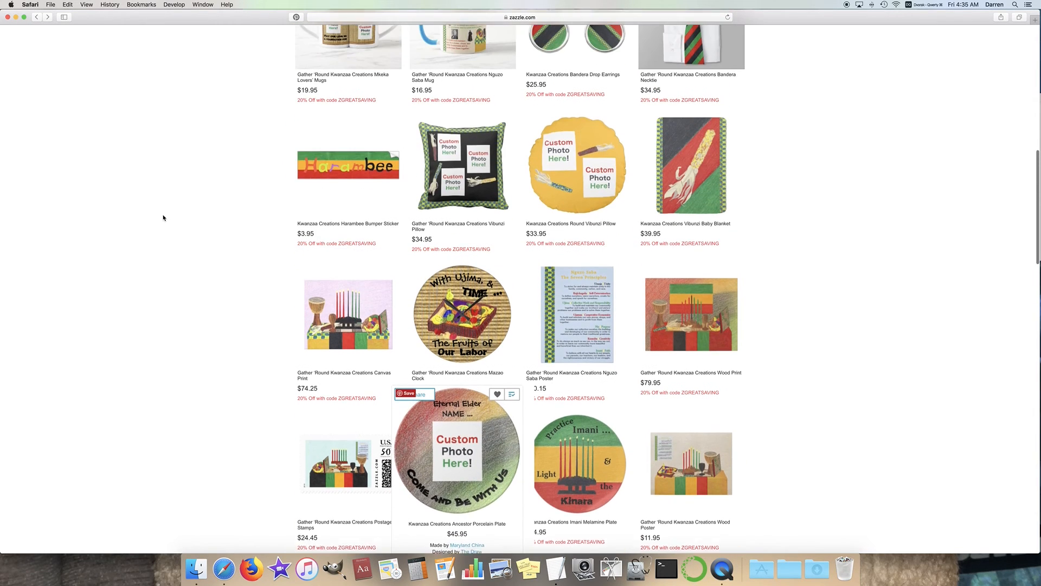
Step: View the enlarged front of the square Gather 'Round Kwanzaa Creations Vibunzi Pillow and return to the collection
click(488, 255)
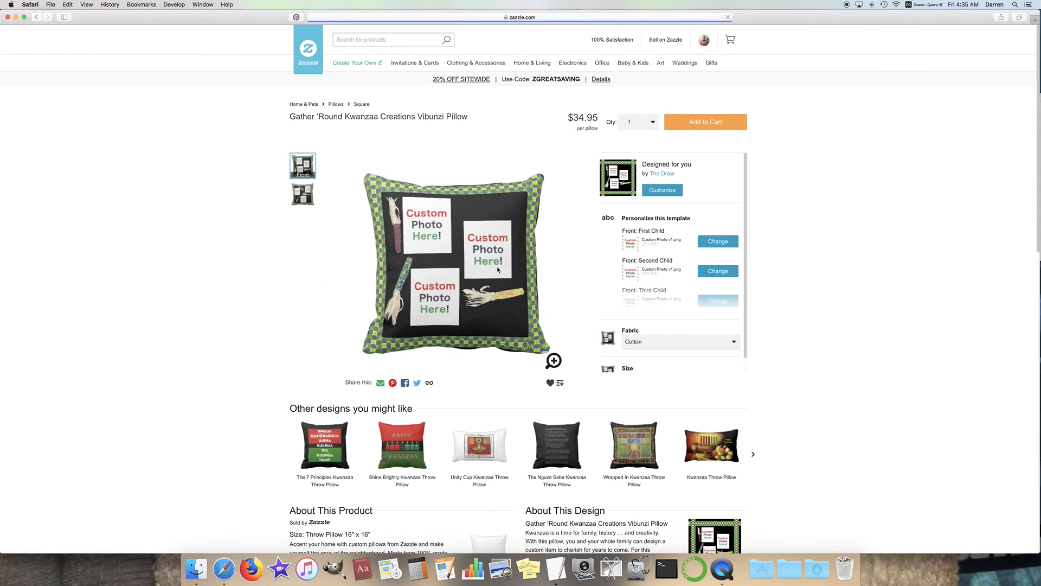
click(553, 360)
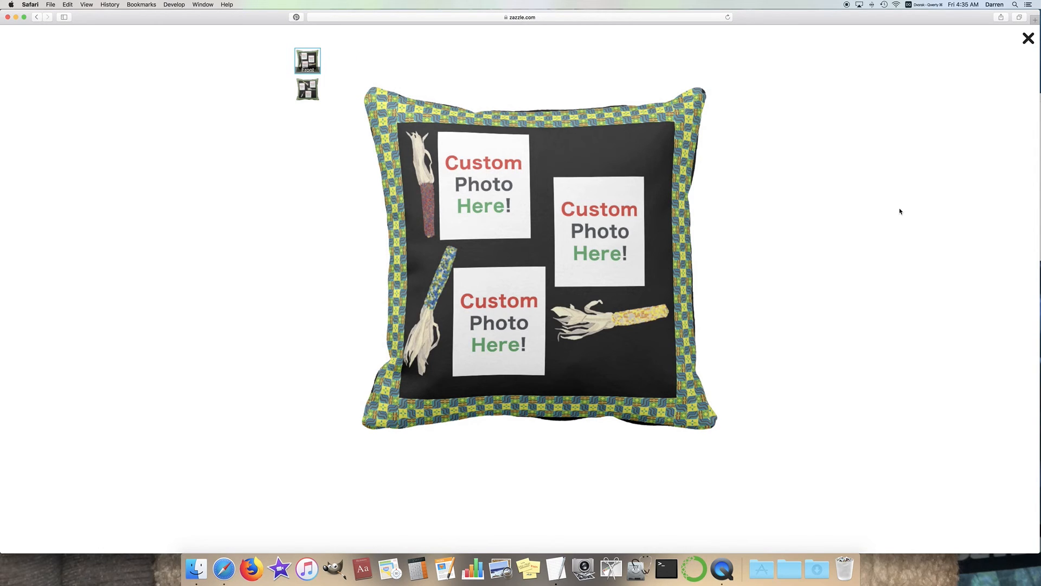
click(1028, 38)
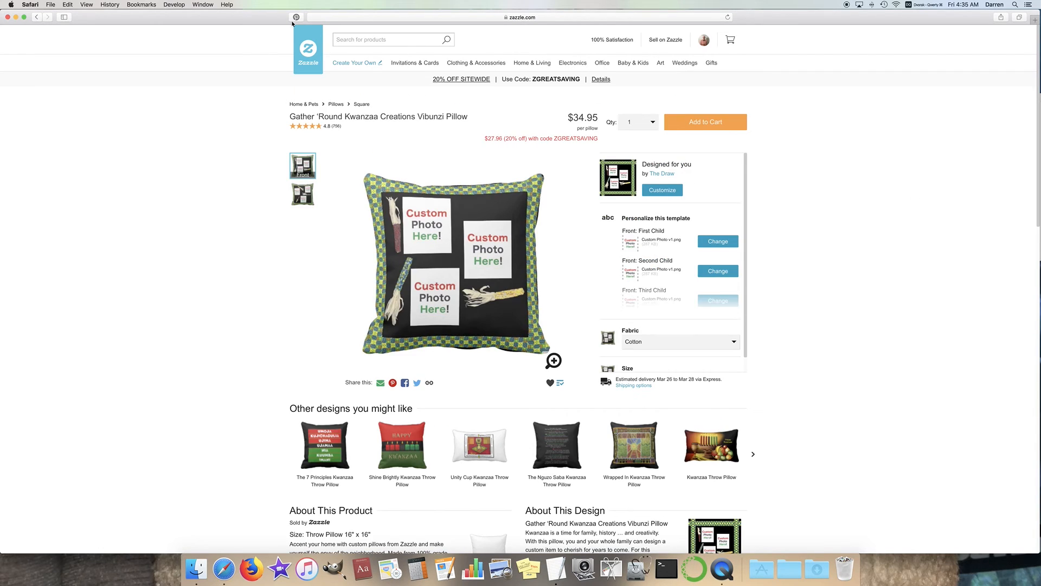
click(37, 16)
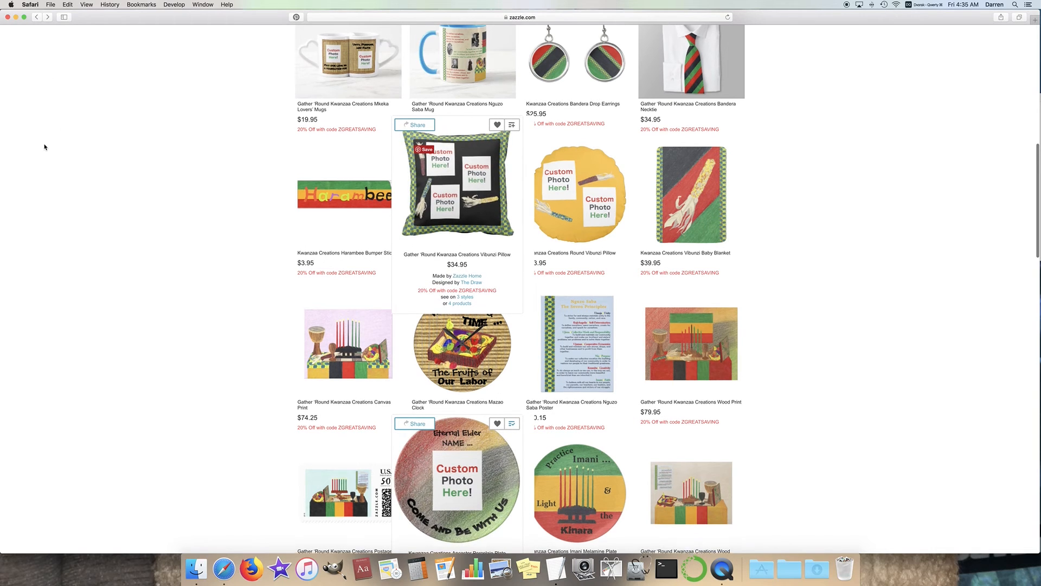
Step: Examine the enlarged front and back of the Kwanzaa Creations Leaders Accent Pillow and return to the collection
scroll(45, 146, down, 5)
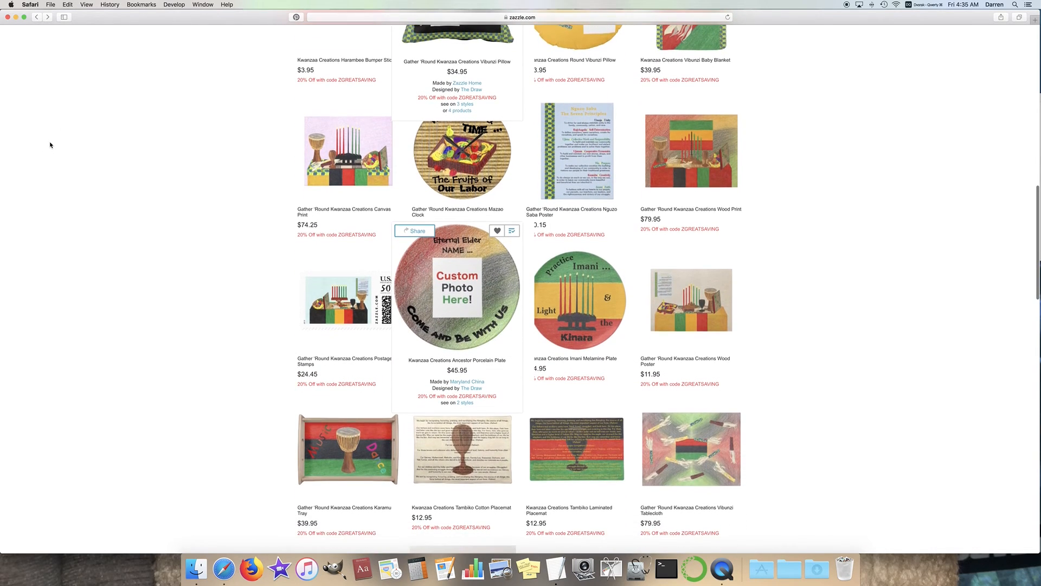
scroll(50, 145, down, 8)
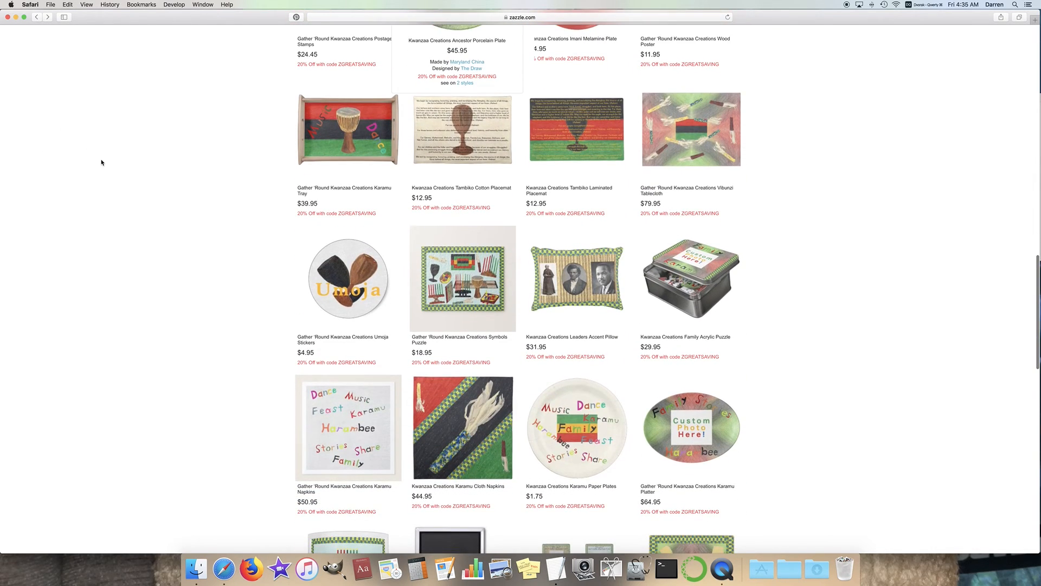
click(588, 295)
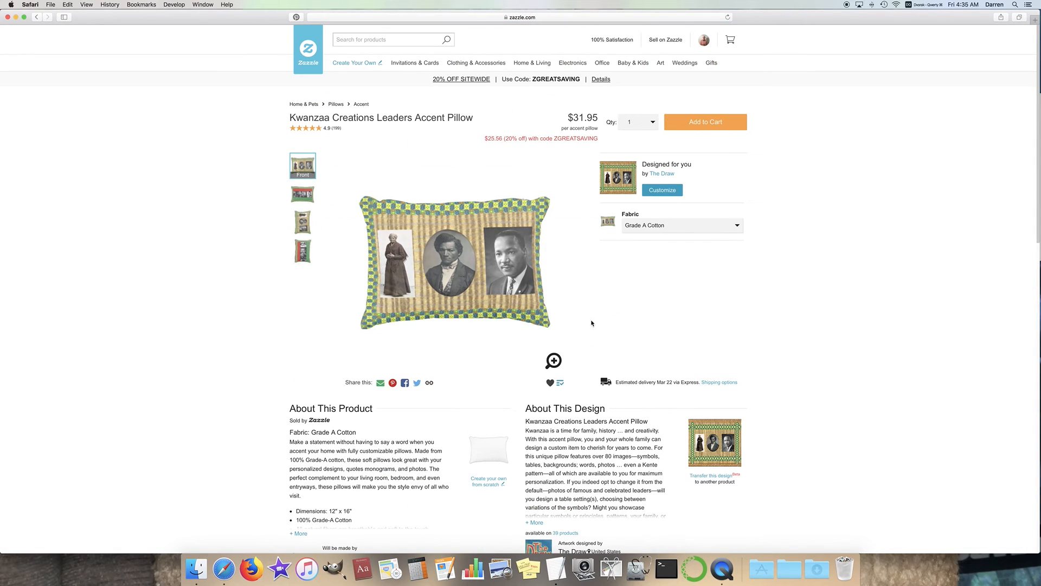
click(557, 362)
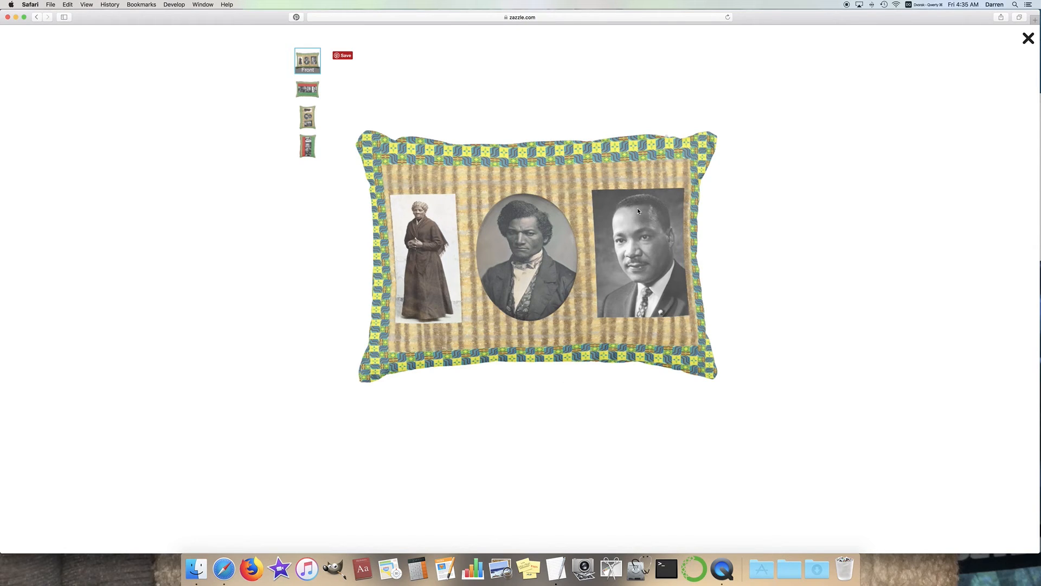
click(307, 88)
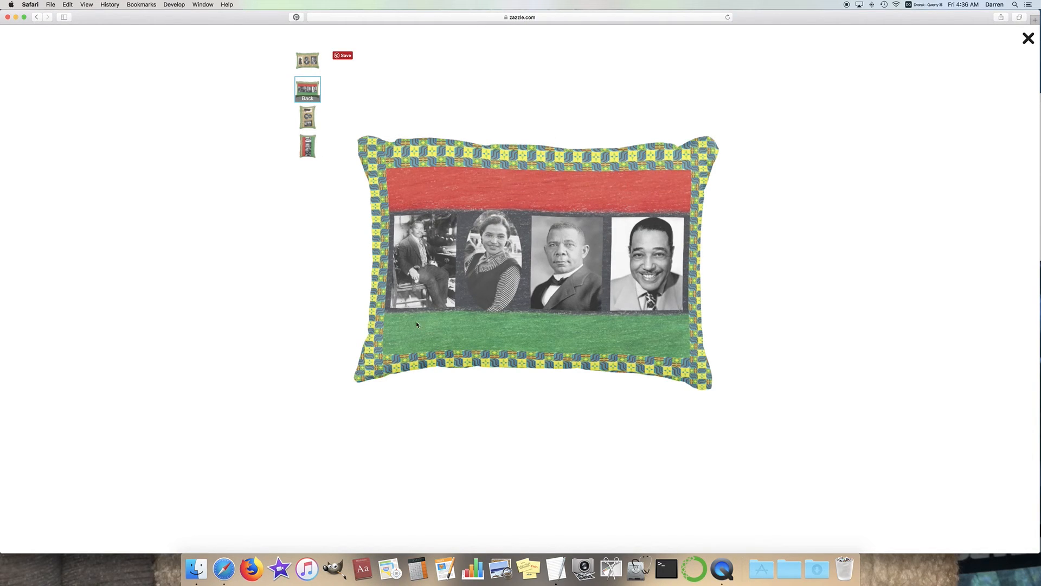
click(1029, 40)
click(39, 20)
Step: Examine the enlarged front and back designs of the Gather 'Round Kwanzaa Creations Harambee T-Shirt and return to the collection
scroll(282, 217, up, 10)
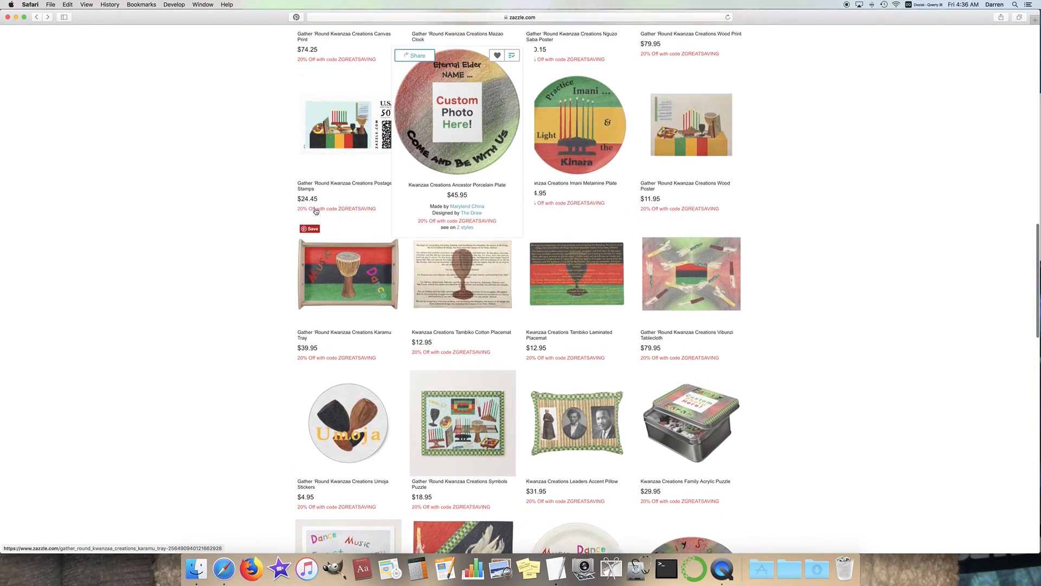
scroll(251, 217, up, 5)
click(590, 196)
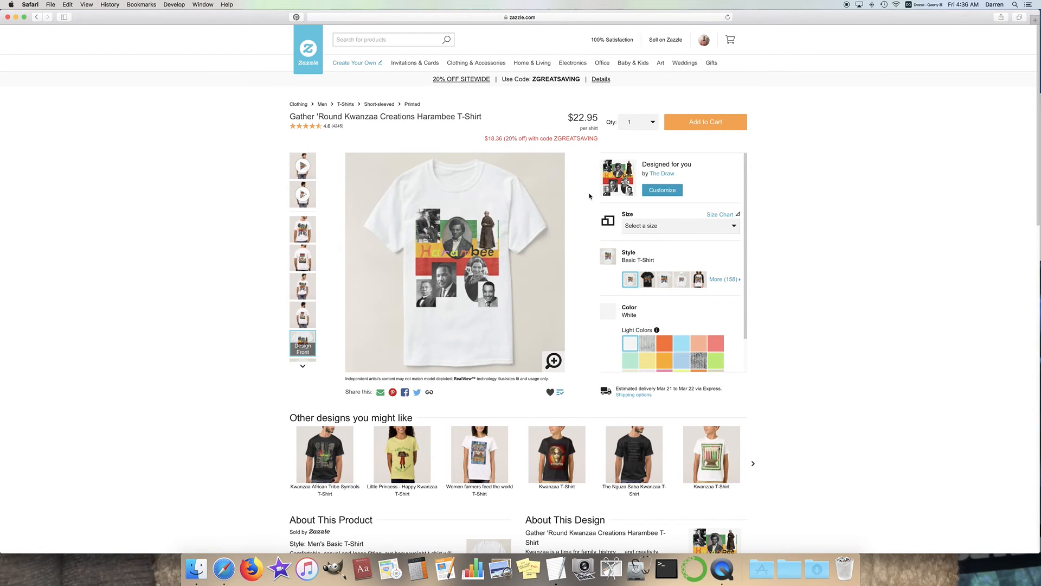
click(553, 361)
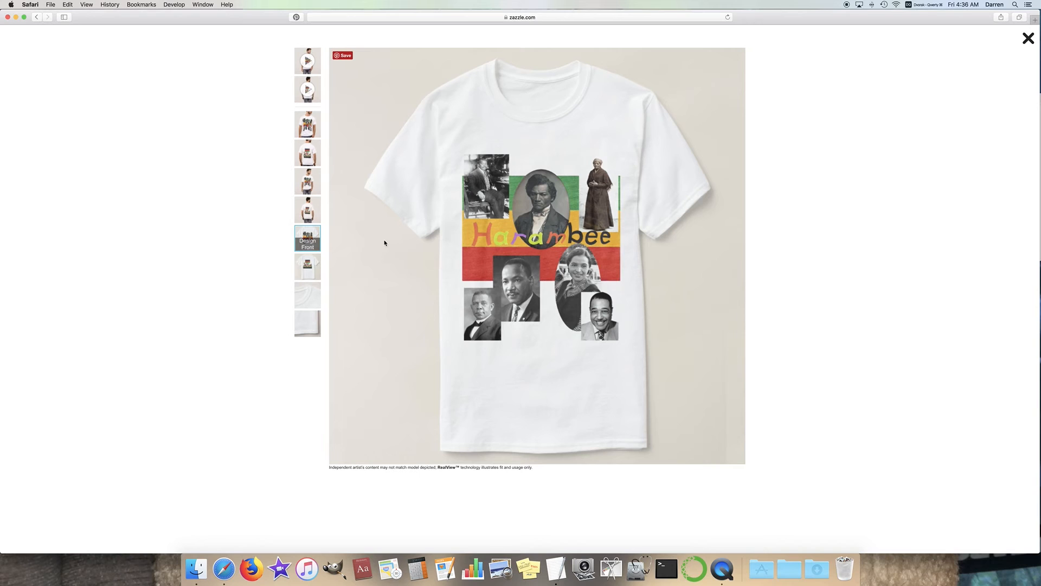
click(307, 266)
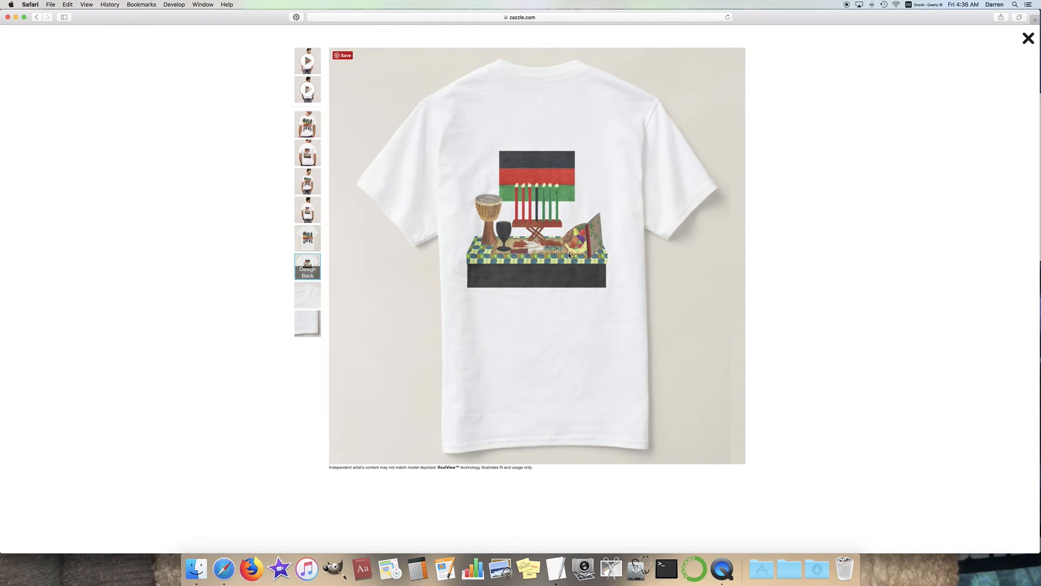
click(1029, 41)
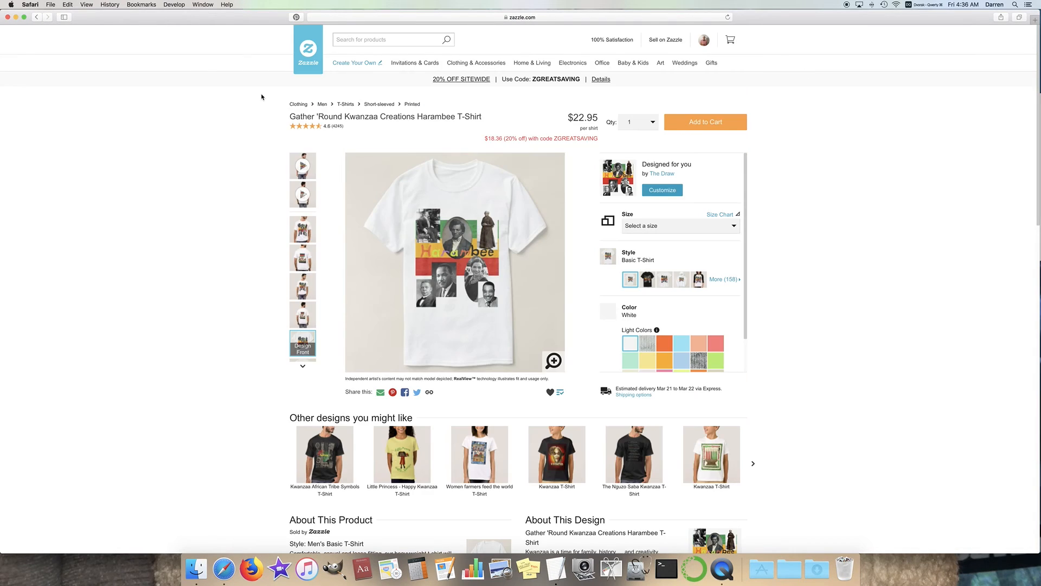
click(37, 18)
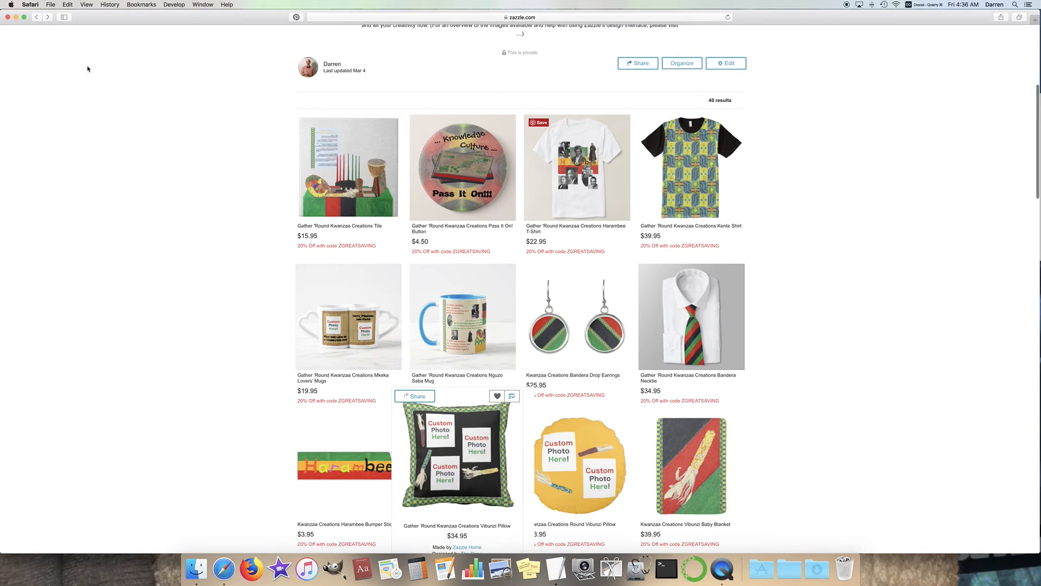
Step: View the enlarged Gather 'Round Kwanzaa Creations Nguzo Saba Poster with the Seven Principles and return to the collection
scroll(232, 250, up, 3)
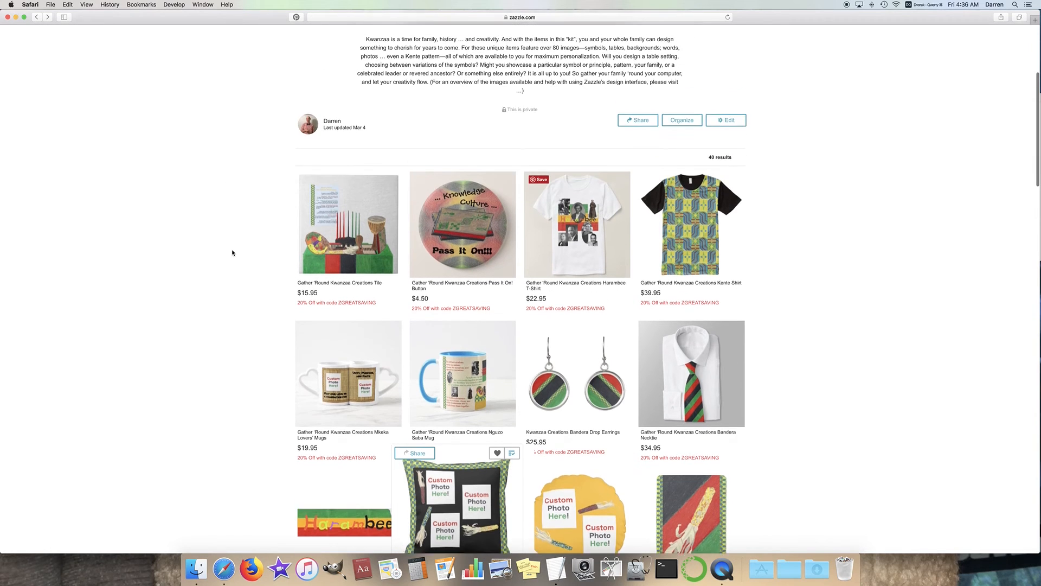
scroll(254, 224, down, 4)
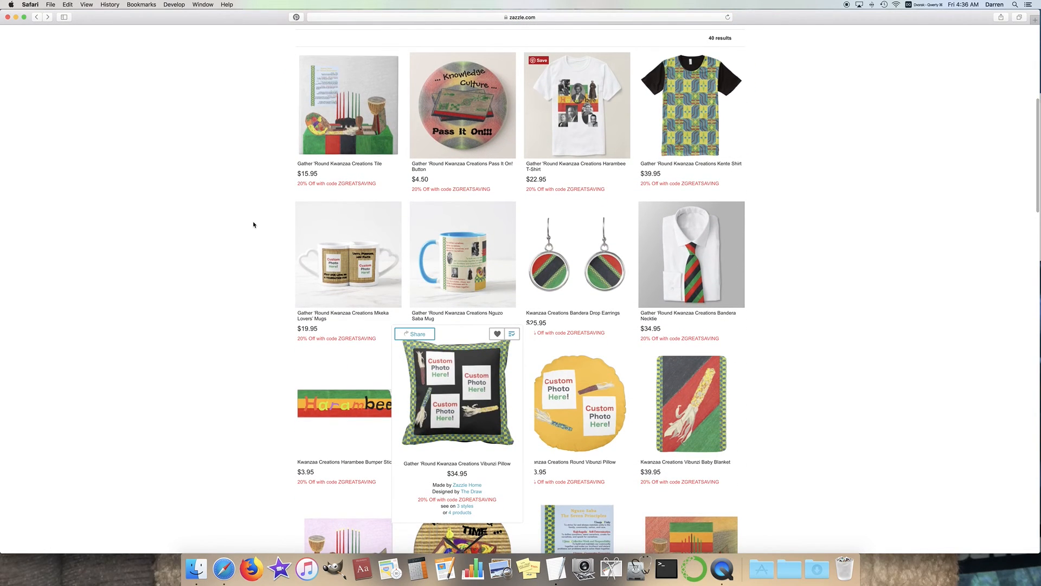
scroll(254, 227, down, 5)
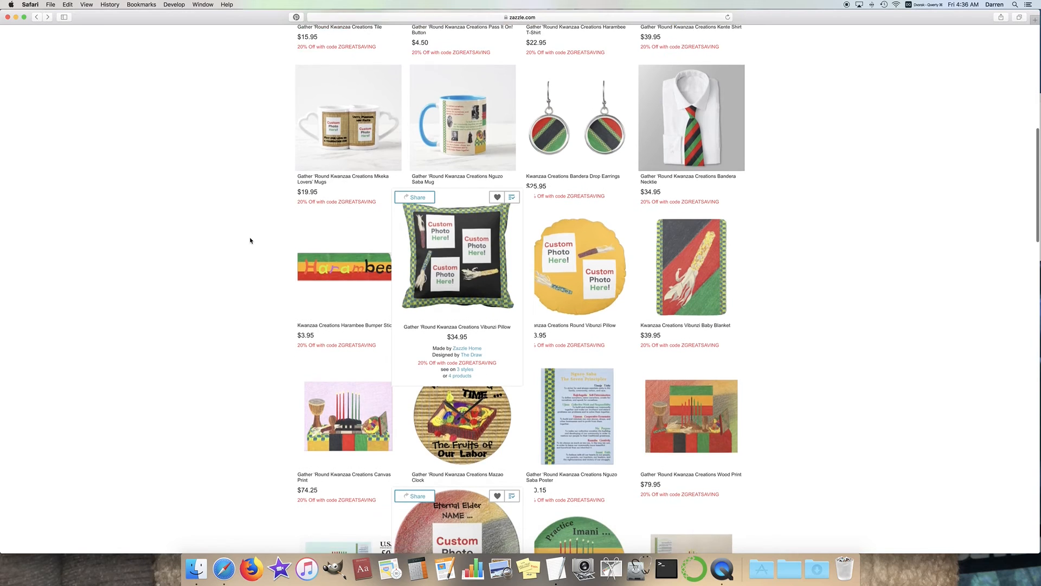
click(577, 282)
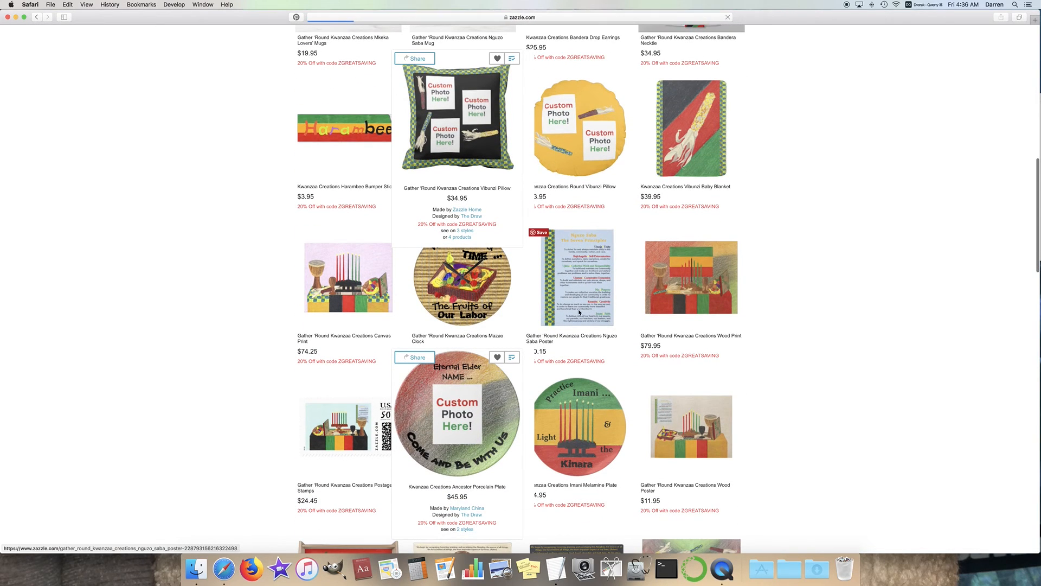
click(554, 362)
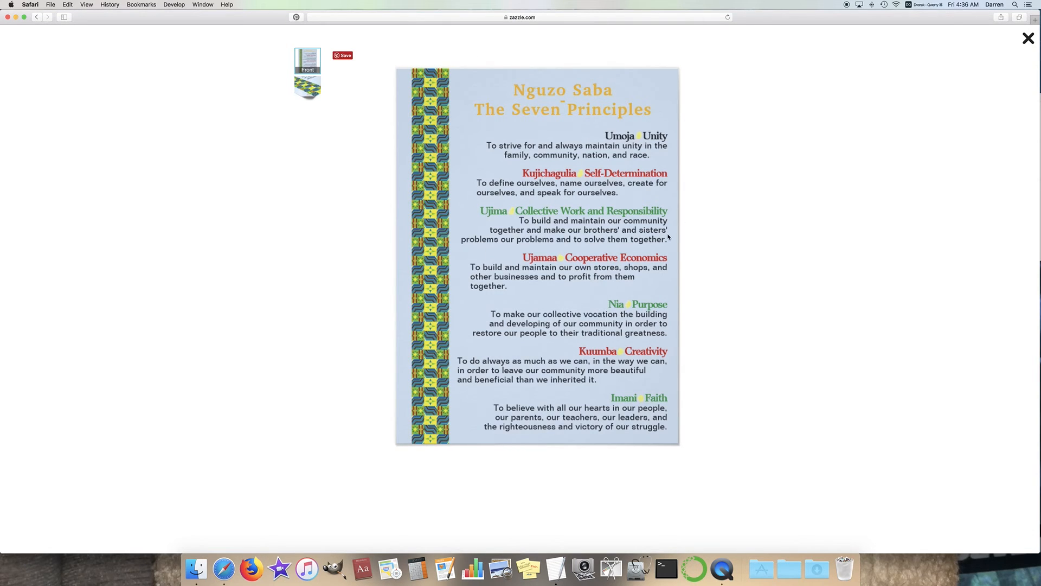
click(1028, 38)
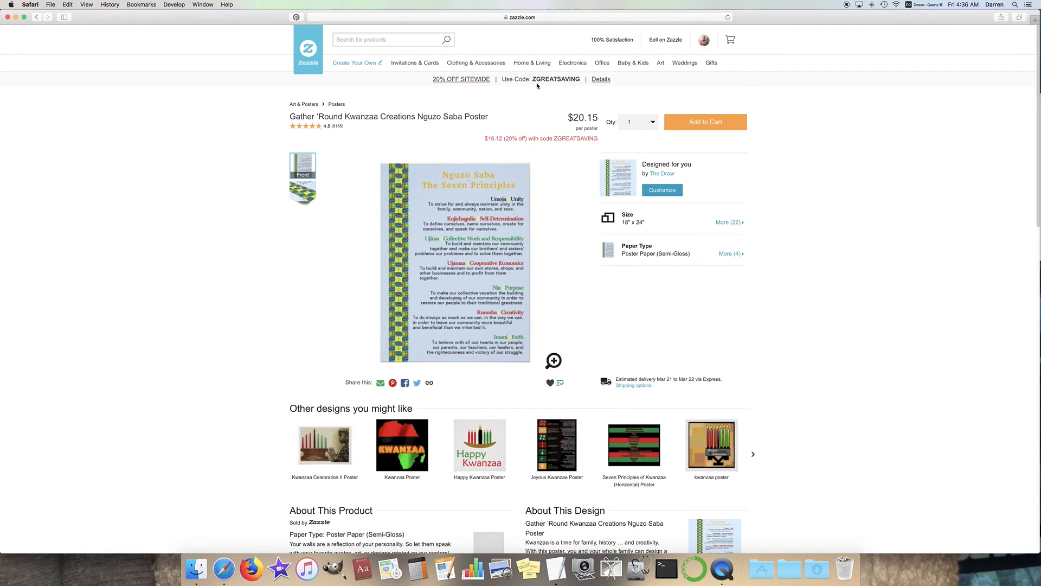
click(36, 17)
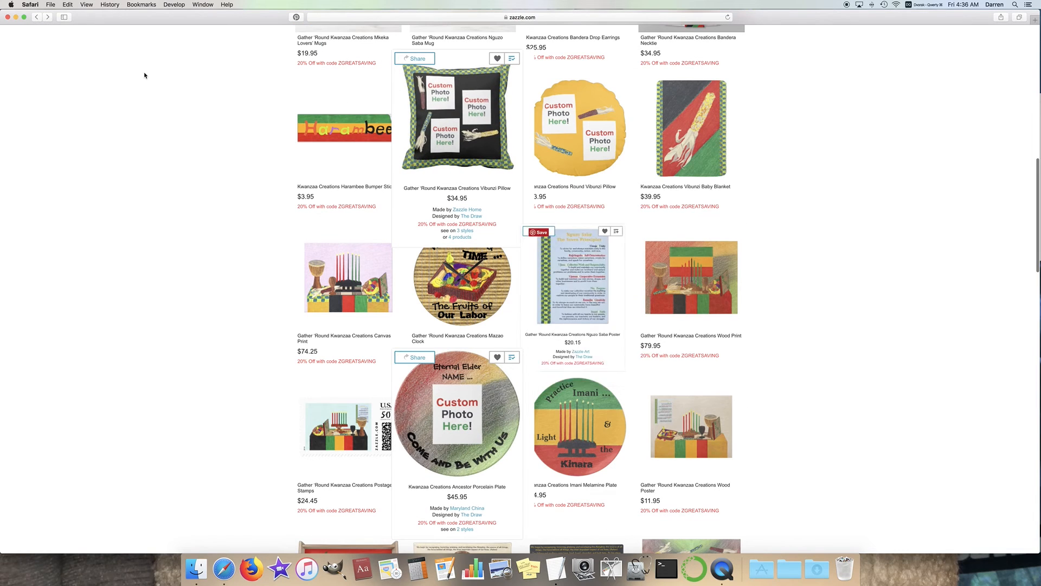
Step: View the enlarged front of the Kwanzaa Creations Tambiko Cotton Placemat and return to the collection
scroll(276, 192, down, 4)
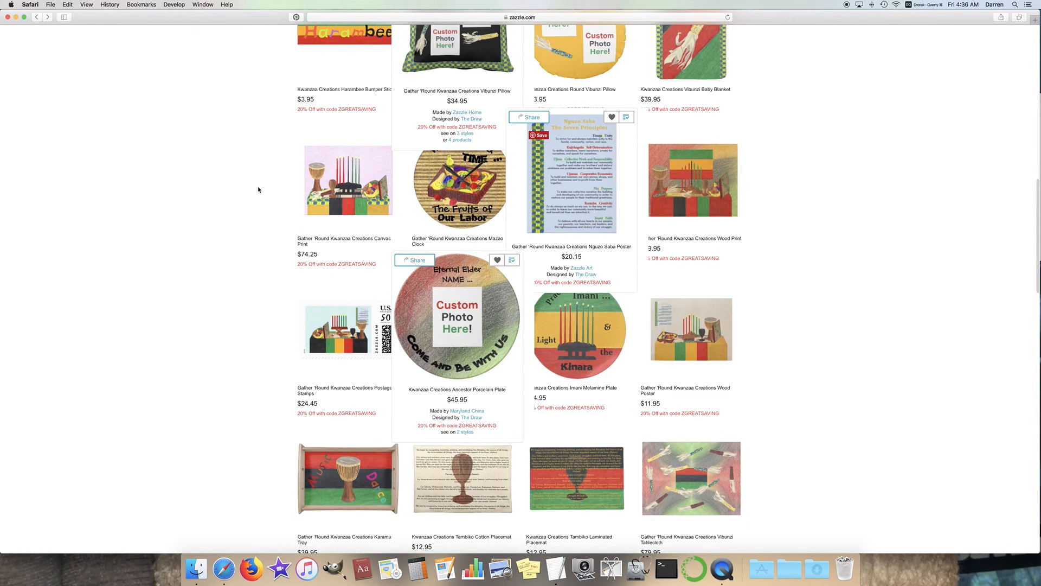
scroll(261, 174, up, 7)
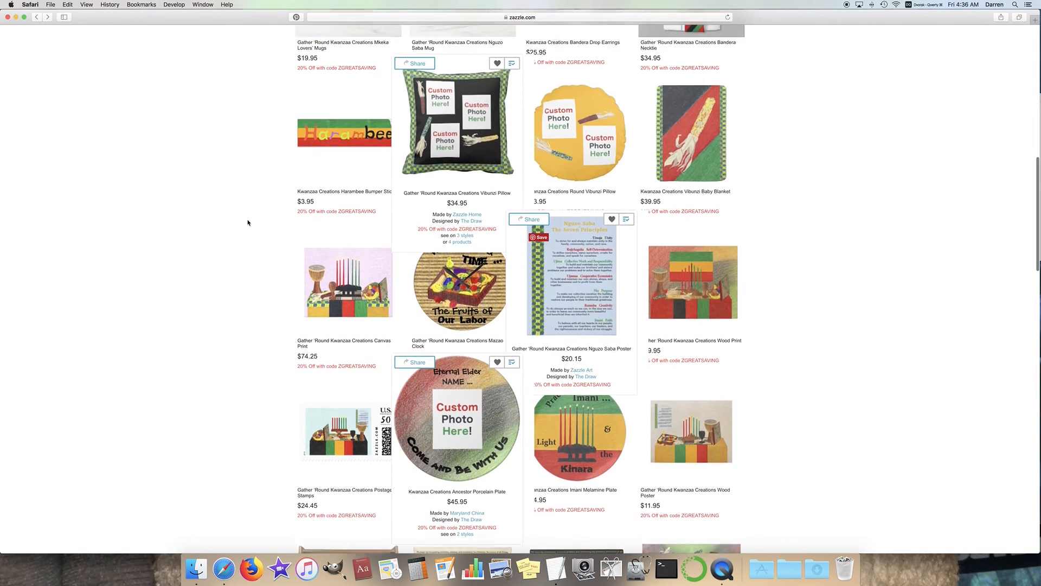
scroll(248, 210, down, 10)
scroll(248, 209, down, 4)
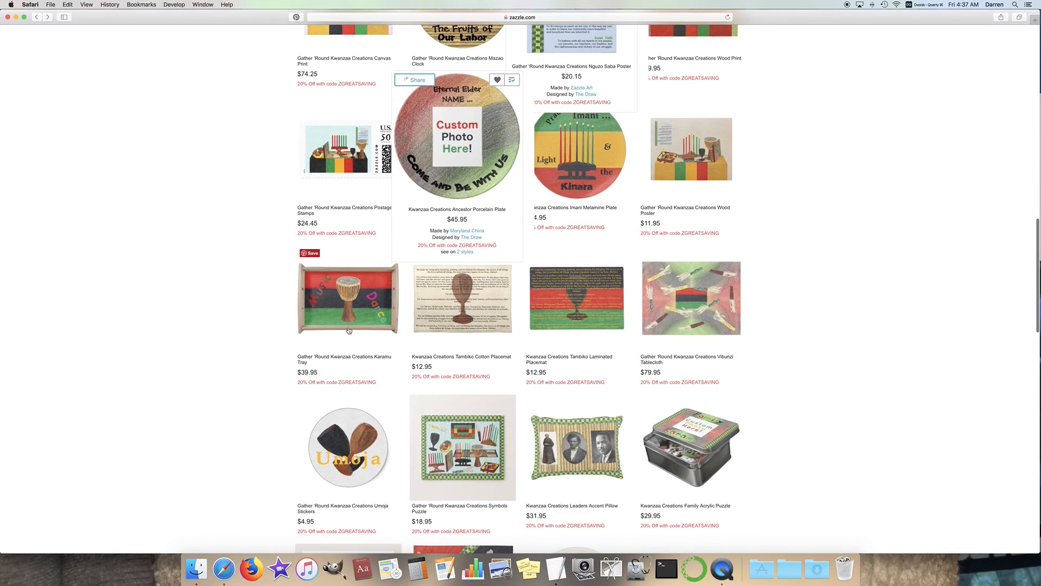
click(467, 302)
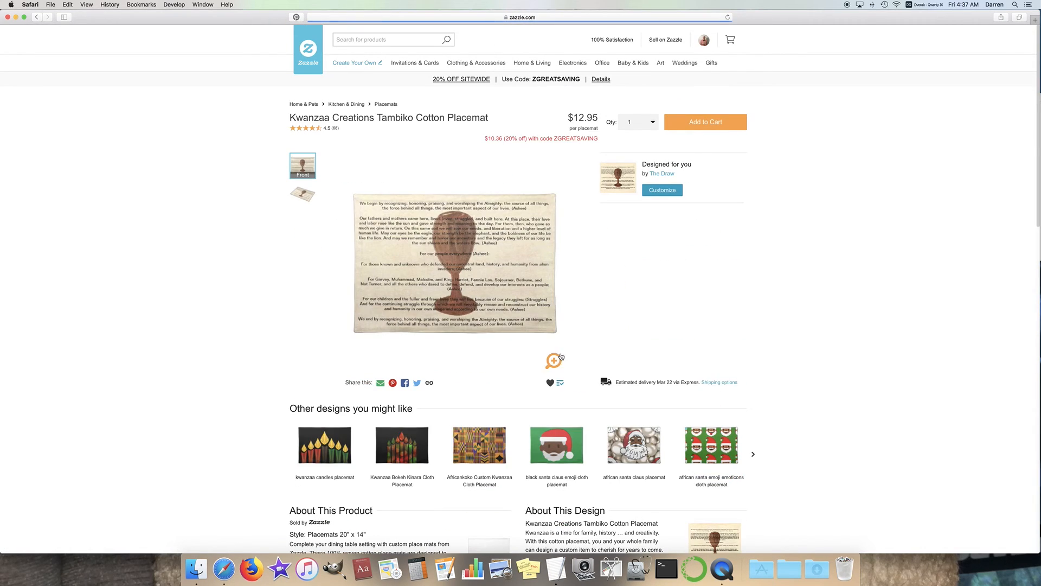
click(621, 337)
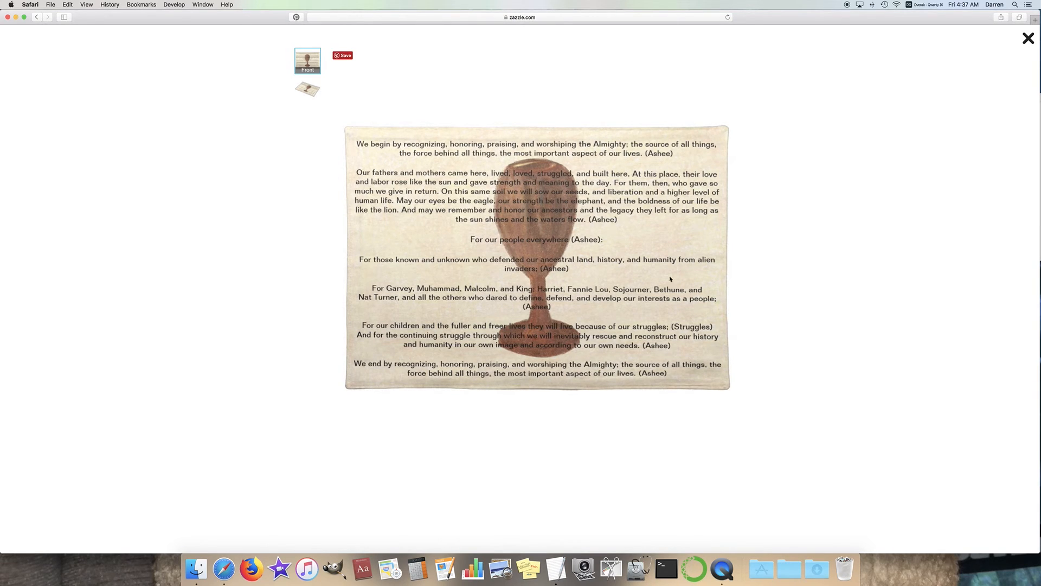
click(1029, 39)
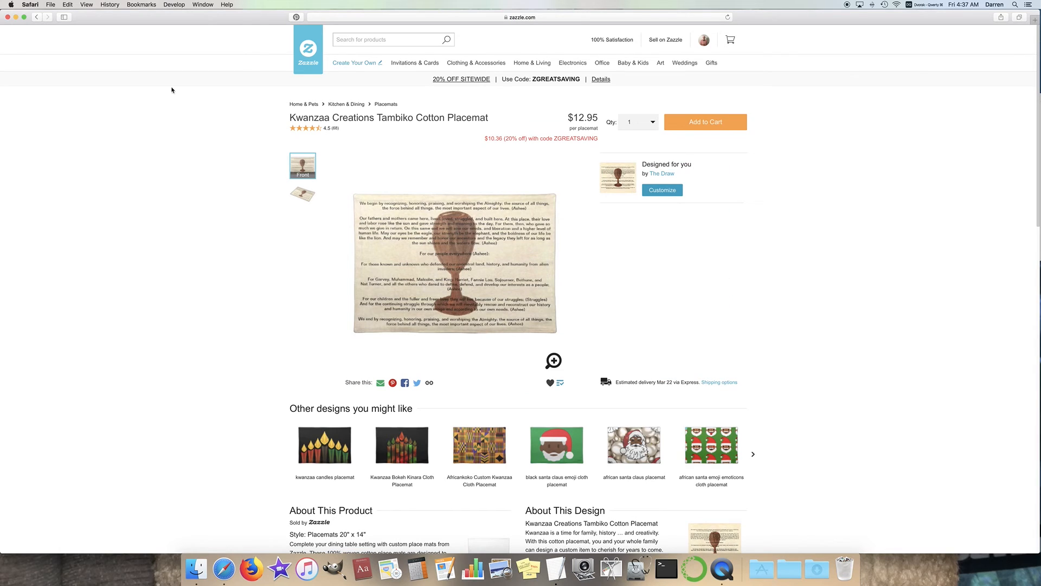
click(35, 17)
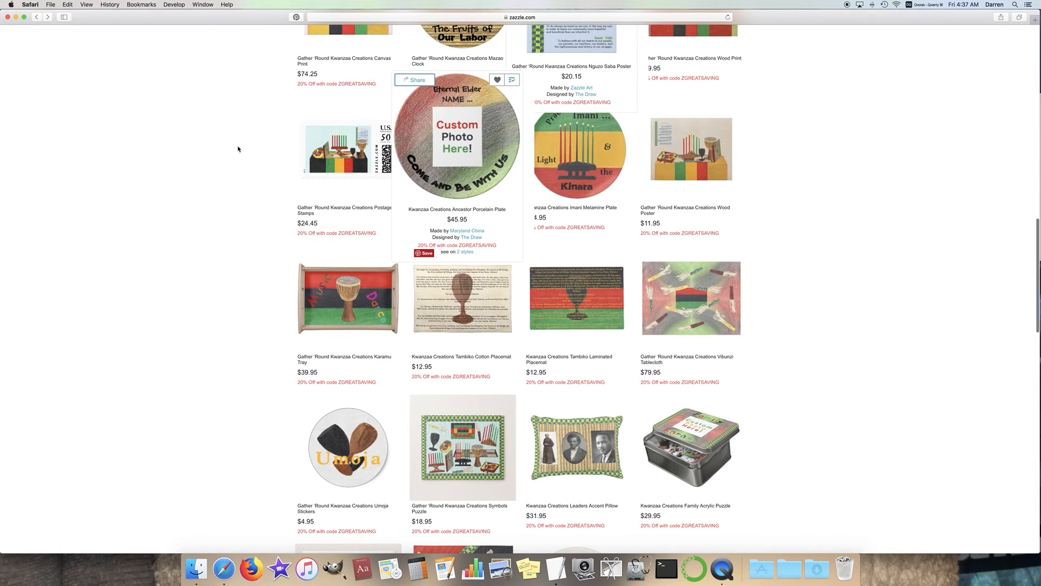
Step: Browse the collection and preview the Kwanzaa Creations Karamu Paper Plates and the Karamu Napkins
scroll(251, 272, up, 6)
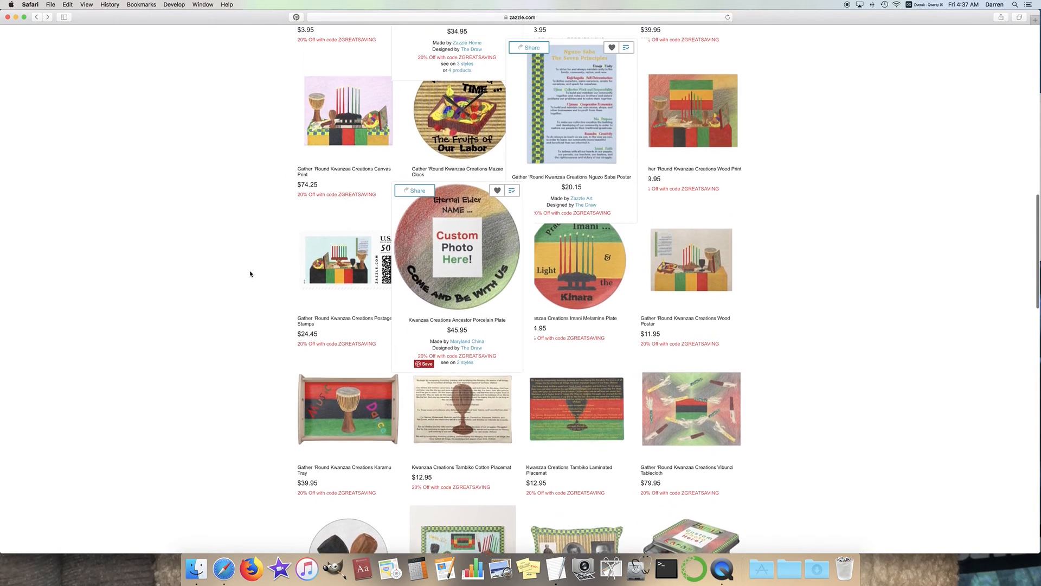
scroll(250, 271, up, 3)
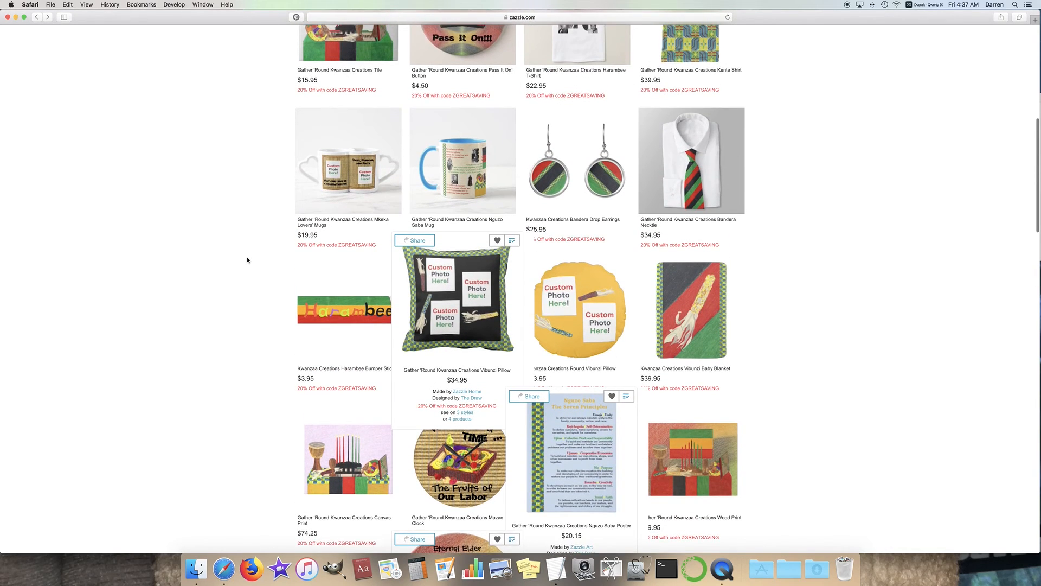
scroll(249, 266, down, 3)
scroll(247, 260, down, 6)
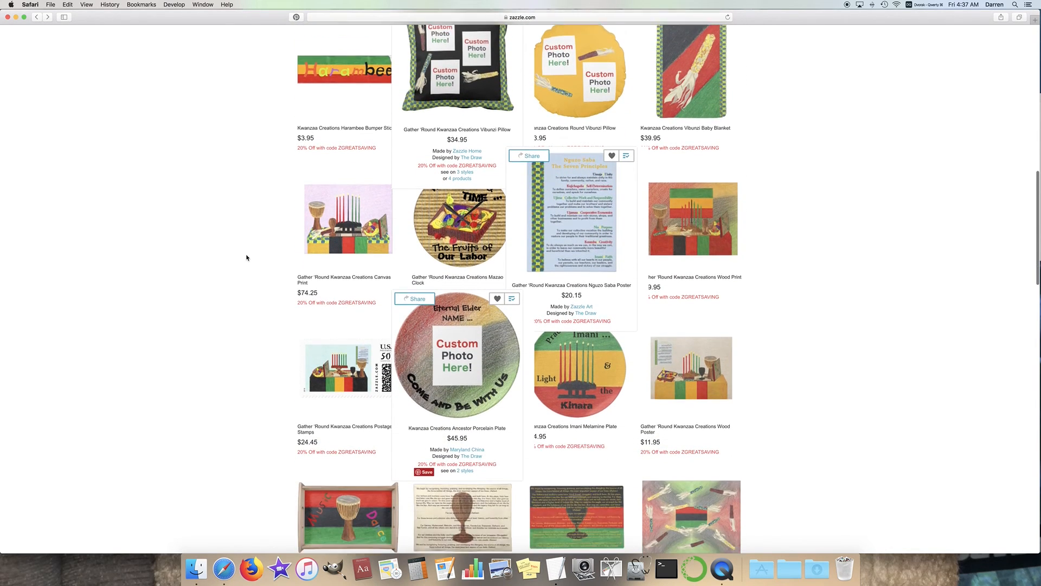
scroll(241, 256, down, 2)
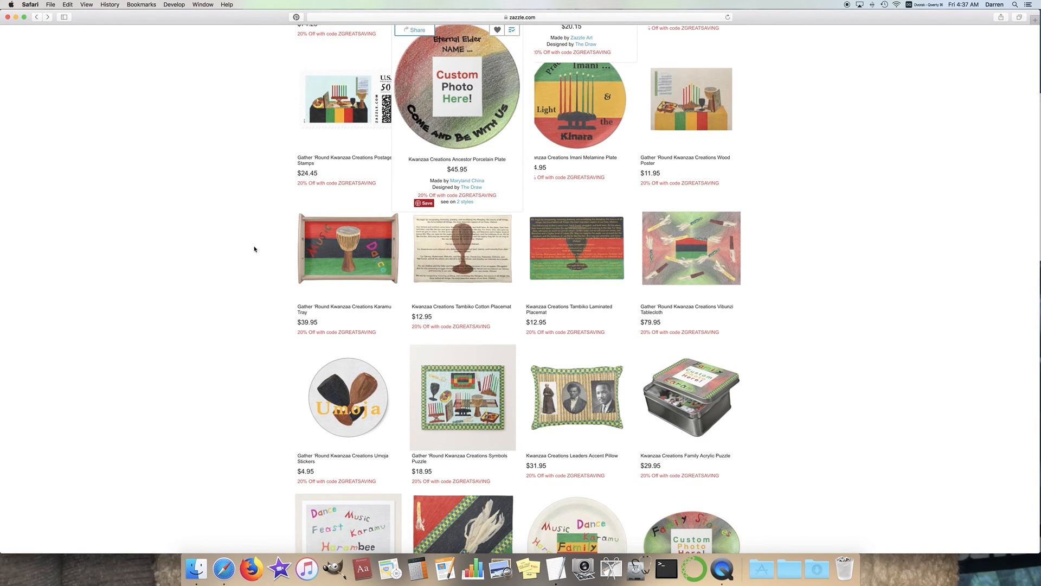
scroll(249, 249, down, 5)
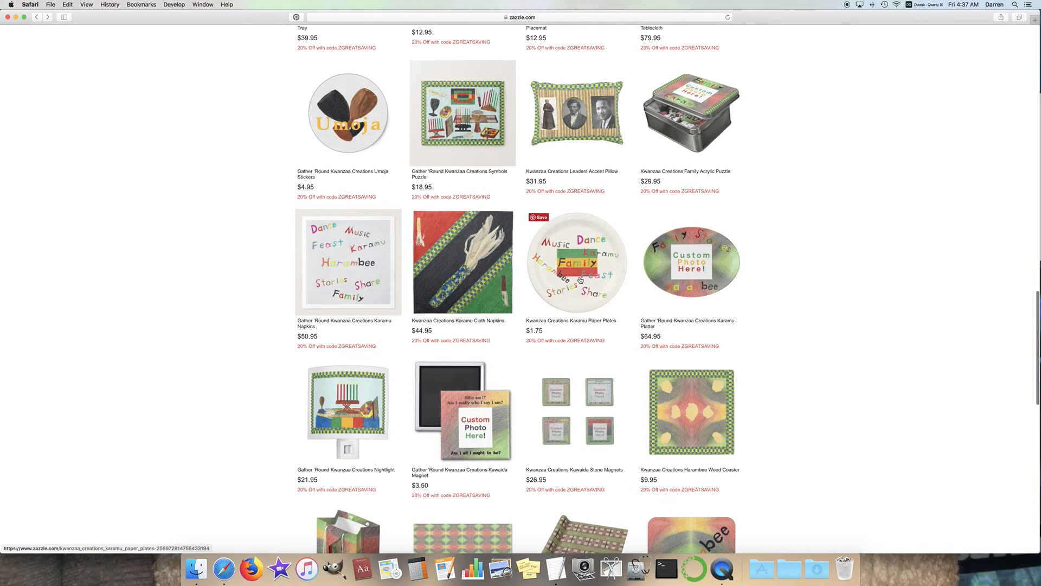
mouse_move(592, 279)
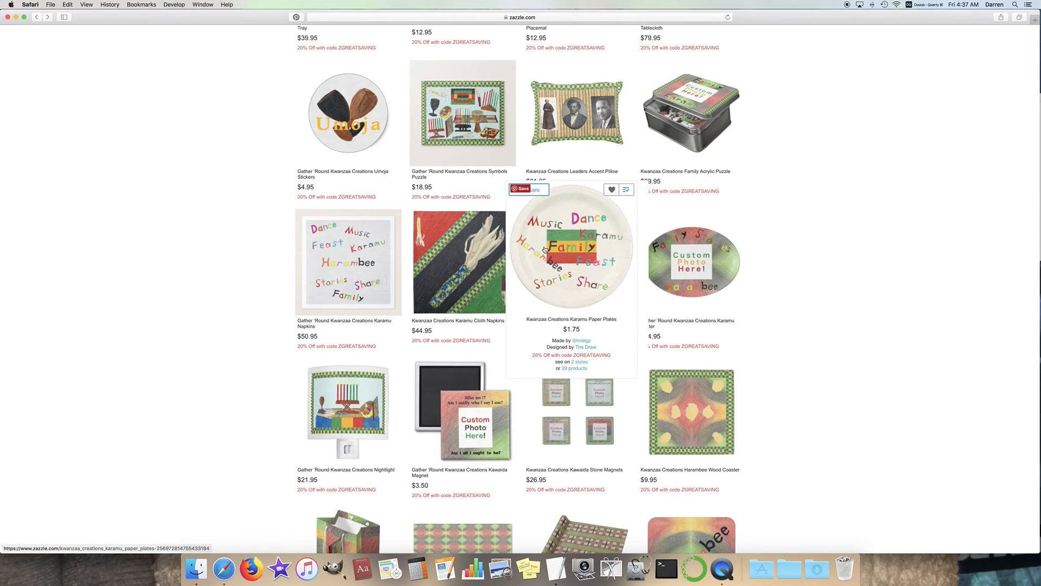
mouse_move(342, 262)
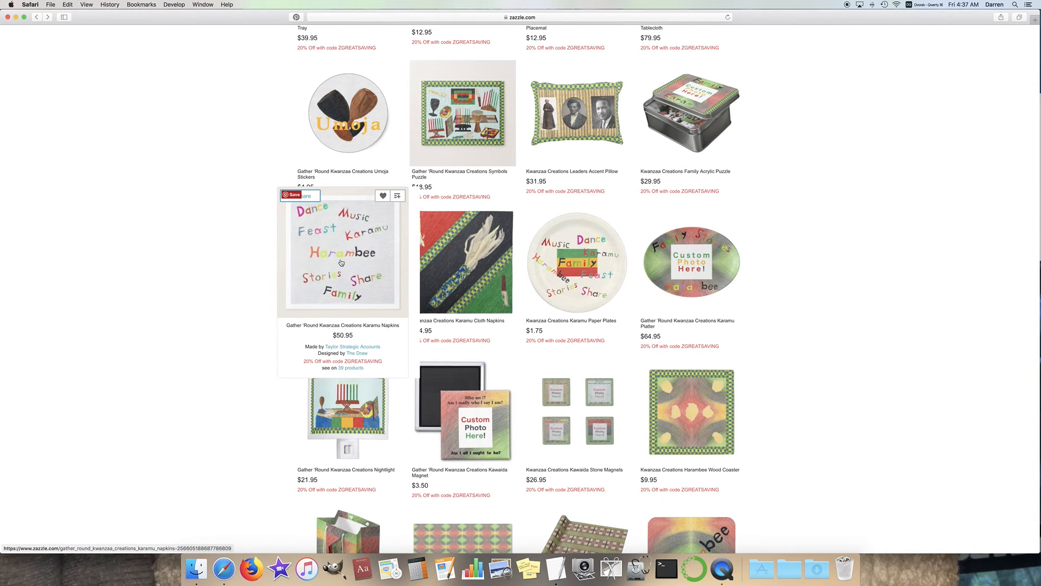
Step: View the enlarged front of the Gather 'Round Kwanzaa Creations Karamu Platter and return to the collection
click(694, 263)
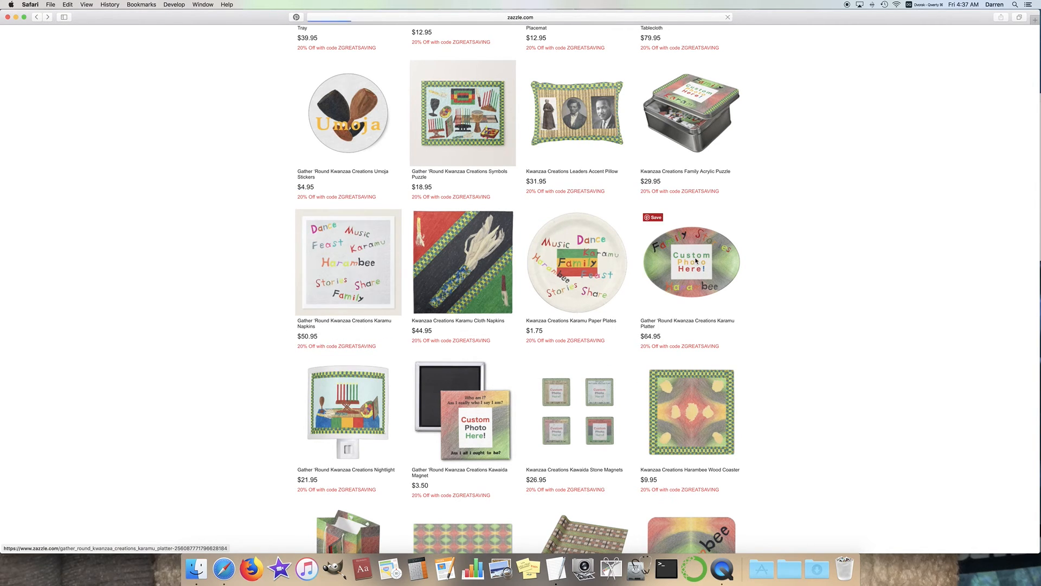
click(553, 360)
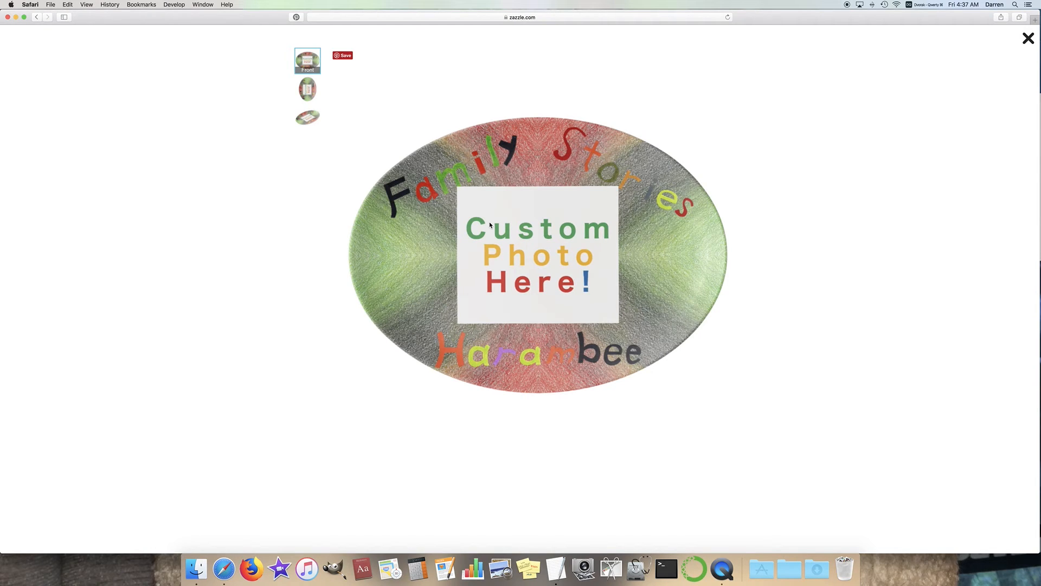
click(1029, 39)
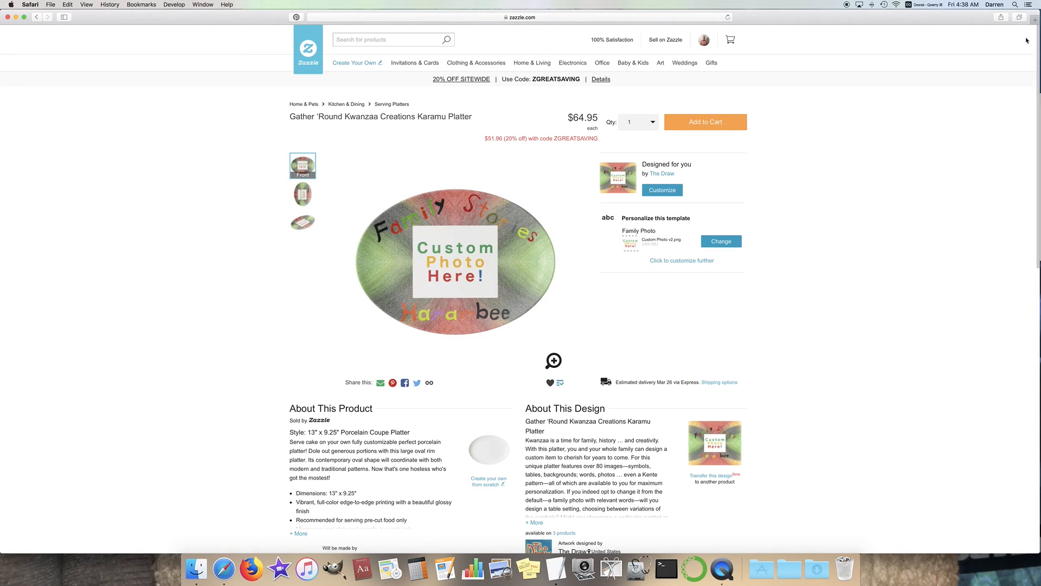
click(37, 16)
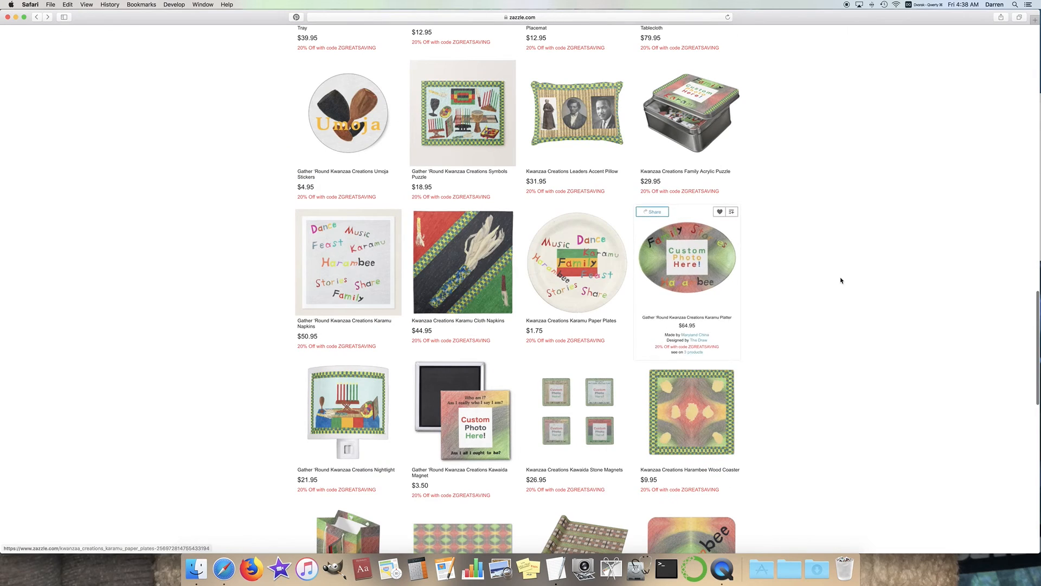
Step: Open the Gather 'Round Kwanzaa Creations Tile from the start of the collection for customization in the design editor
scroll(813, 300, up, 3)
scroll(813, 300, up, 5)
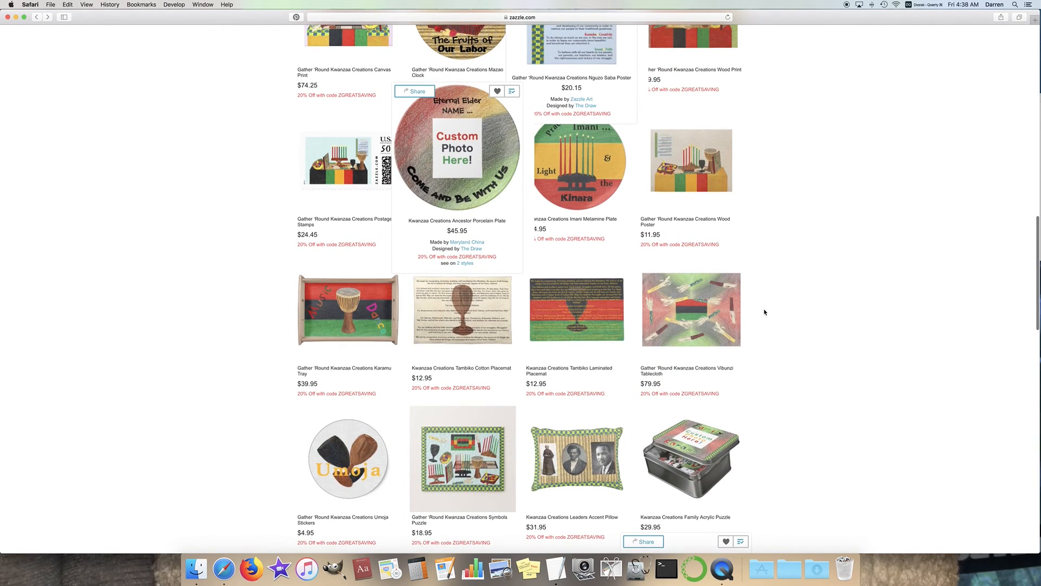
scroll(786, 312, up, 5)
scroll(787, 313, up, 6)
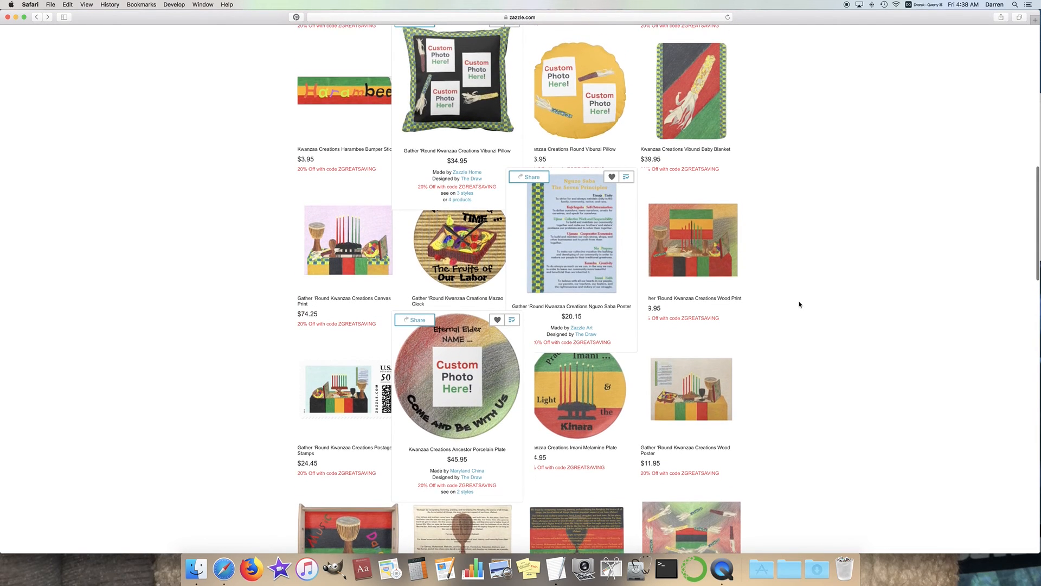
scroll(799, 305, up, 5)
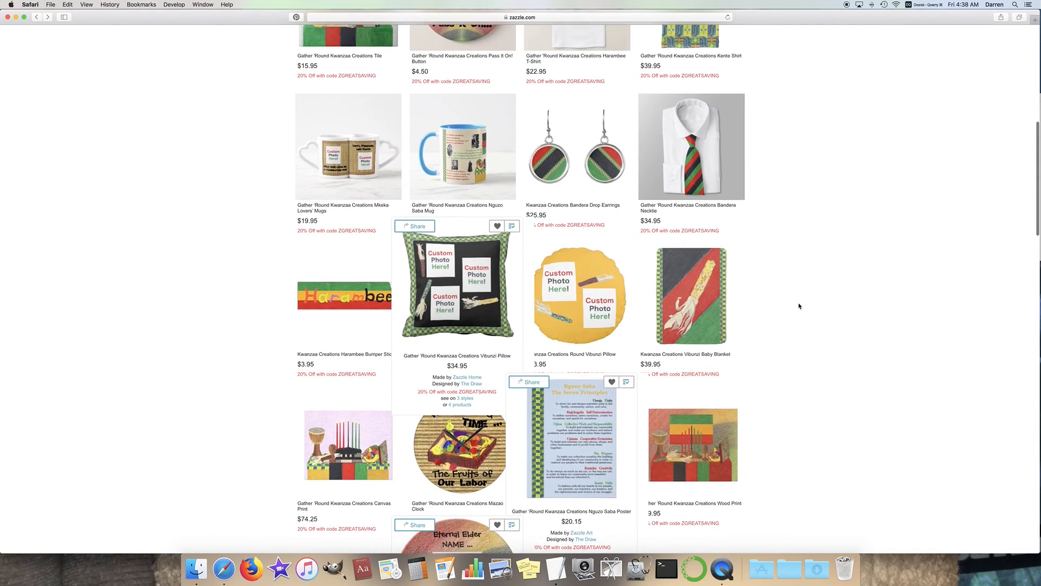
scroll(799, 306, up, 3)
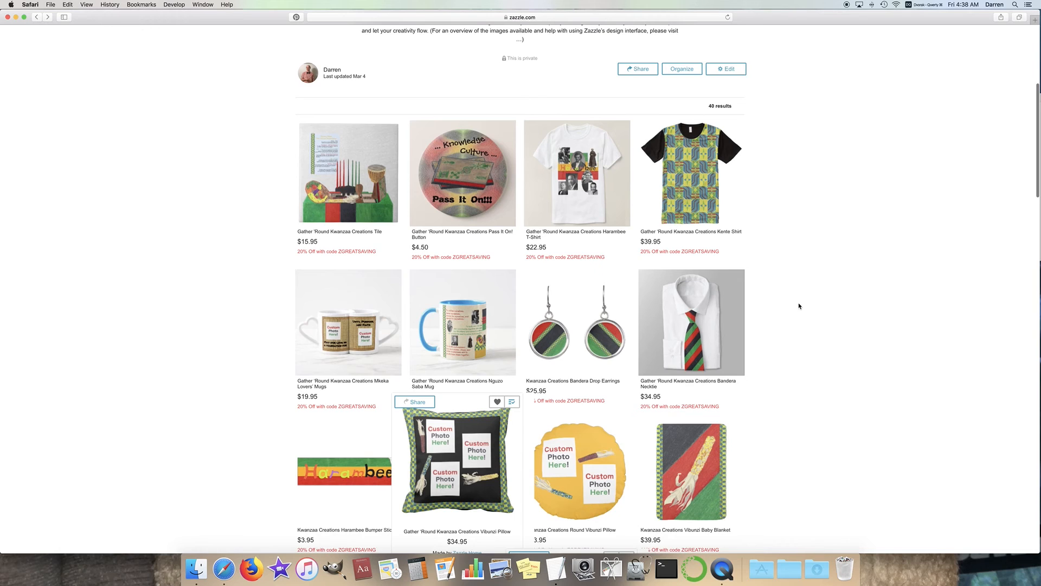
scroll(799, 306, up, 5)
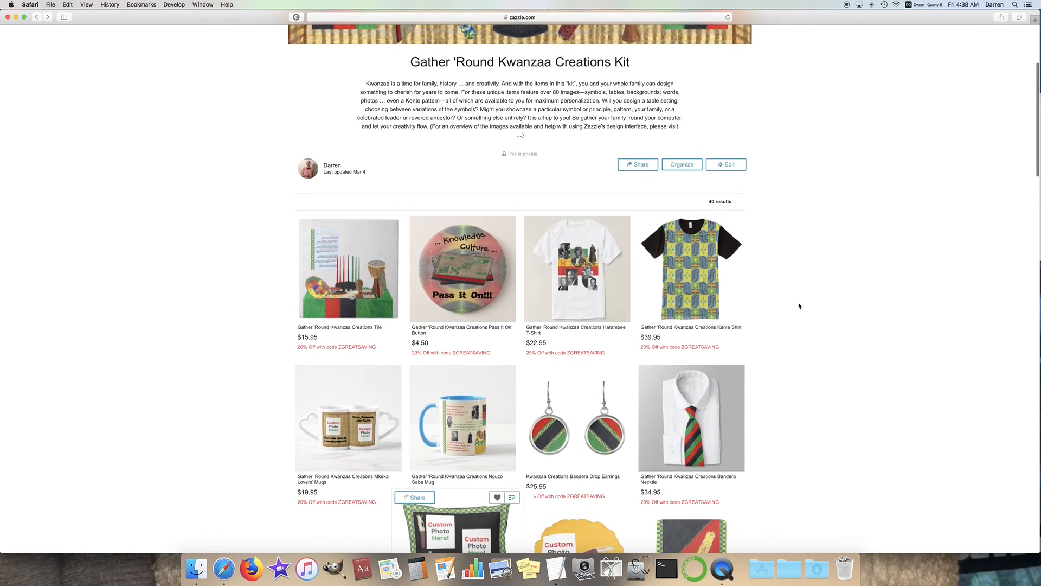
scroll(799, 306, up, 1)
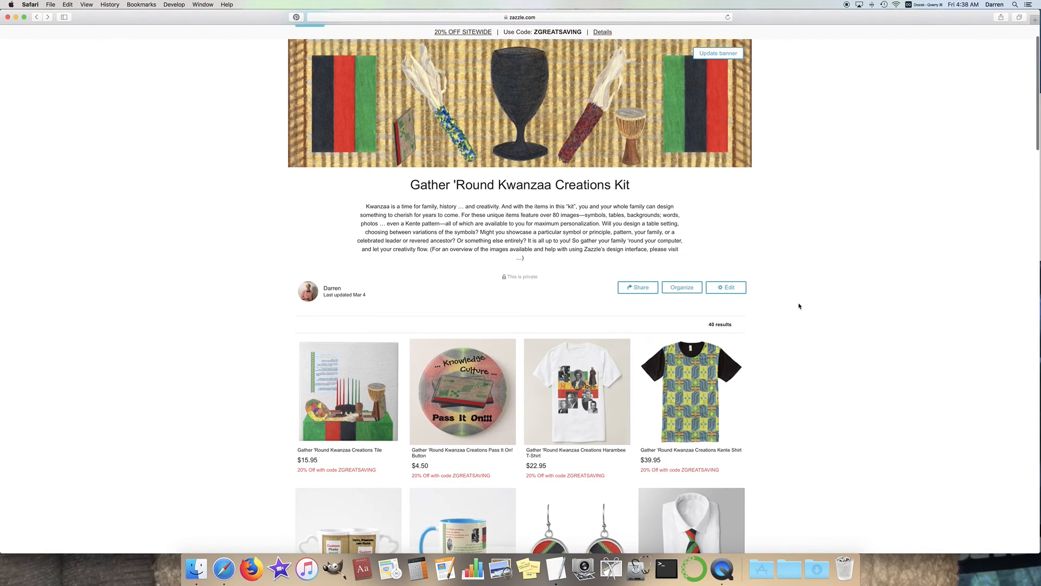
click(353, 408)
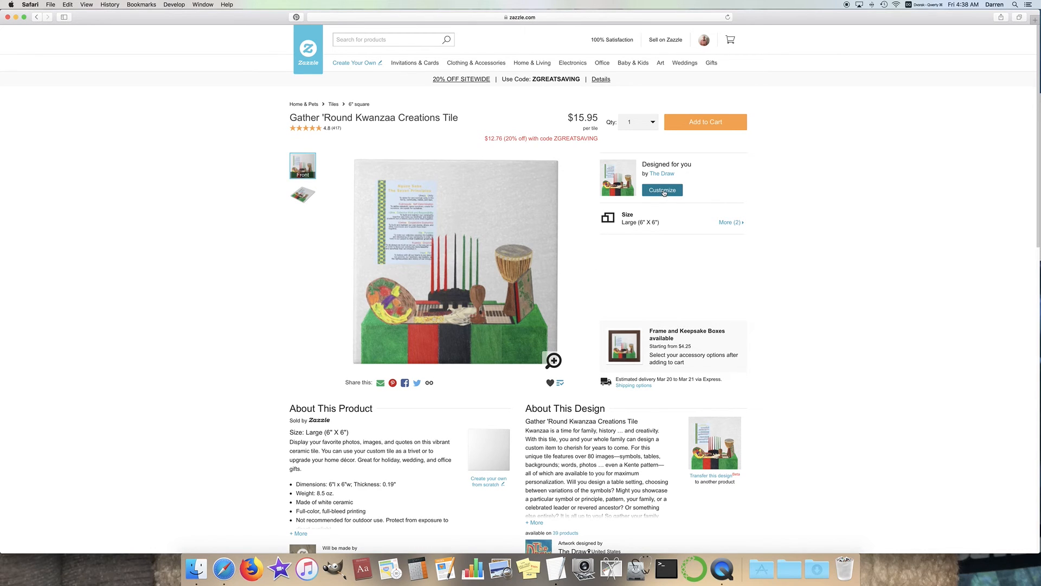
click(664, 192)
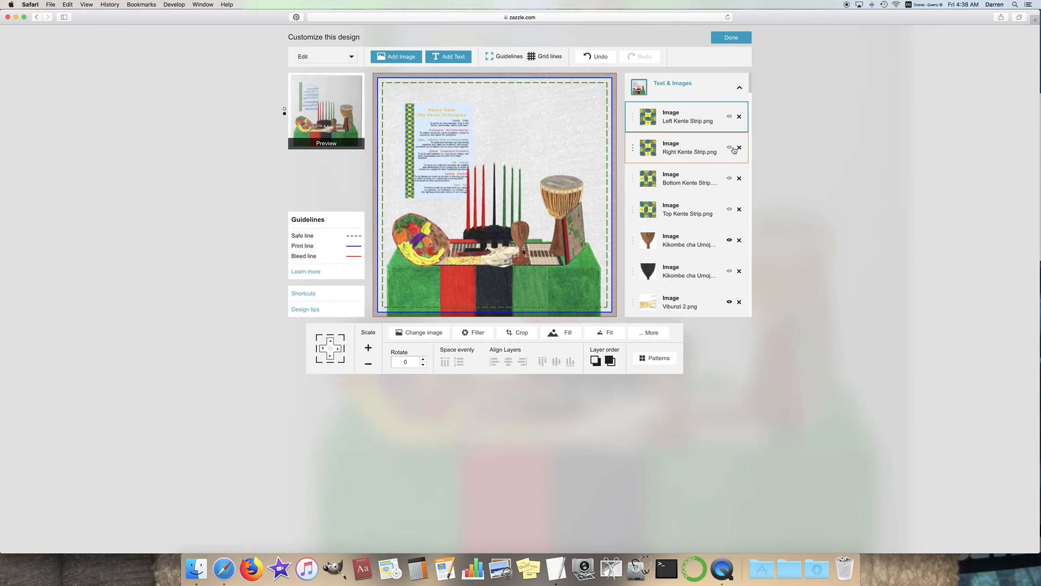
Step: Examine the full list of image layers available in the tile design, from the Kente strips to the wall backgrounds
scroll(704, 170, down, 10)
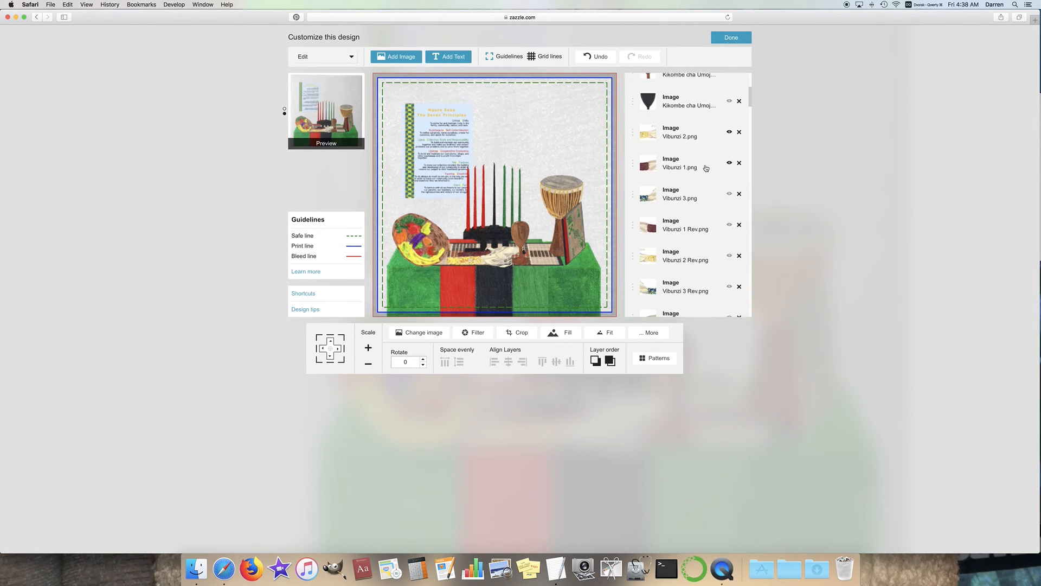
scroll(704, 173, down, 10)
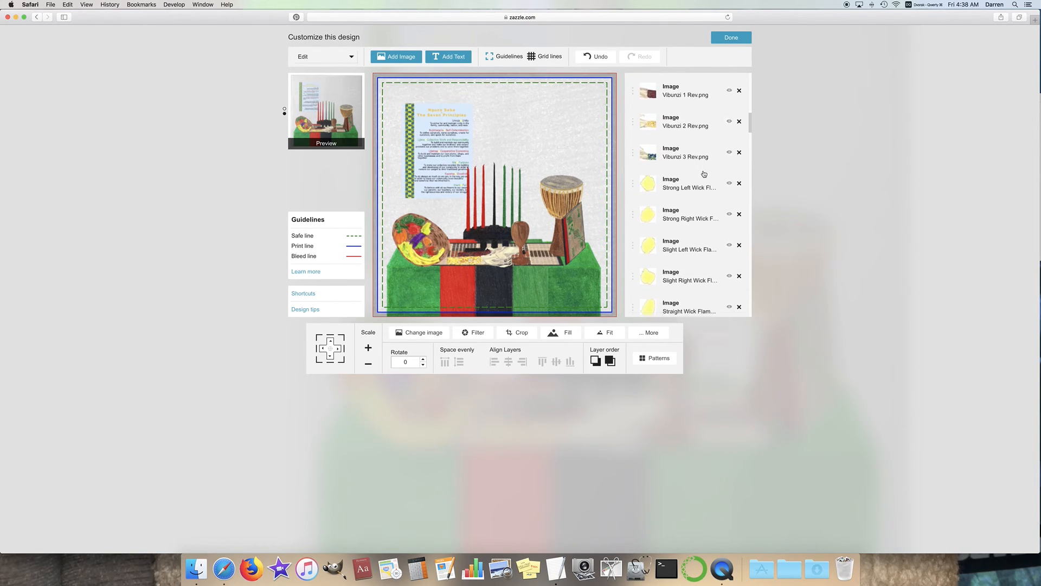
scroll(704, 174, down, 10)
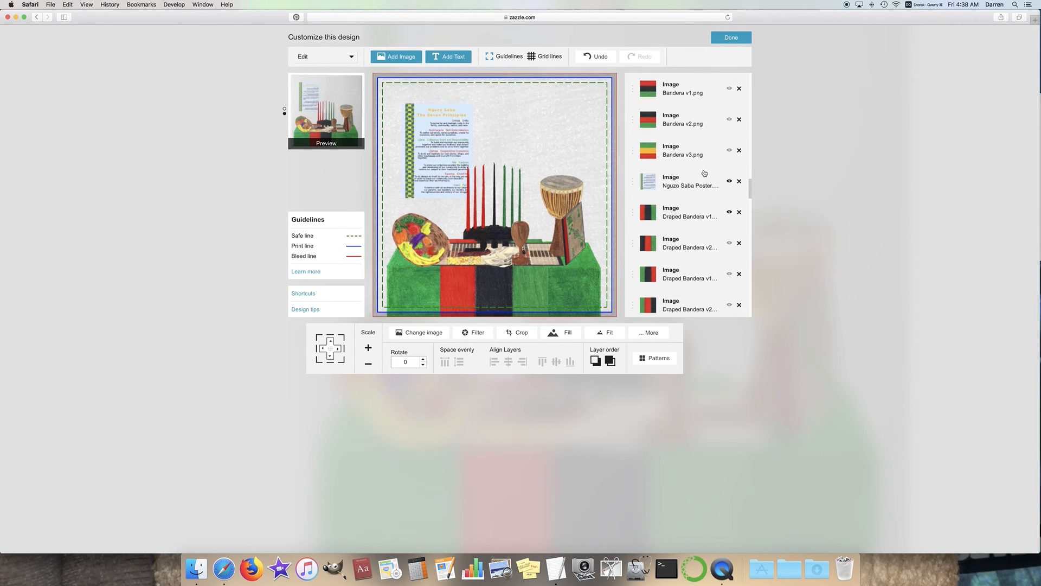
scroll(704, 172, down, 10)
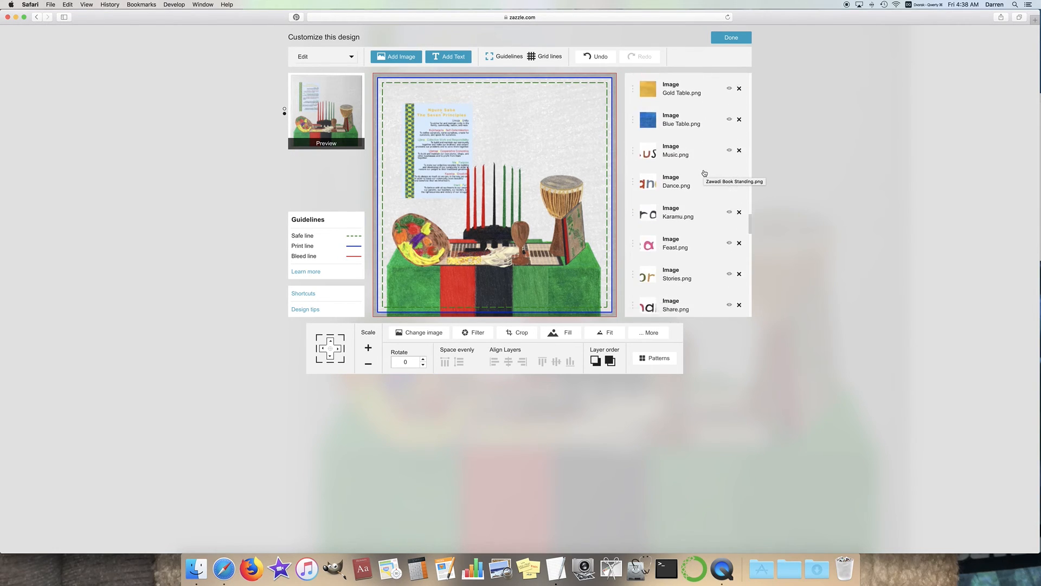
scroll(704, 172, down, 10)
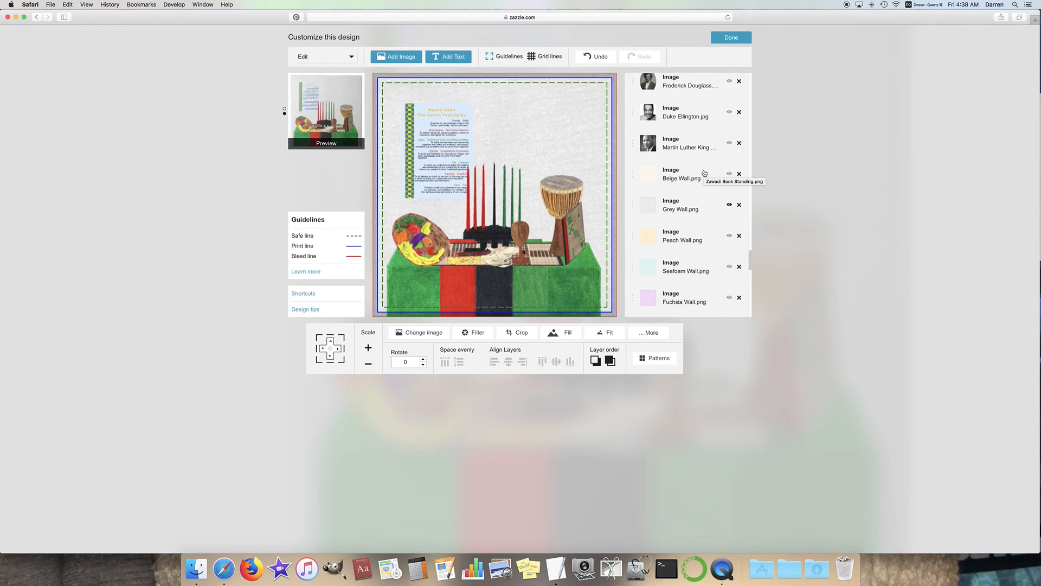
scroll(705, 173, down, 8)
scroll(705, 173, up, 8)
scroll(706, 172, up, 15)
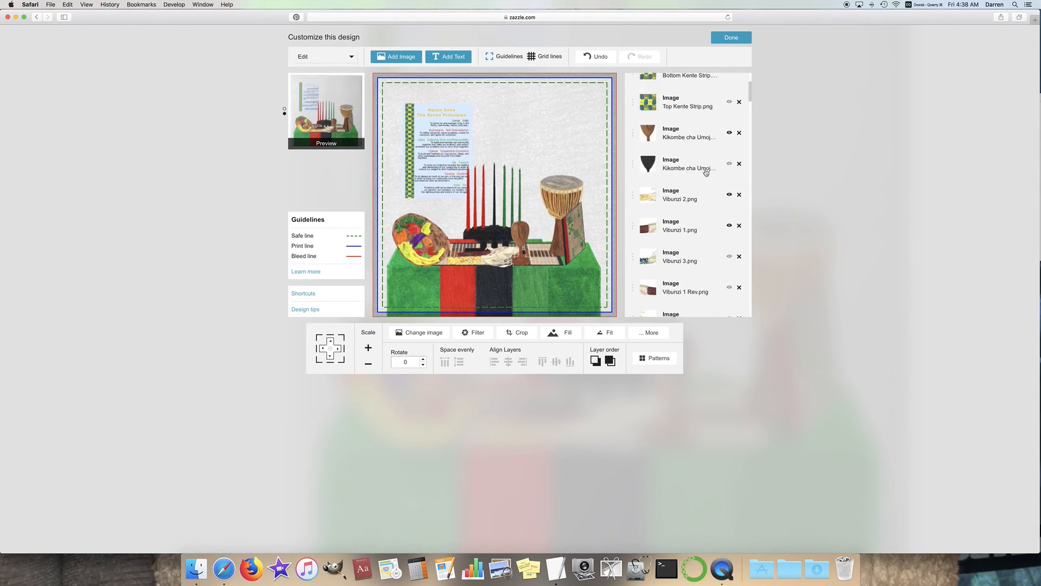
Step: Collapse and re-expand the tile's Text & Images layer list, and review its first image layers
click(740, 88)
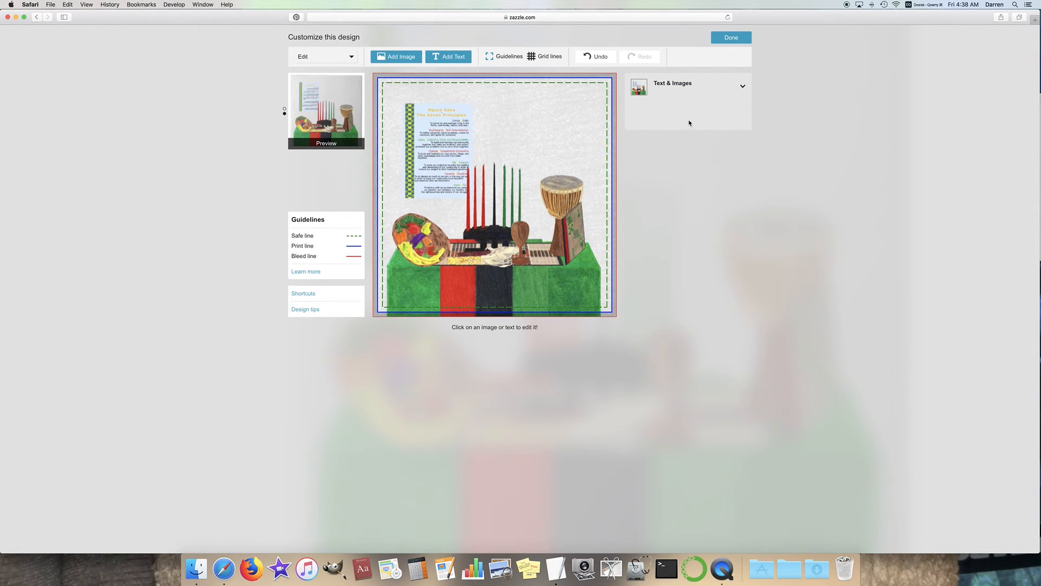
click(744, 89)
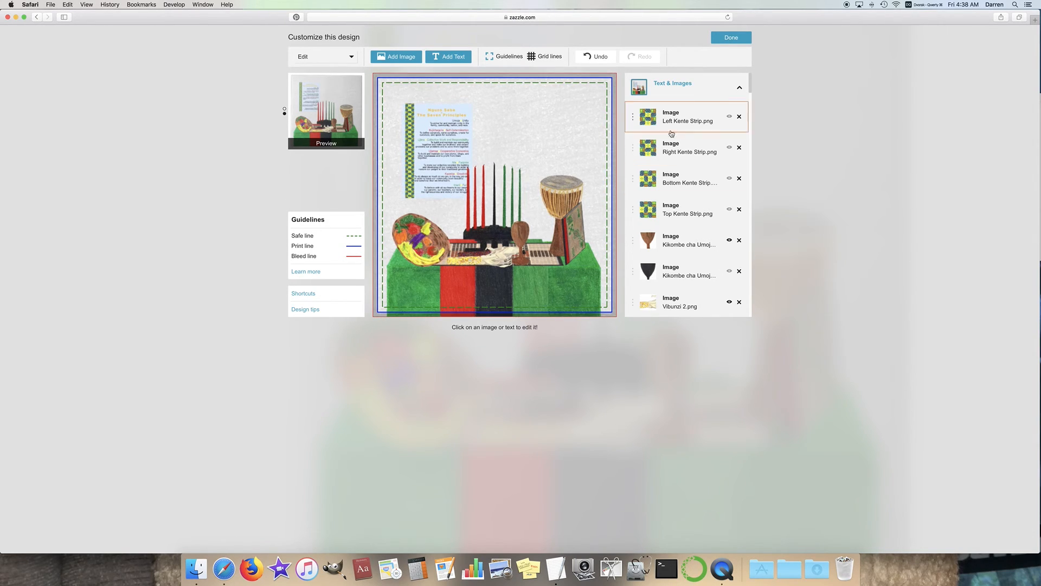
scroll(730, 183, down, 1)
scroll(731, 182, down, 2)
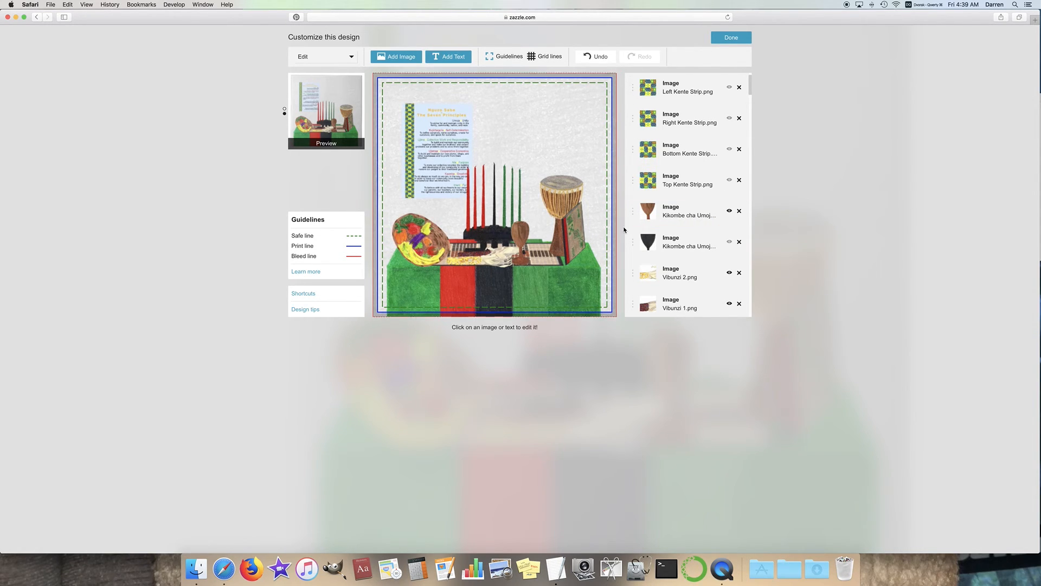
Step: Swap the tile's brown Kikombe cha Umoja cup for the black version and switch back to the brown cup
scroll(702, 227, down, 1)
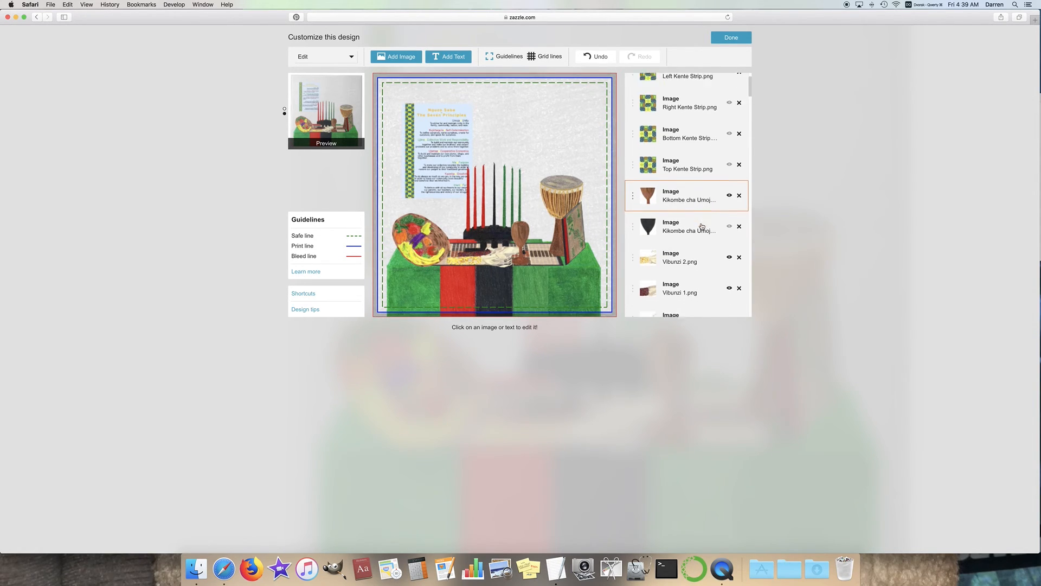
click(518, 235)
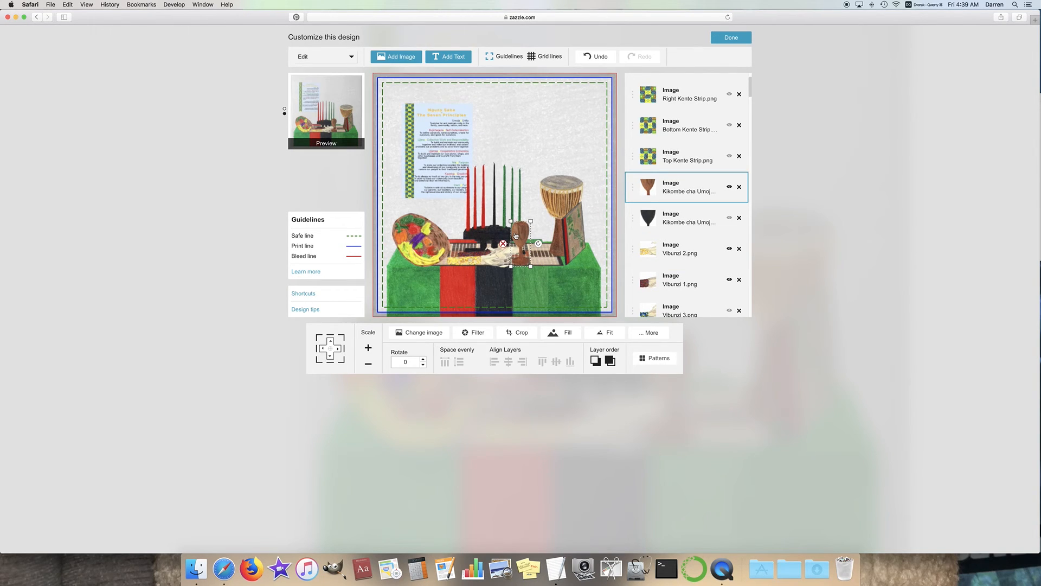
click(730, 187)
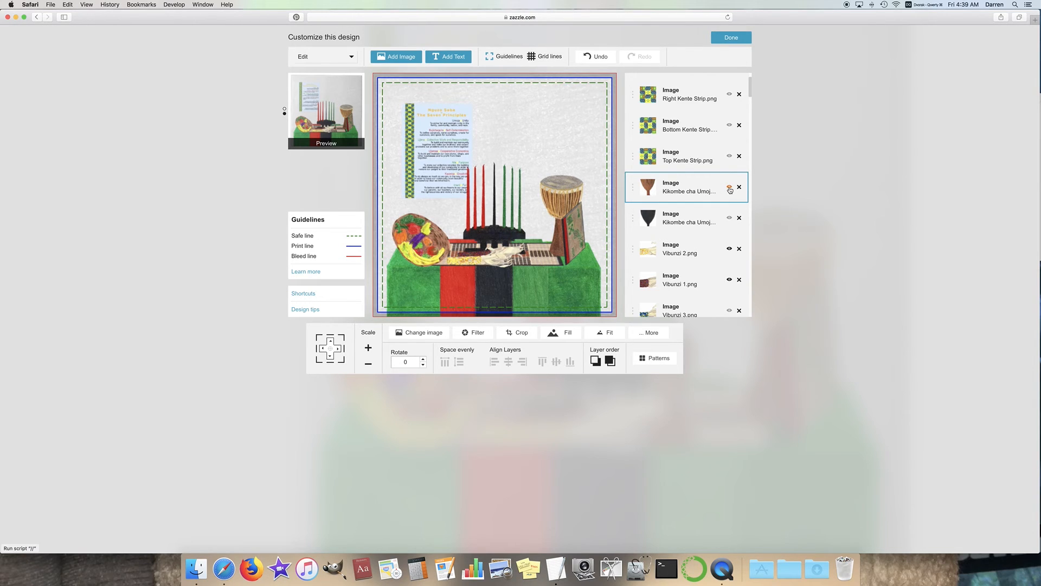
click(730, 218)
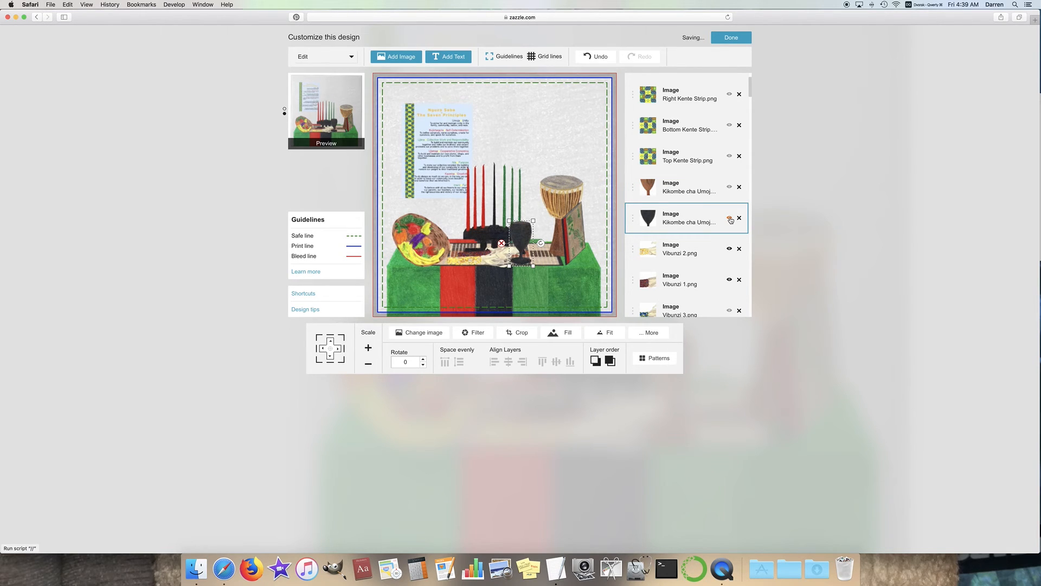
click(731, 218)
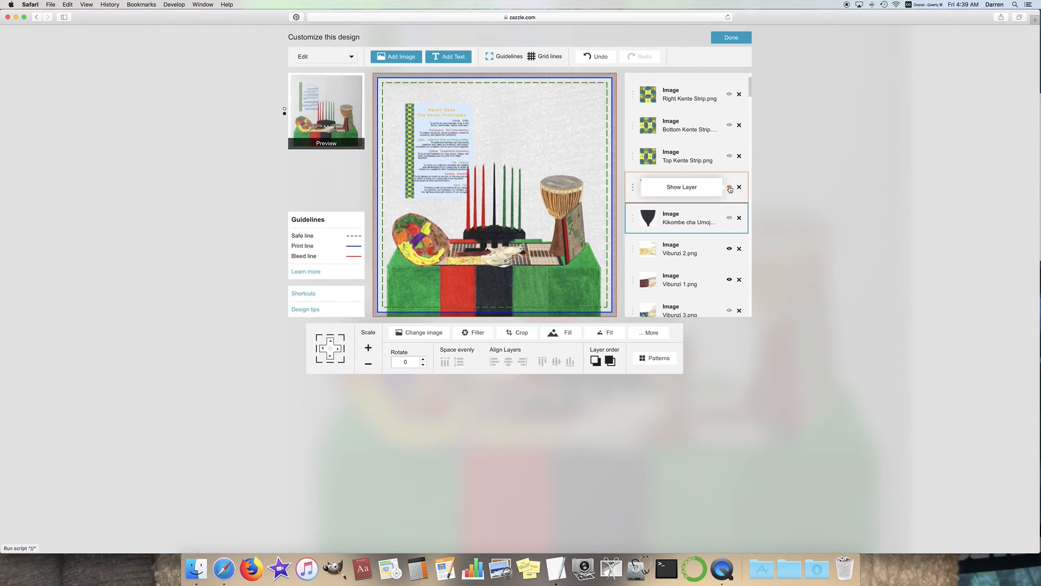
click(730, 187)
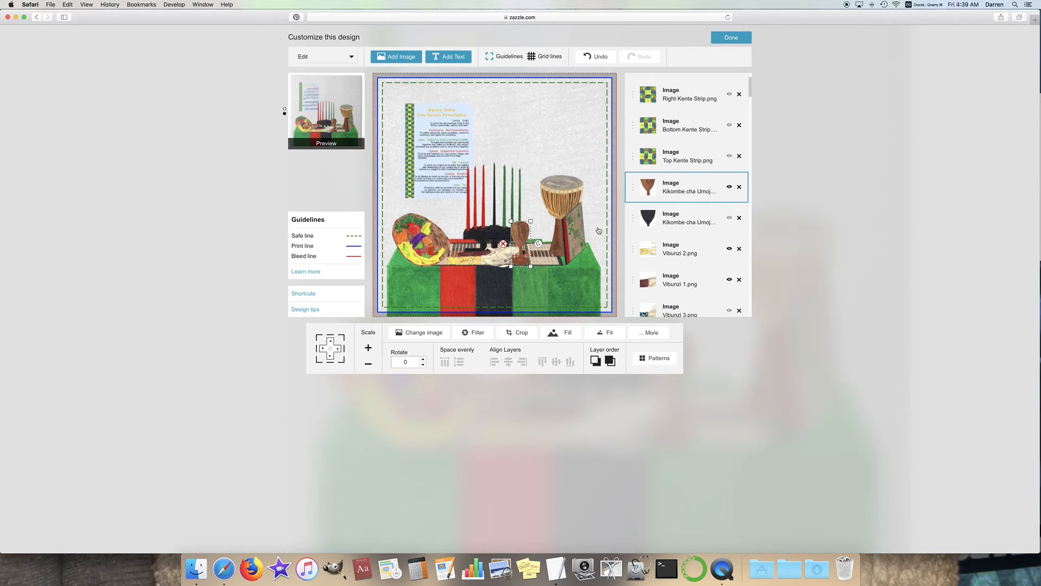
Step: Move the brown Kikombe cha Umoja cup into the gap between the kinara and the djembe, and fine-tune its position
drag(519, 233, 538, 230)
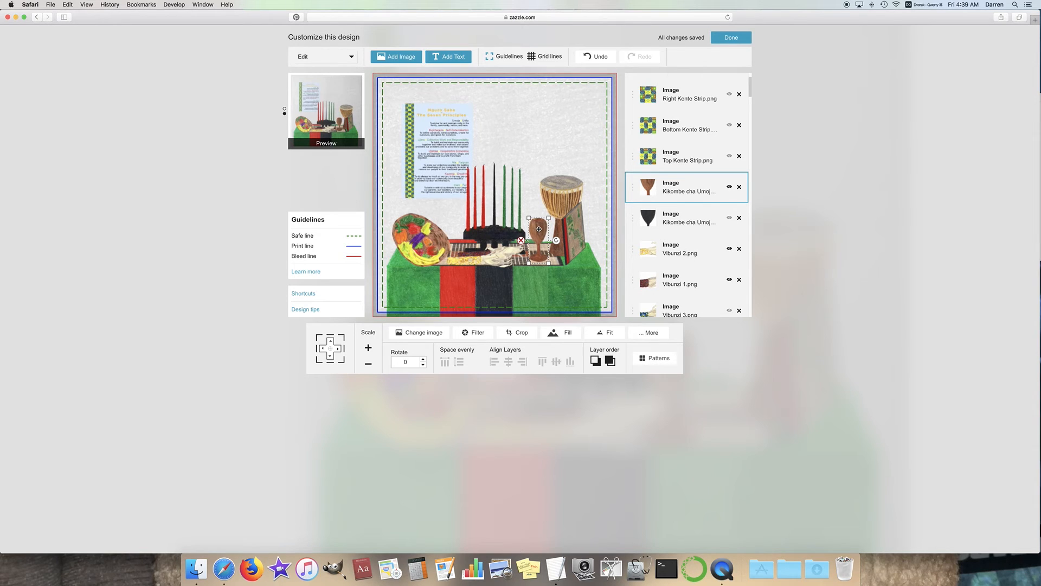
drag(539, 230, 538, 229)
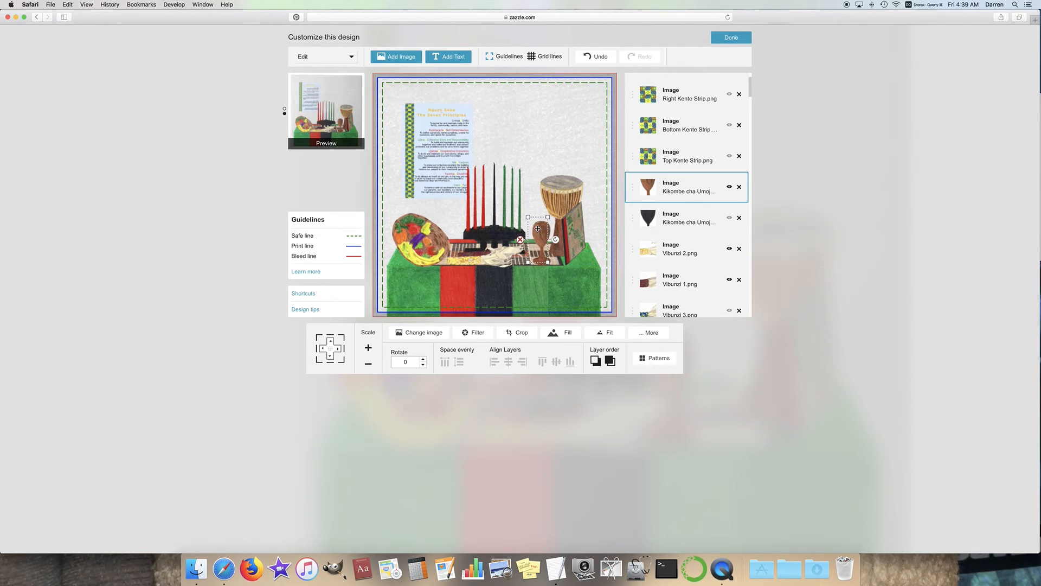
click(331, 342)
click(325, 349)
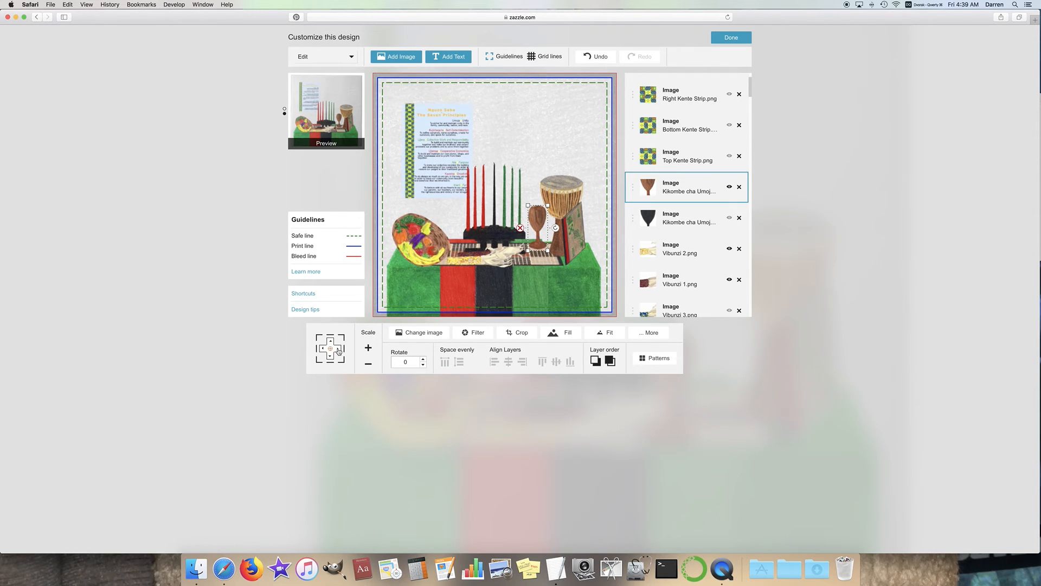
click(337, 349)
click(333, 360)
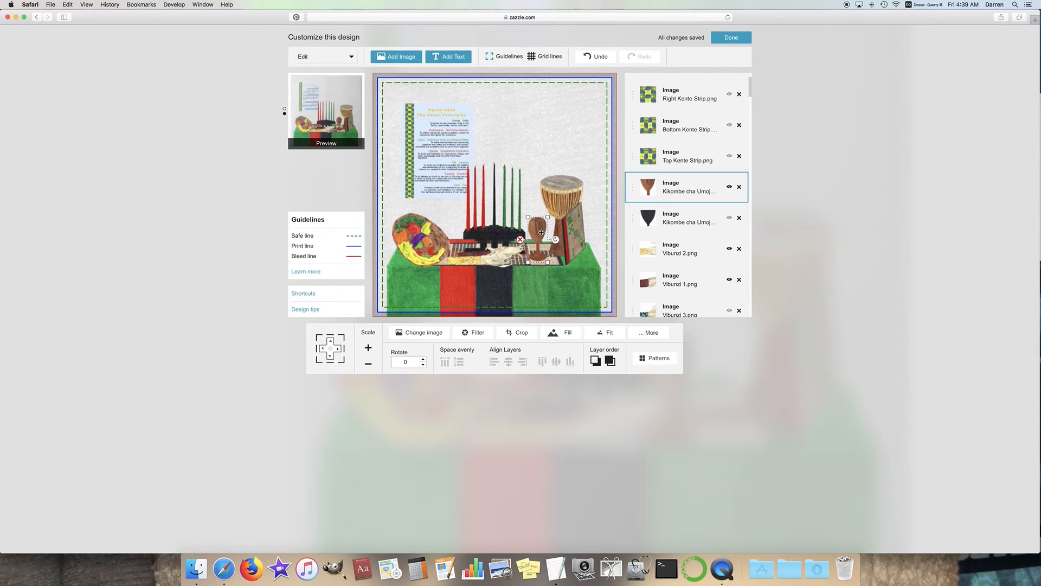
drag(539, 231, 537, 233)
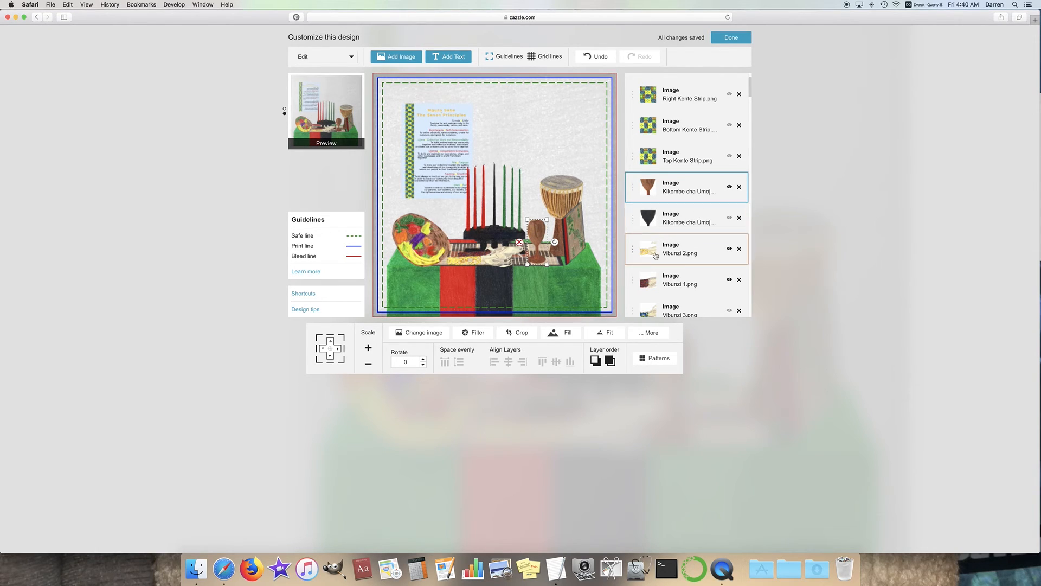
Step: Try the Kinara 1.png and Kinara 3.png images in place of Kinara 2.png, and show Kinara 2.png again
scroll(706, 214, down, 5)
scroll(726, 219, down, 10)
scroll(725, 218, down, 2)
click(730, 219)
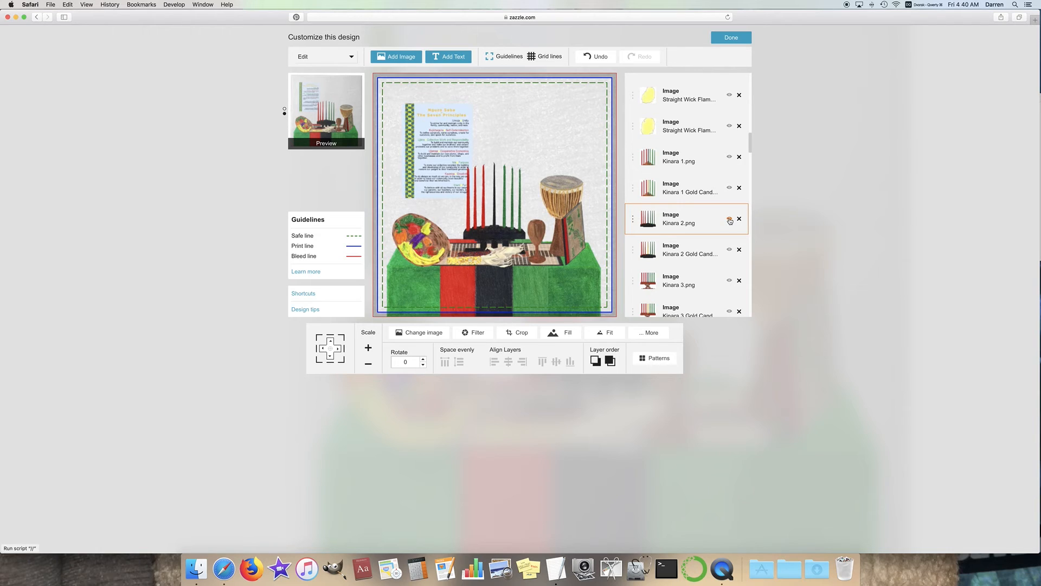
click(730, 159)
click(730, 158)
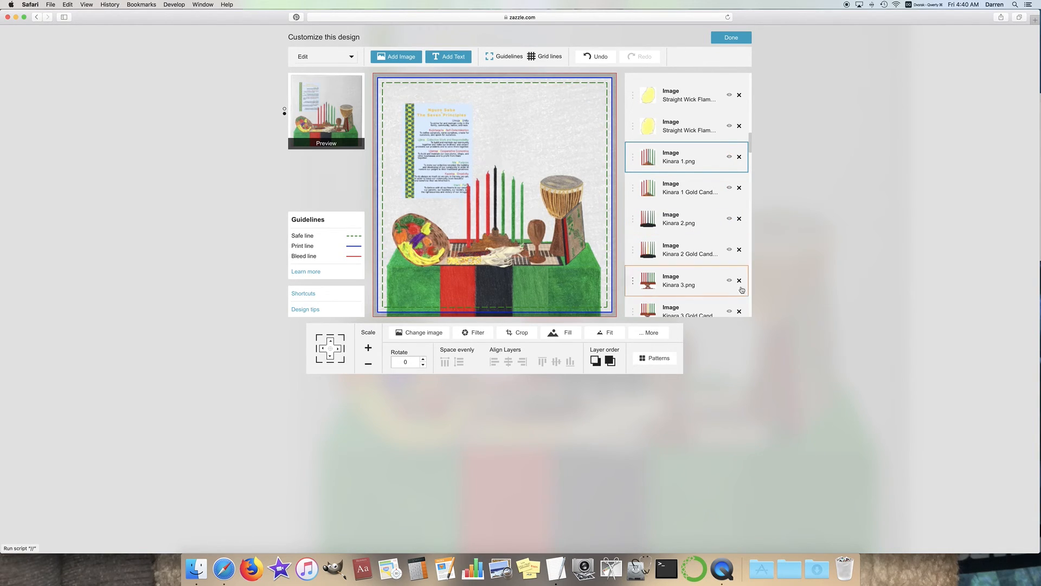
click(729, 281)
click(729, 282)
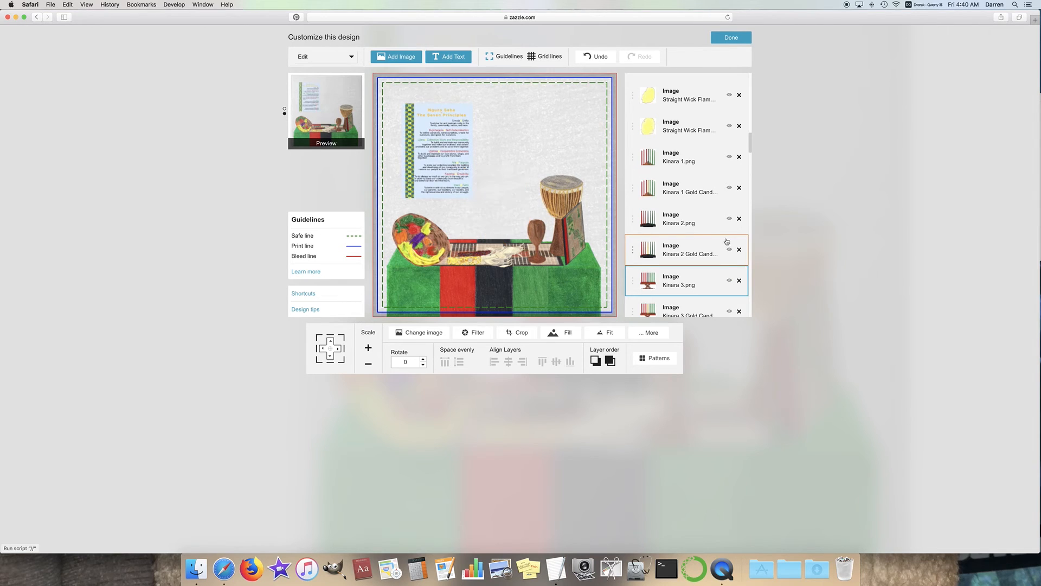
click(730, 219)
Step: Swap the Mazao 1.png fruit basket for the Mazao 2.png fruit box and switch back to Mazao 1.png
scroll(726, 224, down, 1)
scroll(726, 224, down, 5)
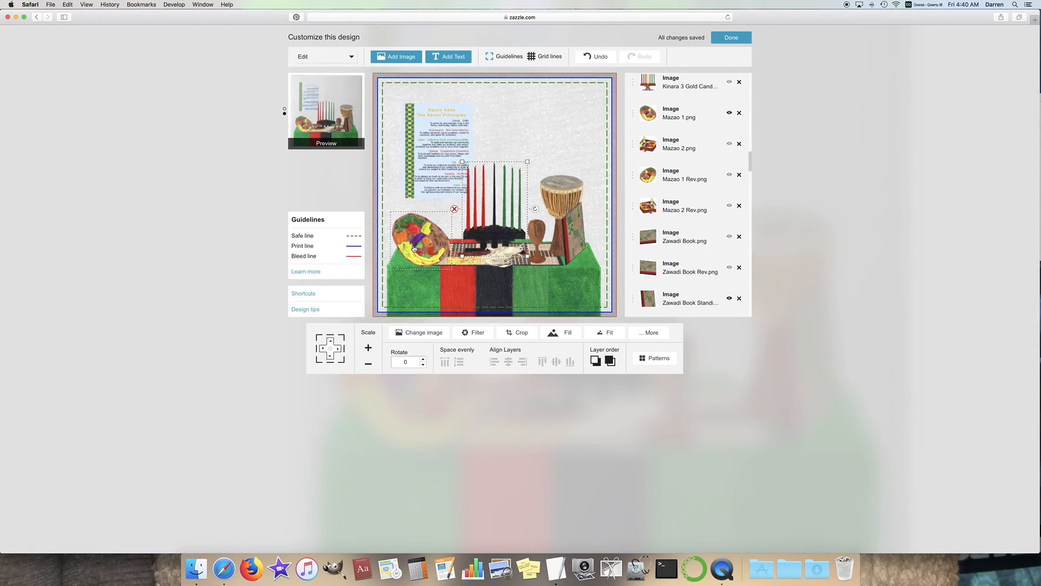
click(722, 182)
scroll(725, 166, up, 1)
click(728, 131)
click(729, 163)
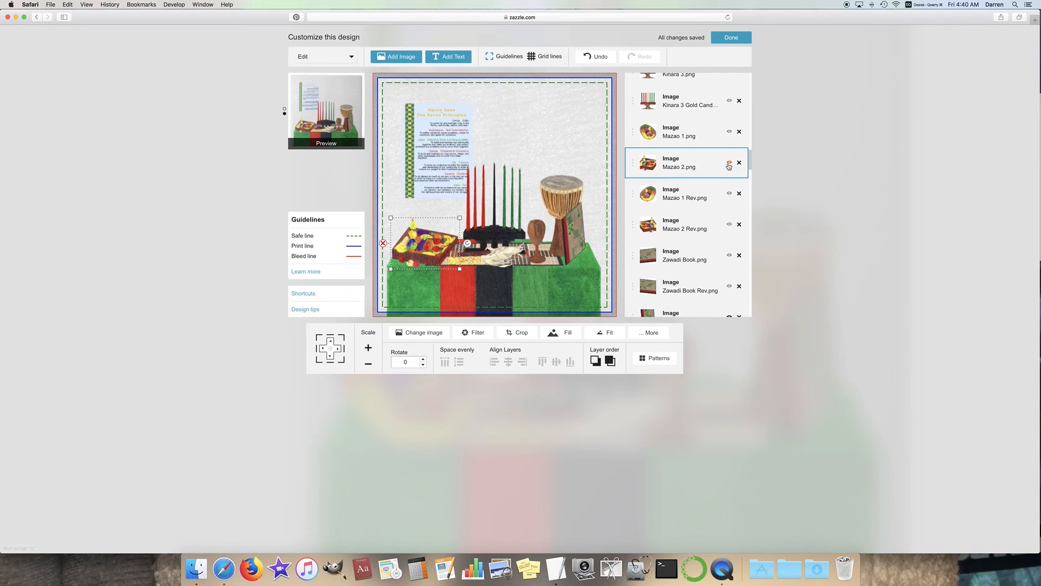
click(729, 132)
click(729, 163)
Step: Examine the remaining image layers, from the Zawadi gifts, bandera drapes and table colors to the words and historical portraits
scroll(710, 201, down, 3)
scroll(708, 206, down, 1)
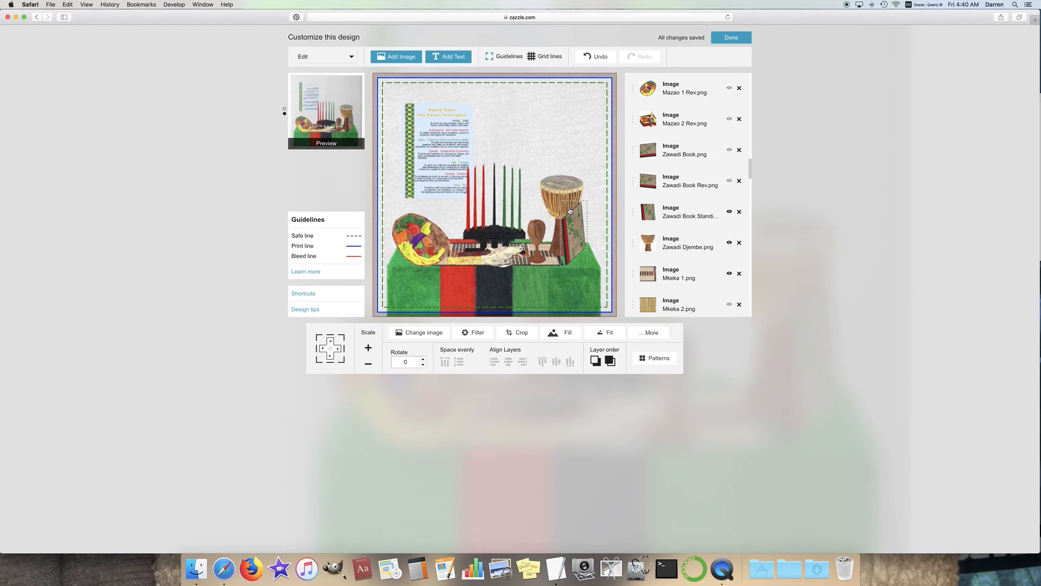
scroll(665, 197, down, 2)
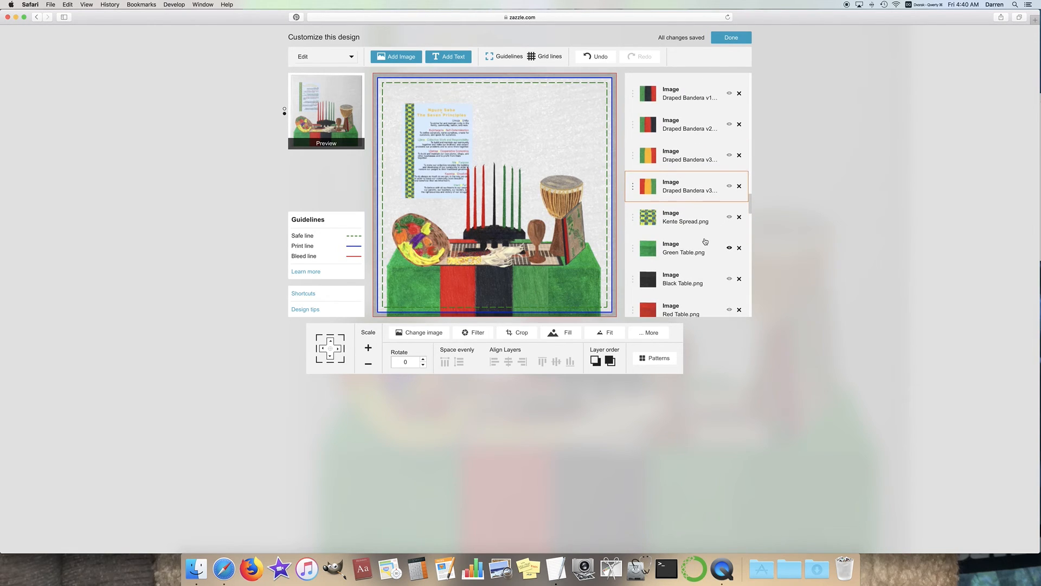
scroll(705, 242, down, 3)
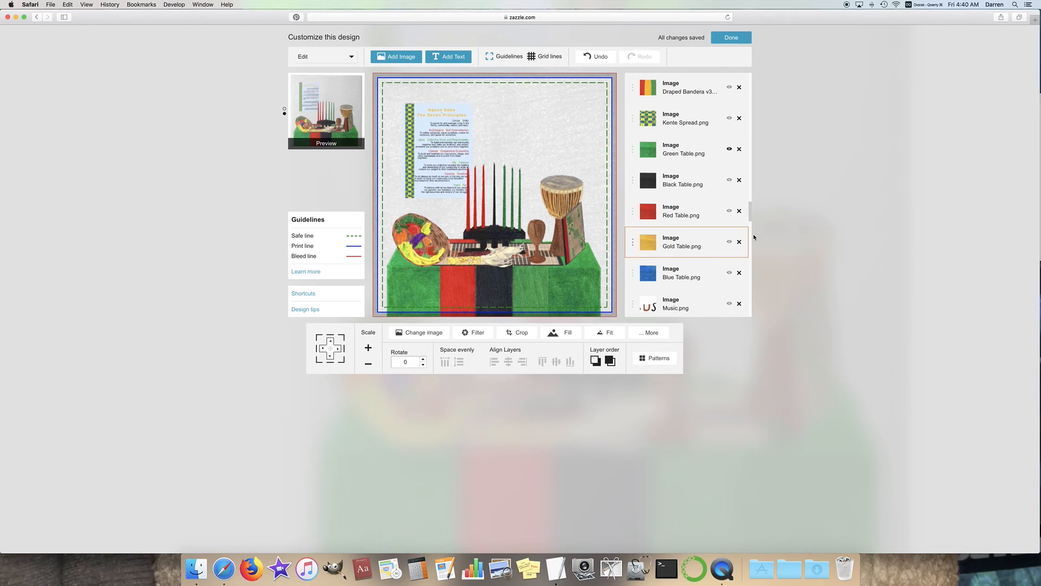
scroll(721, 224, down, 10)
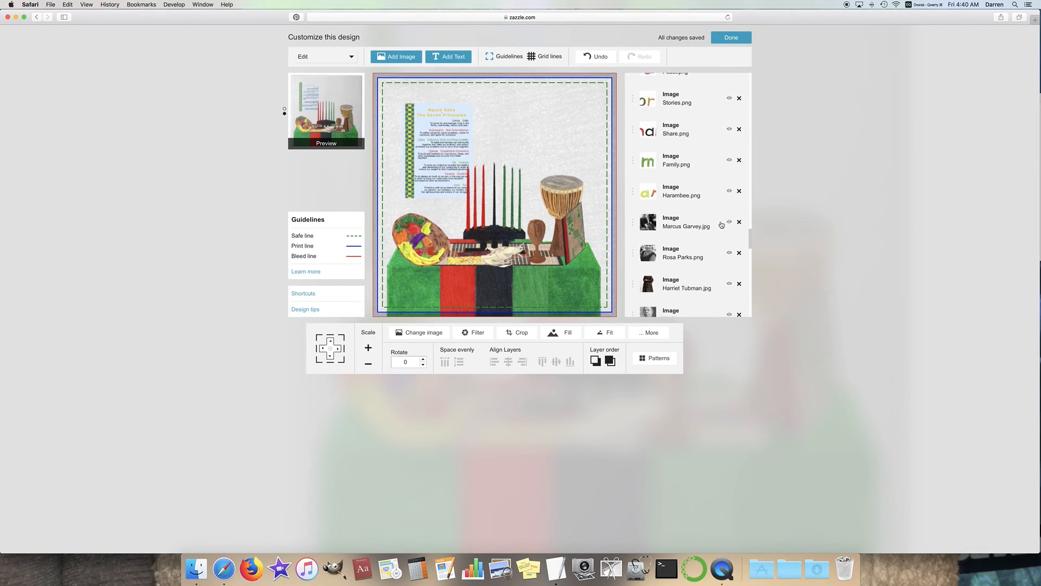
scroll(700, 233, up, 15)
scroll(698, 251, up, 5)
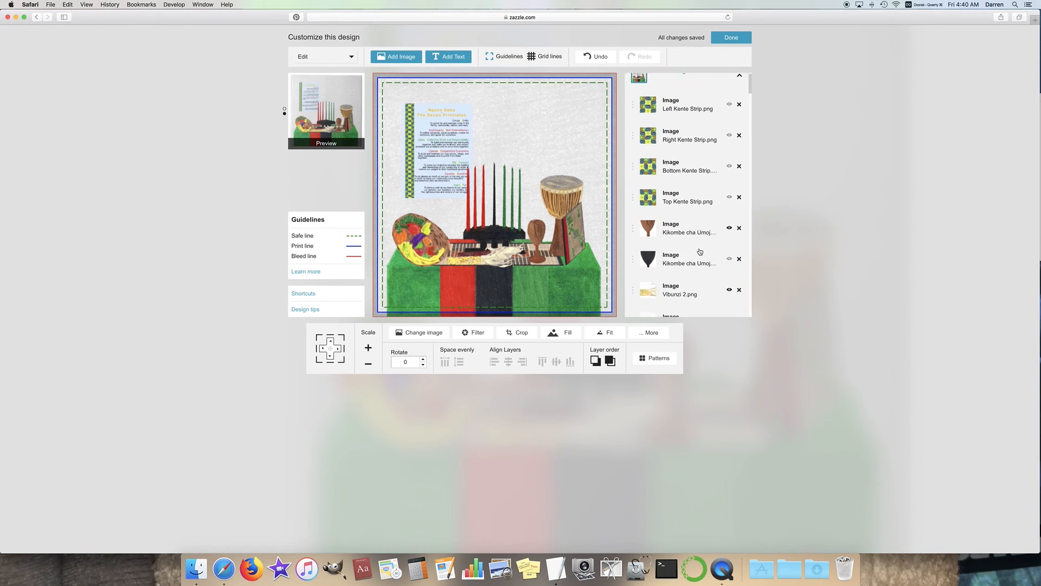
scroll(700, 251, up, 1)
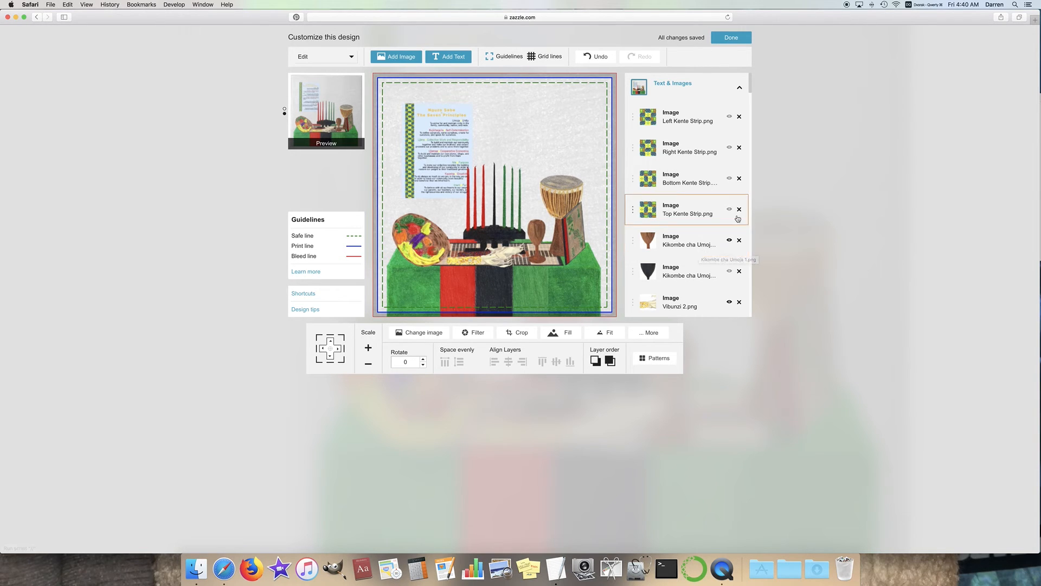
Step: Finish the tile design, return to the collection, and open the Gather 'Round Kwanzaa Creations Mazao Clock for customization
click(734, 40)
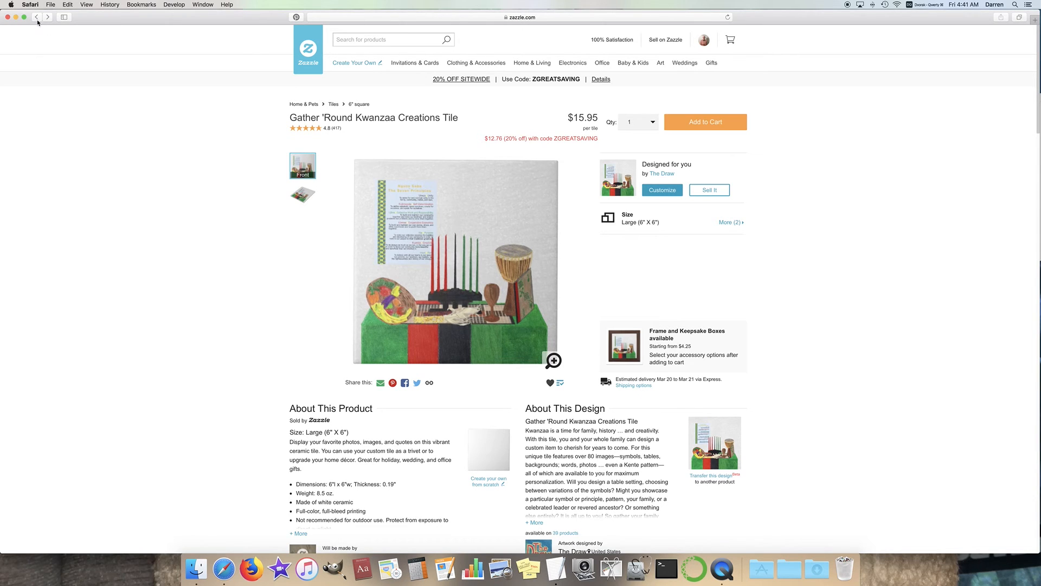
click(36, 17)
scroll(263, 213, down, 10)
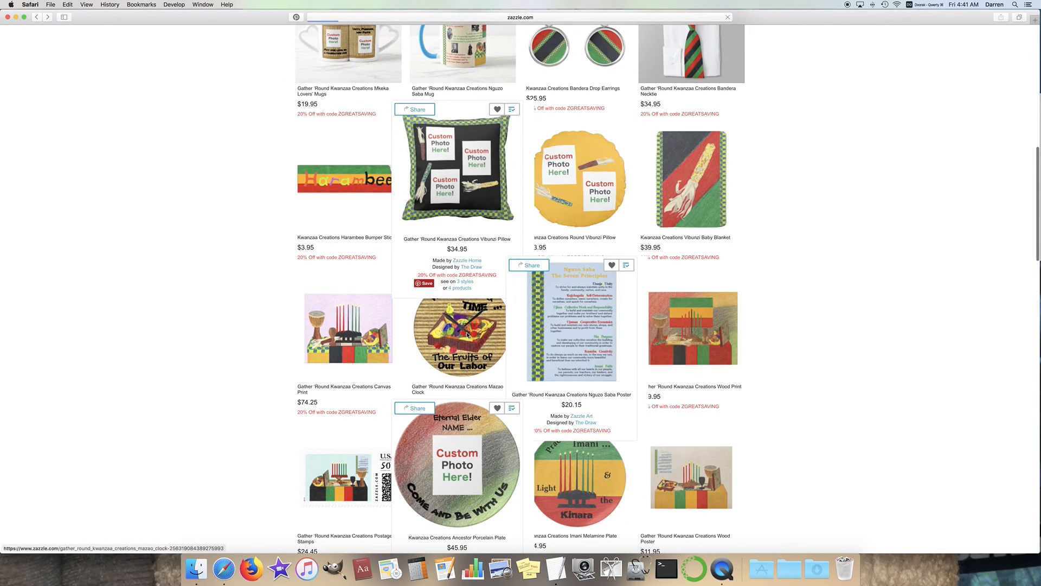
click(662, 190)
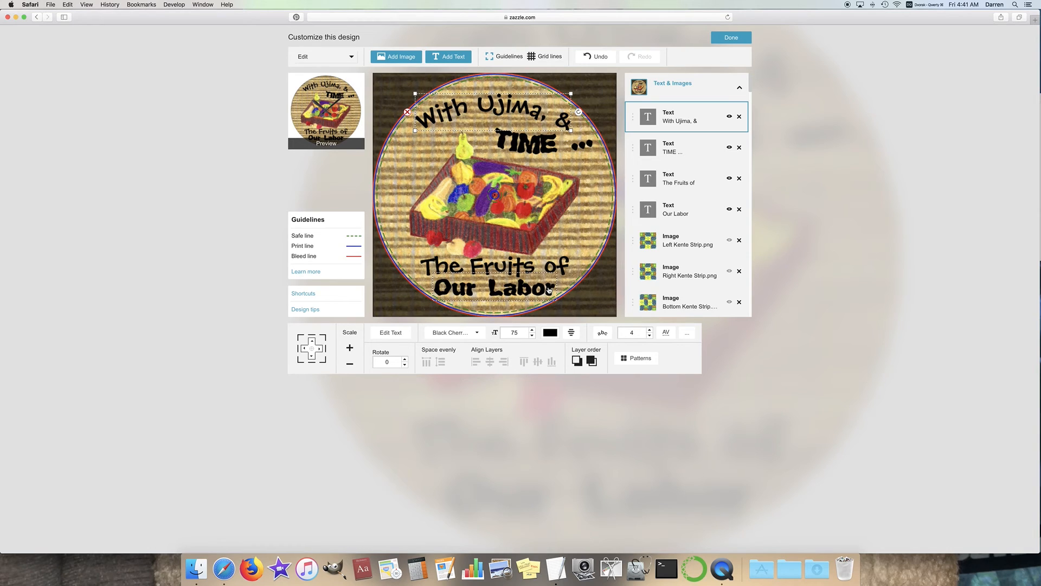
Step: Hide and reshow the clock's "With Ujima, &" text layer, and delete that layer before undoing the deletion
click(730, 118)
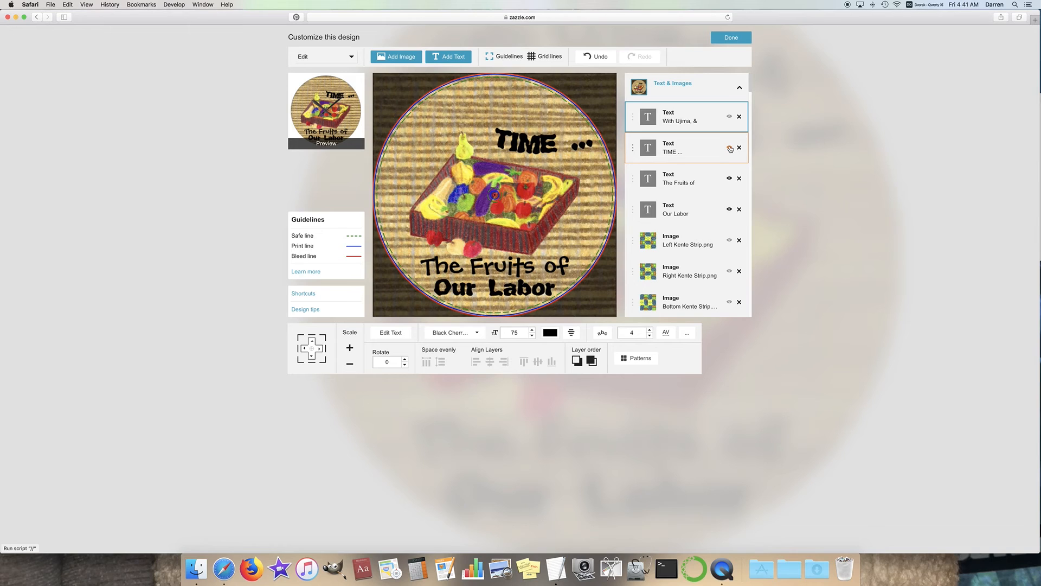
click(730, 118)
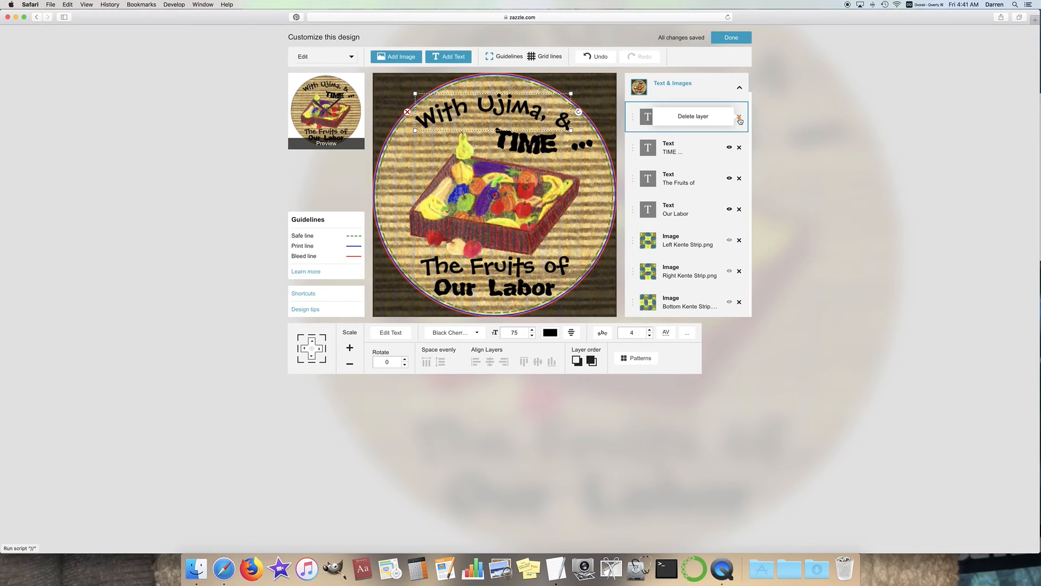
click(739, 117)
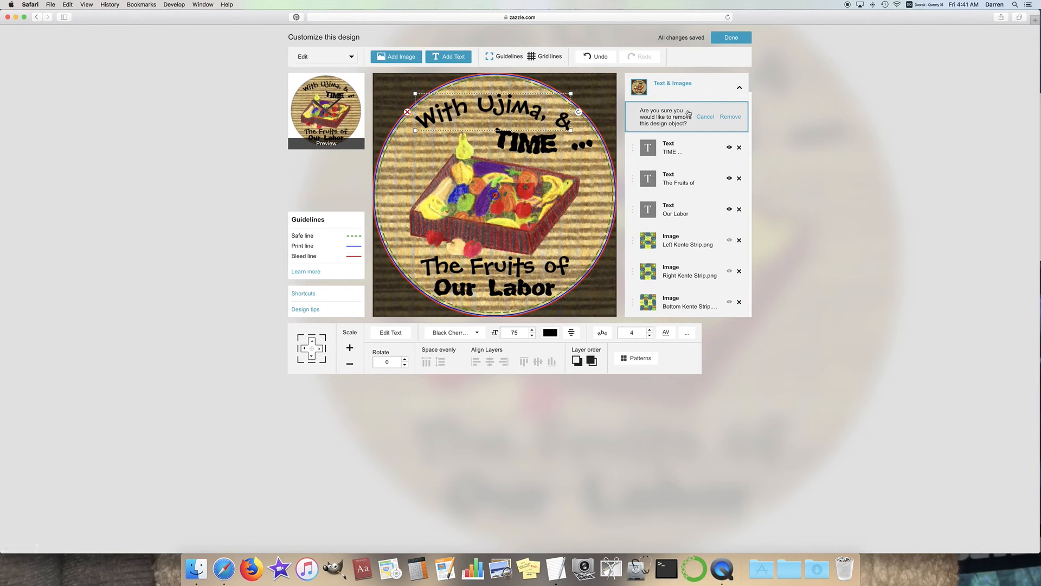
click(731, 117)
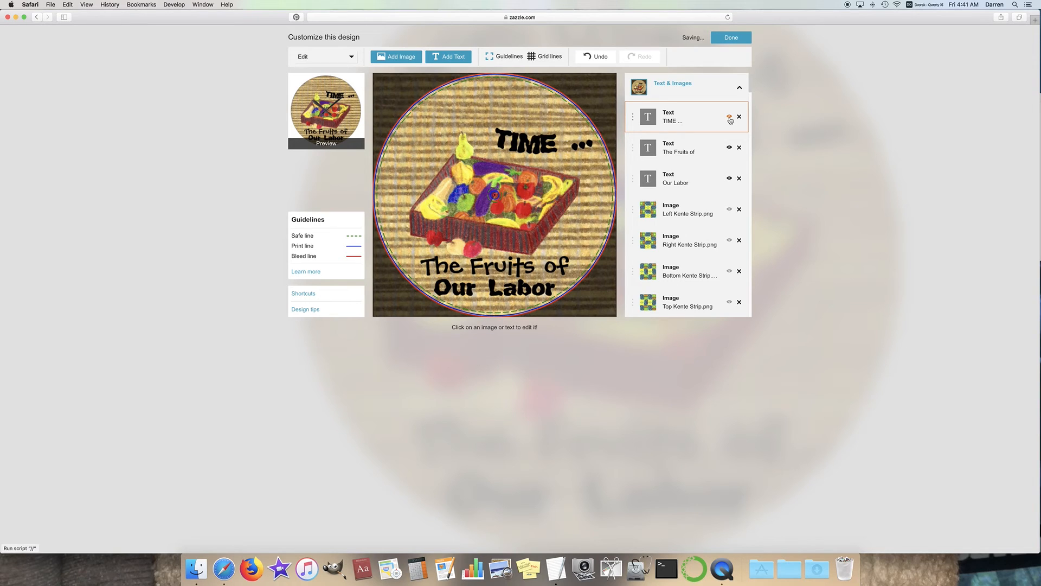
click(599, 57)
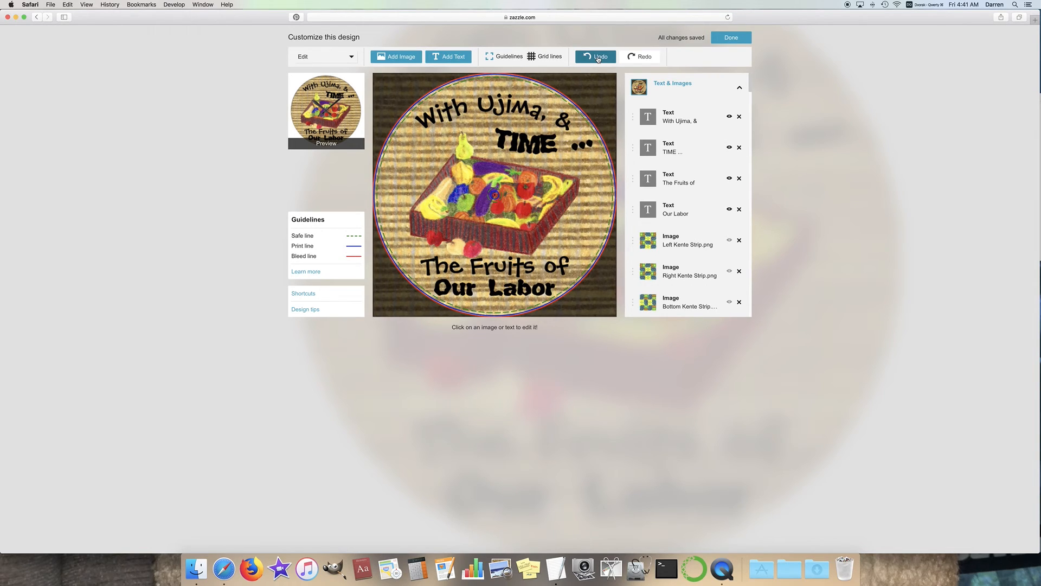
Step: Hide the clock's four text layers: "With Ujima, &", "TIME ...", "The Fruits of" and "Our Labor"
click(730, 117)
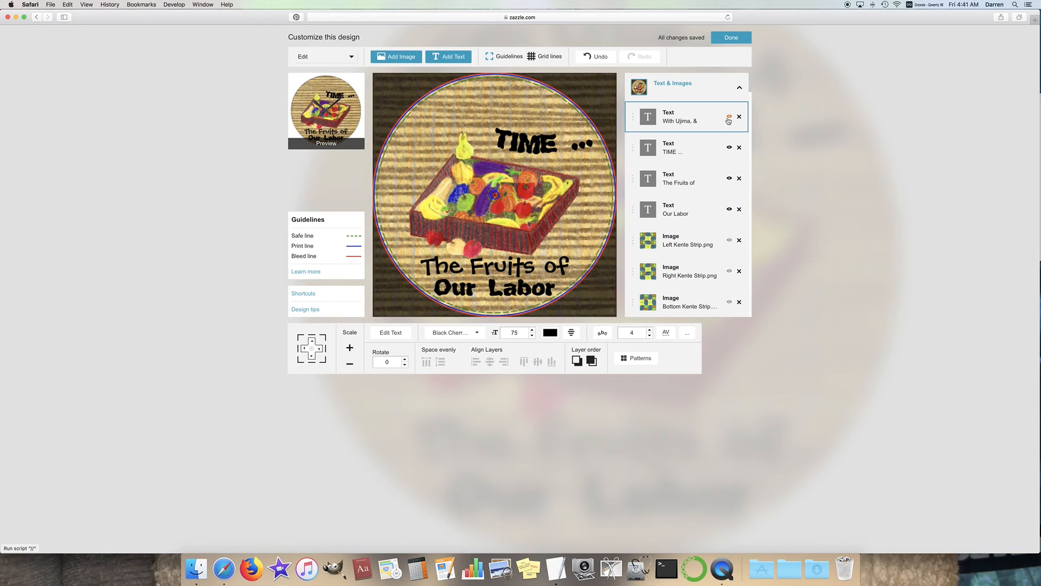
click(730, 148)
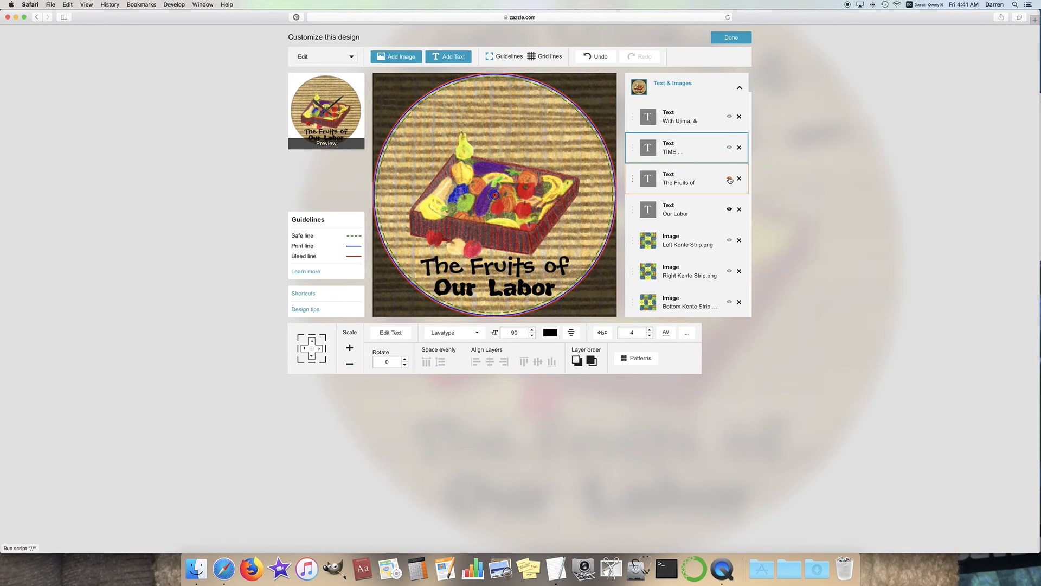
click(730, 179)
click(730, 209)
Step: Hide the Mazao 2.png fruit box image layer in the clock design
scroll(711, 200, down, 10)
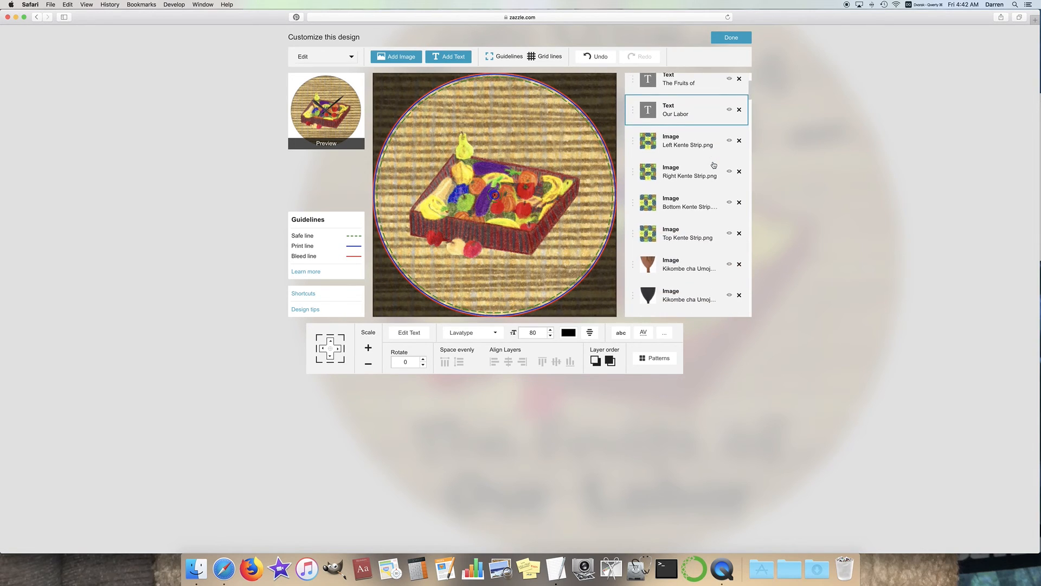
scroll(726, 191, down, 12)
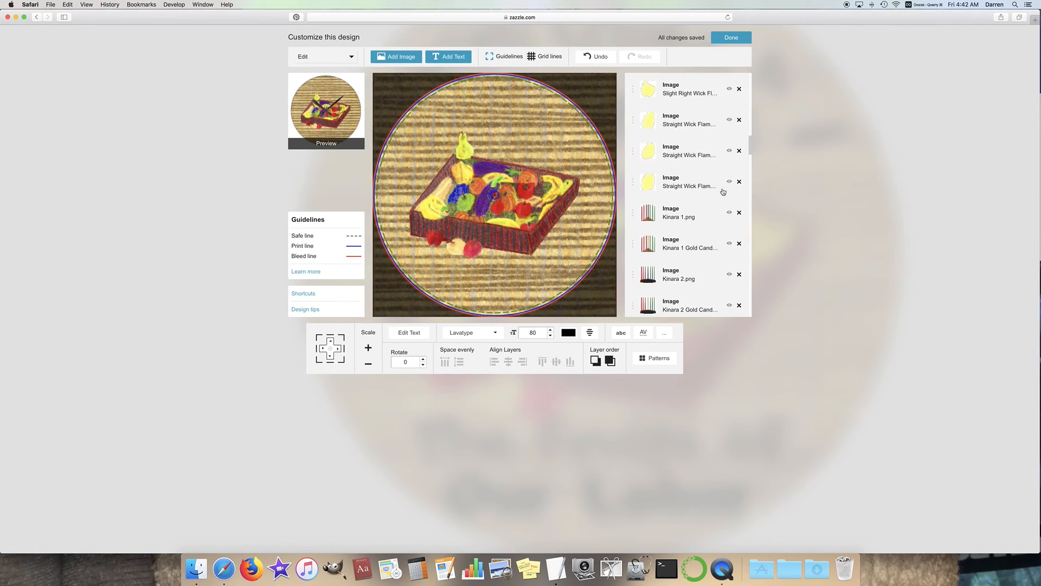
click(729, 198)
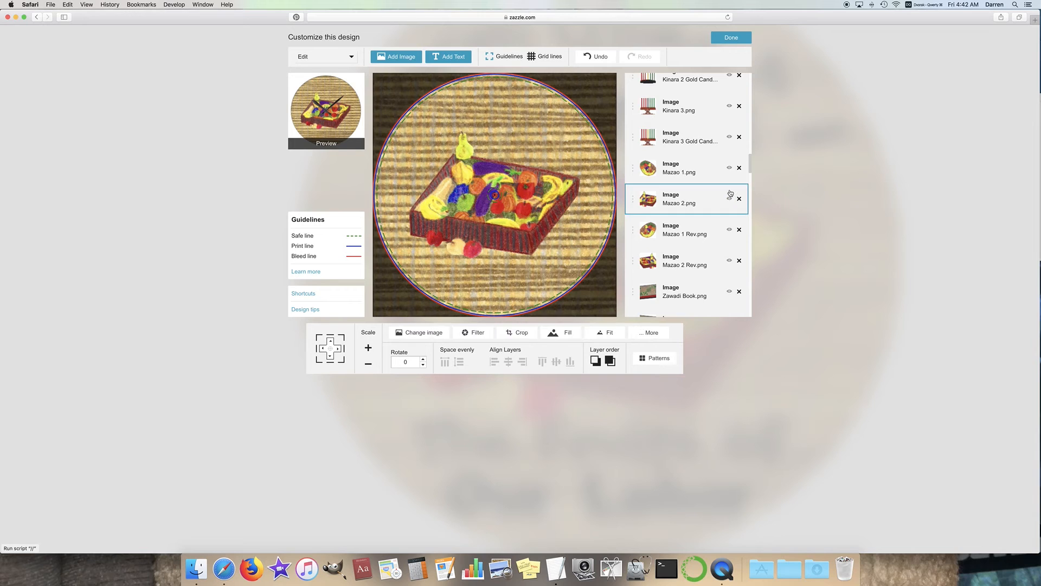
Step: Hide the clock's woven Mkeka Background layer and show Peach Wall.png as the background instead
scroll(729, 195, down, 5)
scroll(730, 191, down, 10)
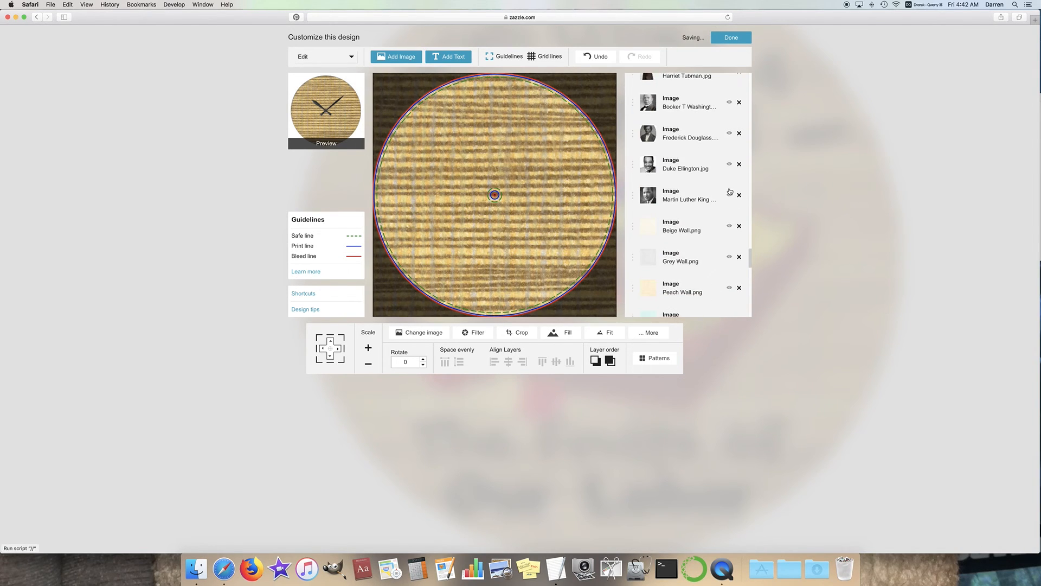
click(730, 172)
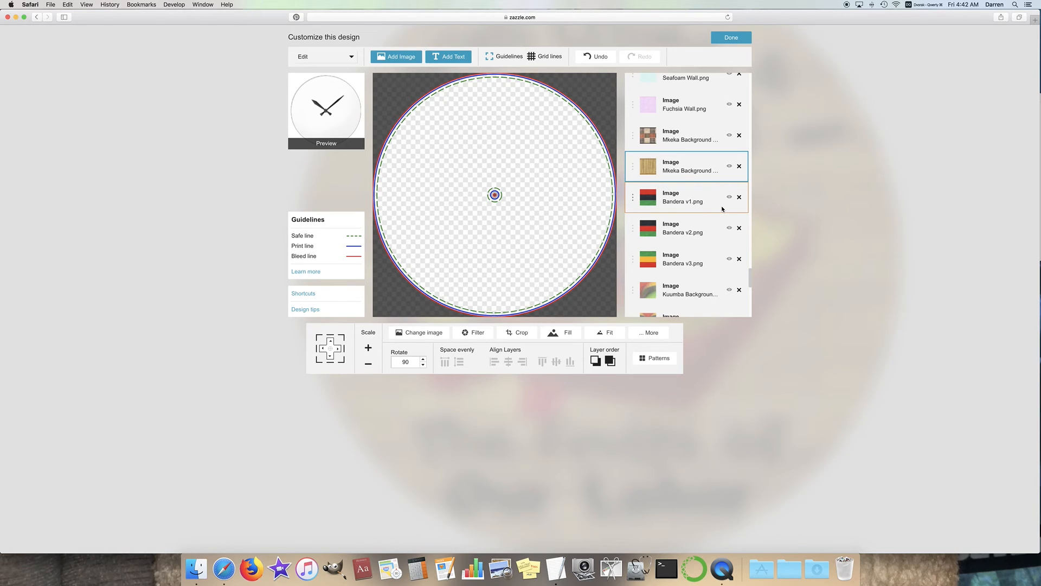
scroll(727, 210, up, 5)
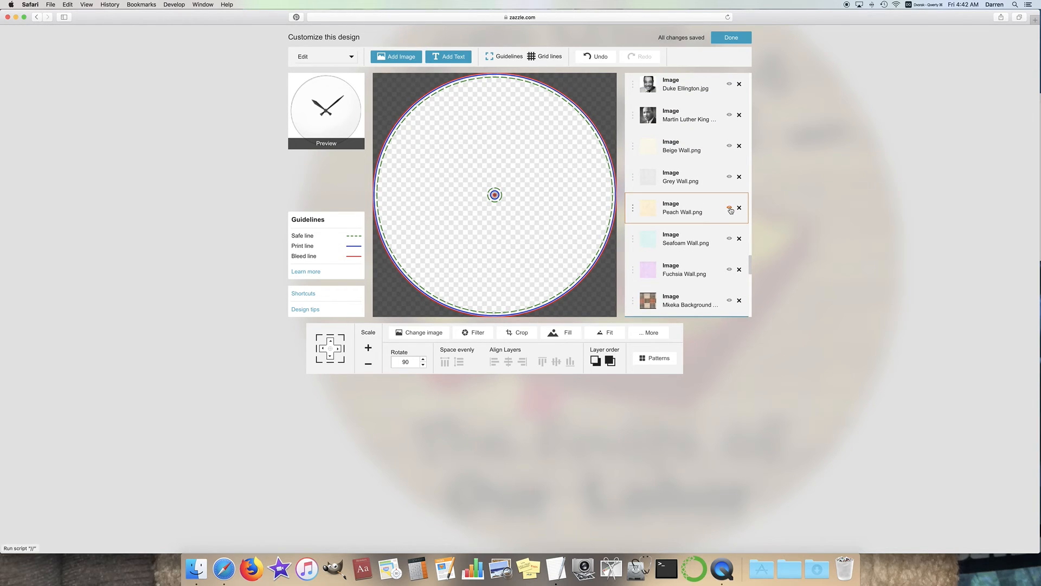
click(730, 209)
Step: Show the Black Table.png and Kente Spread.png layers in the clock design
scroll(713, 216, up, 2)
scroll(714, 216, up, 10)
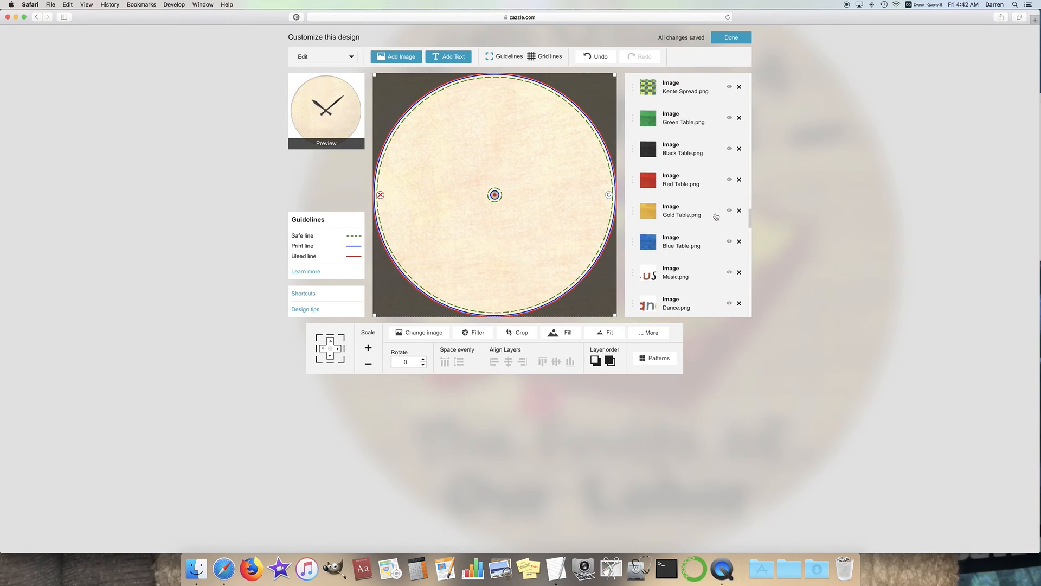
click(730, 148)
scroll(728, 207, up, 4)
scroll(728, 207, up, 1)
click(729, 206)
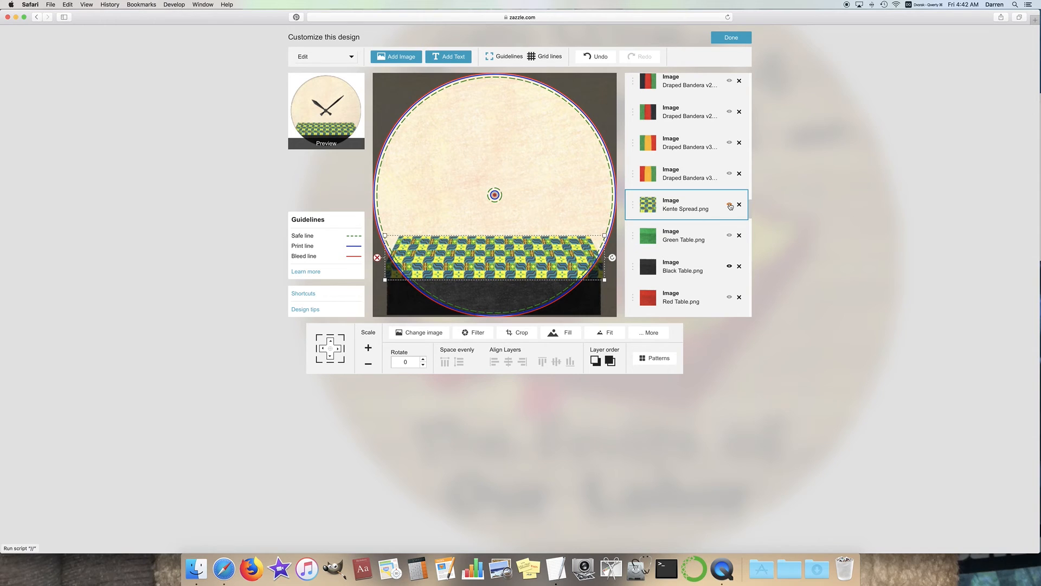
Step: Show the green, gold and red Draped Bandera v3 layer and the Mkeka 2.png mat on the table
scroll(730, 206, up, 2)
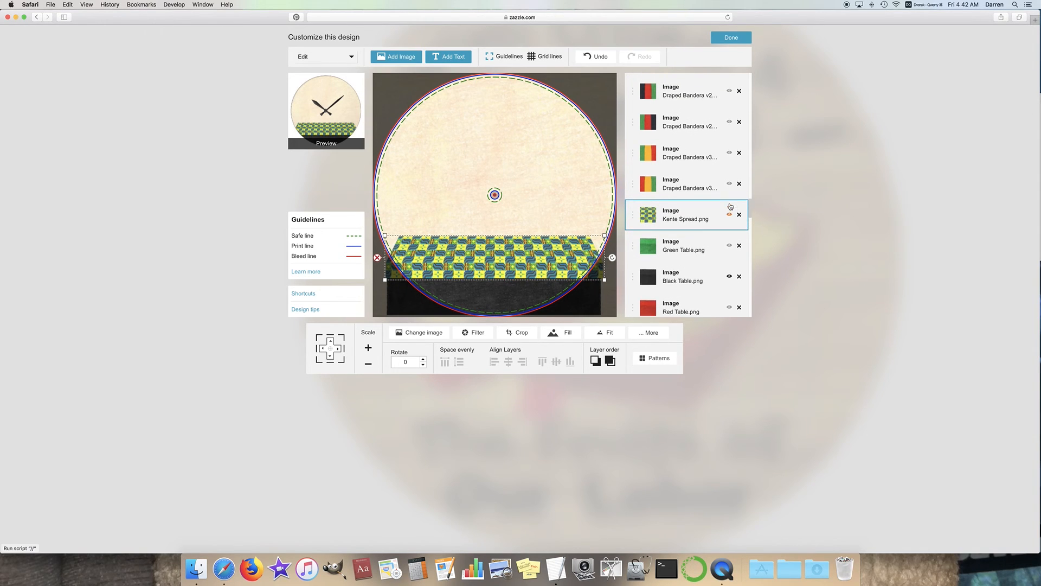
click(729, 156)
scroll(721, 217, up, 7)
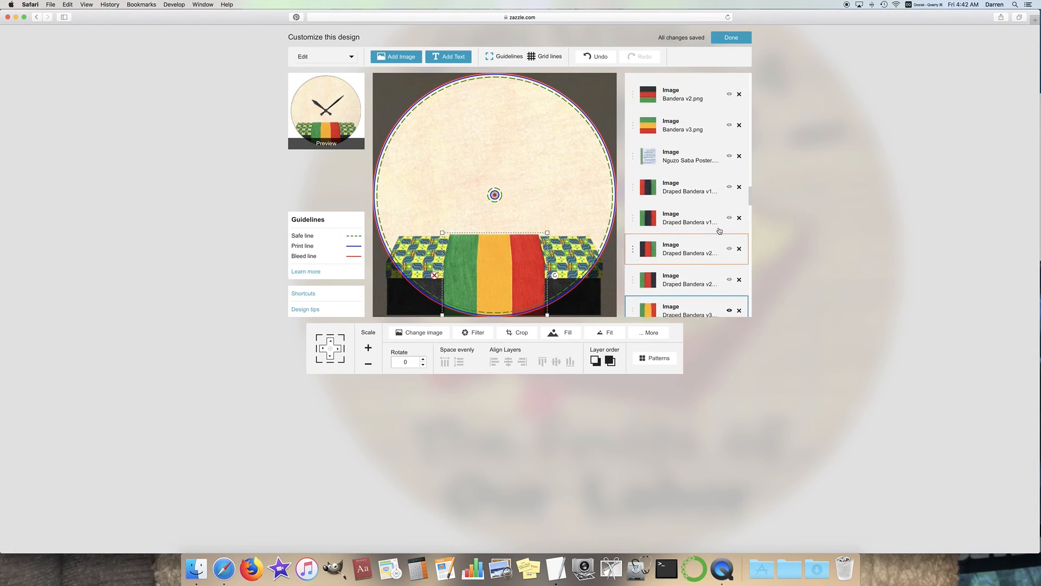
scroll(720, 228, up, 3)
click(729, 171)
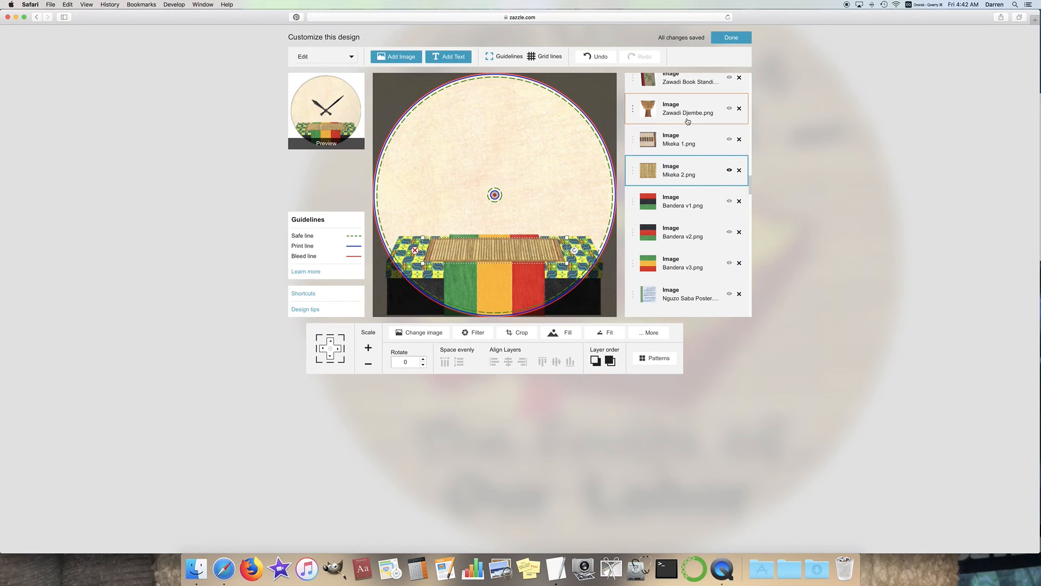
Step: Show the Mkeka 1.png mat layer on the table as an alternative to Mkeka 2.png, and hide it again
scroll(688, 145, up, 2)
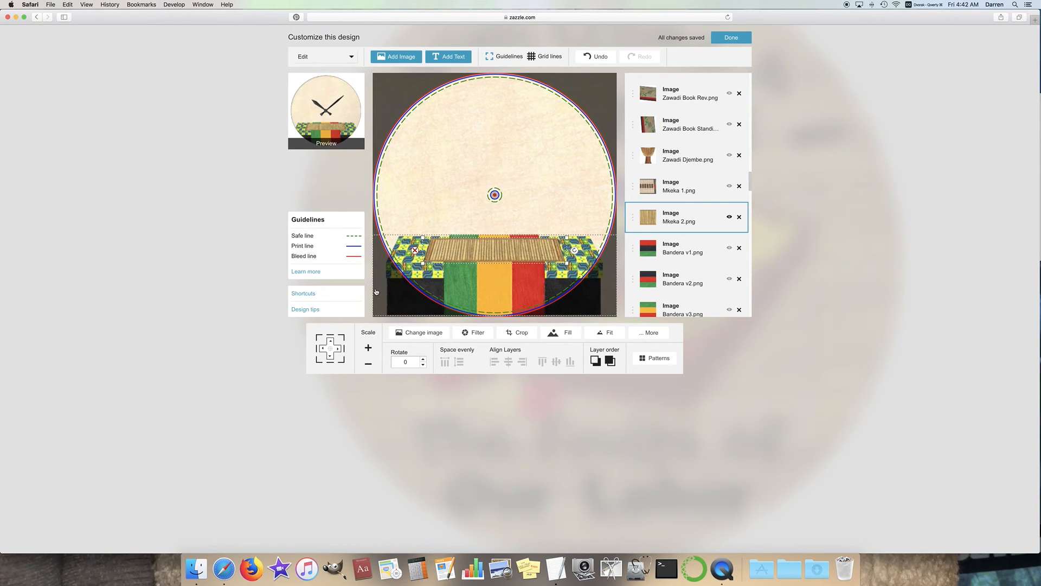
scroll(710, 199, down, 5)
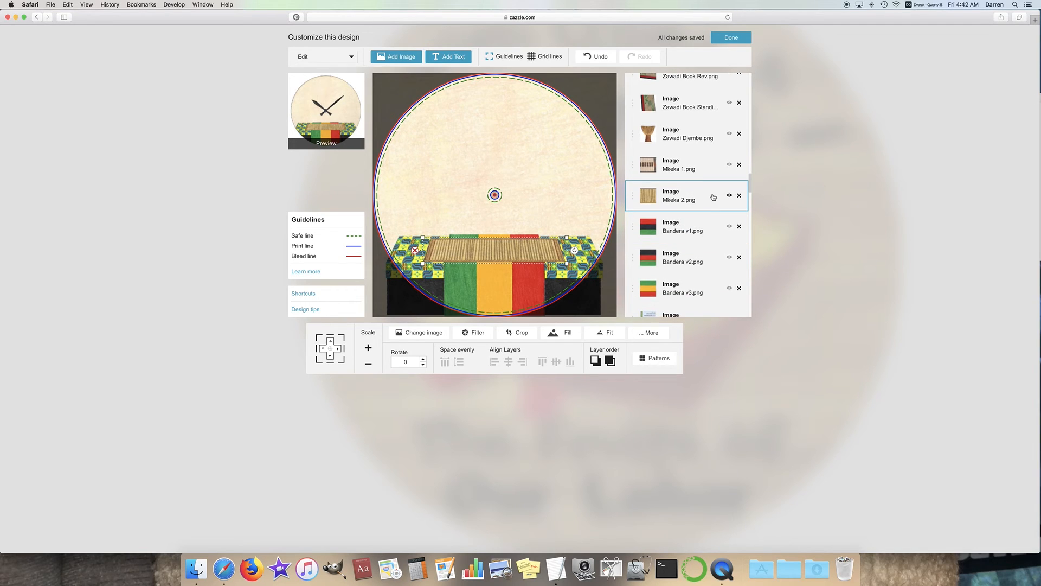
scroll(705, 206, down, 8)
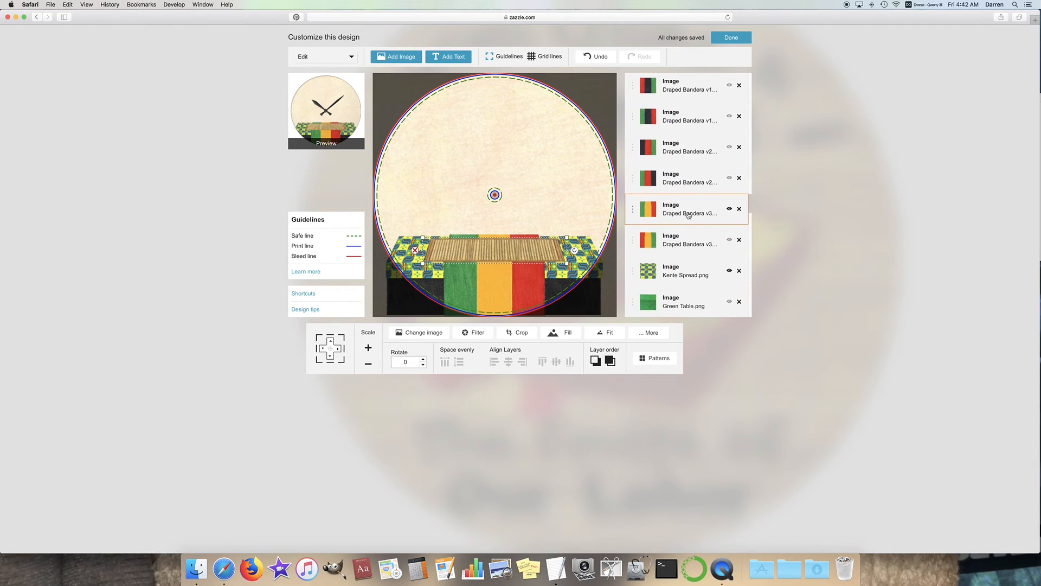
scroll(689, 215, down, 4)
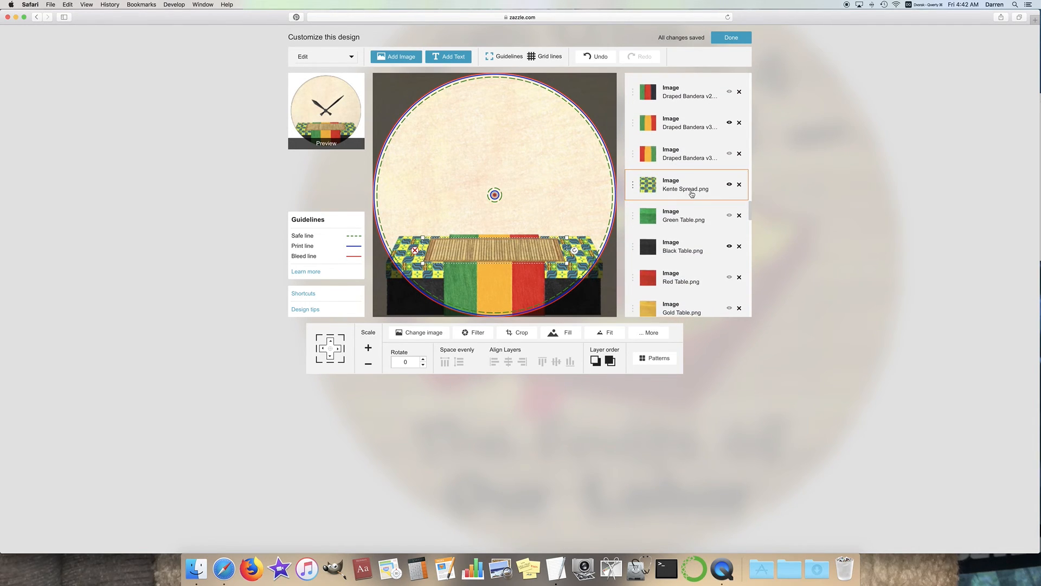
scroll(693, 243, up, 18)
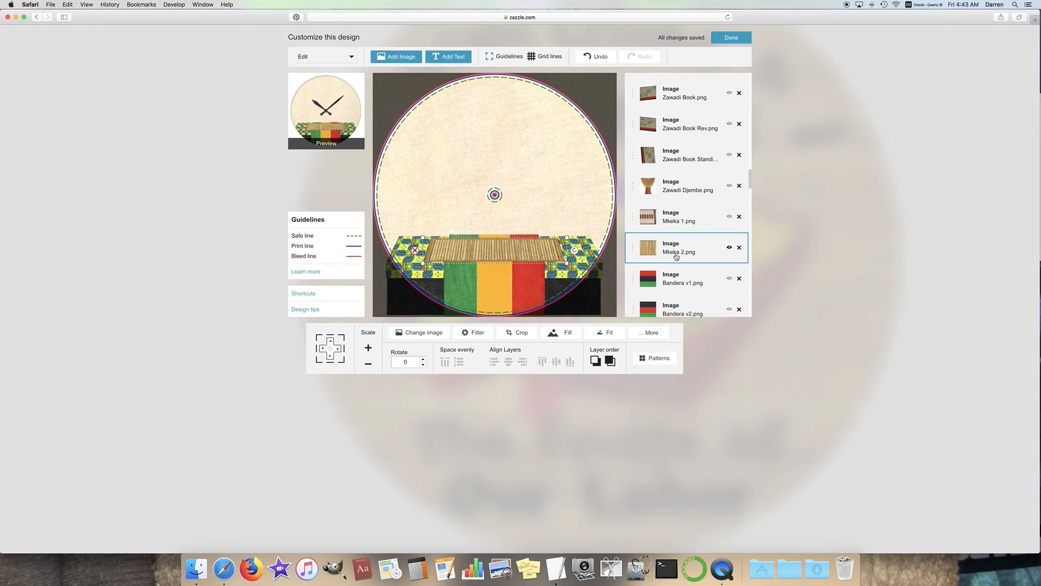
click(730, 218)
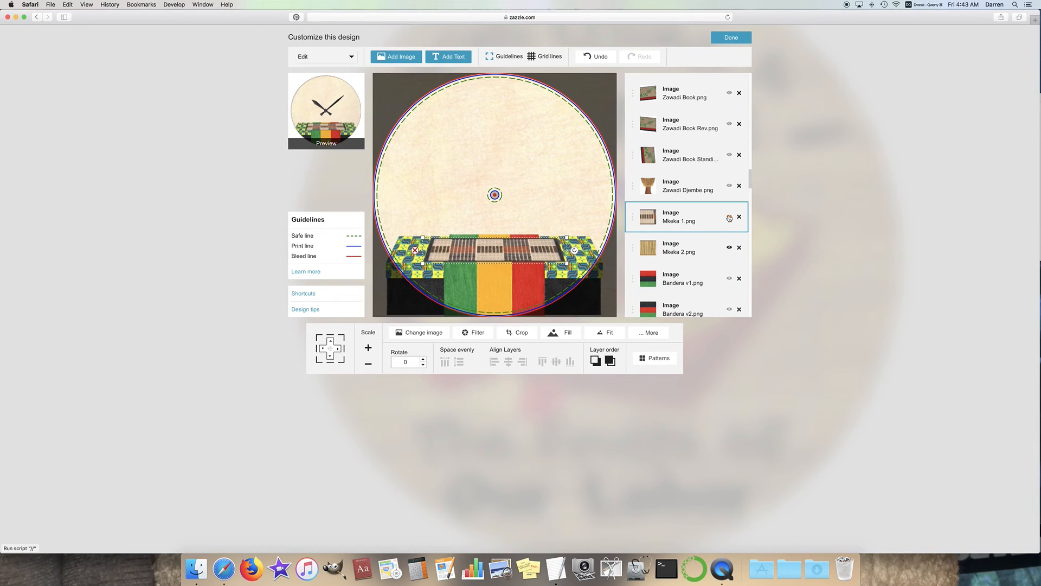
click(730, 248)
click(730, 217)
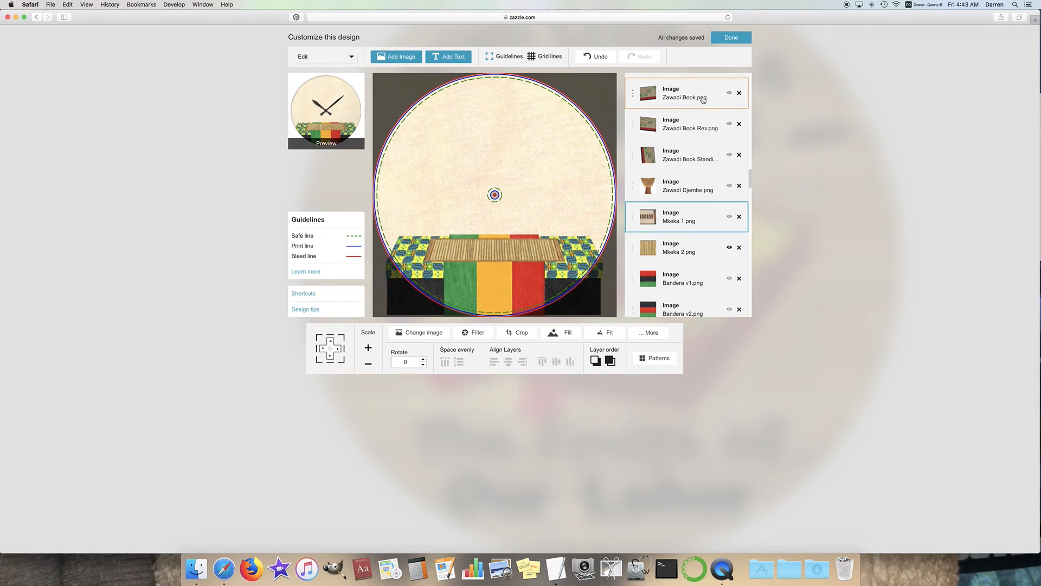
Step: Show the Kinara 3.png candle holder layer above the table
scroll(705, 163, down, 1)
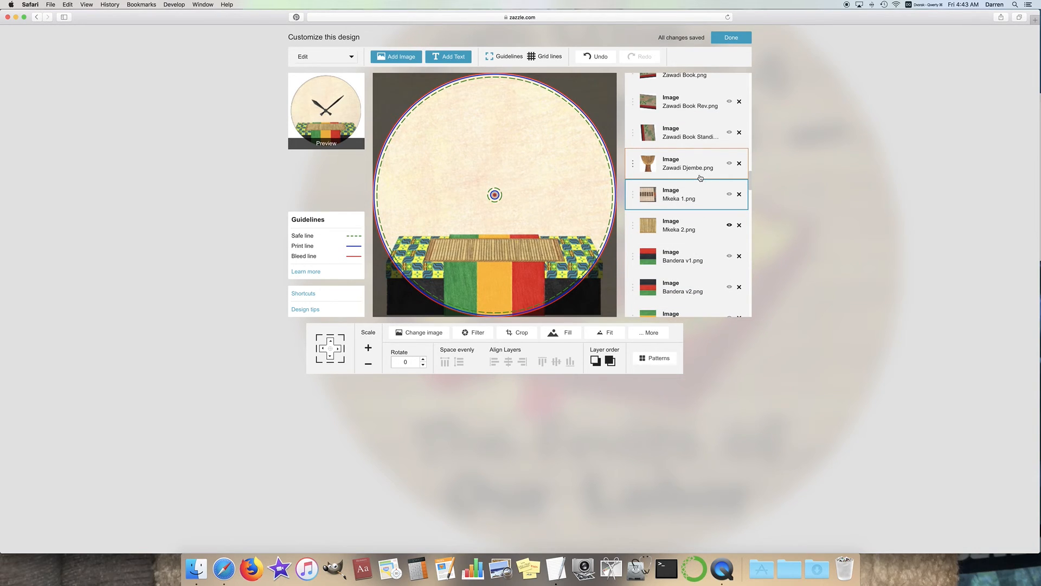
scroll(705, 195, up, 5)
scroll(708, 206, up, 3)
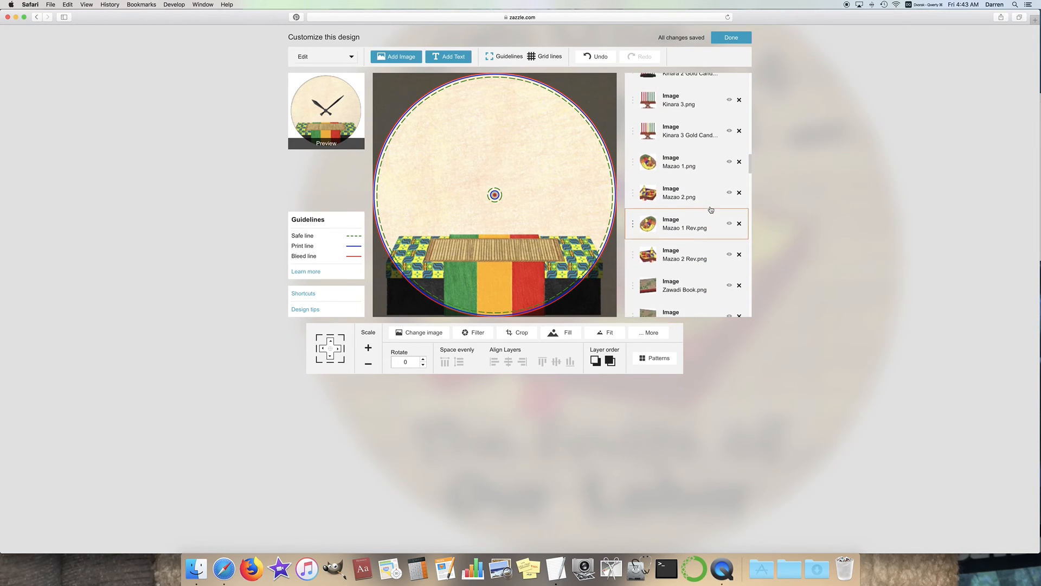
scroll(705, 201, up, 3)
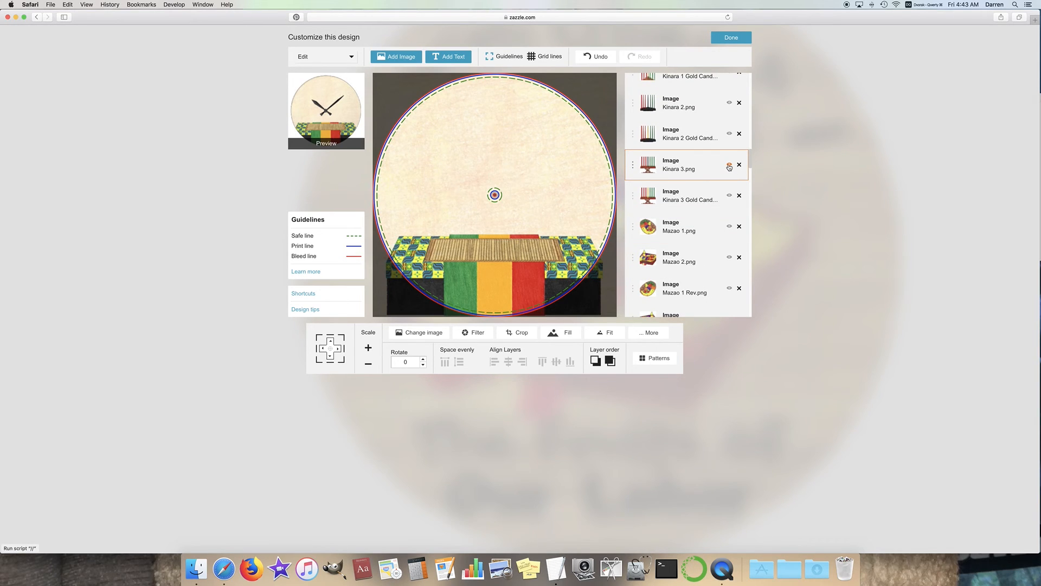
click(730, 165)
Step: Show the Mazao 1 Rev.png fruit basket layer and the standing Zawadi Book layer
scroll(722, 173, down, 3)
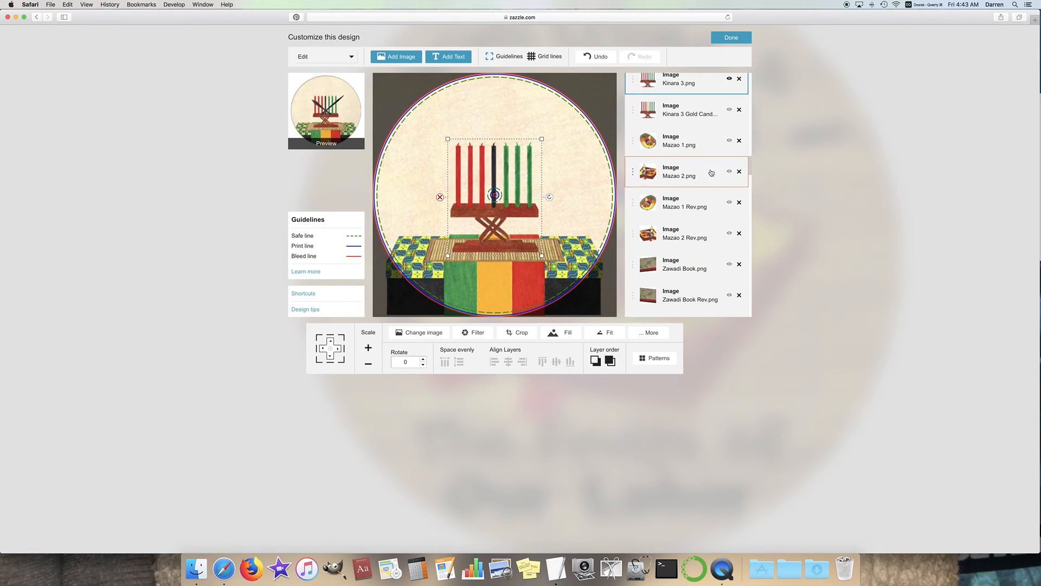
click(730, 203)
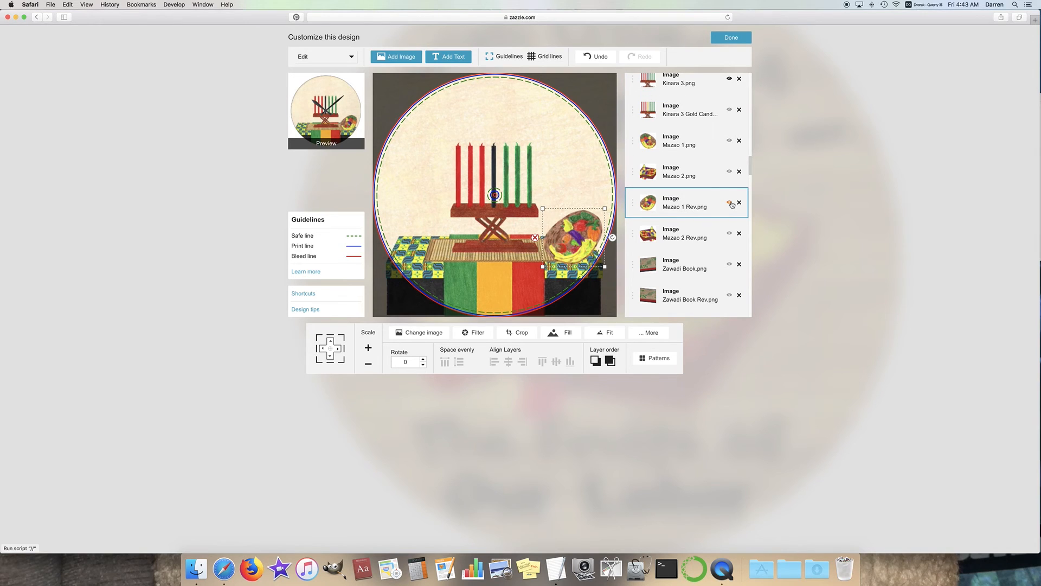
scroll(718, 240, down, 3)
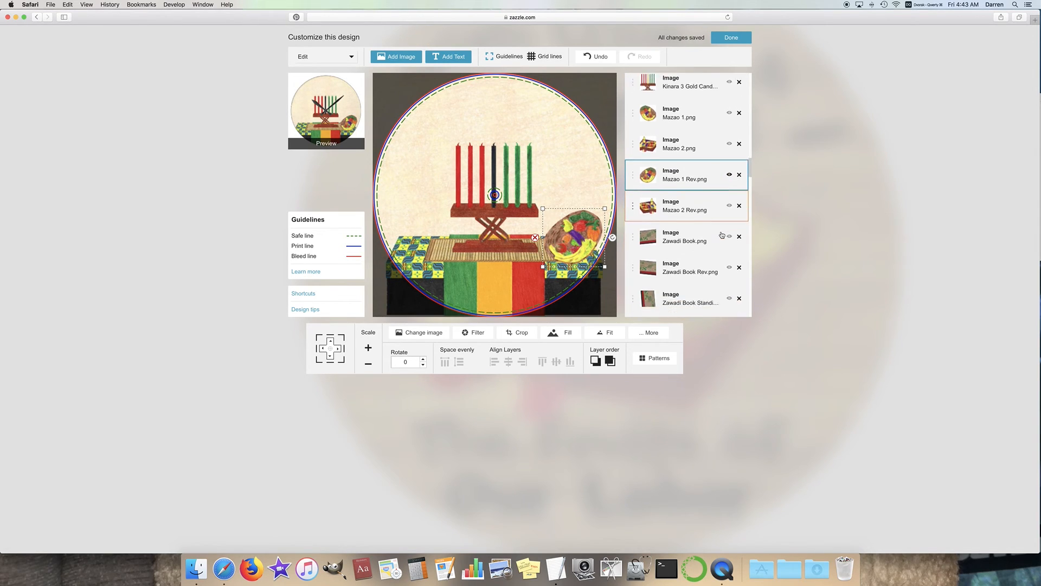
click(728, 241)
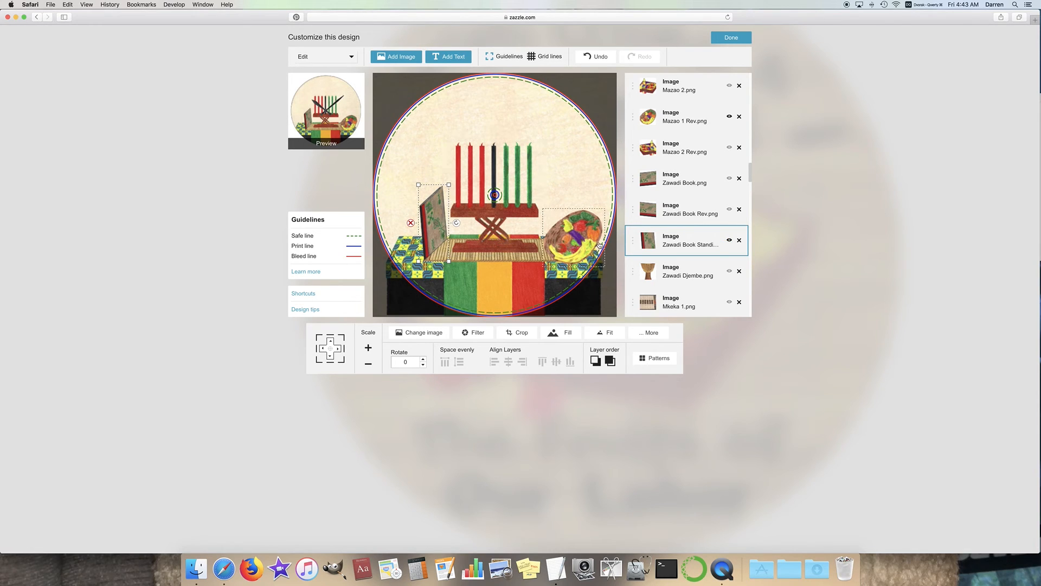
Step: Move the fruit basket closer to the kinara, and move the standing book to the basket's outer side
drag(583, 239, 566, 236)
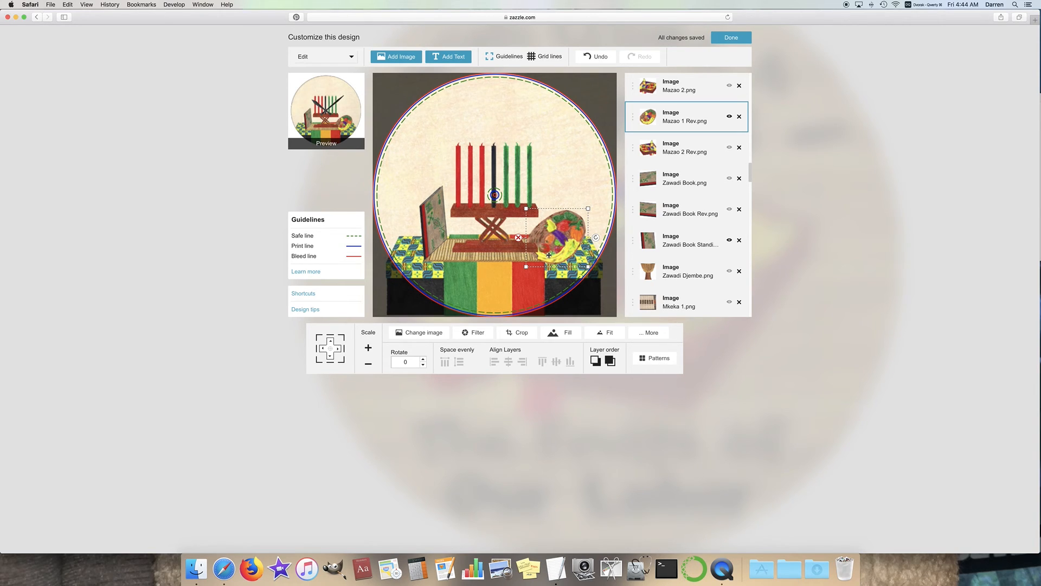
click(560, 156)
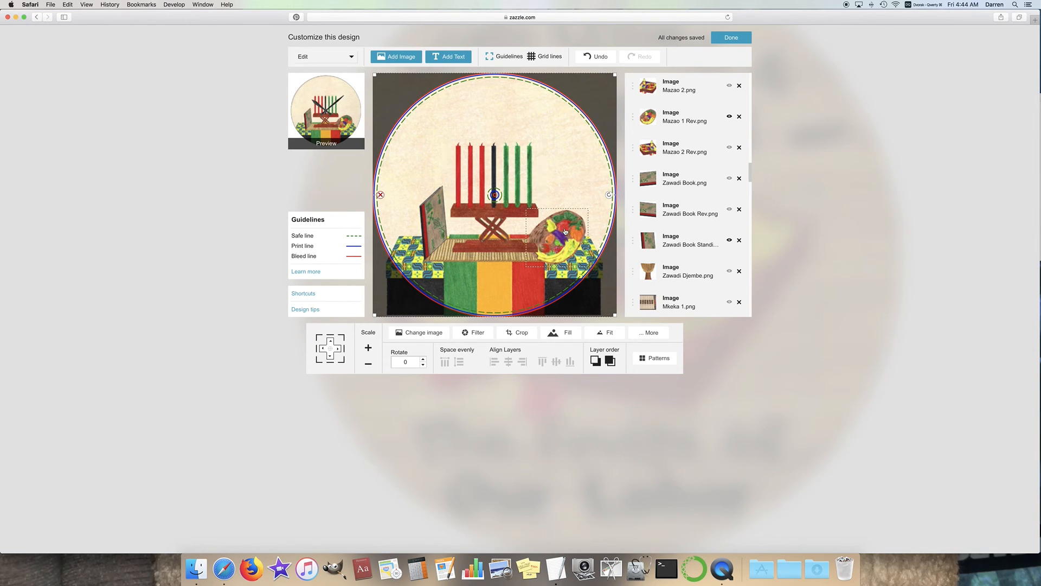
click(437, 224)
drag(437, 224, 584, 209)
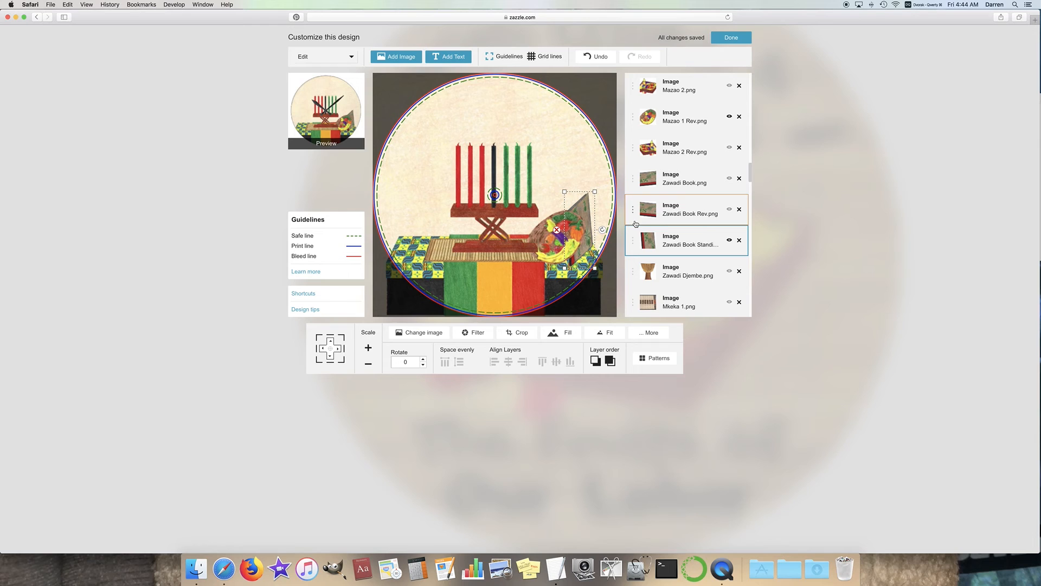
Step: Reorder the standing Zawadi Book layer directly above Mazao 1 Rev.png and nudge the book slightly down beside the basket
scroll(713, 240, up, 2)
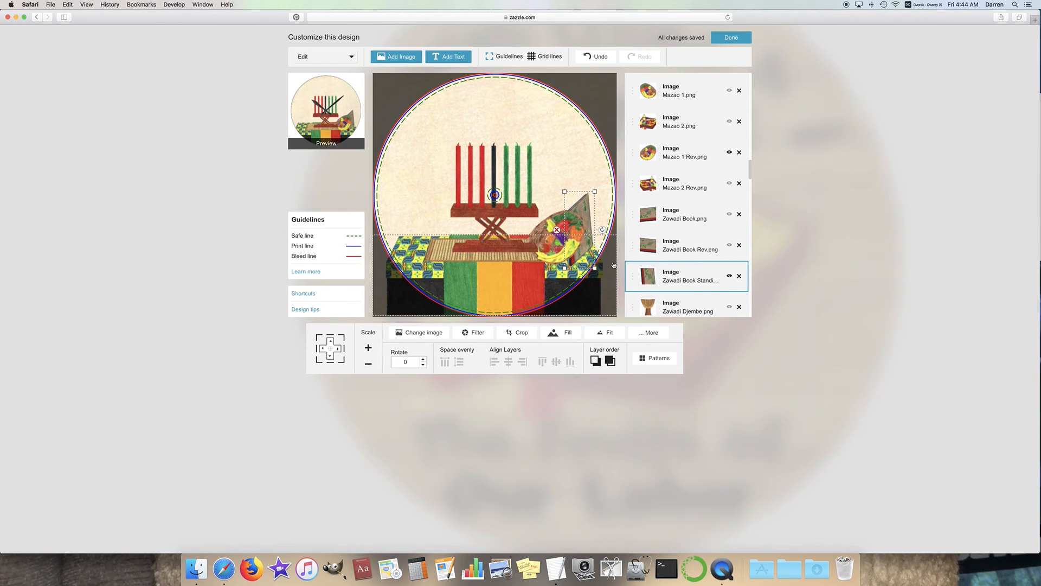
drag(627, 271, 632, 156)
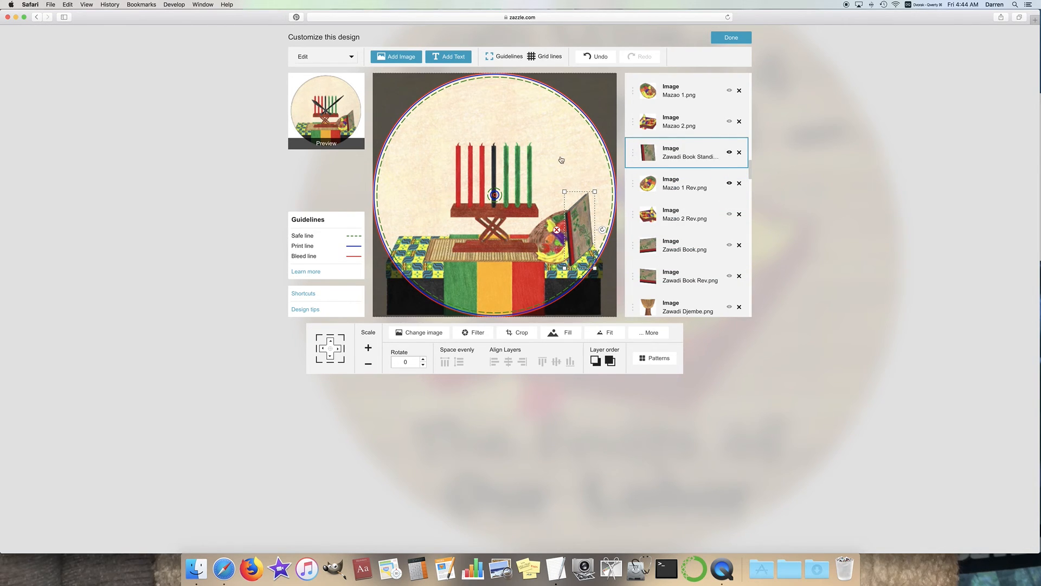
click(582, 214)
click(582, 215)
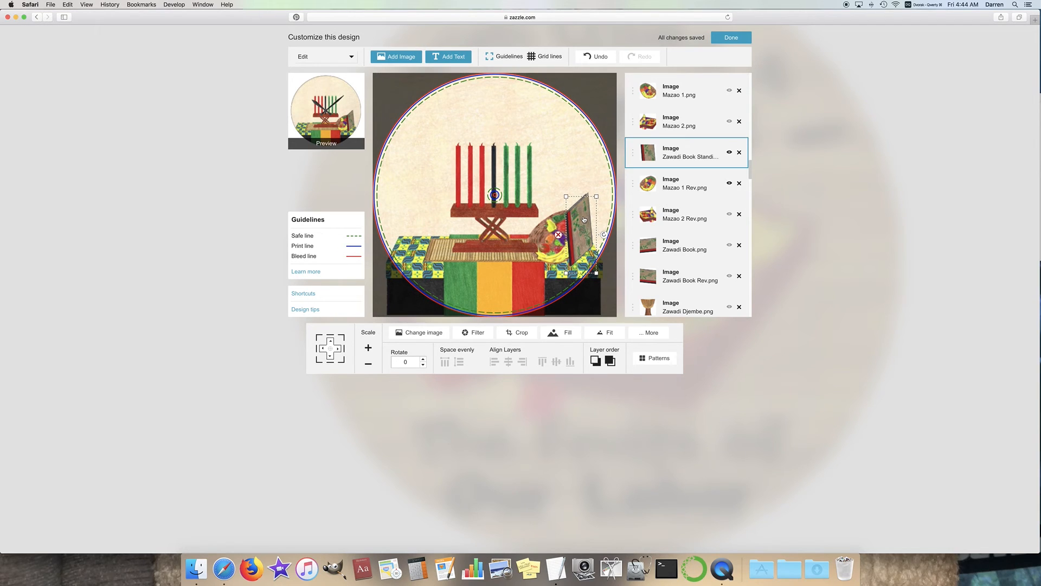
drag(586, 231, 586, 228)
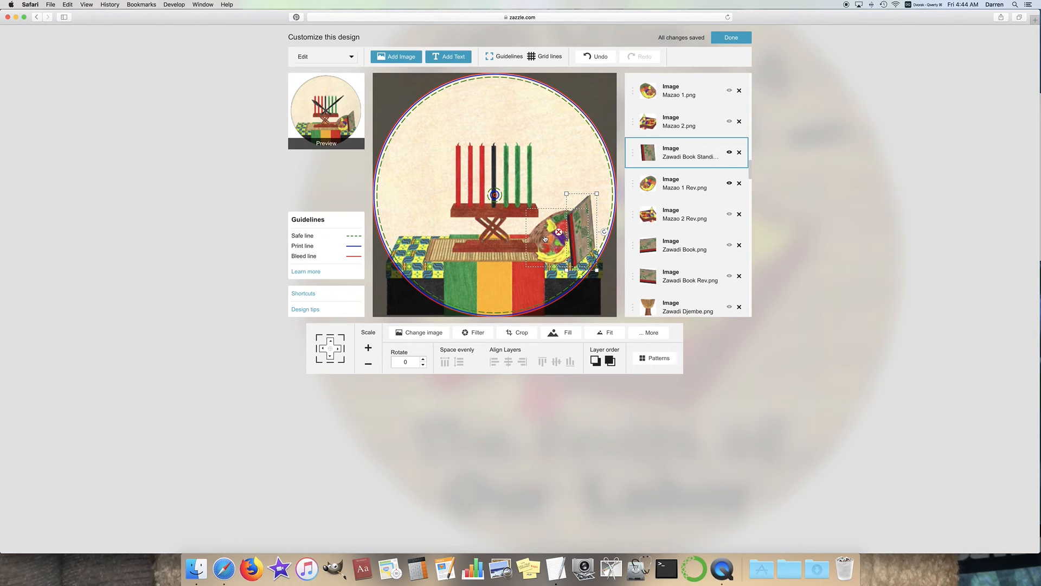
Step: Reorder the Kinara 3.png layer directly below Mazao 1 Rev.png so the kinara sits behind the basket
scroll(668, 216, up, 1)
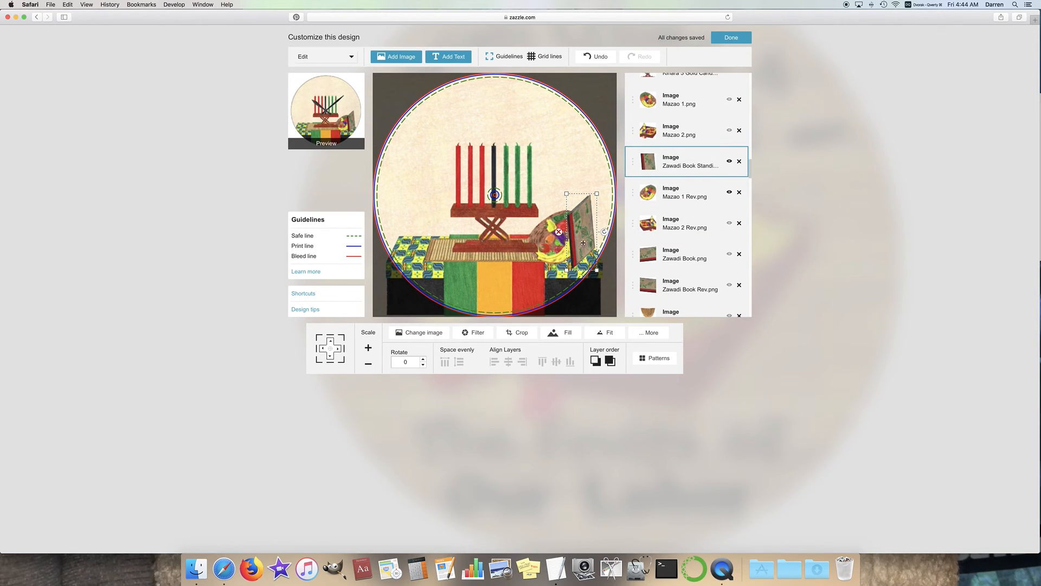
scroll(663, 244, up, 5)
scroll(663, 244, down, 3)
drag(633, 105, 631, 258)
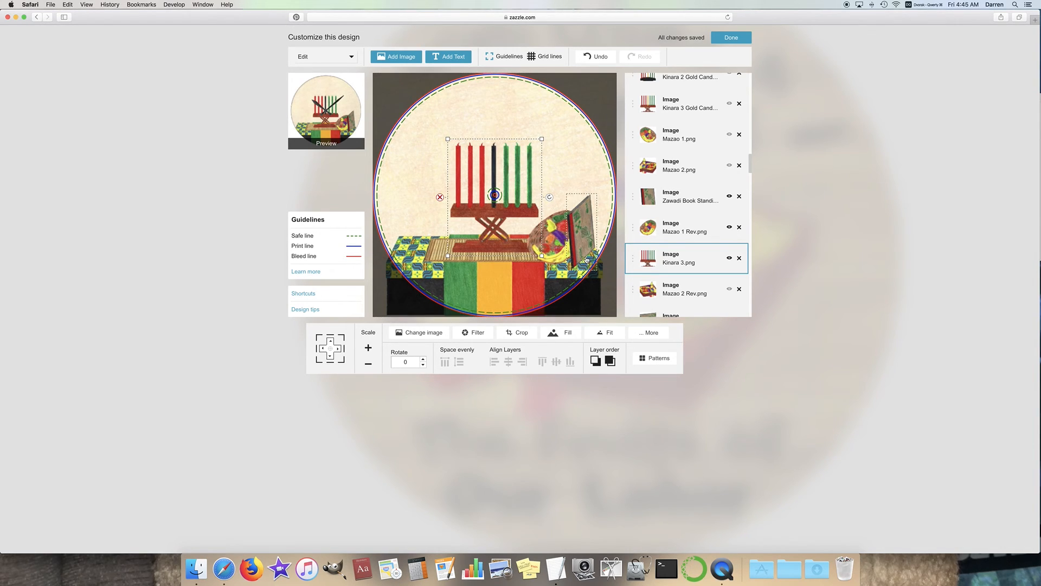
Step: Scale the Kinara 3.png image down by two increments
click(590, 166)
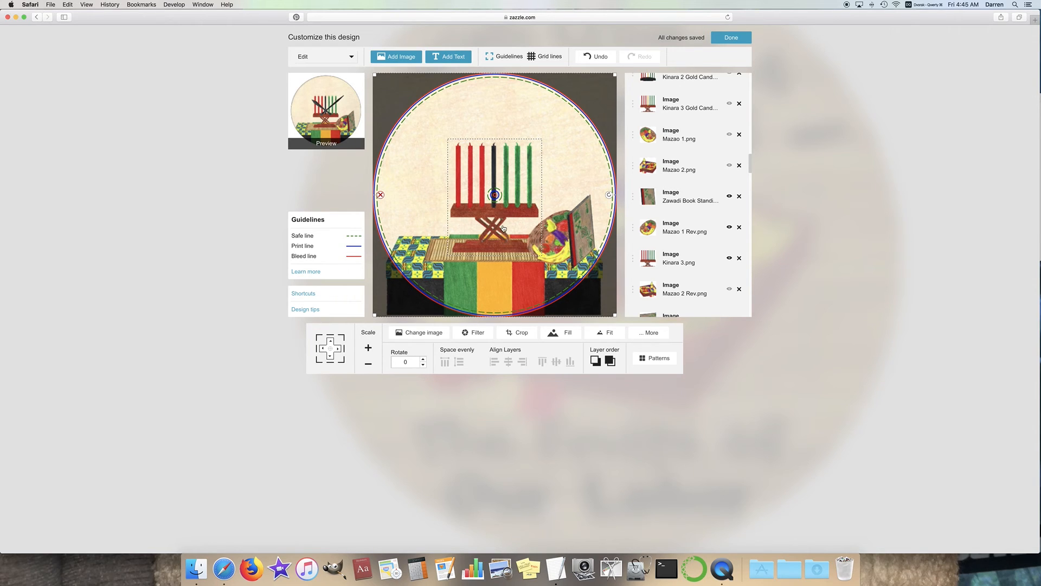
click(483, 215)
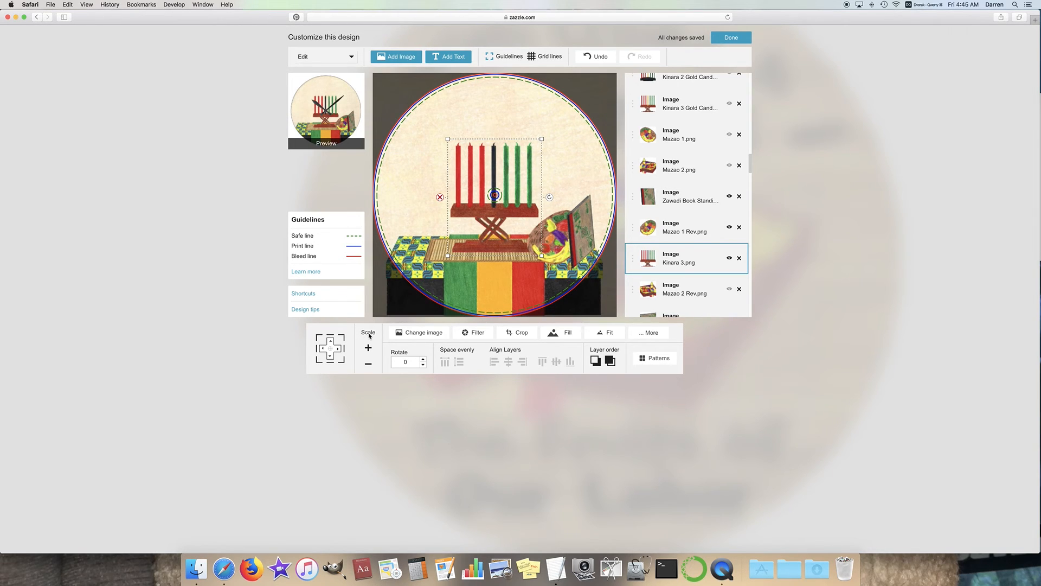
click(368, 366)
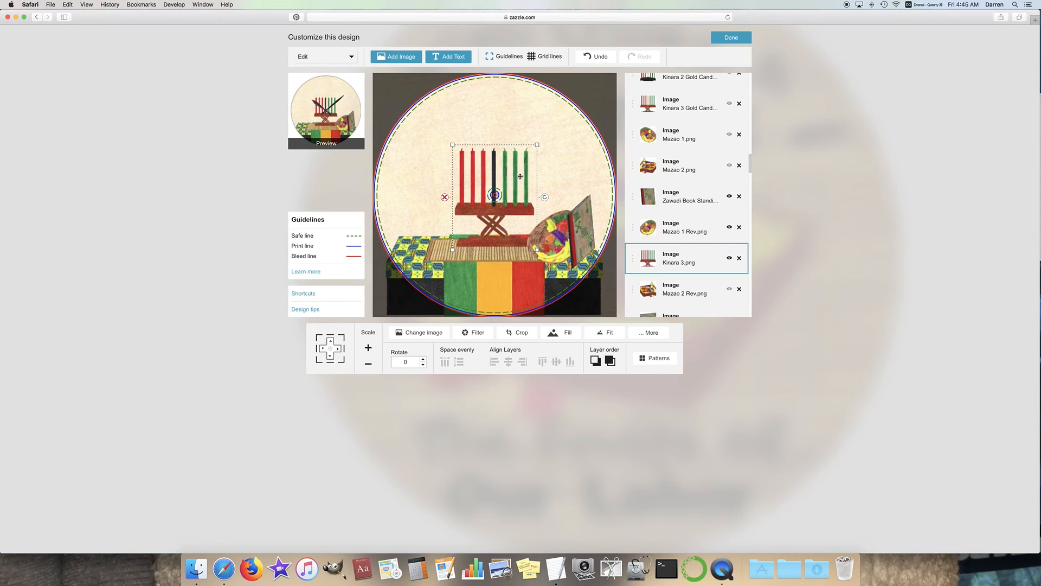
click(368, 365)
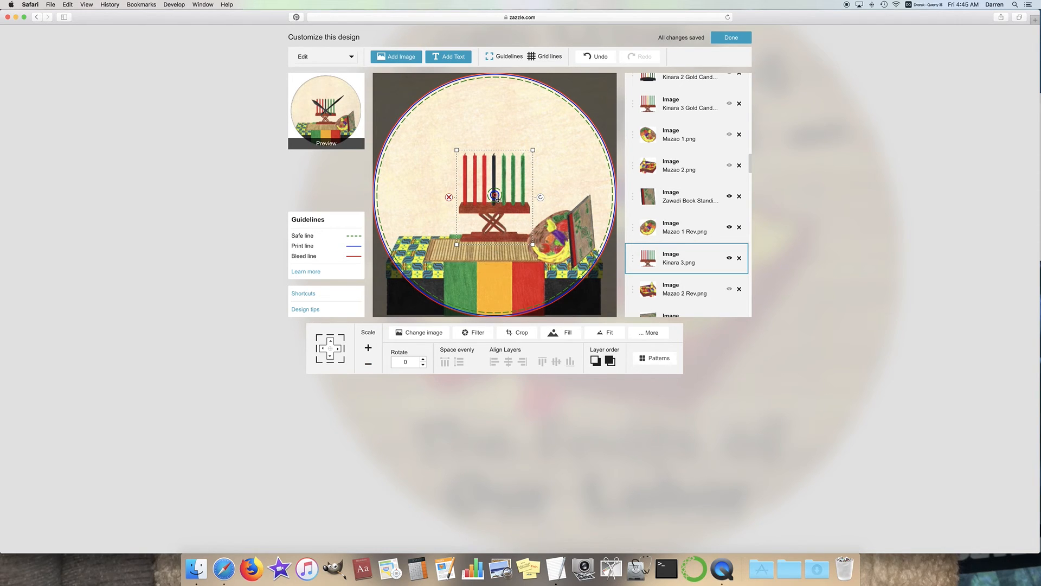
Step: Lower the Kinara 3.png image toward the straw mat, undo that freehand move, and nudge the kinara down instead
drag(494, 195, 495, 207)
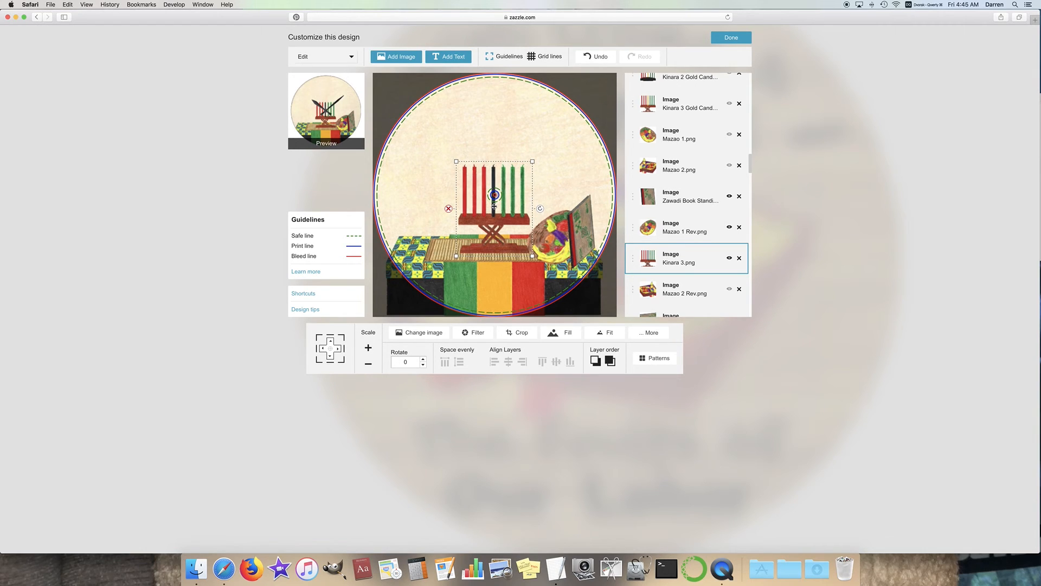
click(595, 56)
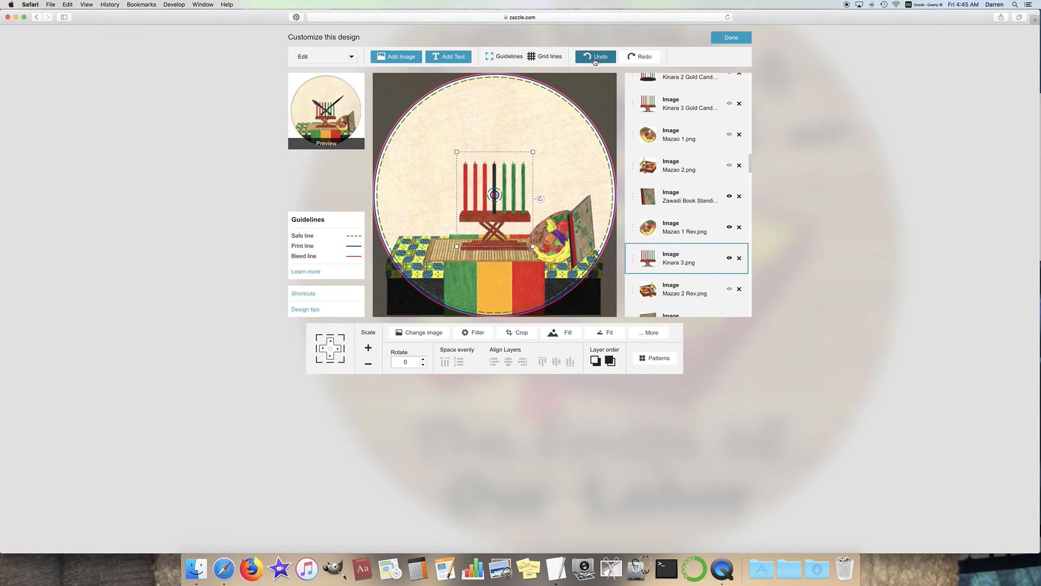
click(333, 360)
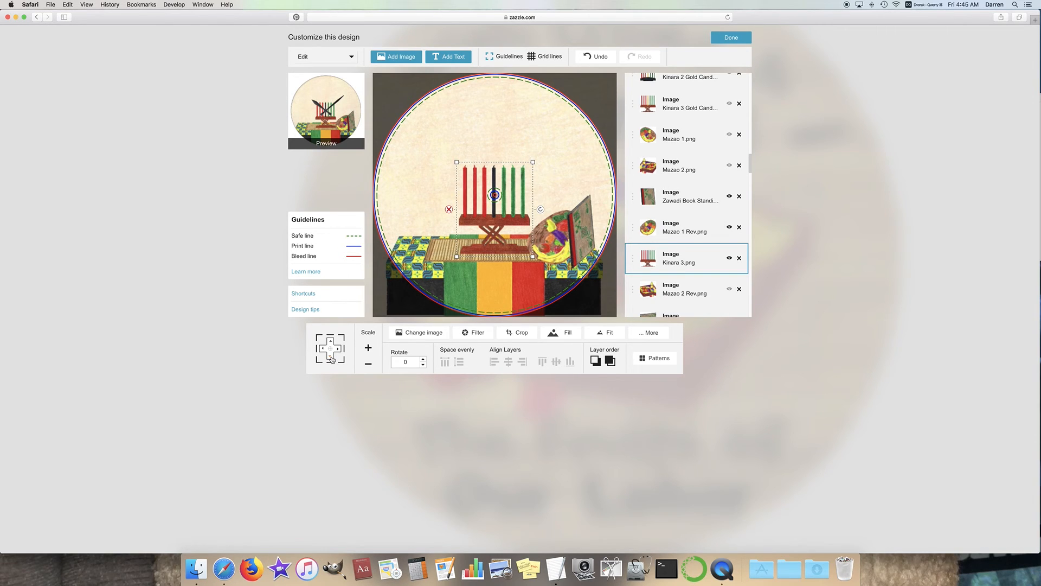
Step: Look up the shortcut for smaller moves in the Shortcuts list and close the list
click(301, 295)
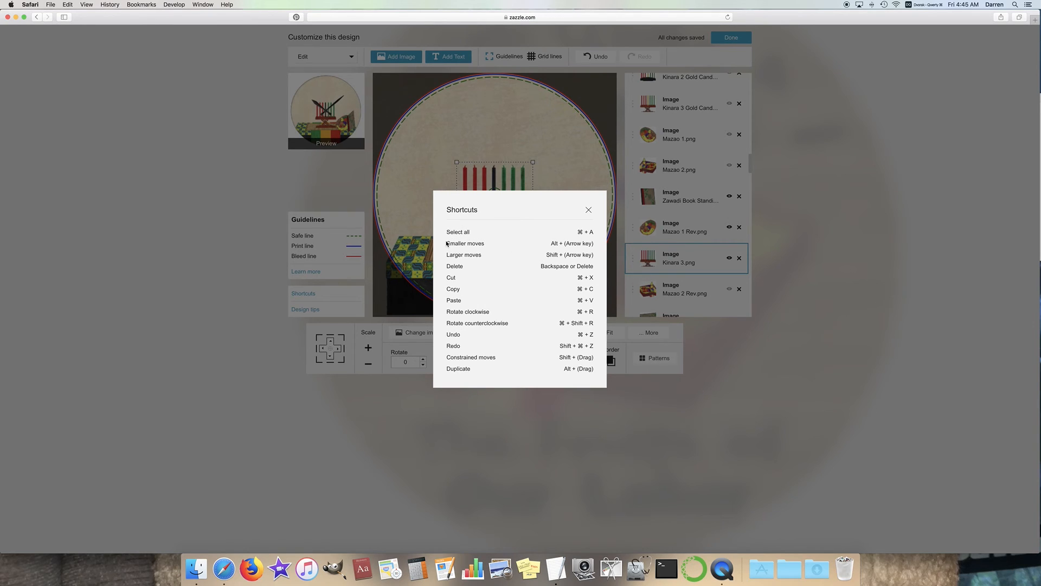
drag(447, 243, 591, 244)
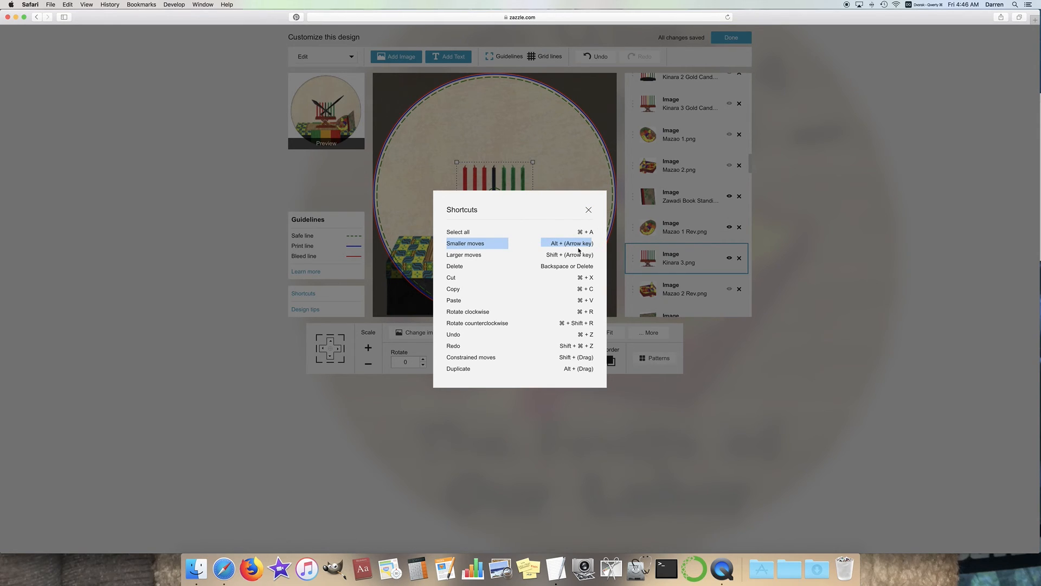
click(589, 211)
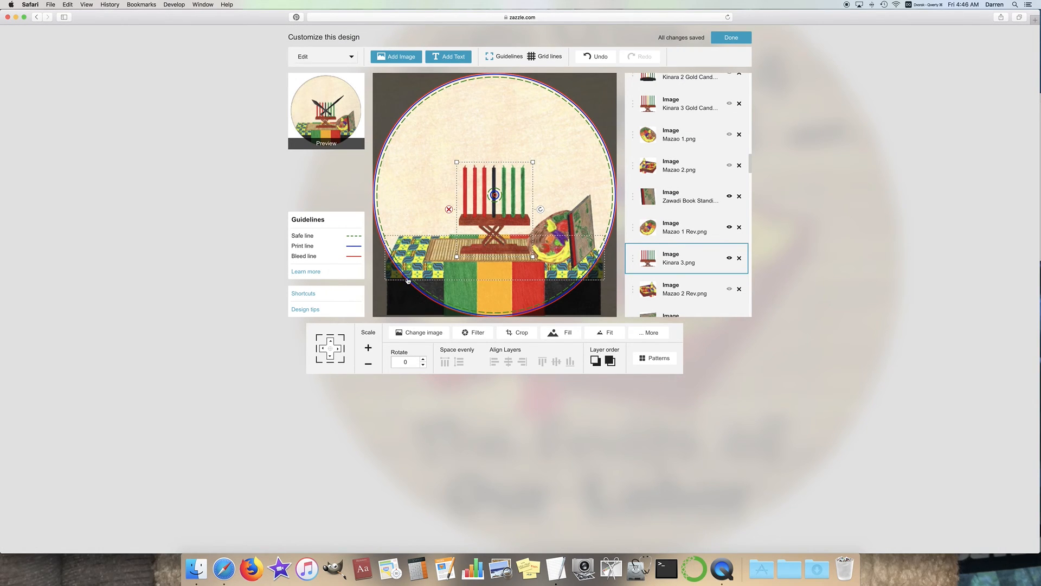
Step: Fine-tune the kinara's vertical position with small moves so its base rests on the straw mat
click(329, 356)
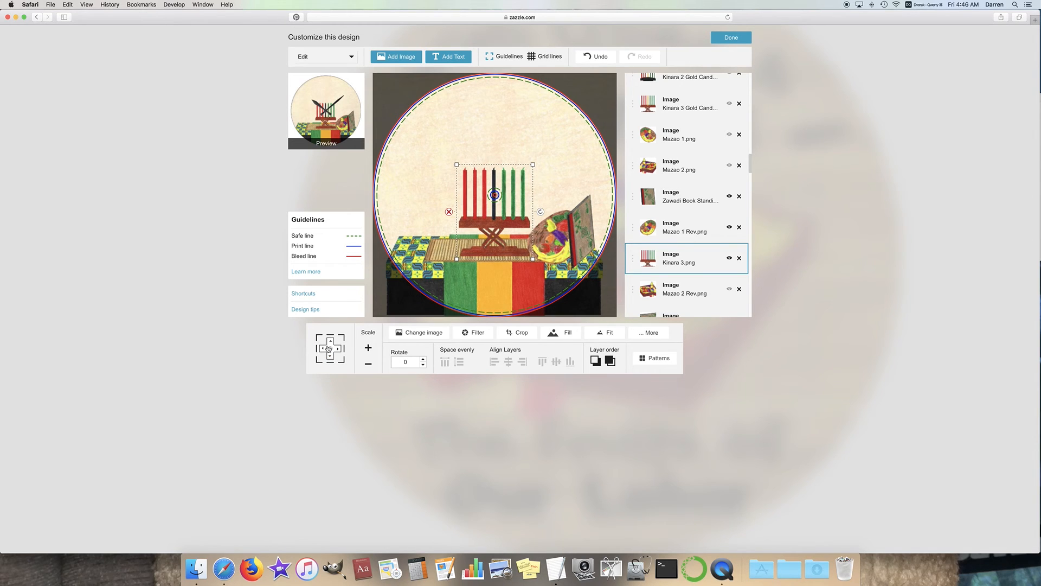
click(331, 342)
click(333, 344)
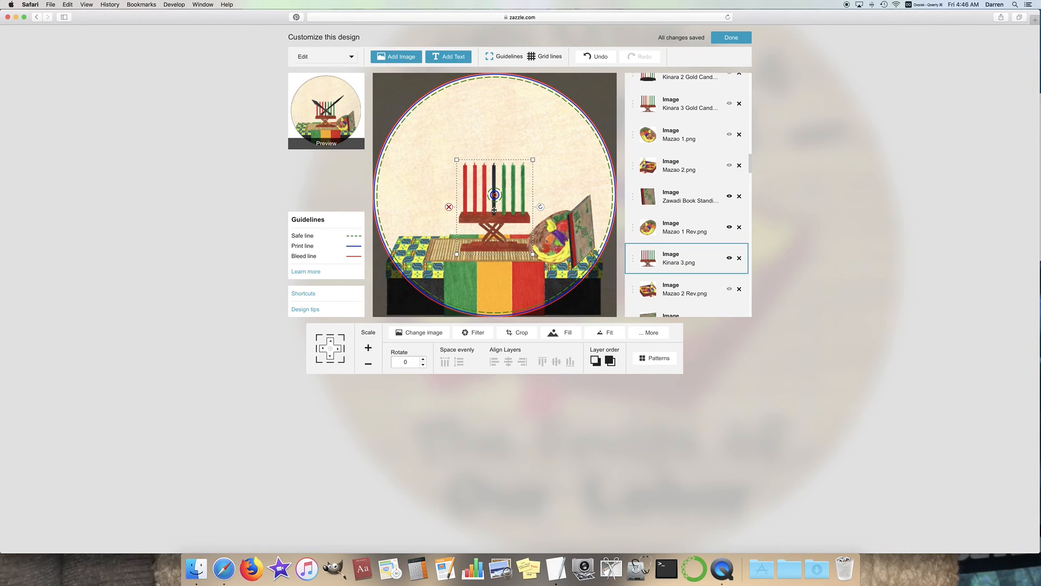
drag(495, 210, 494, 211)
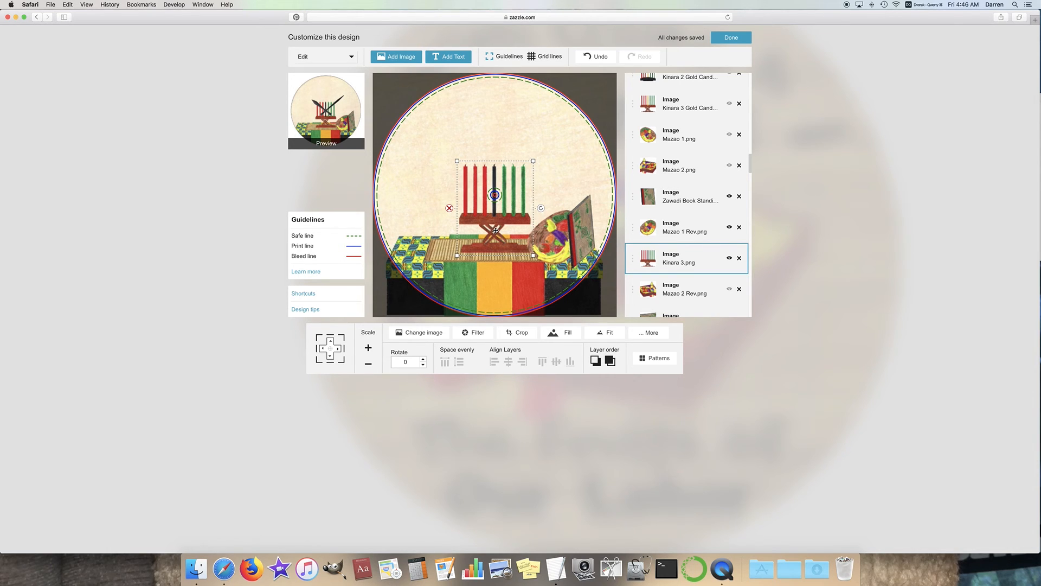
drag(495, 230, 495, 229)
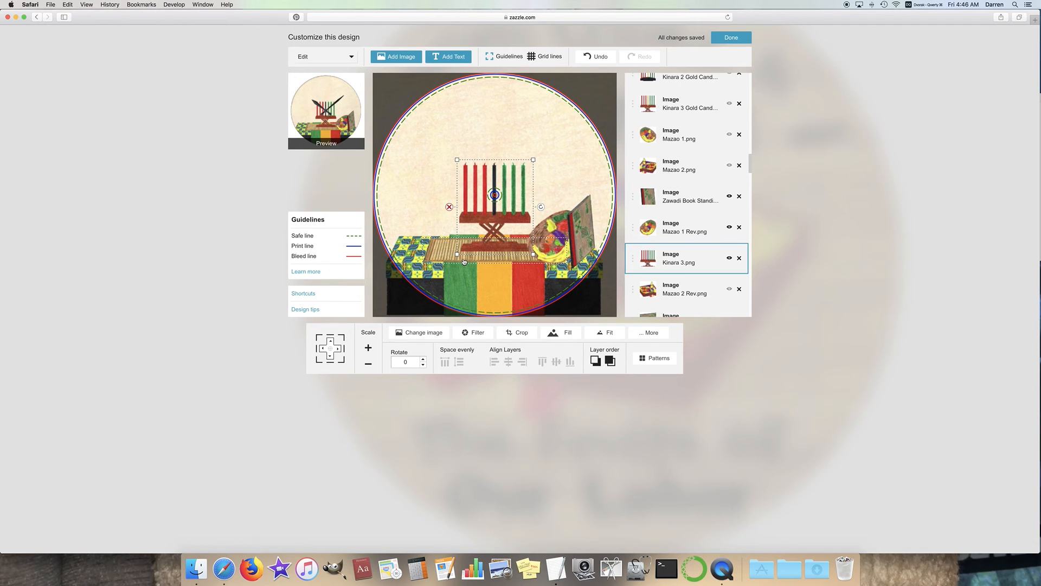
Step: Make the lower set of six Vibunzi corn layers visible, from Vibunzi 3 Rev.png up to Vibunzi 1.png
scroll(720, 237, up, 5)
scroll(719, 236, up, 4)
click(729, 266)
click(729, 235)
click(730, 204)
click(730, 173)
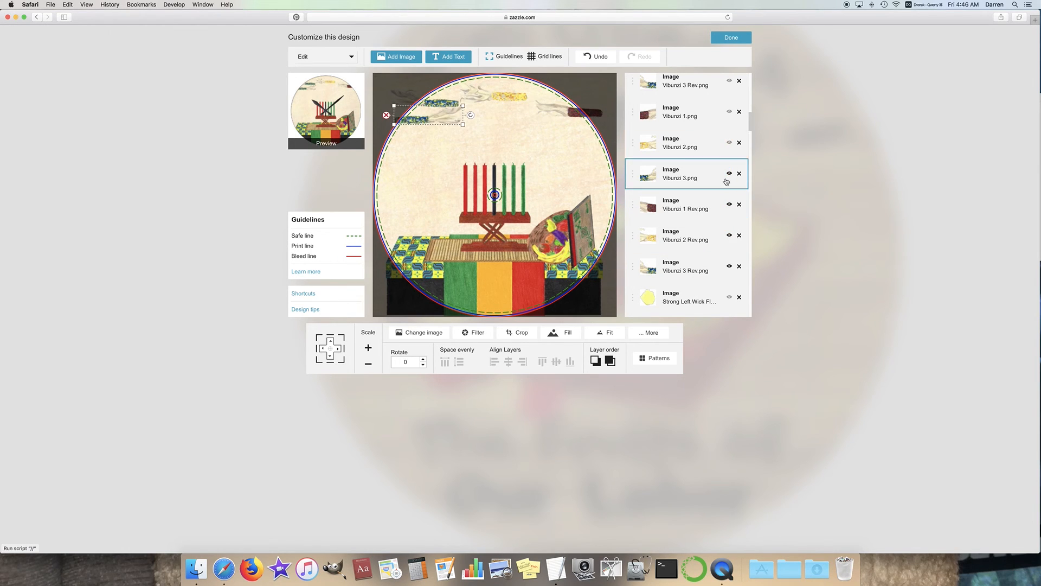
scroll(726, 181, up, 3)
click(729, 216)
click(730, 186)
Step: Make the upper set of six Vibunzi corn layers visible, from Vibunzi 3 Rev.png up to Vibunzi 1.png
click(730, 154)
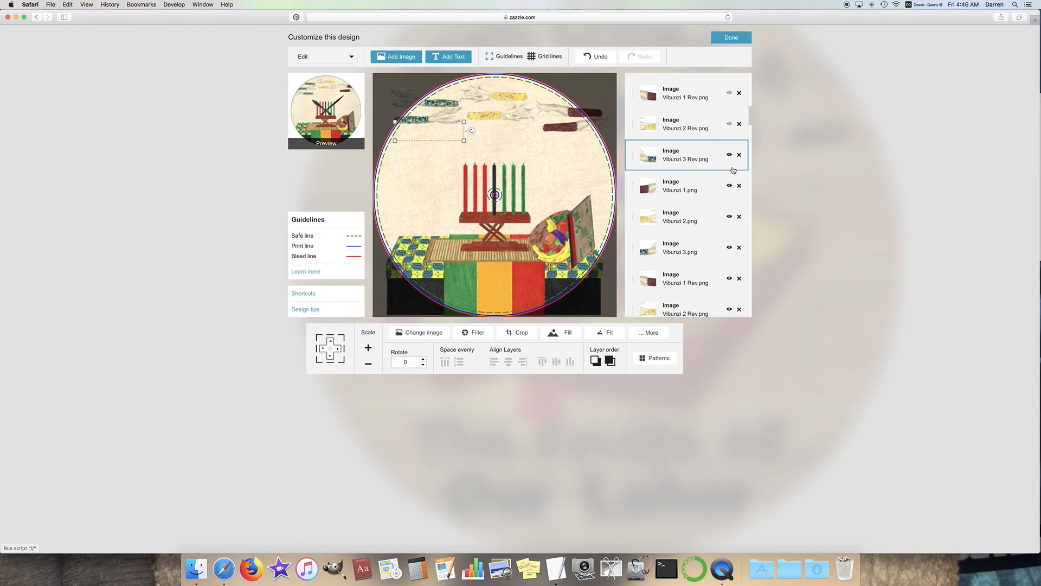
scroll(732, 168, up, 3)
click(730, 158)
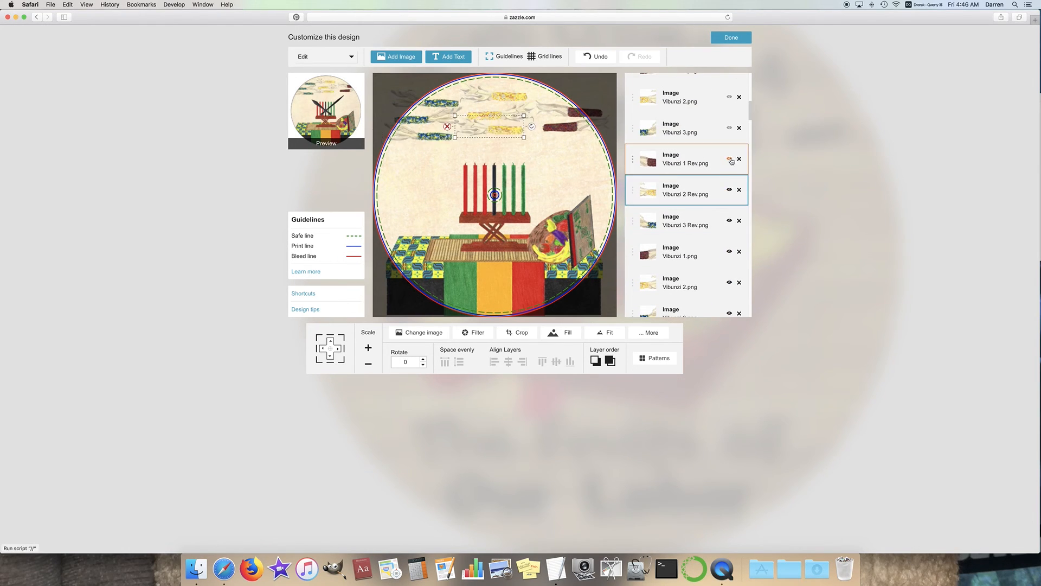
click(729, 127)
click(729, 97)
scroll(710, 174, up, 2)
scroll(708, 188, up, 2)
click(729, 132)
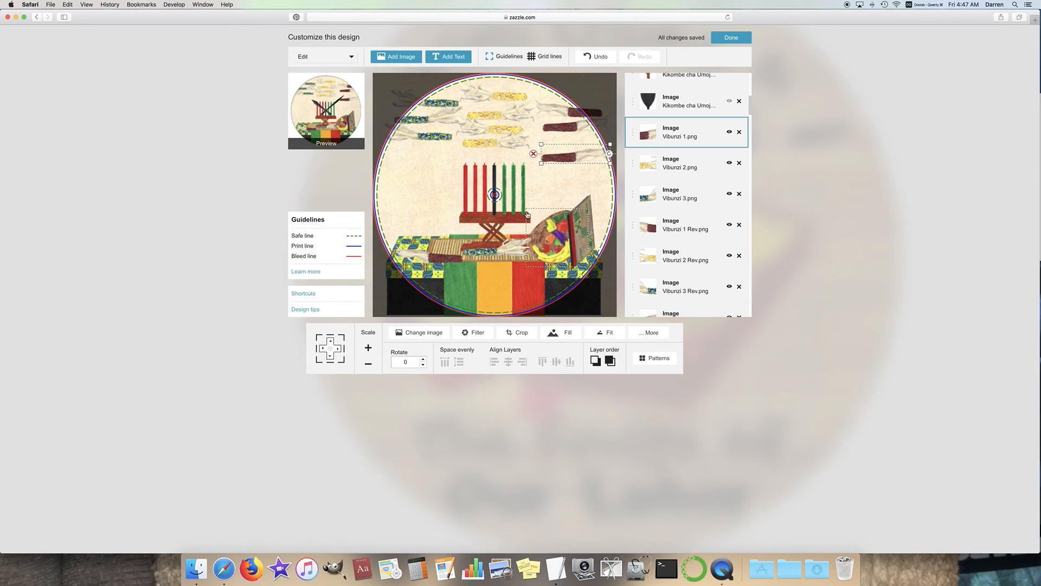
Step: Move the maroon Vibunzi 1 Rev.png ear off the table beside the other maroon ears, and place a yellow Vibunzi 2 Rev.png ear on the mat
drag(449, 263, 580, 145)
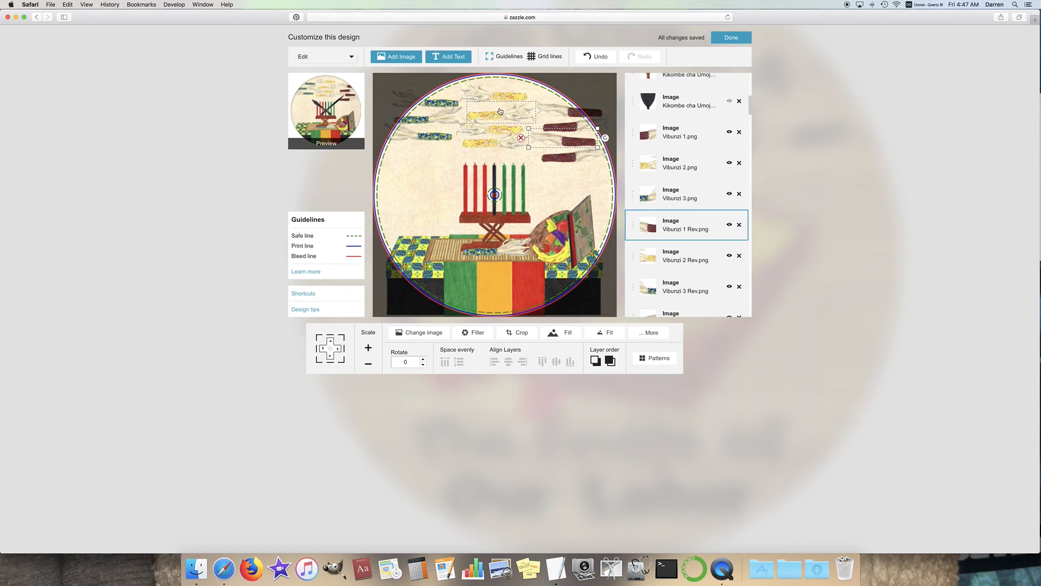
drag(435, 109, 454, 259)
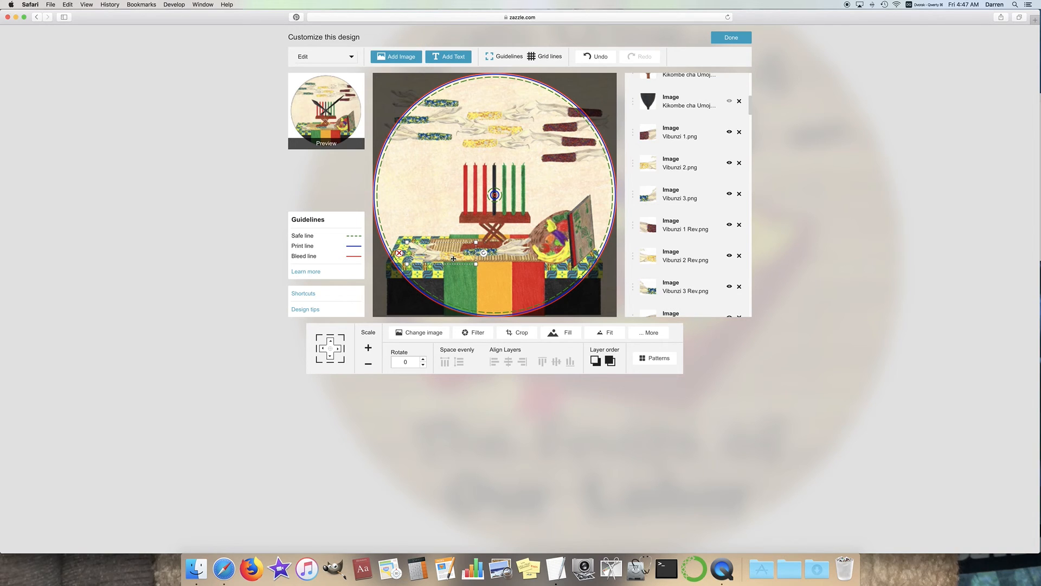
click(447, 256)
drag(447, 256, 493, 250)
Step: Reorder the table's Vibunzi 2 Rev.png layer directly above the Vibunzi 3.png layer, then deselect the corn
click(485, 253)
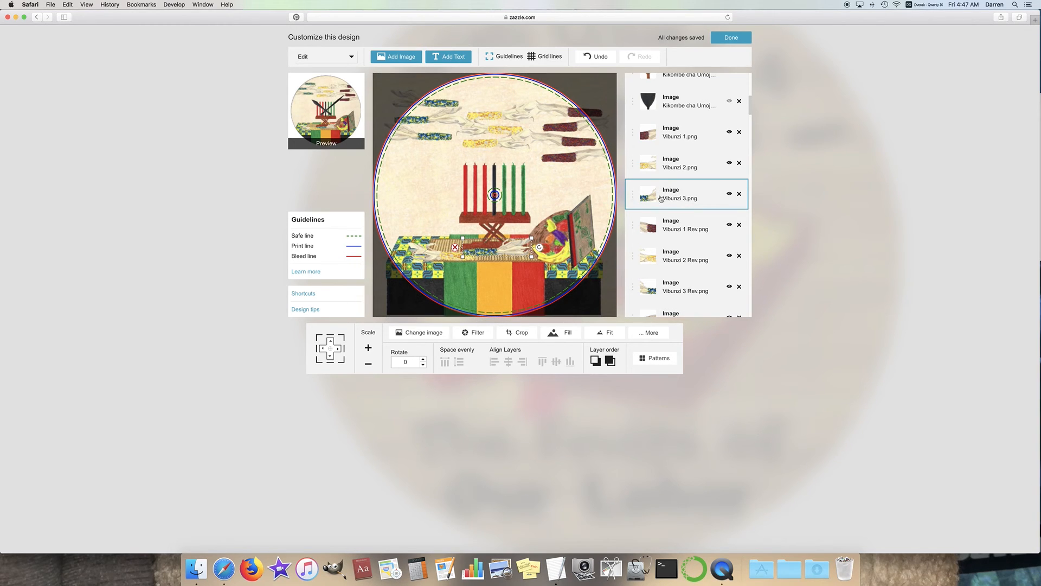
scroll(678, 206, down, 1)
click(685, 245)
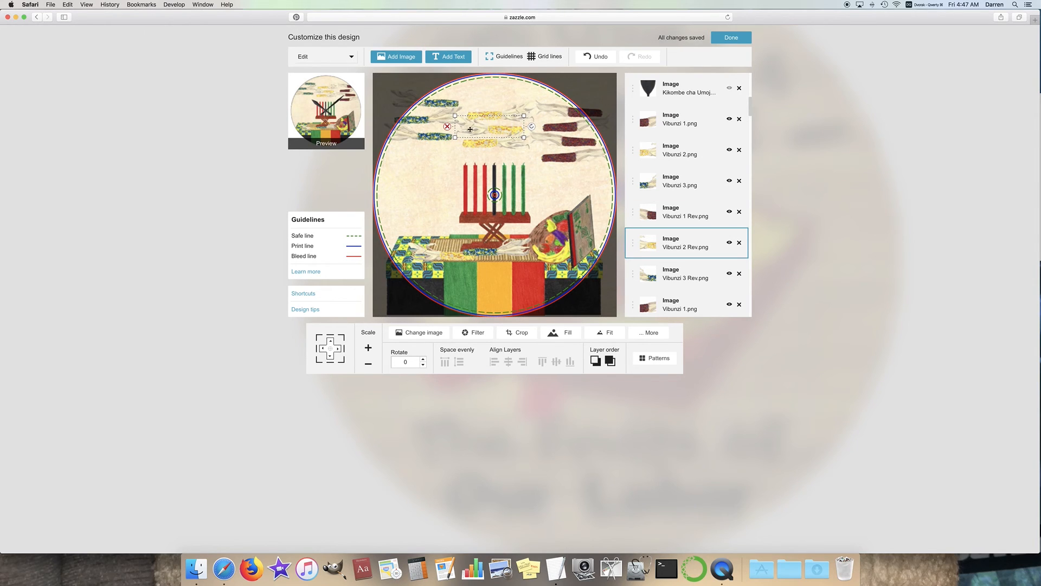
click(681, 223)
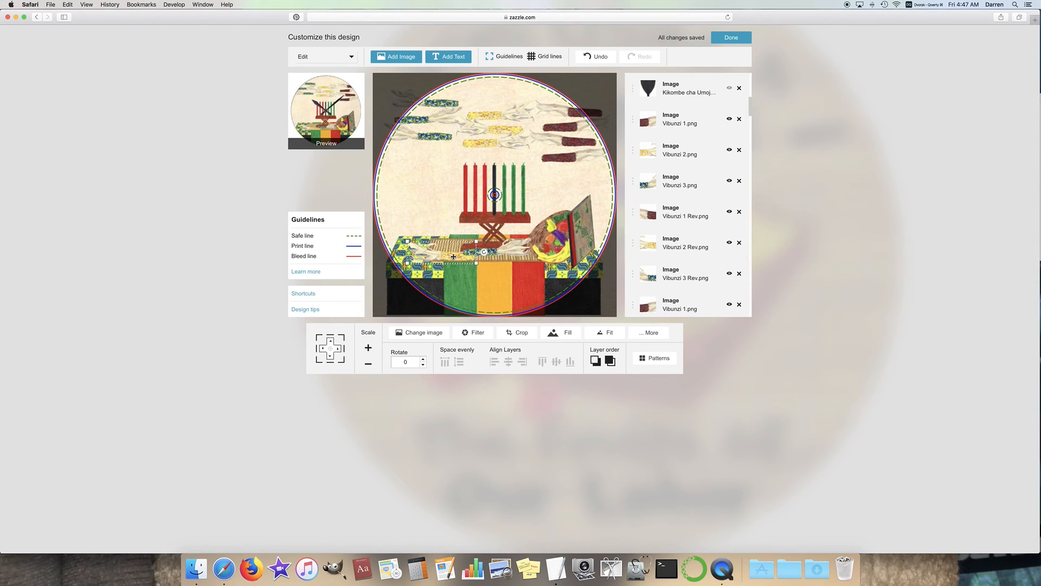
scroll(681, 224, down, 5)
click(683, 291)
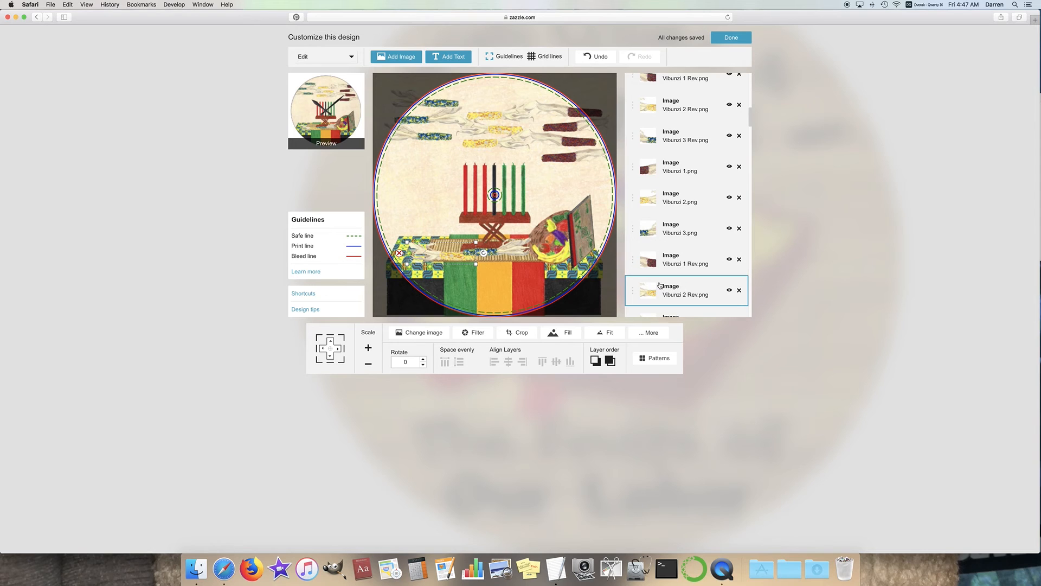
click(498, 249)
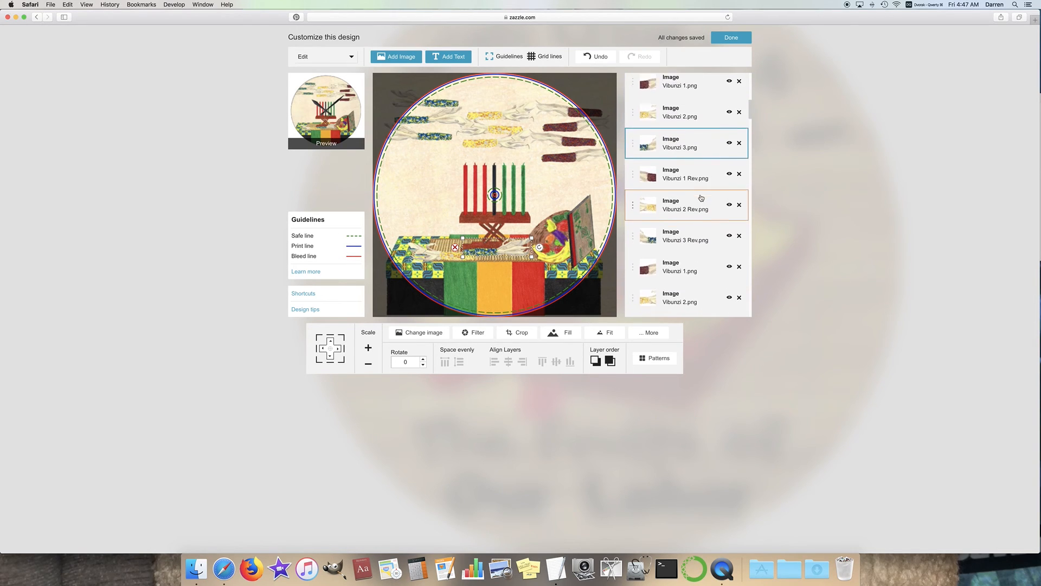
drag(633, 286, 633, 141)
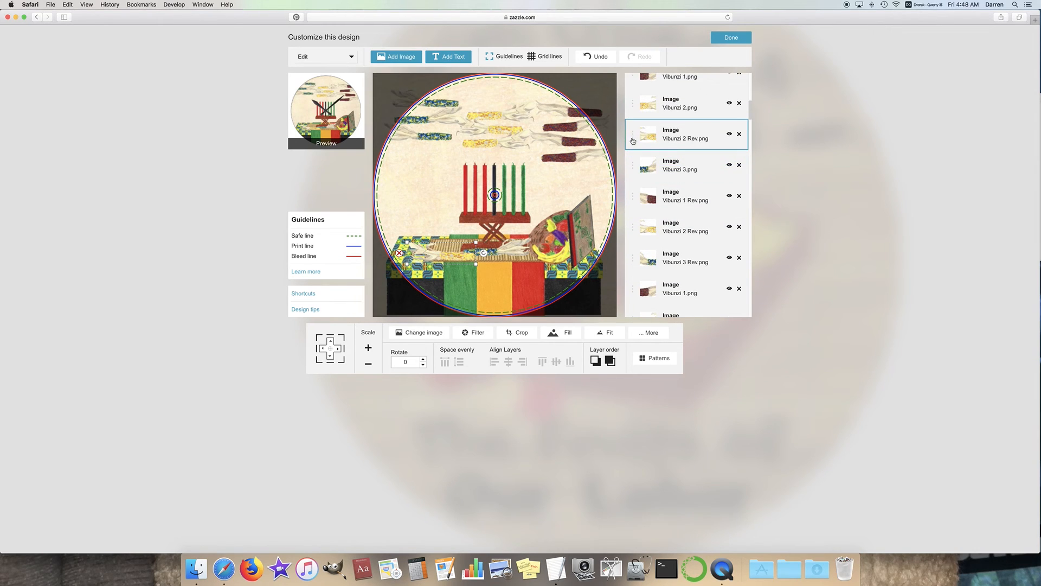
click(590, 186)
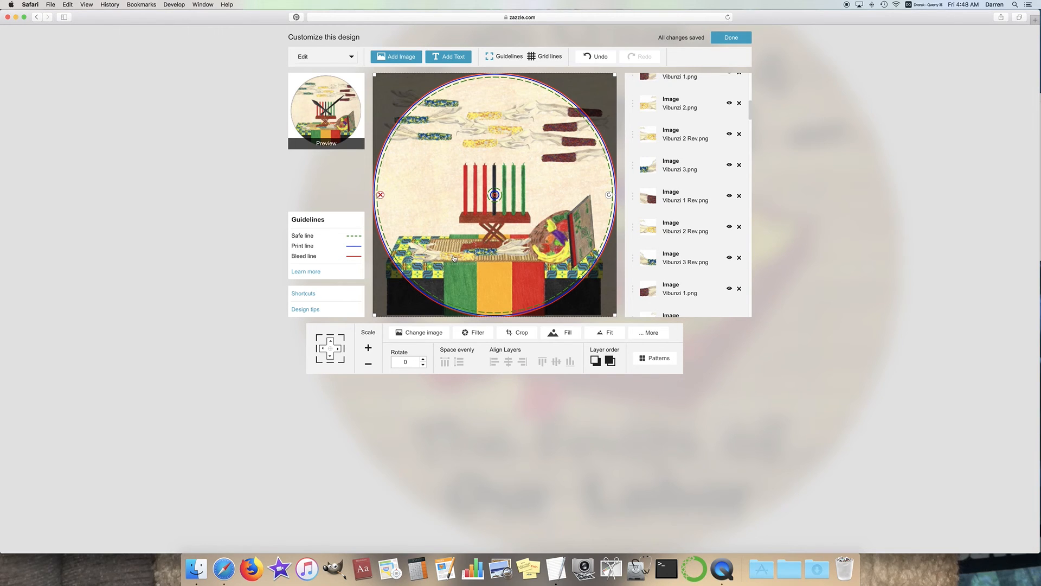
Step: Try the yellow Vibunzi 2 Rev.png ear rotated by 15 degrees, shifting it around the mat beside the kinara
drag(454, 257, 443, 246)
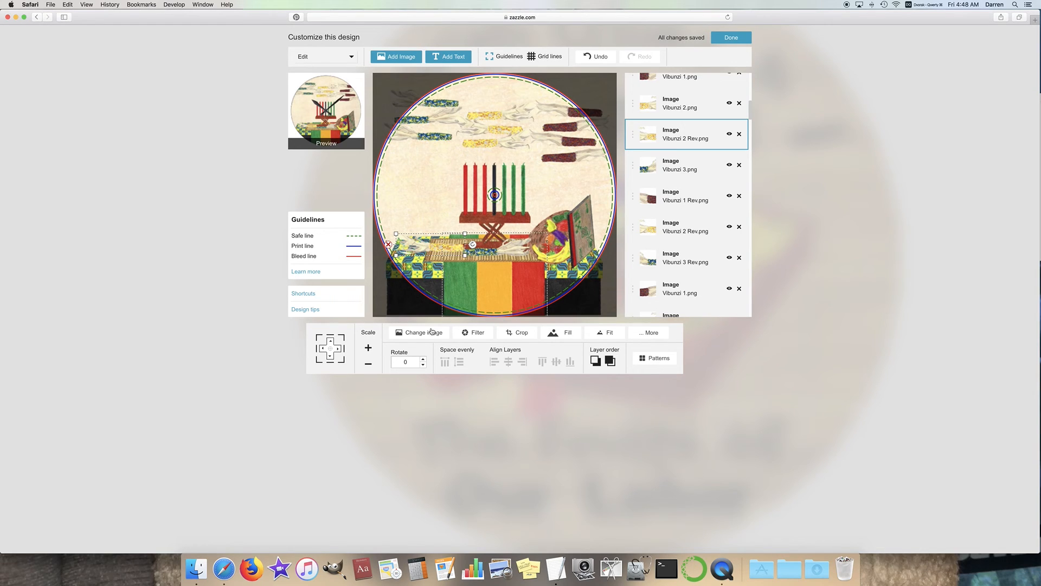
click(410, 360)
text(15)
key(Return)
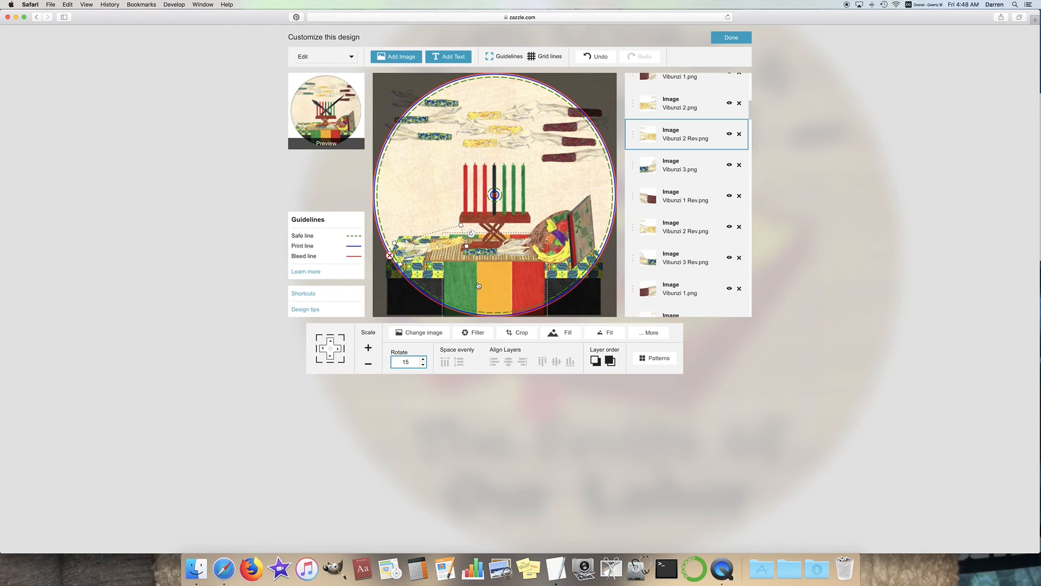
drag(444, 245, 448, 243)
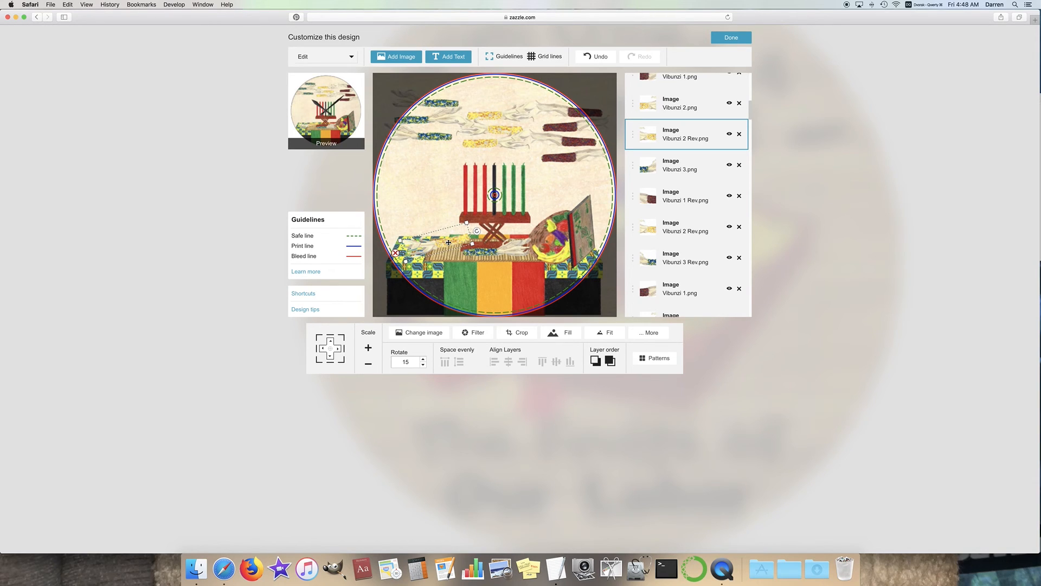
drag(447, 243, 447, 248)
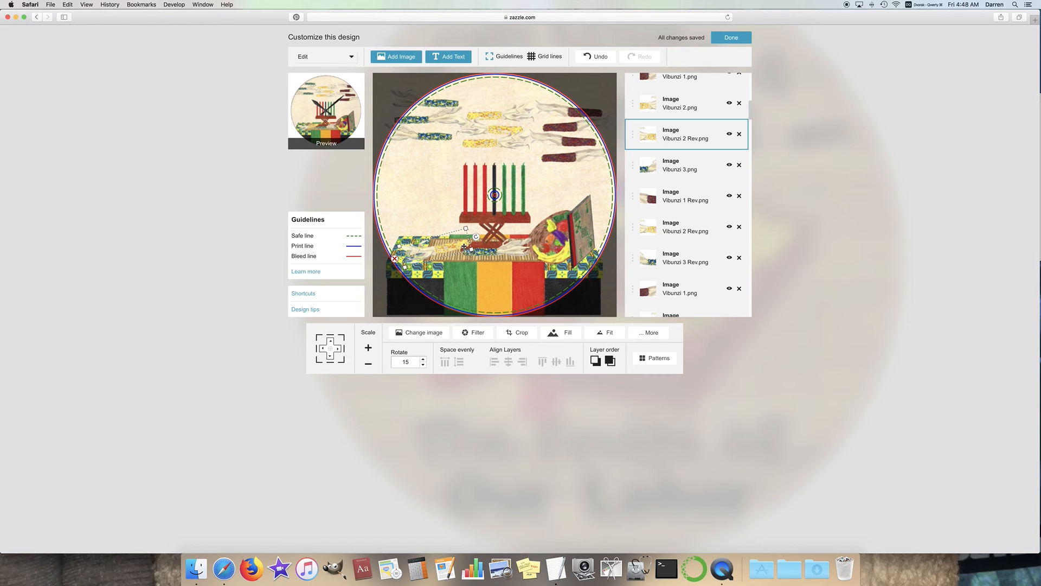
Step: Reset the Vibunzi 2 Rev.png ear's rotation to 0 and move it down to the mat's front edge
double_click(415, 364)
key(Return)
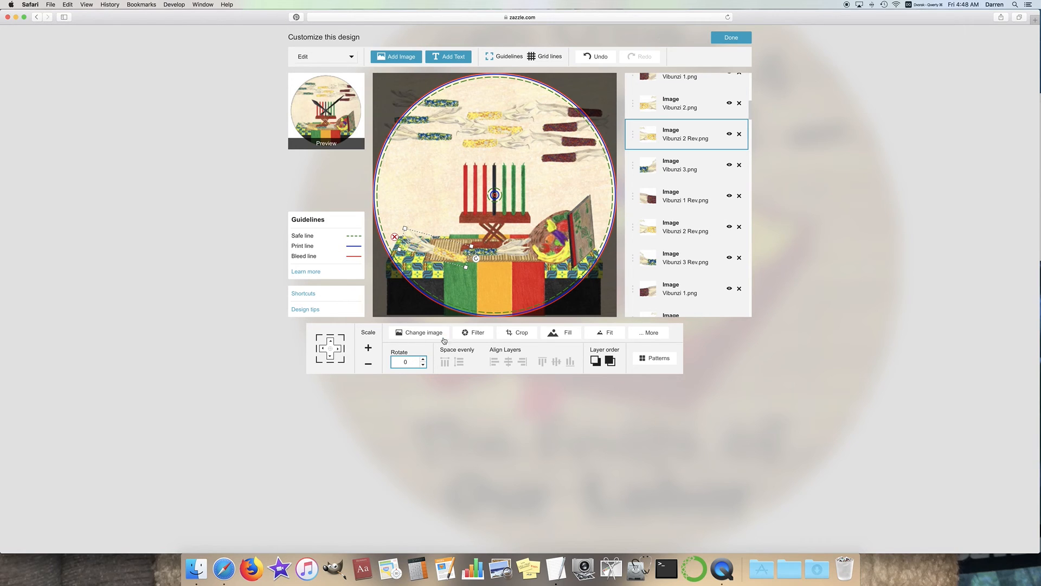
key(Return)
drag(438, 252, 438, 260)
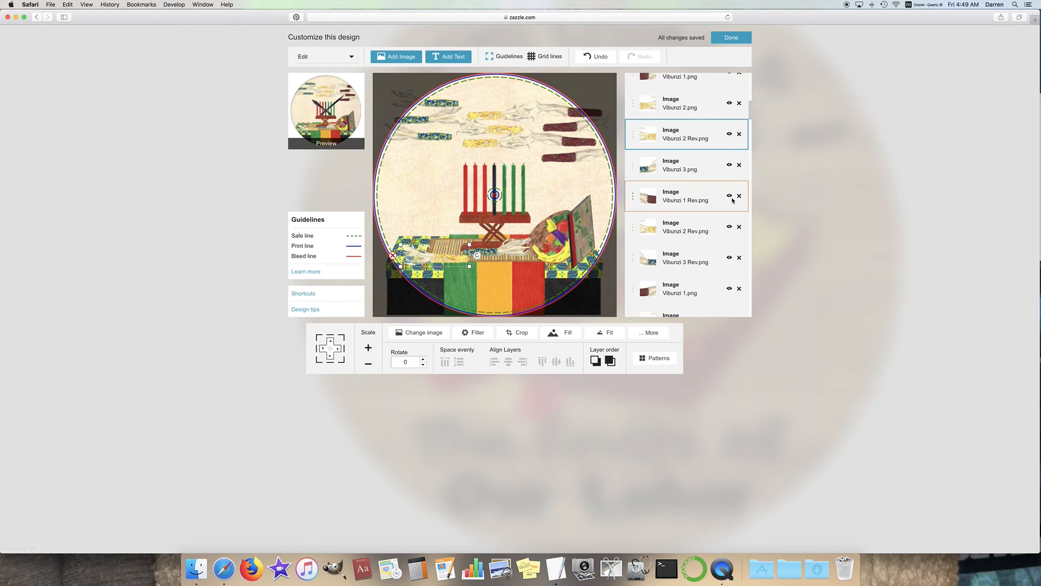
Step: Make the black Kikombe cha Umoja cup layer visible and move the cup to the left of the kinara, behind the corn
scroll(712, 248, up, 3)
scroll(713, 248, up, 5)
scroll(713, 248, down, 5)
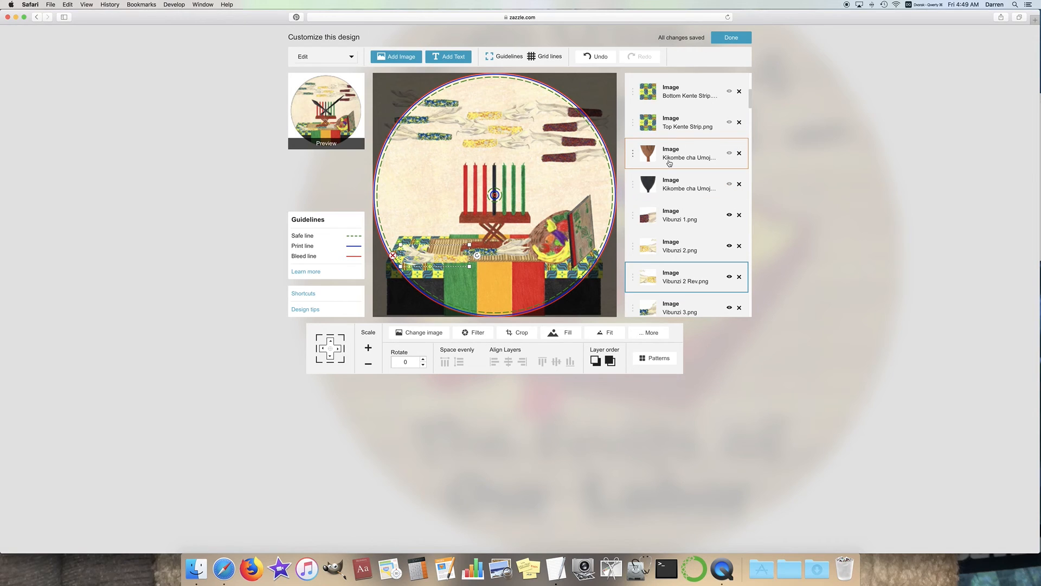
scroll(744, 168, up, 4)
scroll(703, 239, down, 6)
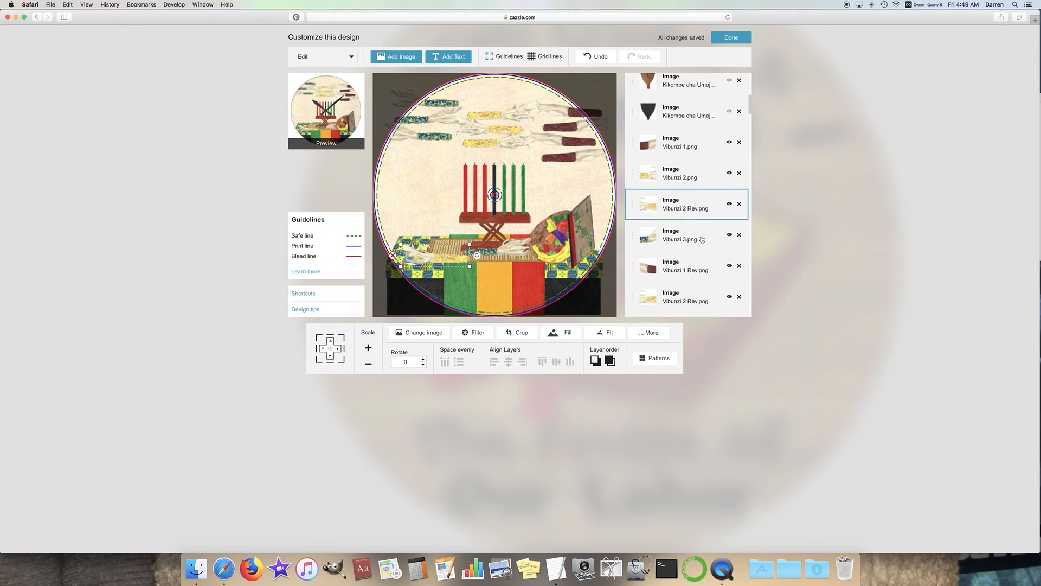
scroll(703, 239, down, 3)
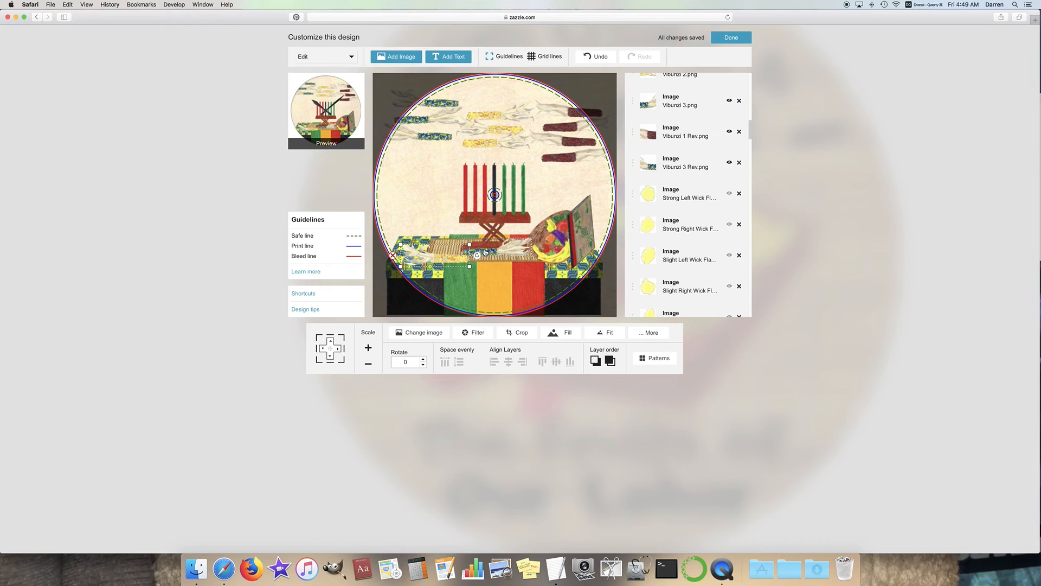
scroll(727, 216, up, 8)
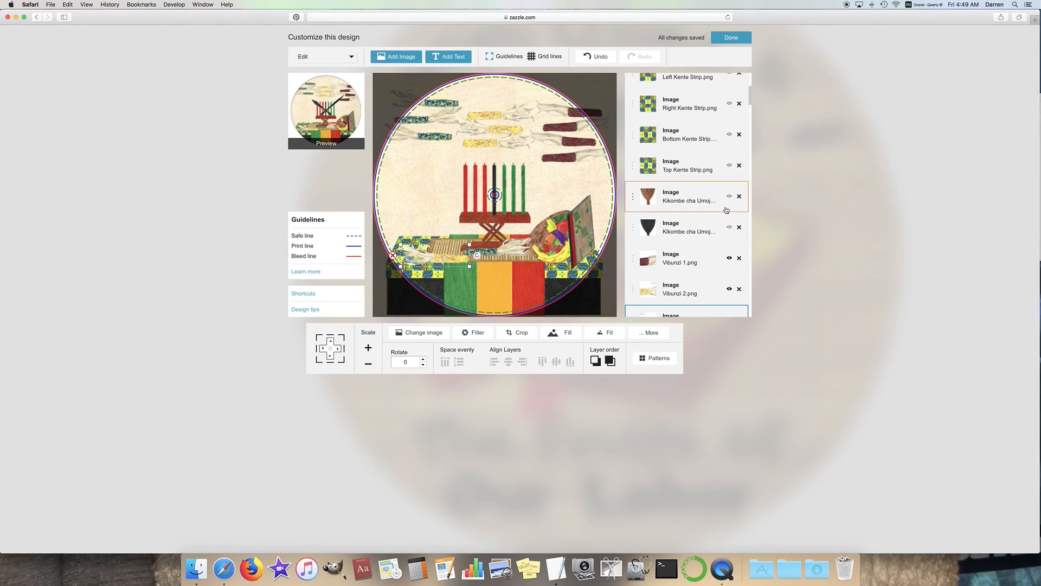
click(730, 227)
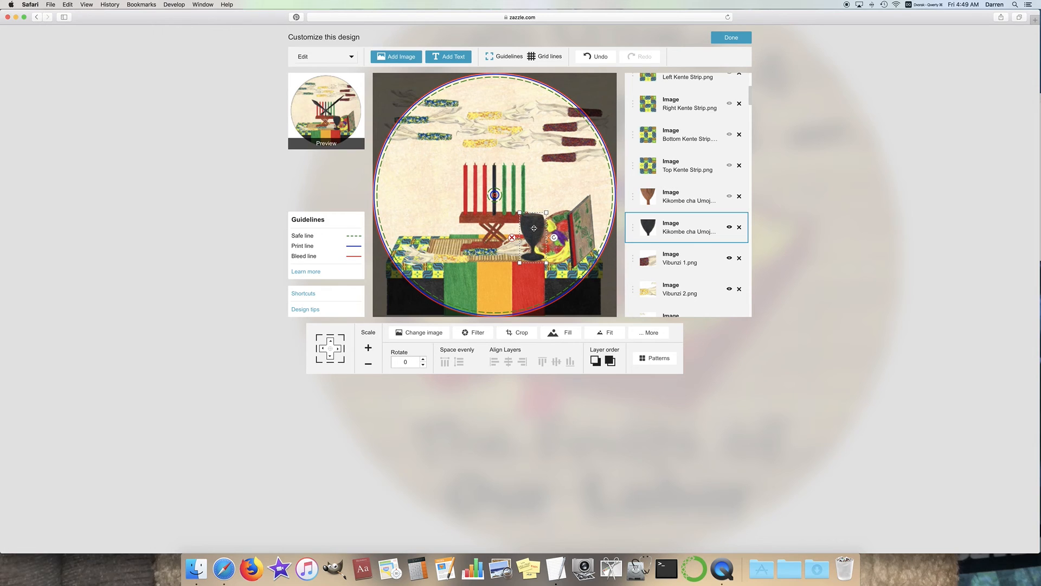
drag(534, 228, 446, 218)
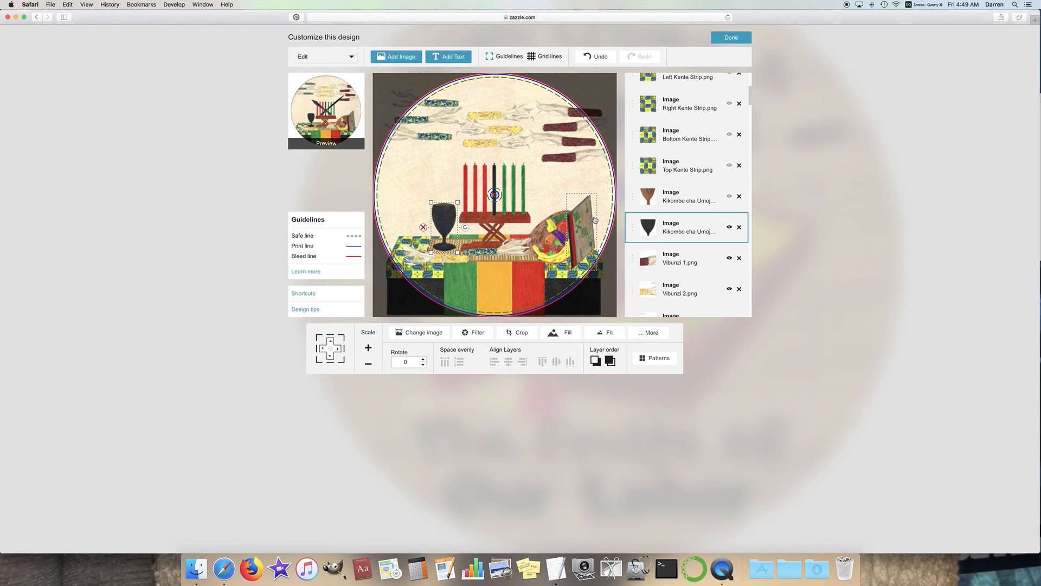
Step: Review the clock's layer list and finish customizing the Kwanzaa Mazao Clock
scroll(732, 239, down, 5)
scroll(705, 217, up, 10)
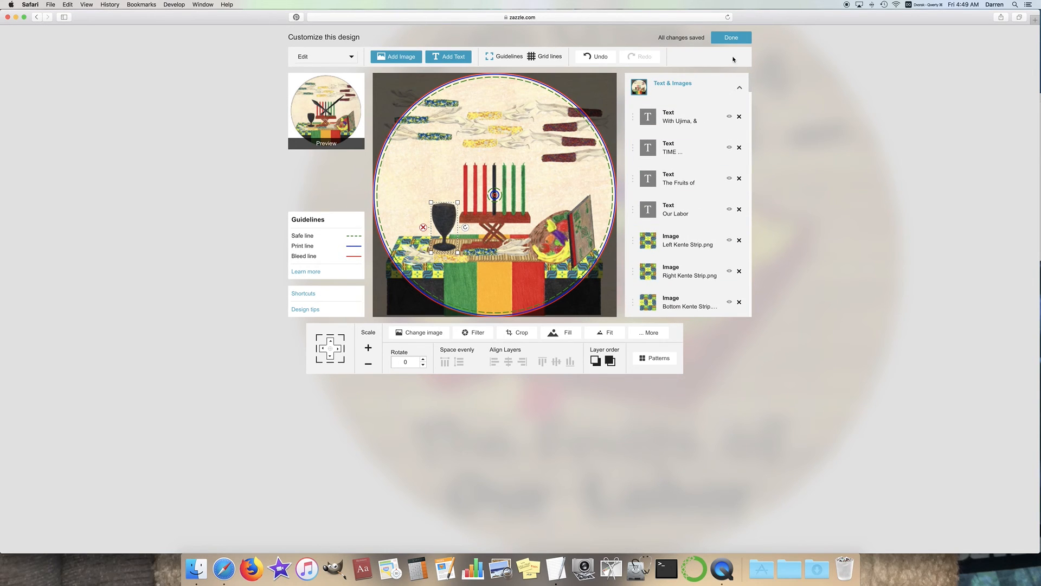
click(730, 42)
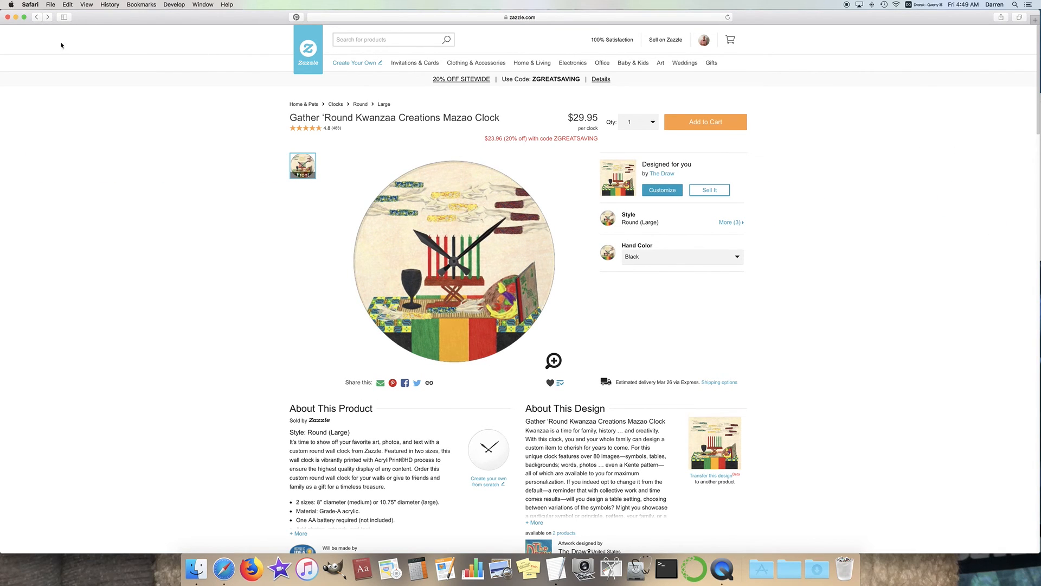
Step: Return to the Gather 'Round Kwanzaa Creations Kit collection and open the Kente Shirt for customizing
click(38, 19)
scroll(675, 326, up, 10)
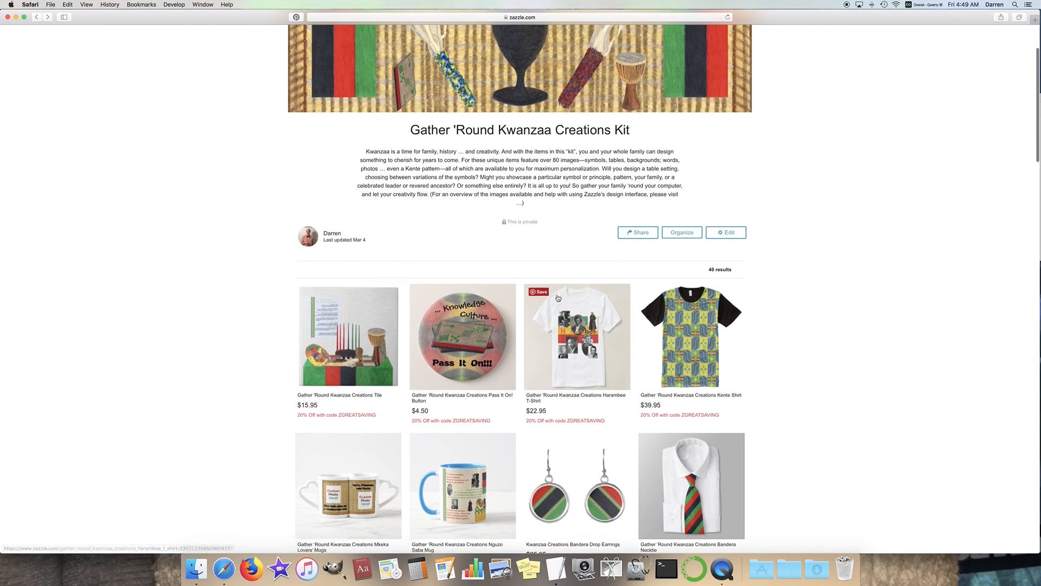
click(676, 326)
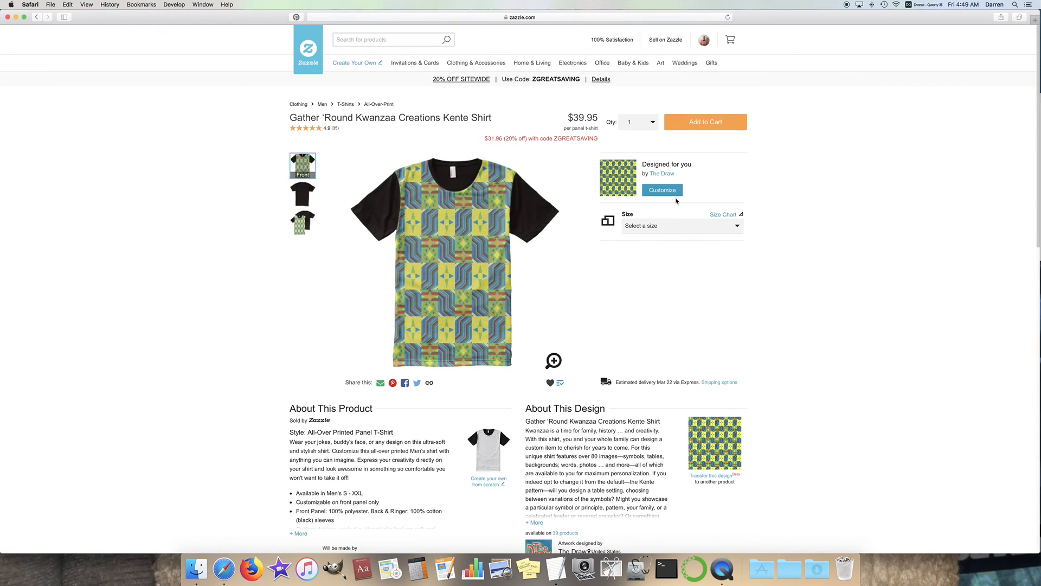
click(664, 191)
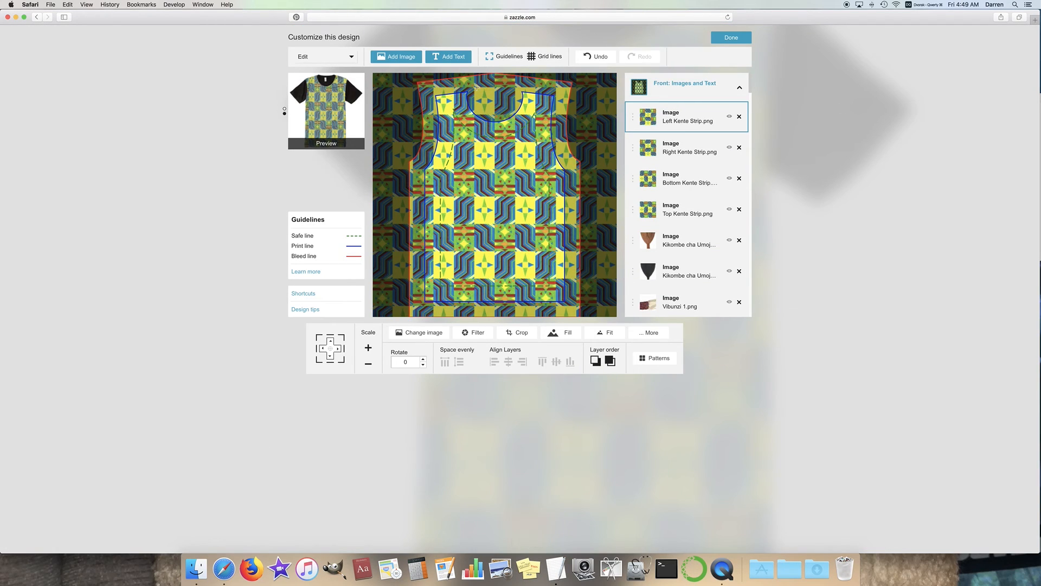
Step: Turn off tiling for the Kente pattern image on the shirt front, then turn tiling back on
click(494, 198)
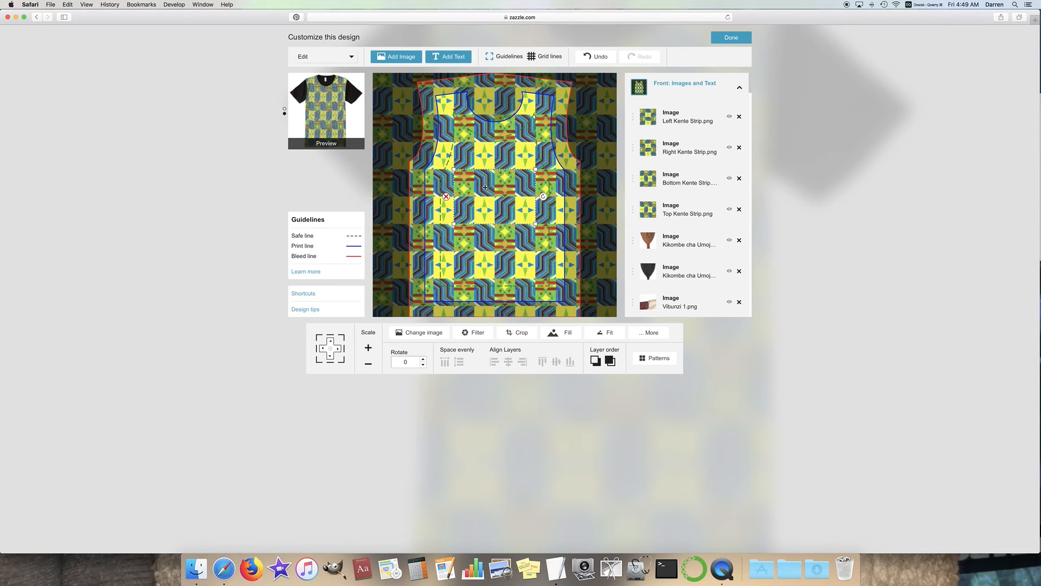
click(651, 335)
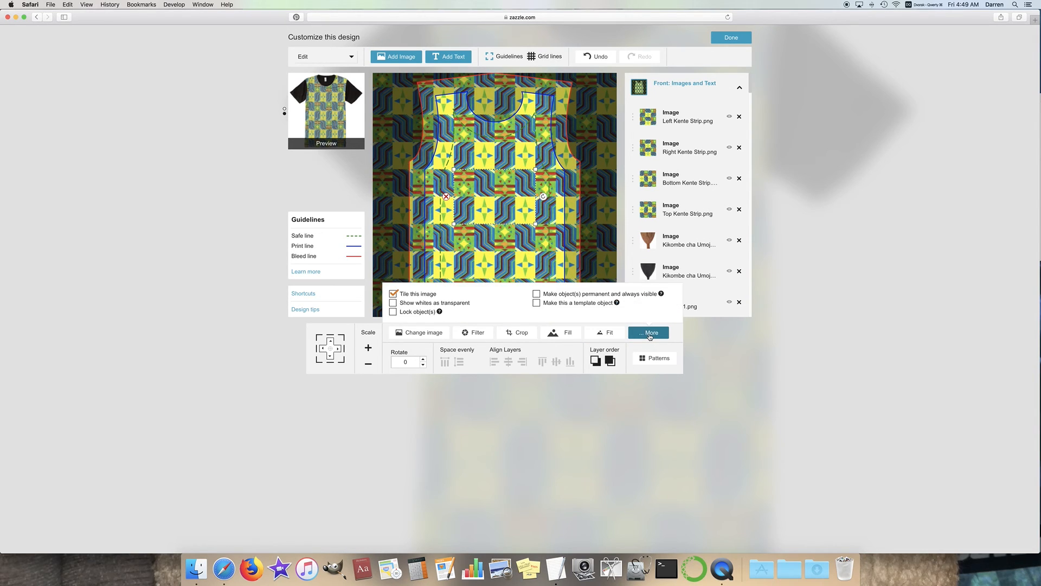
click(418, 295)
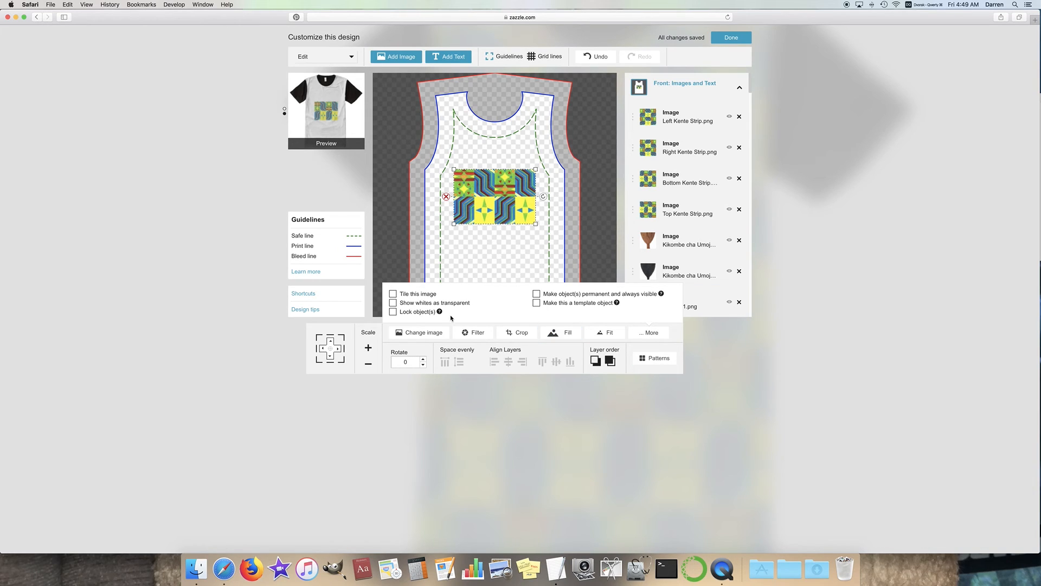
click(416, 295)
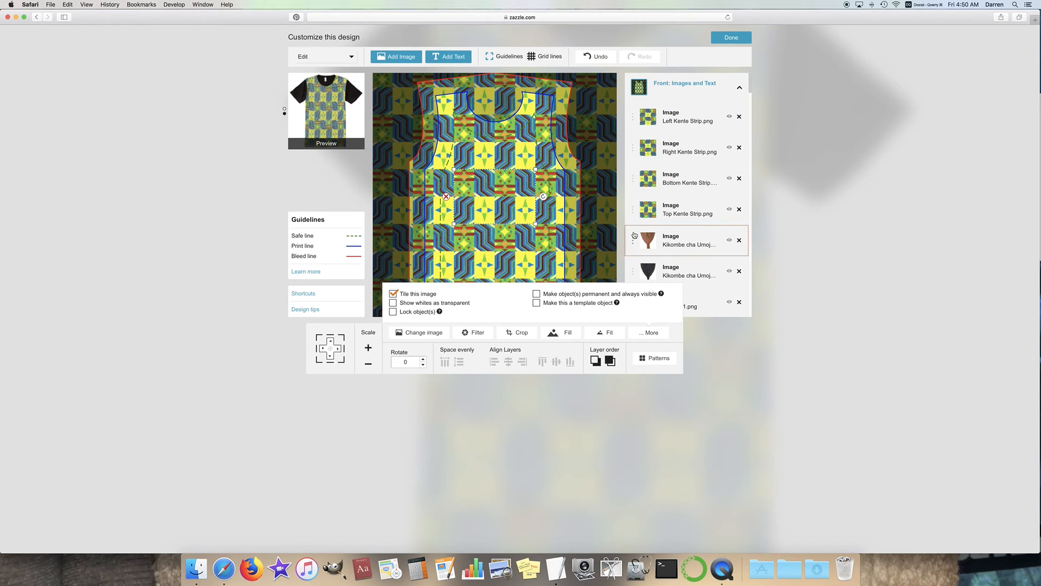
Step: Look through the shirt's Kente pattern layers and view the enlarged shirt preview, then close it
scroll(727, 233, down, 5)
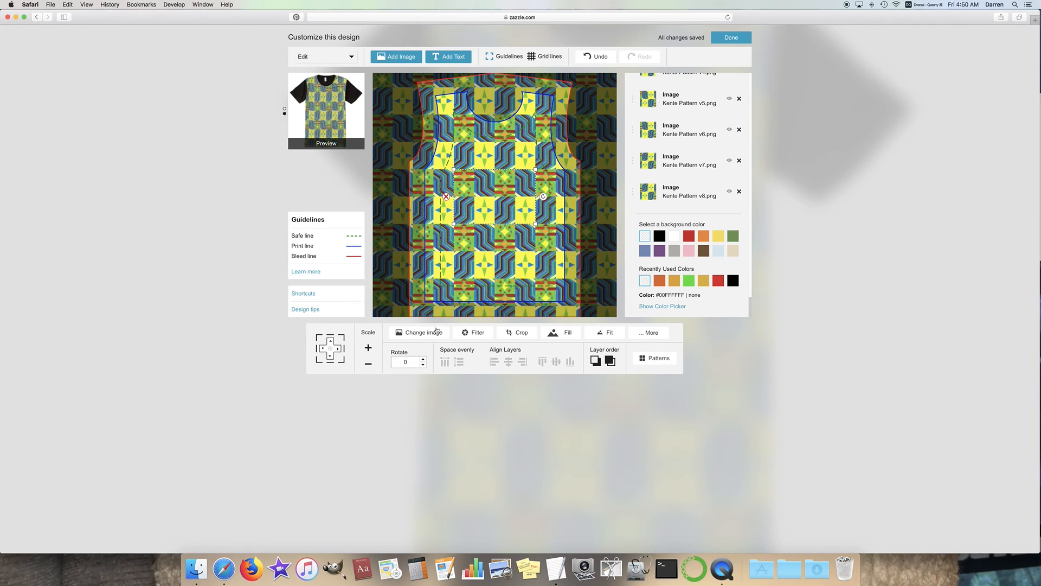
click(323, 123)
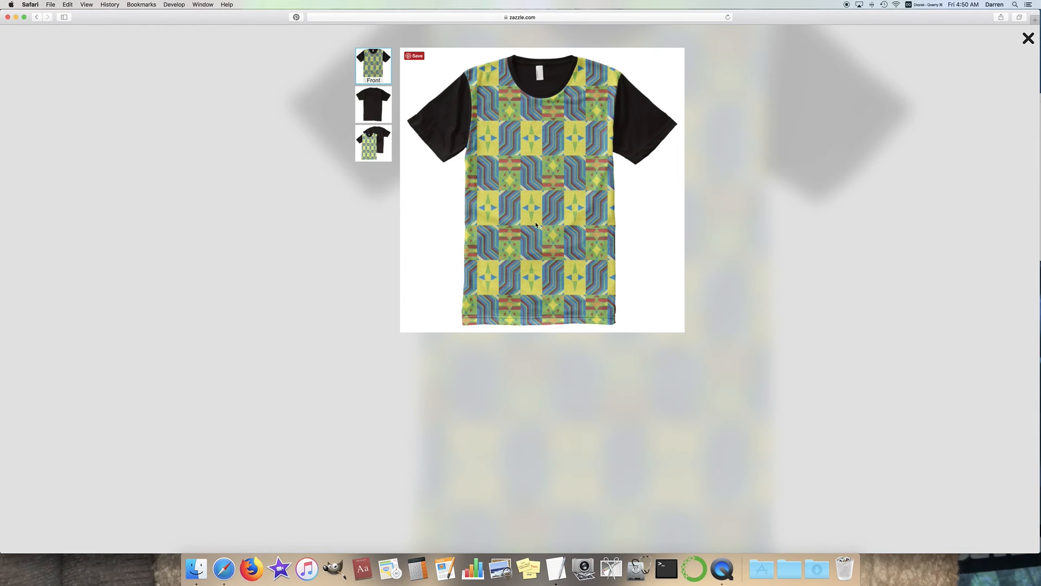
click(1029, 38)
Step: Scale the tiled Kente pattern down several increments and check the smaller tiles in the enlarged shirt preview
click(369, 370)
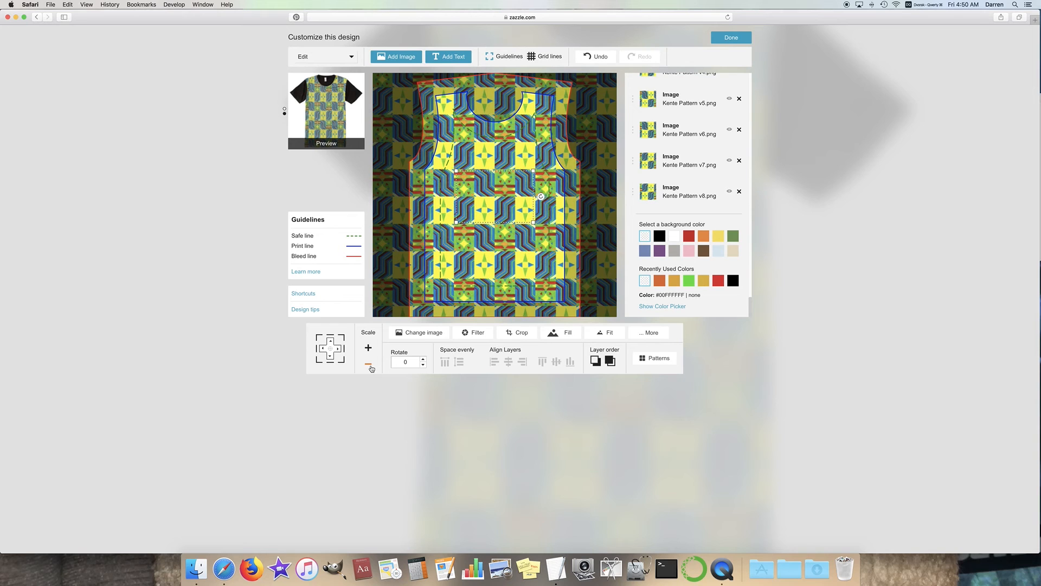
click(370, 366)
click(370, 367)
click(351, 145)
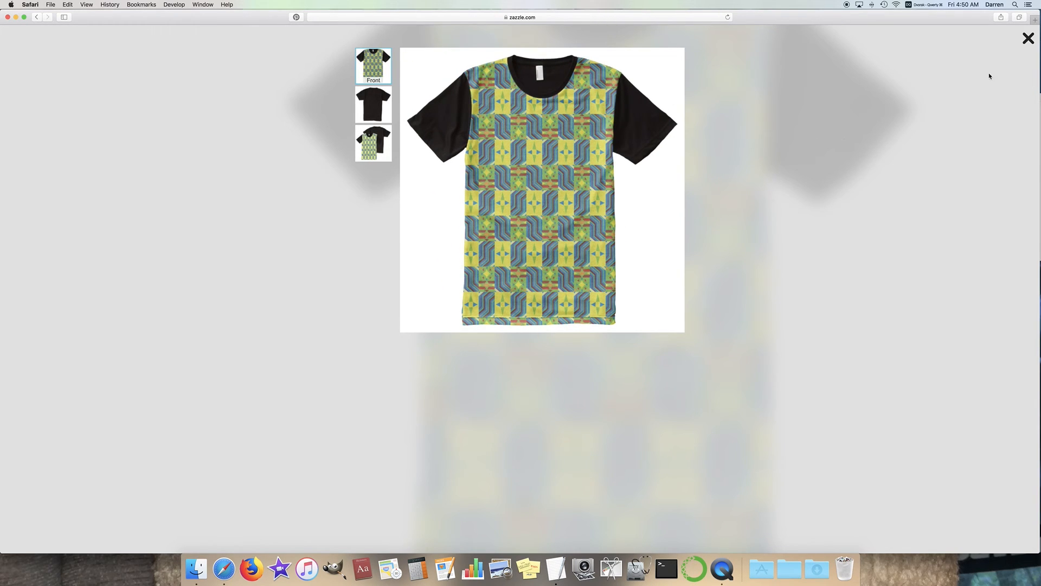
click(1030, 40)
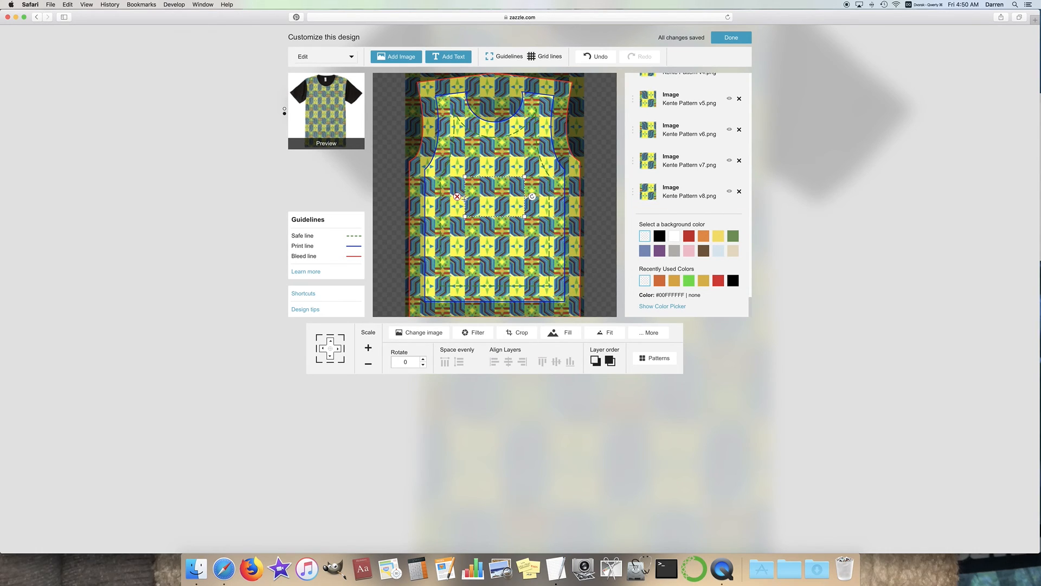
scroll(724, 256, up, 5)
scroll(724, 256, up, 3)
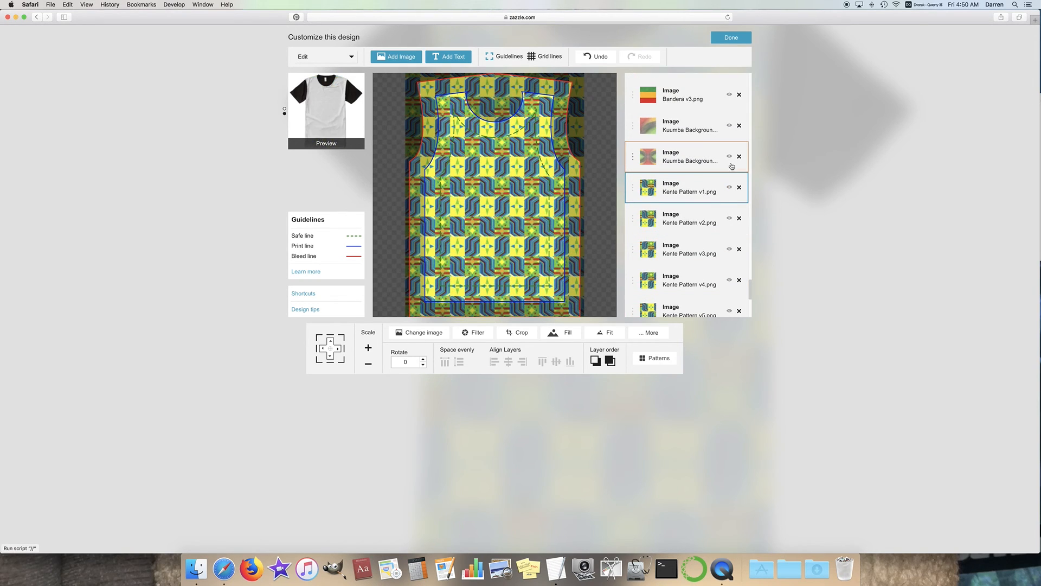
click(731, 162)
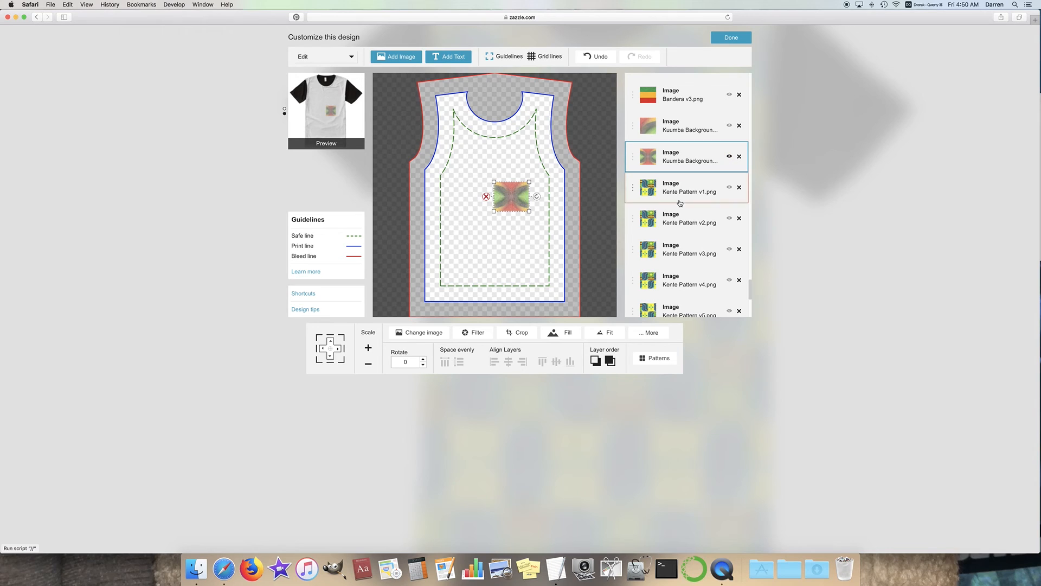
click(564, 333)
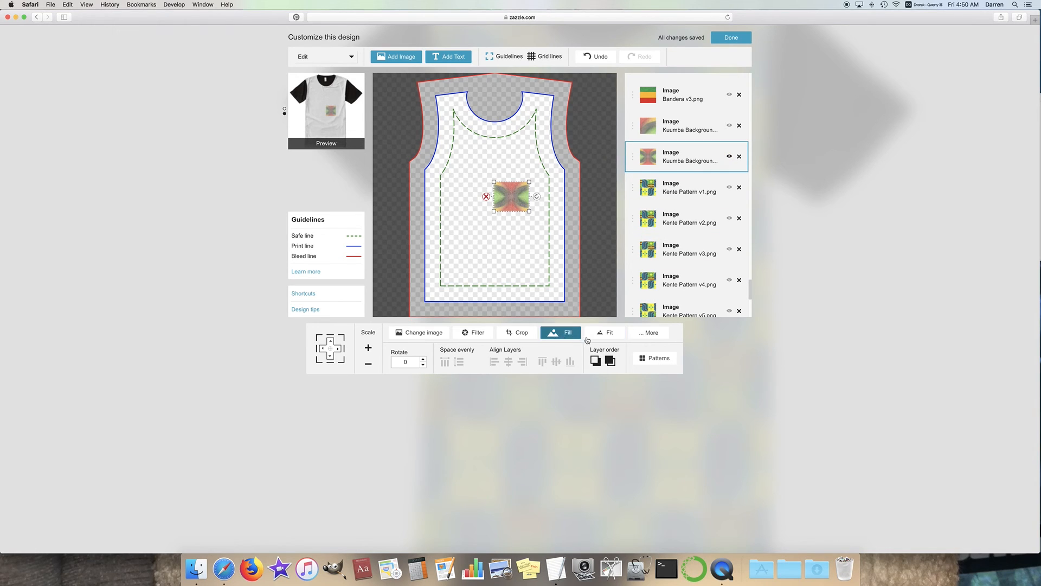
click(604, 336)
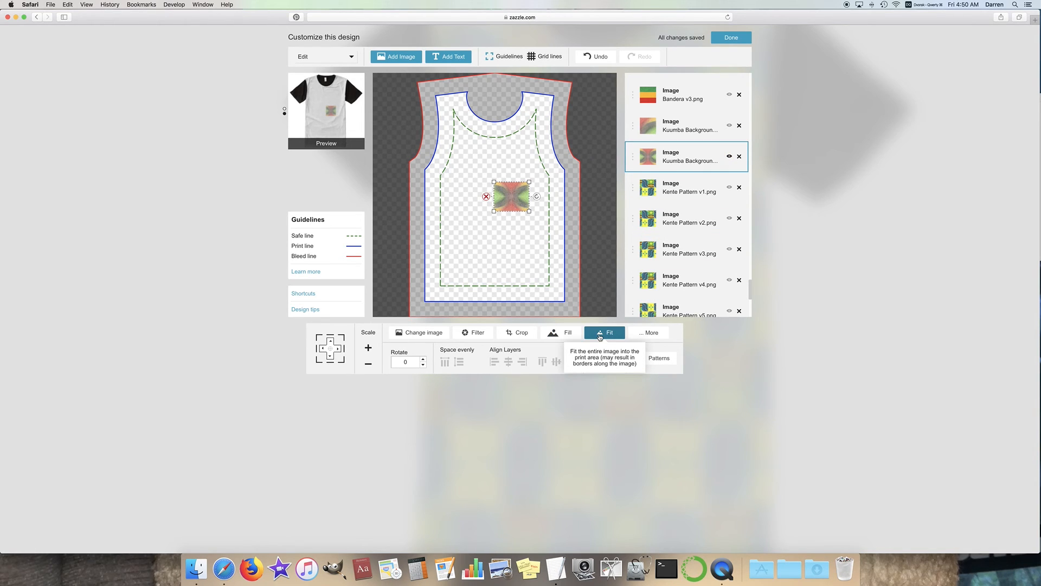
click(729, 156)
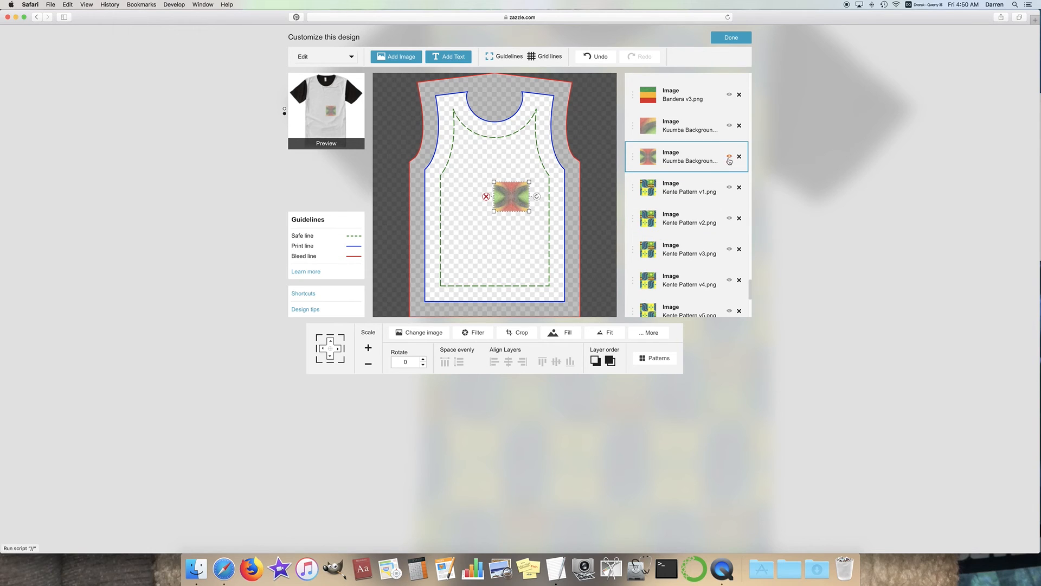
Step: Show the Kente Pattern v1 image, turn off its tiling, and fit the whole image into the print area
click(729, 189)
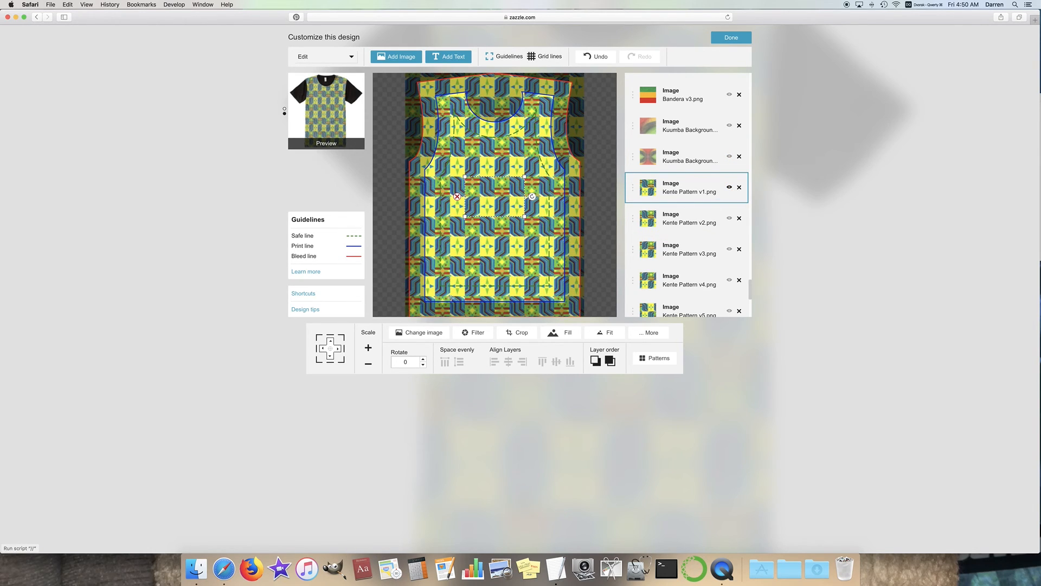
click(649, 332)
click(408, 293)
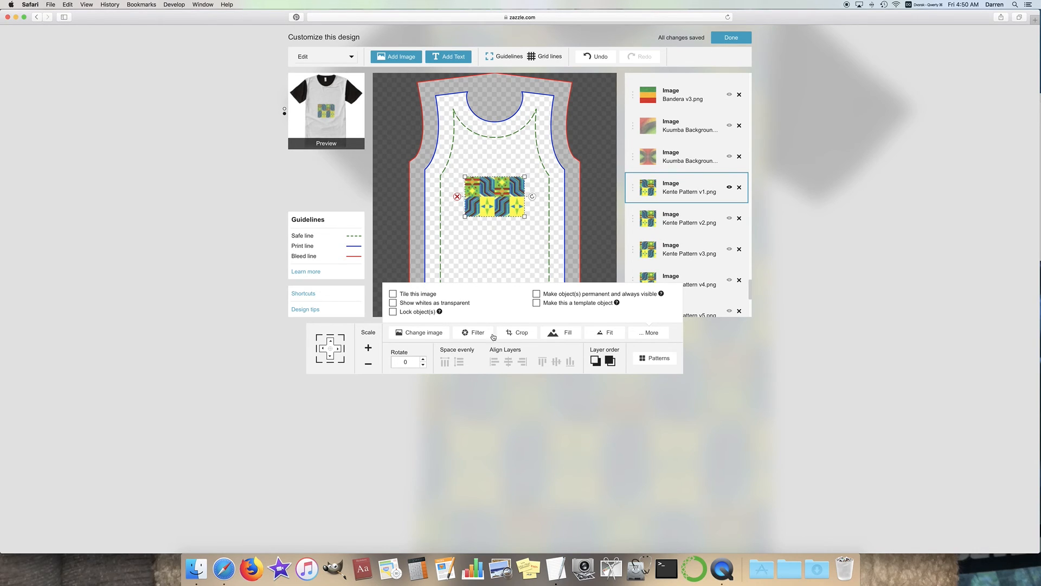
click(521, 421)
click(604, 331)
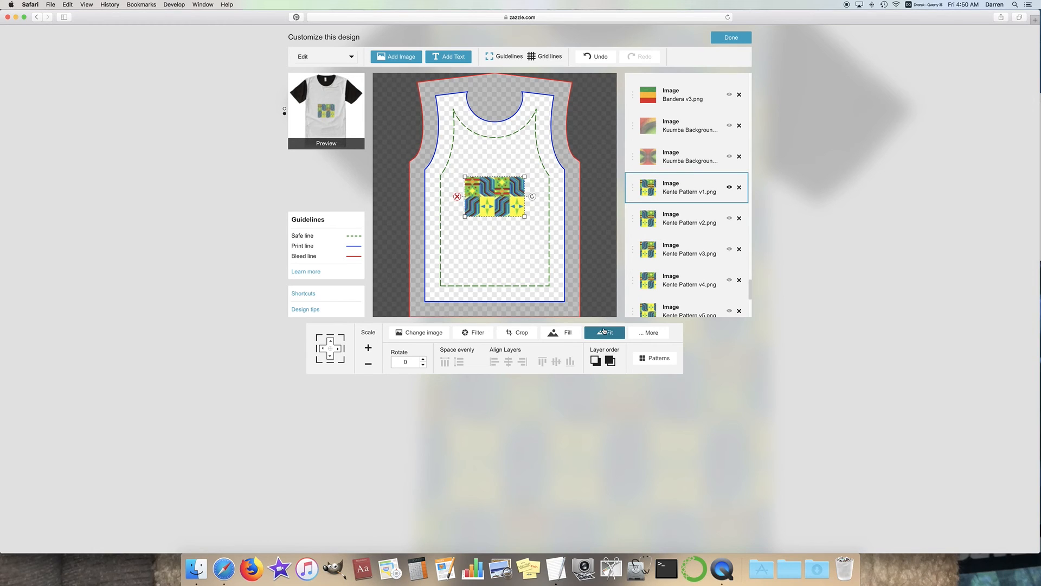
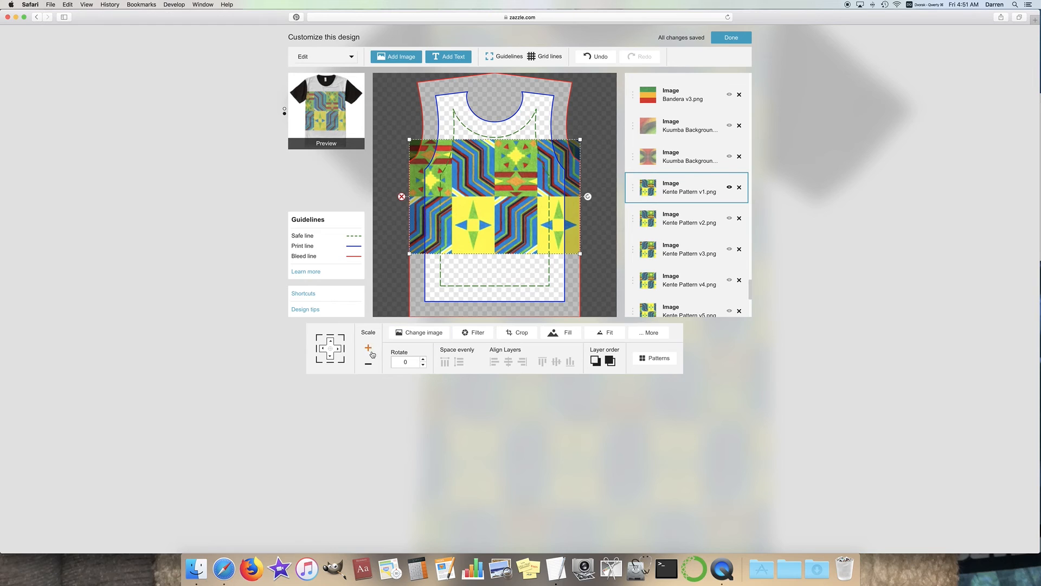
Step: Try Kente Pattern v1 lower on the shirt and filling the print area, and return it to the fitted size
click(330, 358)
click(330, 358)
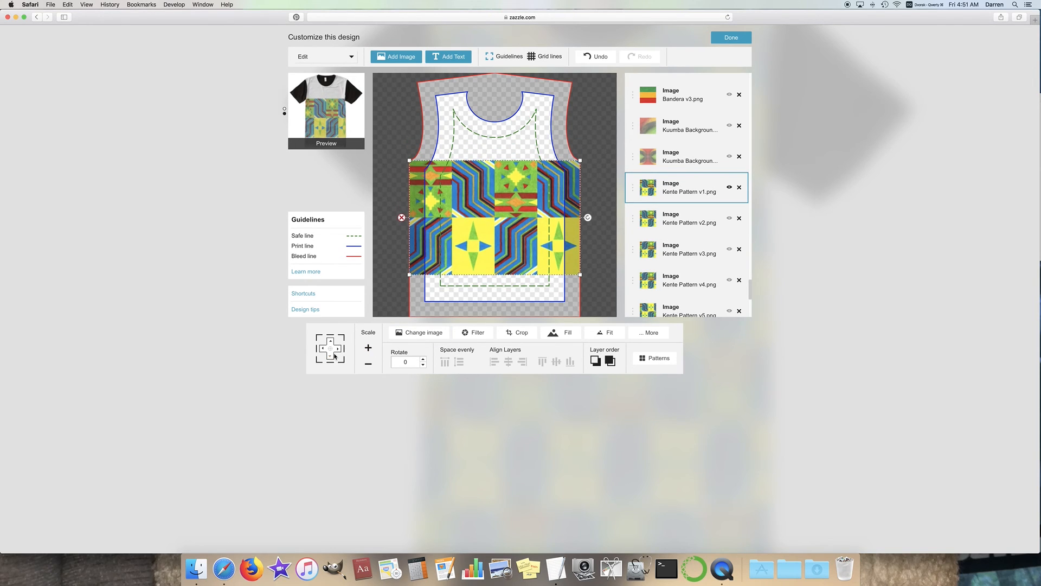
click(330, 358)
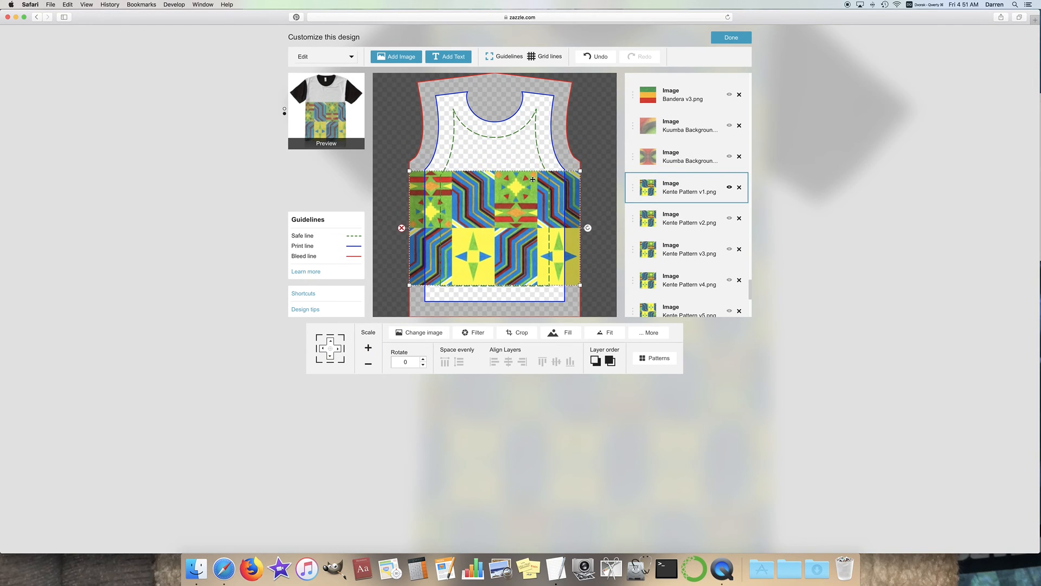
click(604, 333)
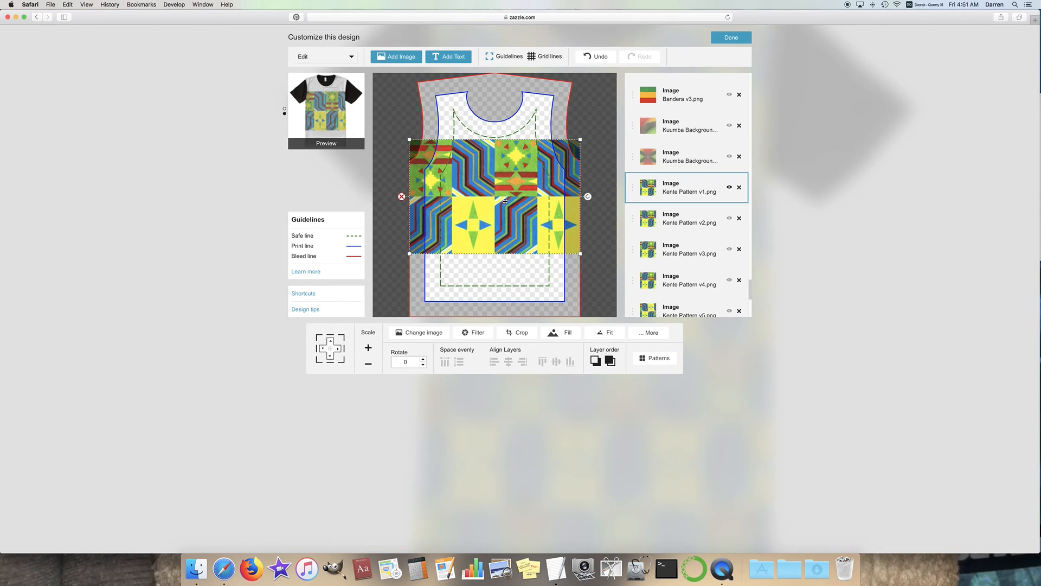
click(563, 335)
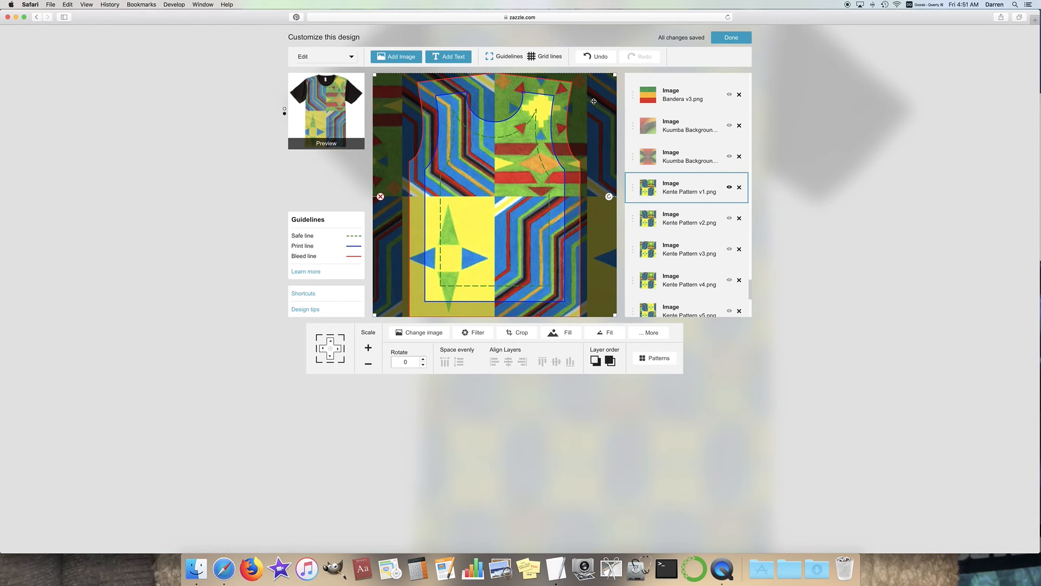
click(605, 333)
Step: Hide Kente Pattern v1, show the upper Kuumba background instead, and make it fill the print area
click(729, 187)
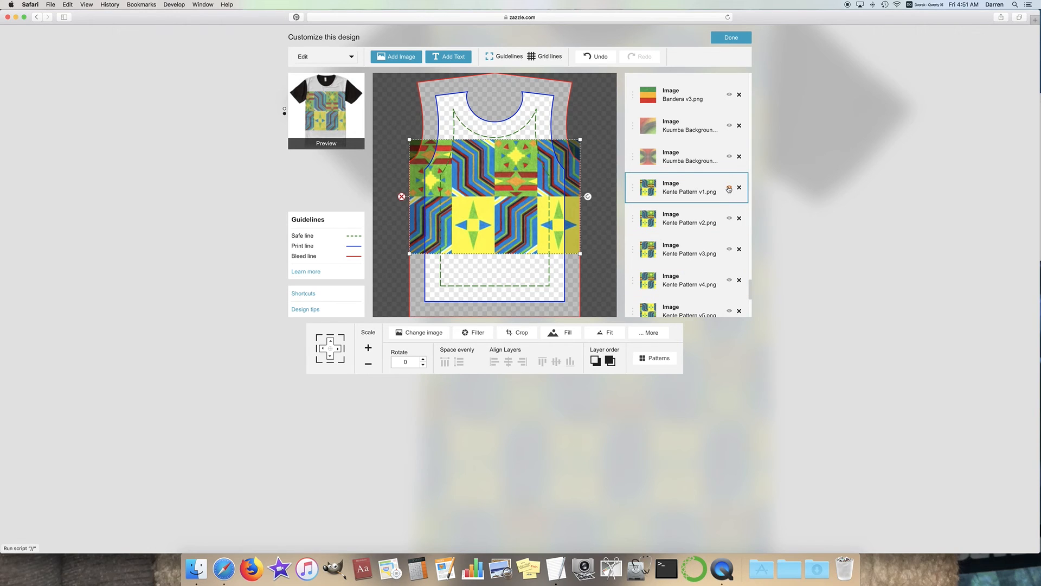
click(730, 157)
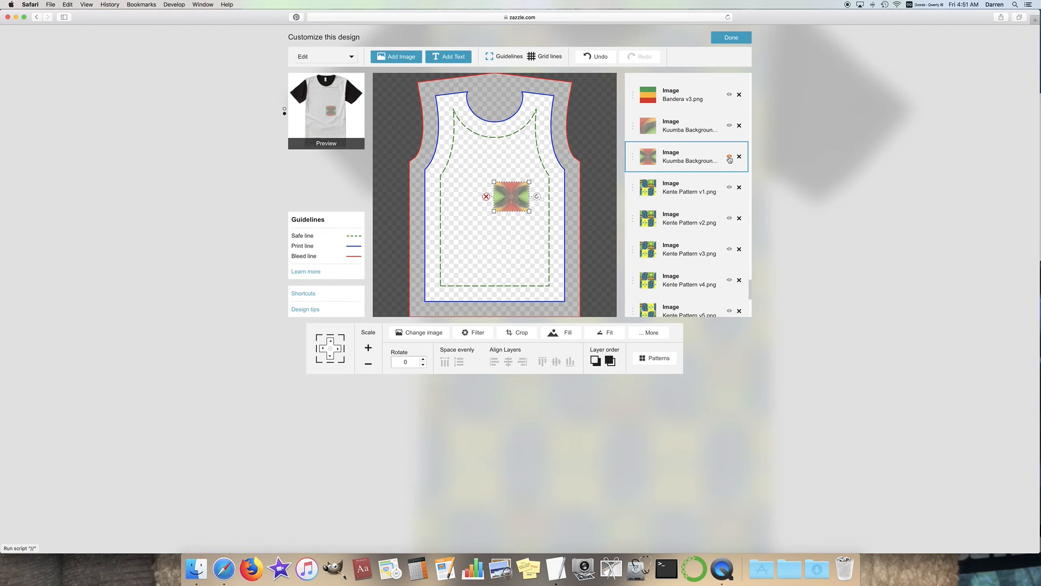
click(729, 126)
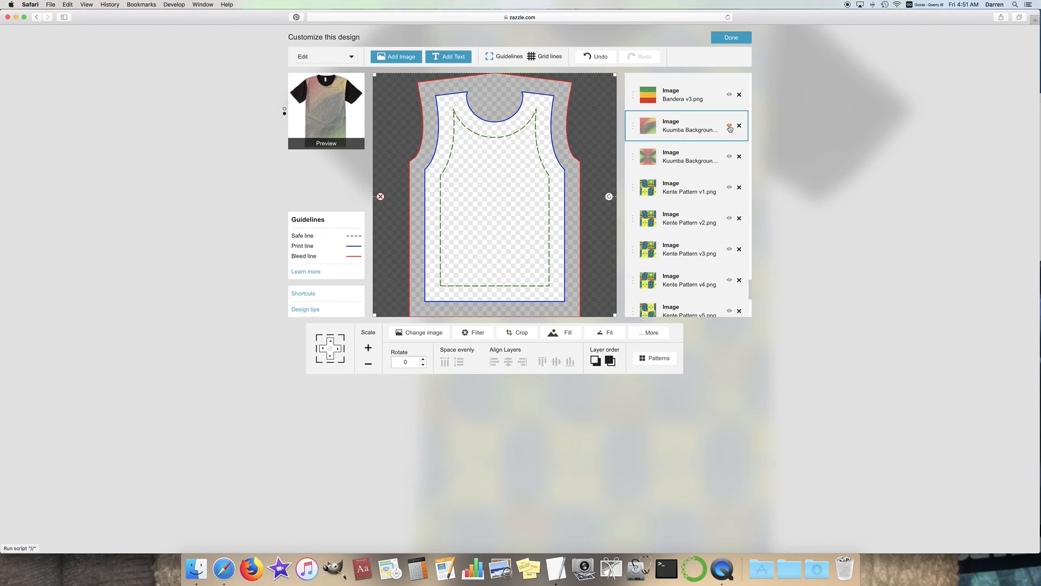
click(605, 332)
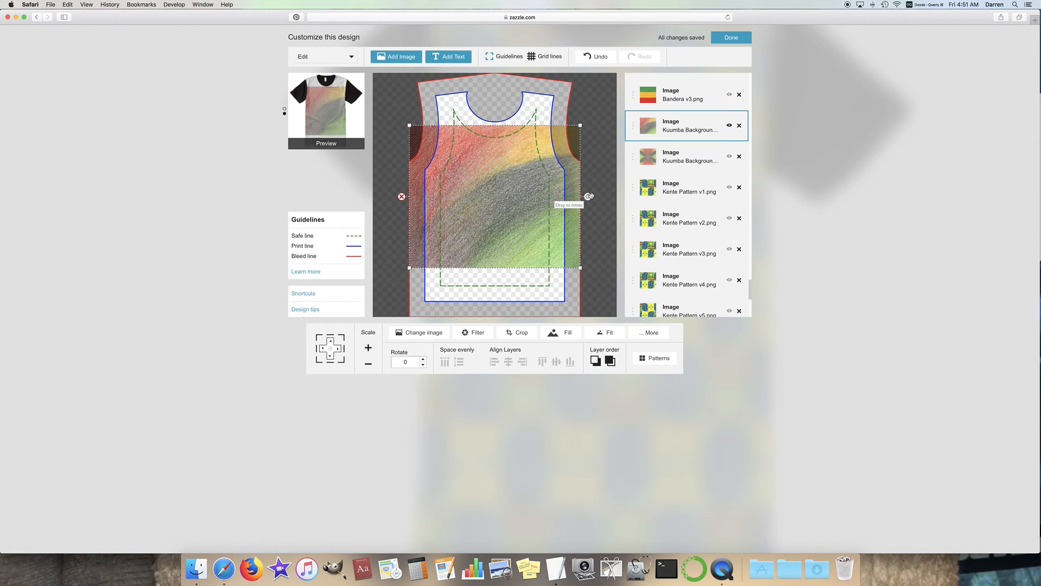
click(566, 333)
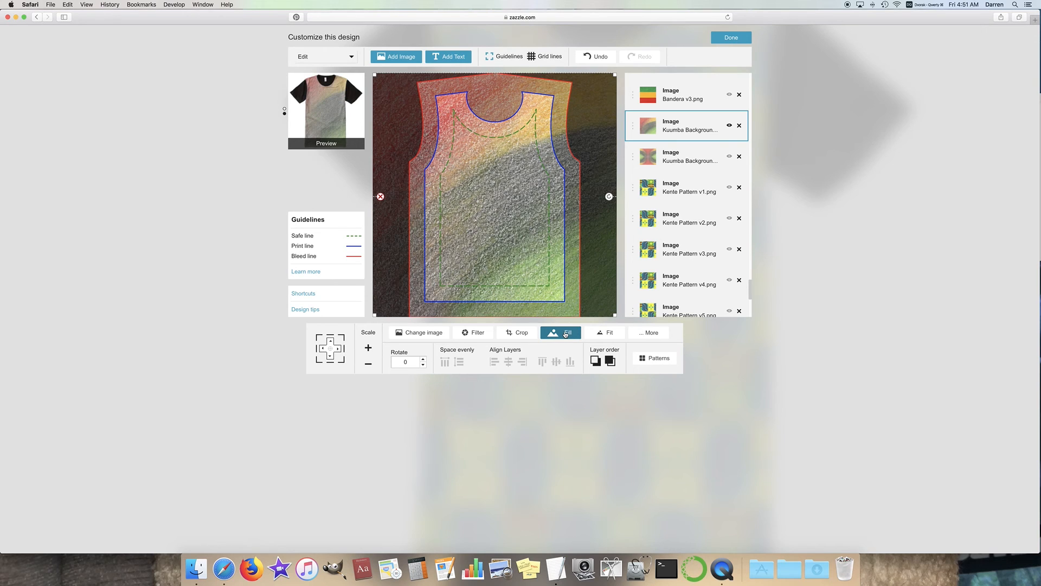
Step: Hide the upper Kuumba background and show the Bandera v3, v2 and v1 flag images
click(730, 126)
scroll(736, 152, up, 2)
click(730, 157)
click(730, 157)
click(730, 127)
click(729, 96)
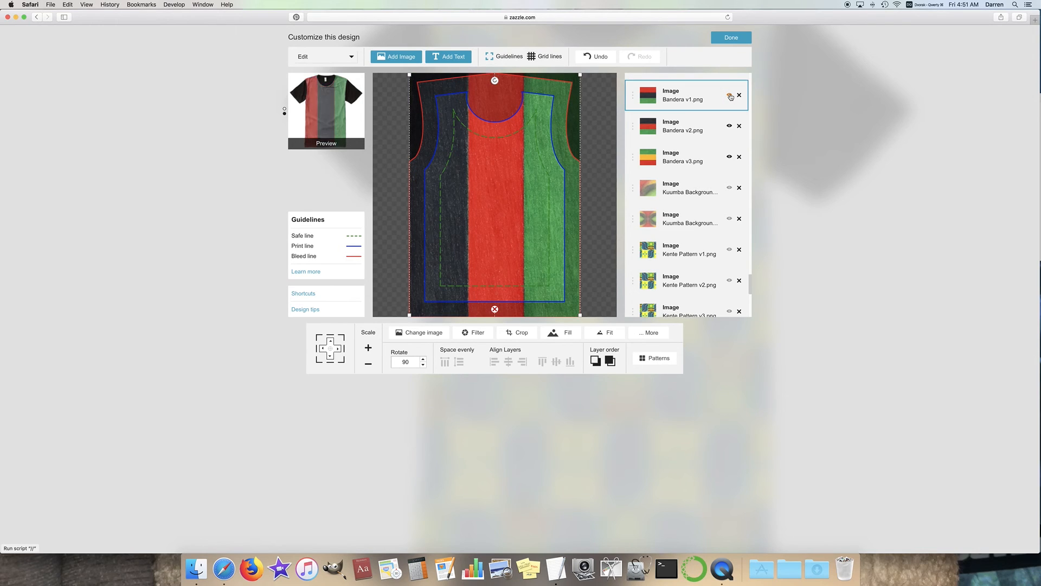
Step: Hide the Bandera v1, v2 and v3 images
click(730, 95)
click(730, 125)
click(730, 158)
Step: Open the color picker for the design background and set a custom red, #C62828
scroll(700, 148, down, 5)
scroll(699, 148, down, 3)
scroll(697, 141, up, 10)
scroll(692, 136, down, 10)
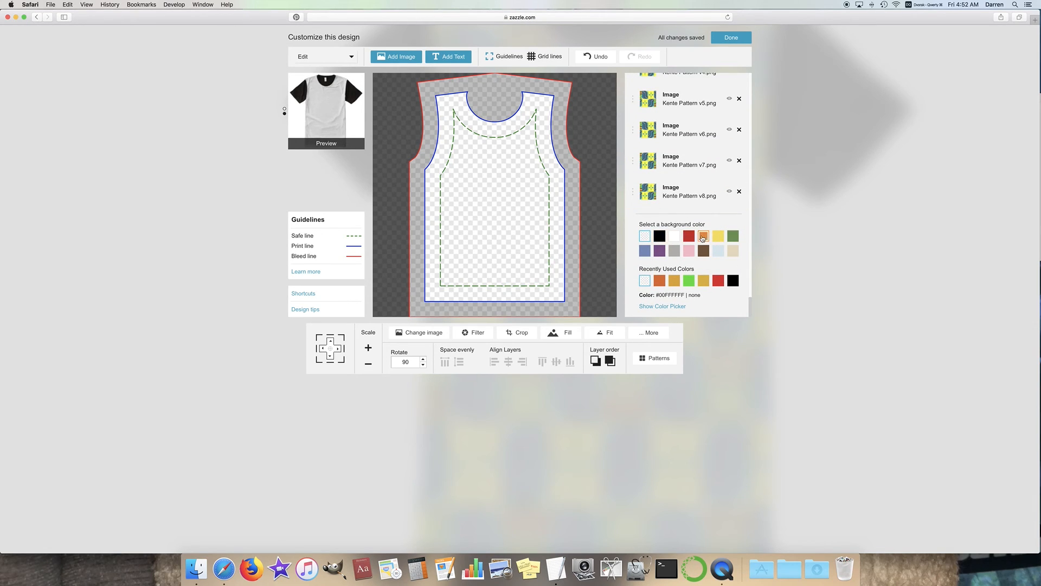
click(683, 307)
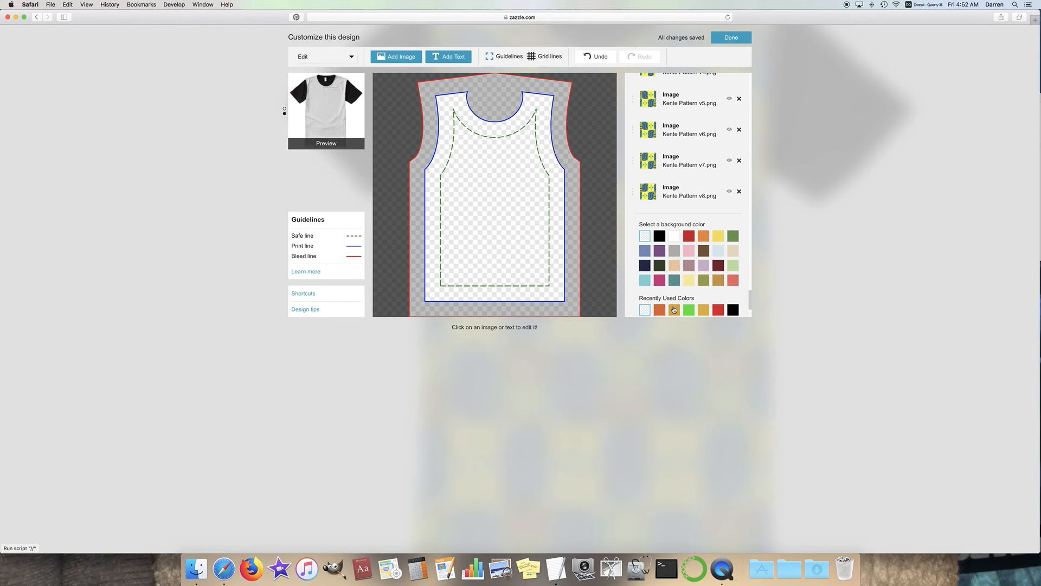
click(689, 258)
click(721, 249)
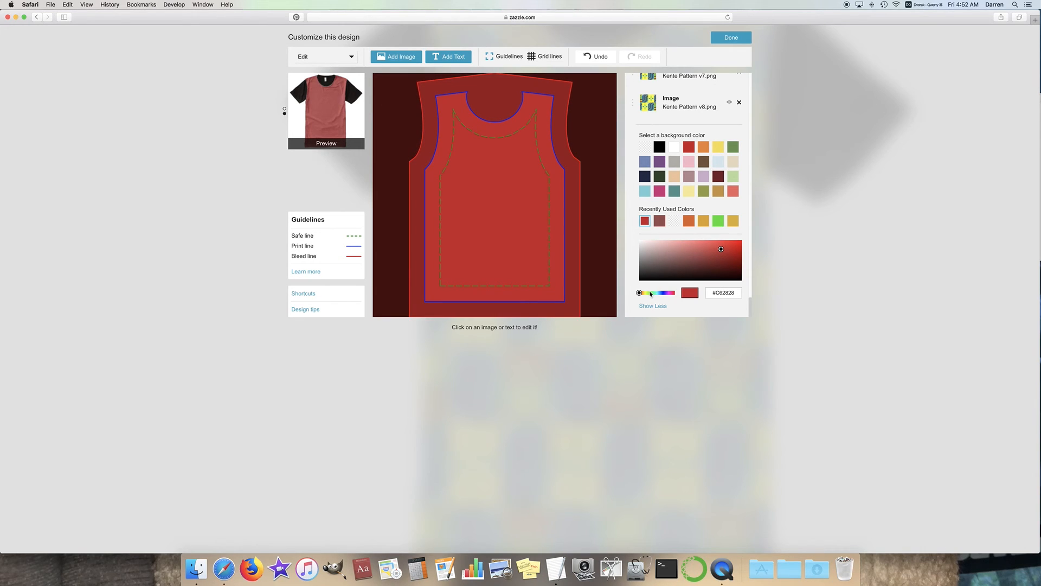
Step: Shift the background hue to yellow-green #BDC628, and reset the background color to none
click(650, 294)
click(651, 296)
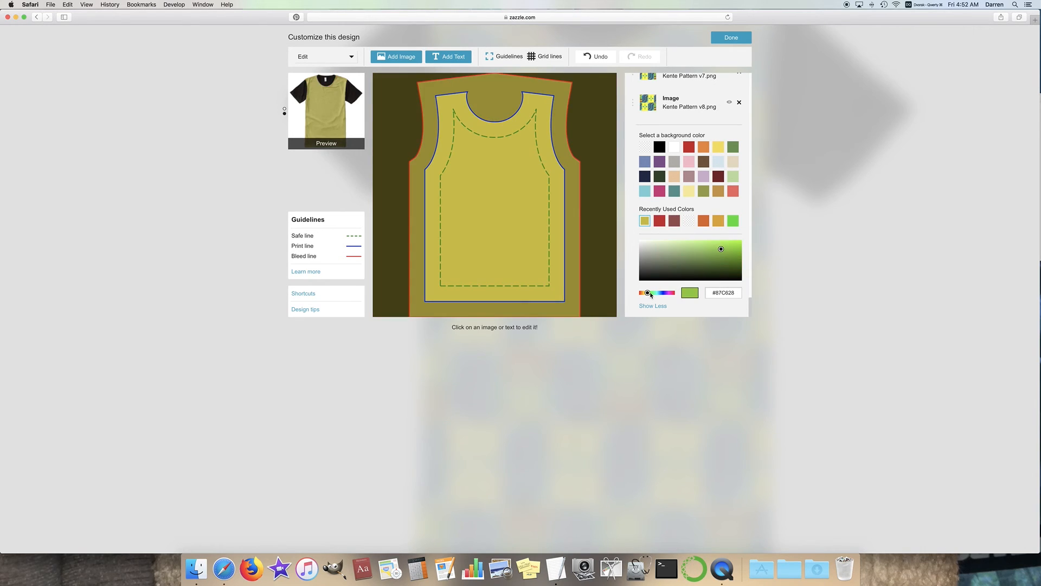
drag(651, 295, 646, 295)
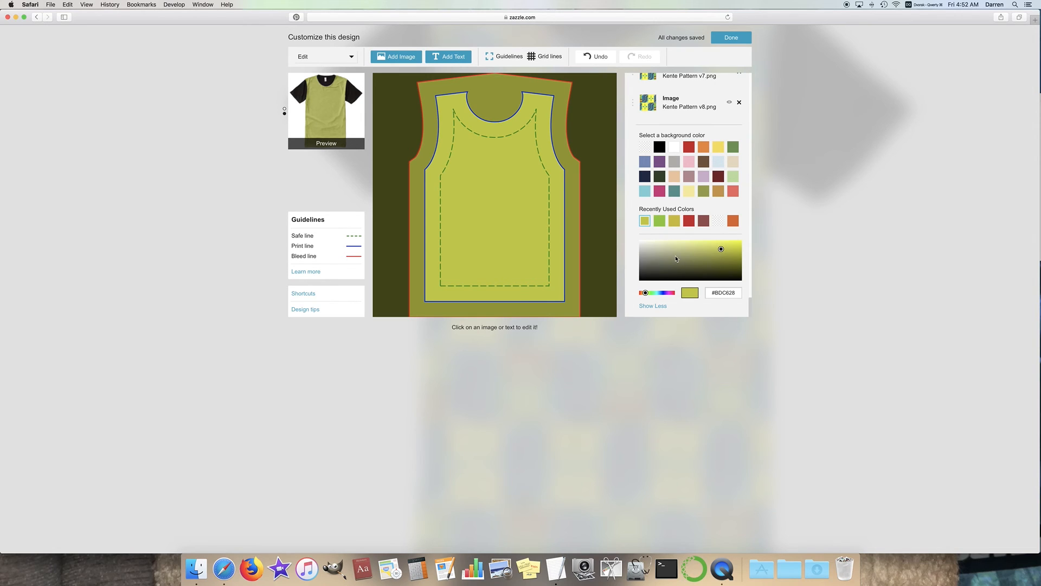
click(645, 147)
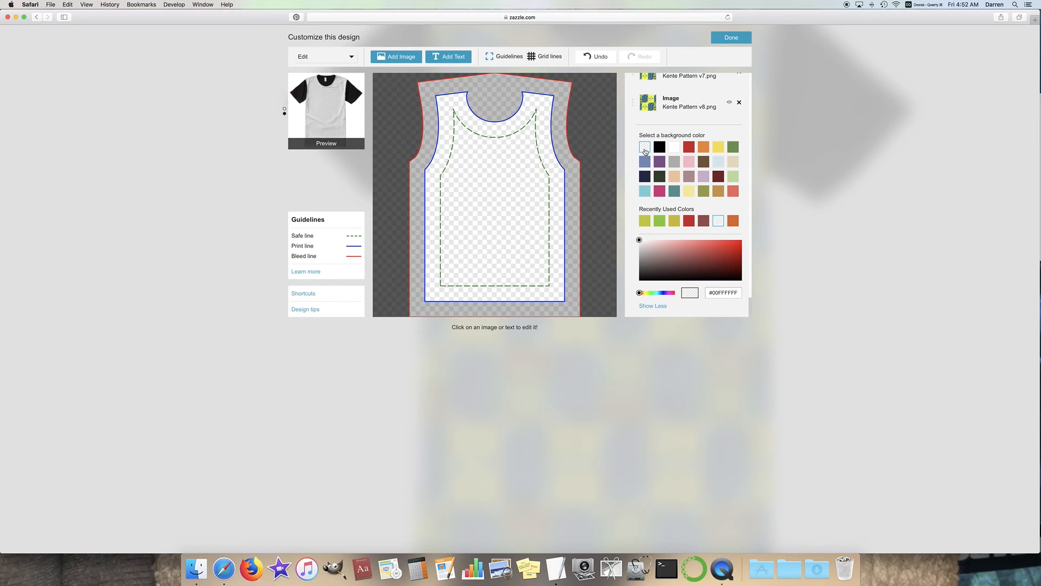
Step: Show the lower Kuumba background, tile it across the shirt front, and check the enlarged product preview
scroll(668, 210, up, 10)
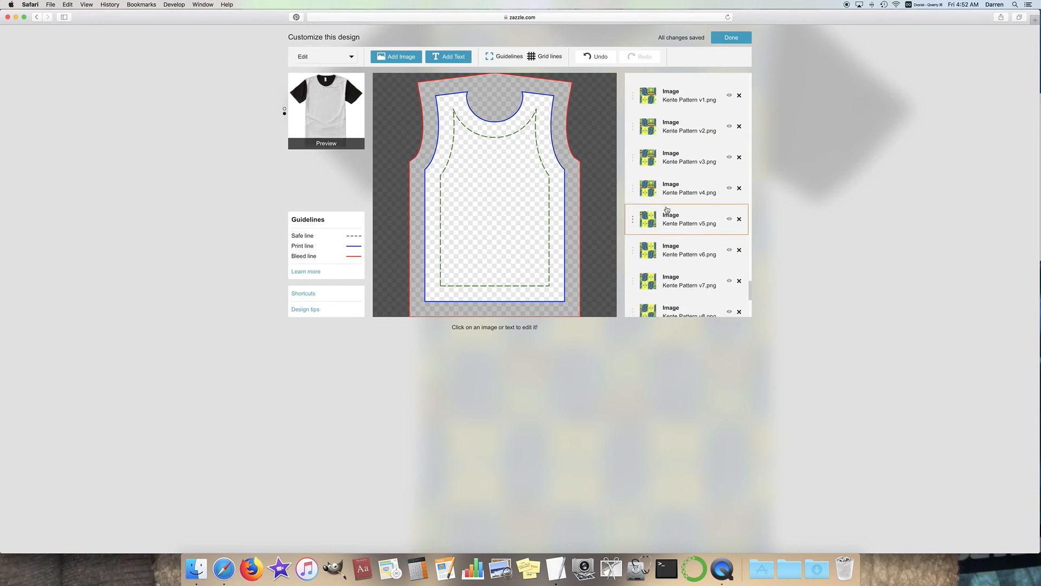
scroll(667, 211, up, 5)
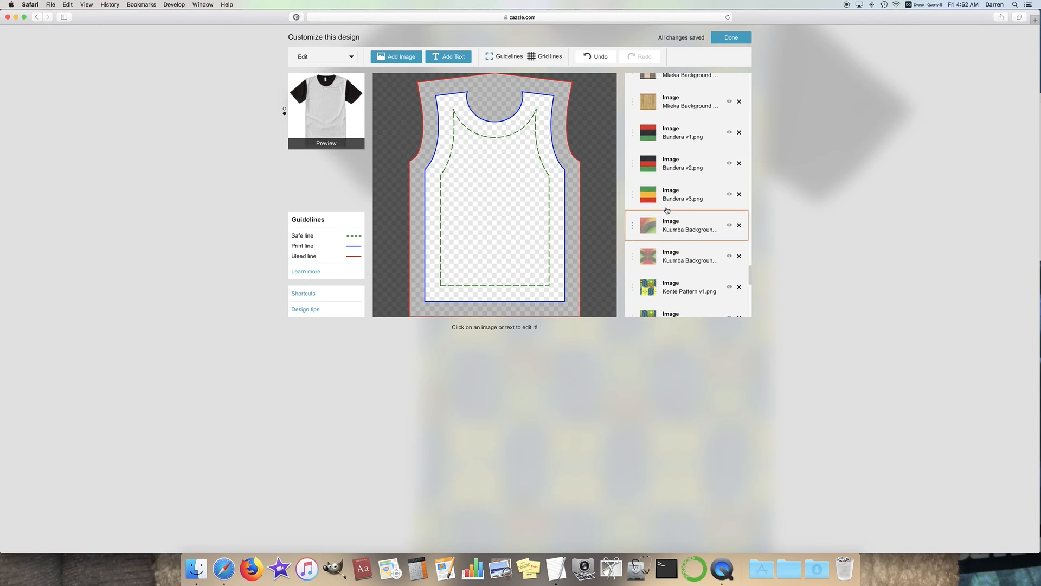
click(727, 248)
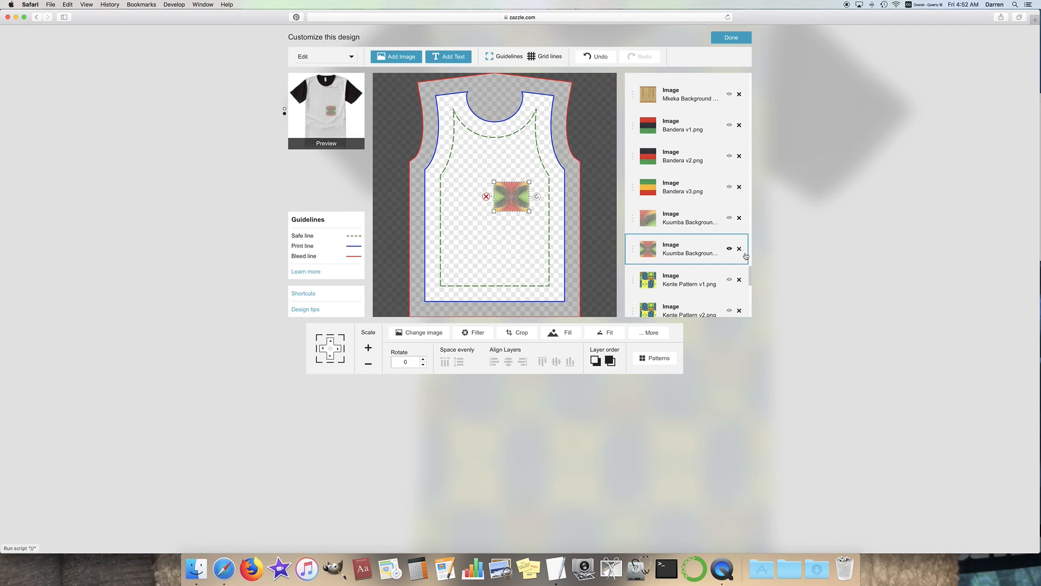
click(651, 333)
click(409, 298)
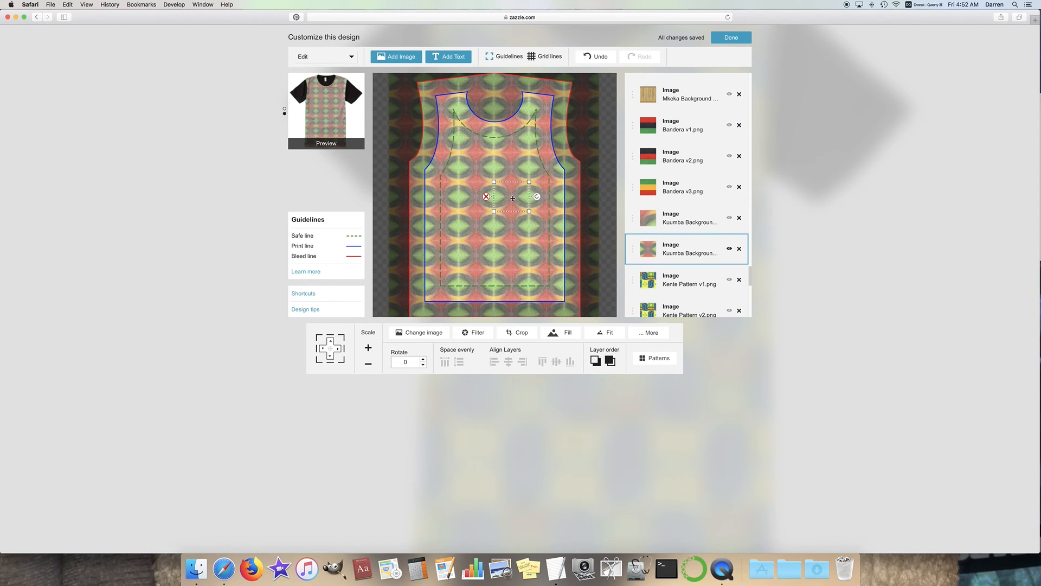
click(343, 133)
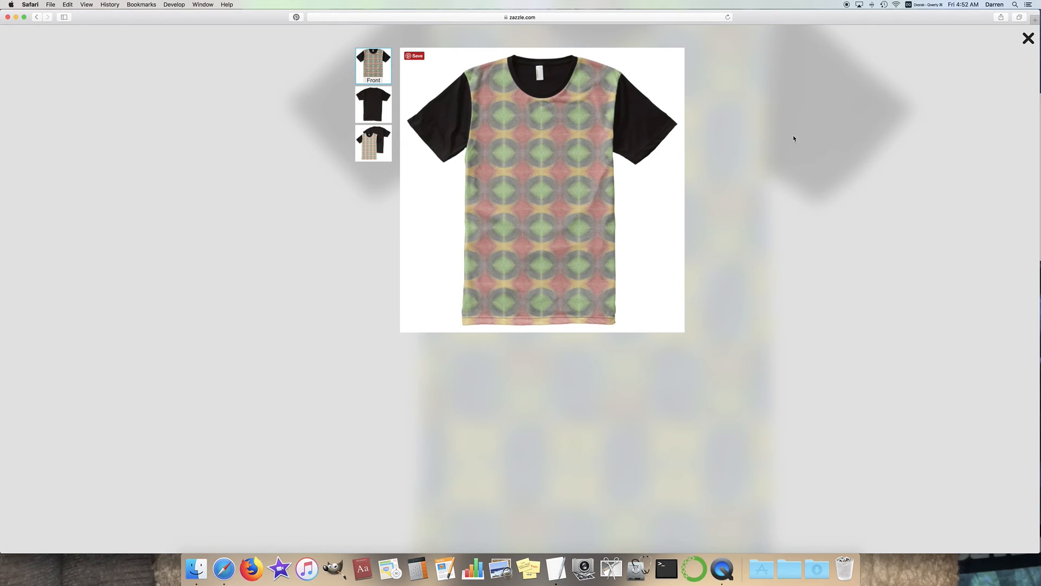
click(1028, 38)
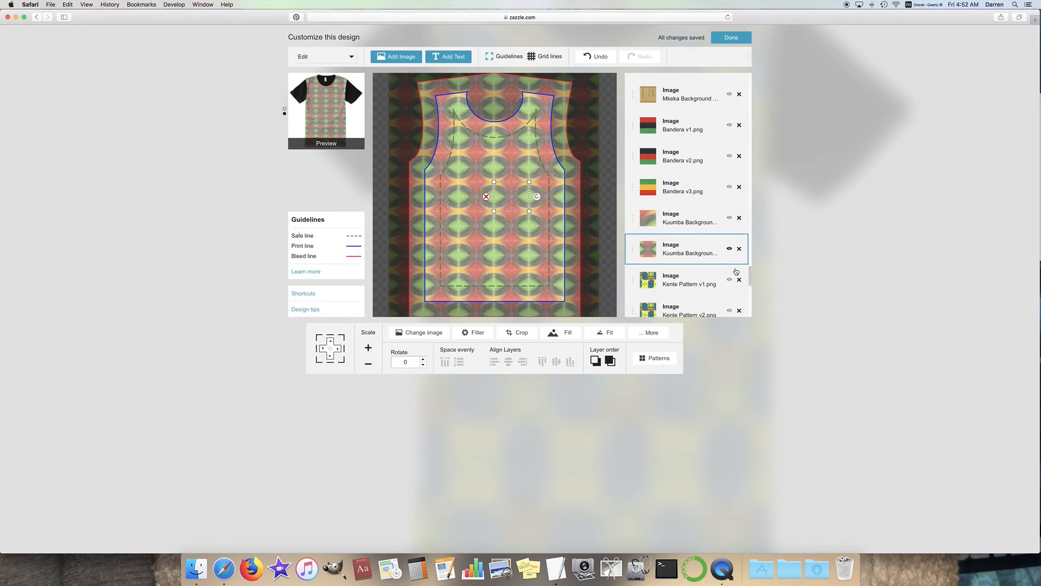
Step: Fill the print area with the lower Kuumba background, check the enlarged preview, and undo the fill
click(562, 336)
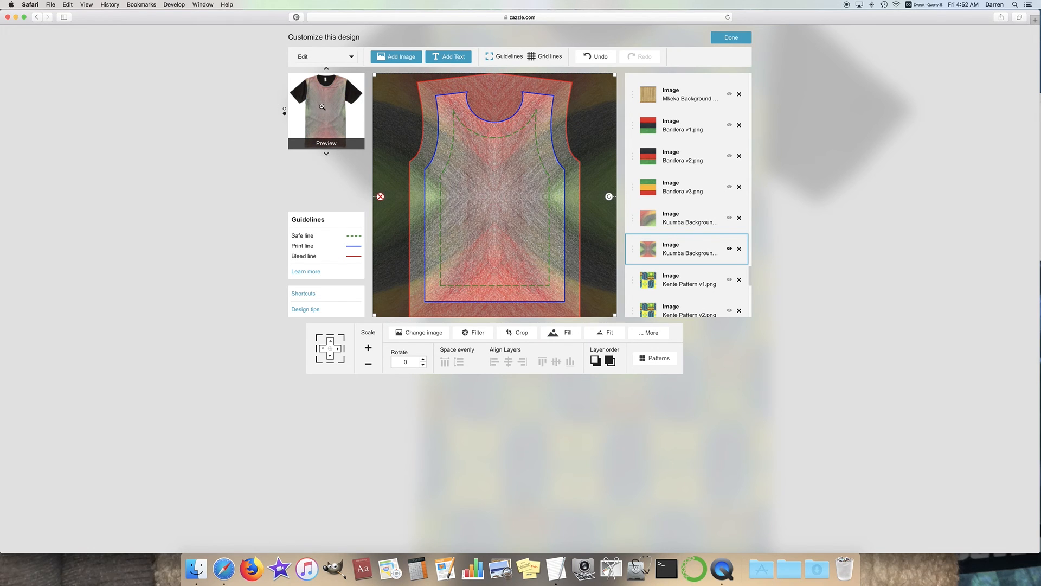
click(323, 107)
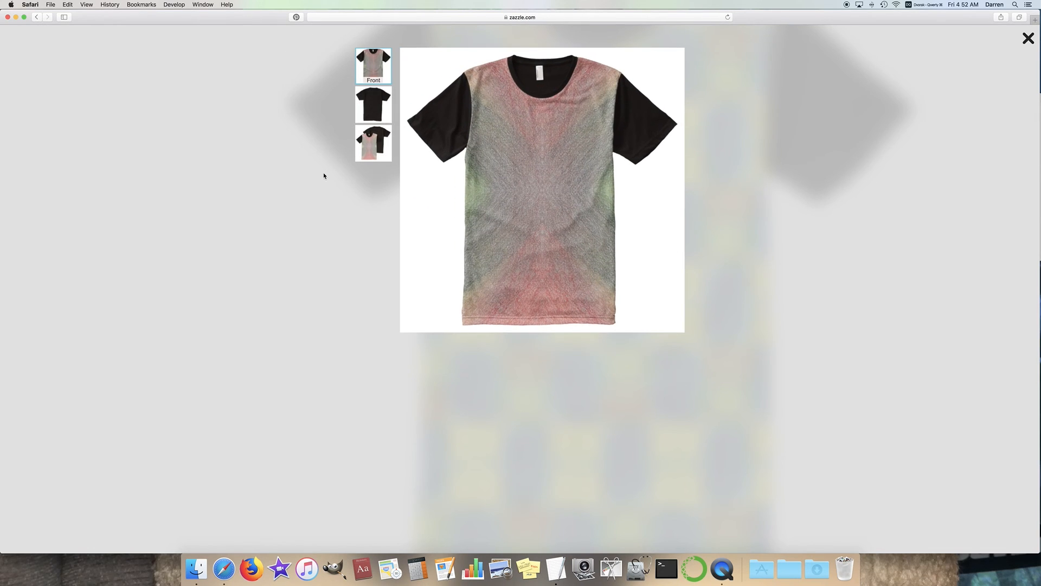
click(1029, 40)
click(598, 57)
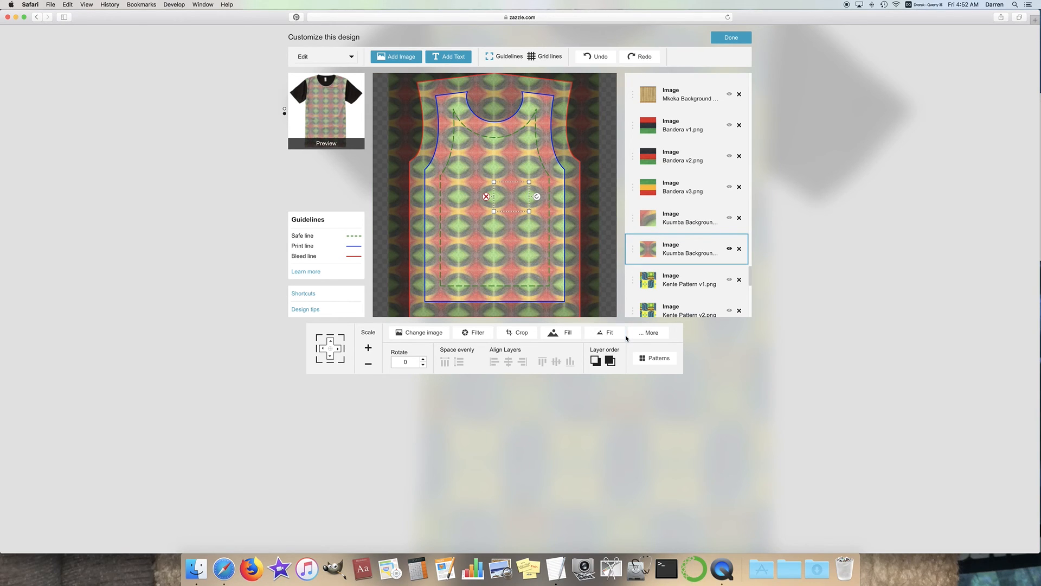
Step: Turn off tiling for the lower Kuumba background
click(651, 333)
click(418, 297)
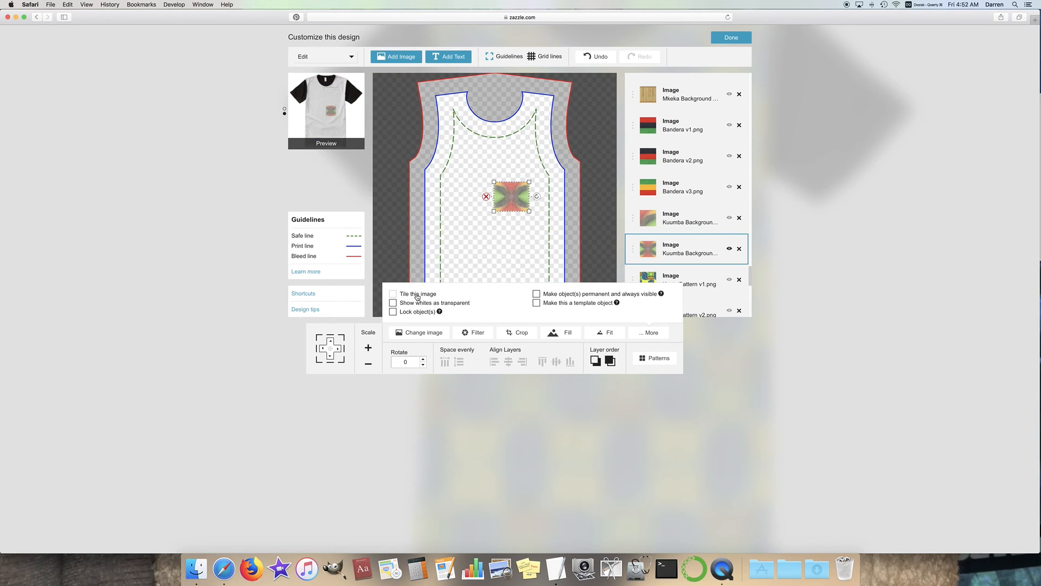
Step: Crop the lower Kuumba background to its central vertical strip, trimming about a third from both the left and right sides
click(667, 385)
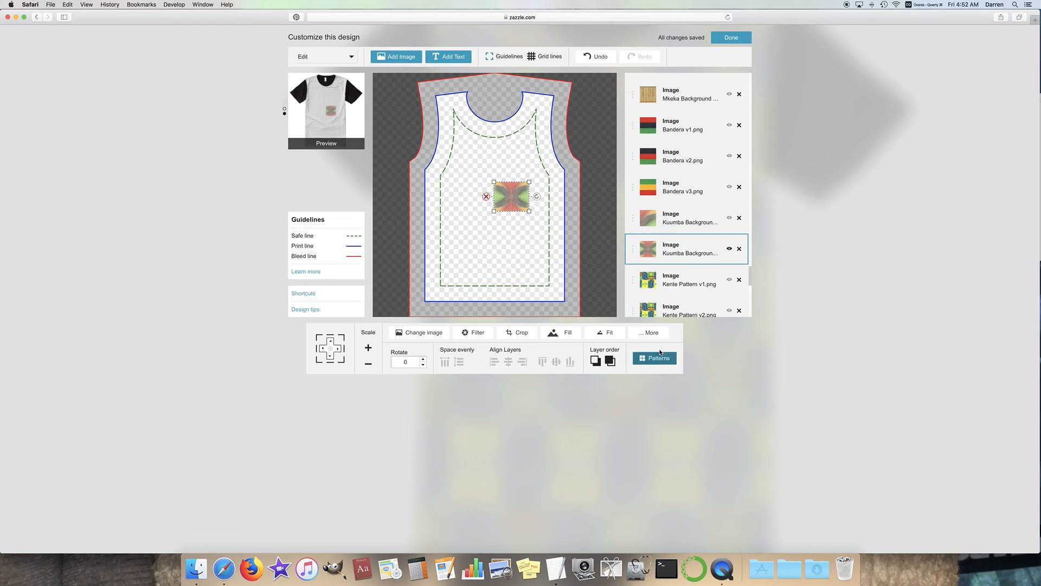
click(520, 333)
drag(413, 202, 492, 201)
drag(656, 197, 576, 198)
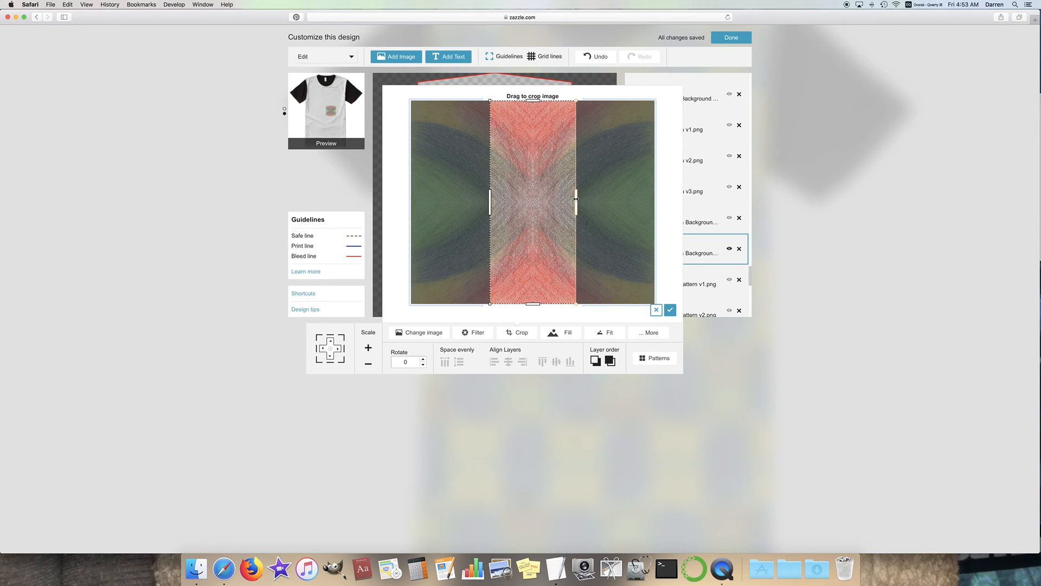
click(671, 310)
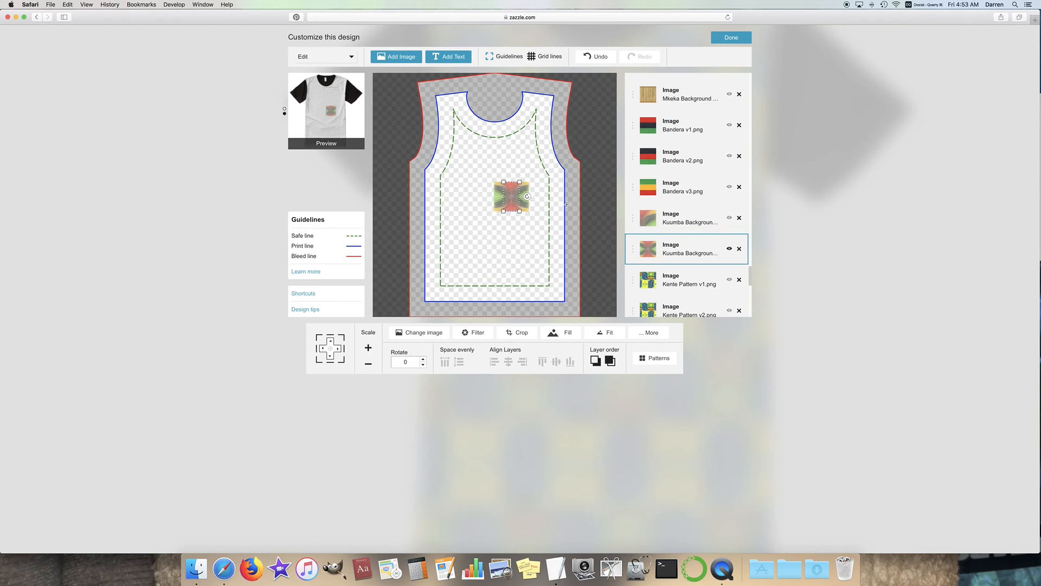
Step: Tile the cropped Kuumba background across the shirt front and check the enlarged product preview
click(656, 333)
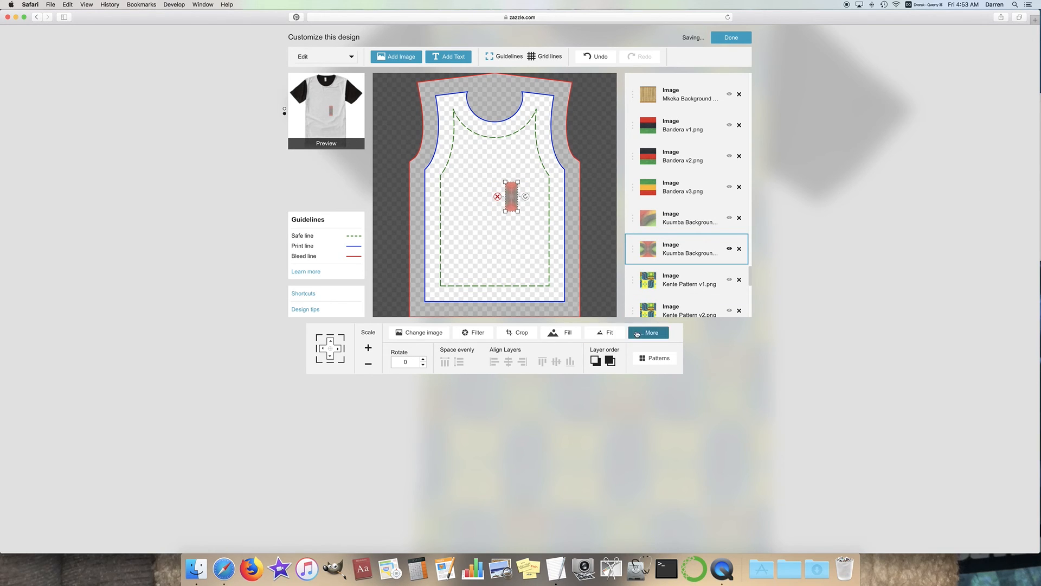
click(426, 294)
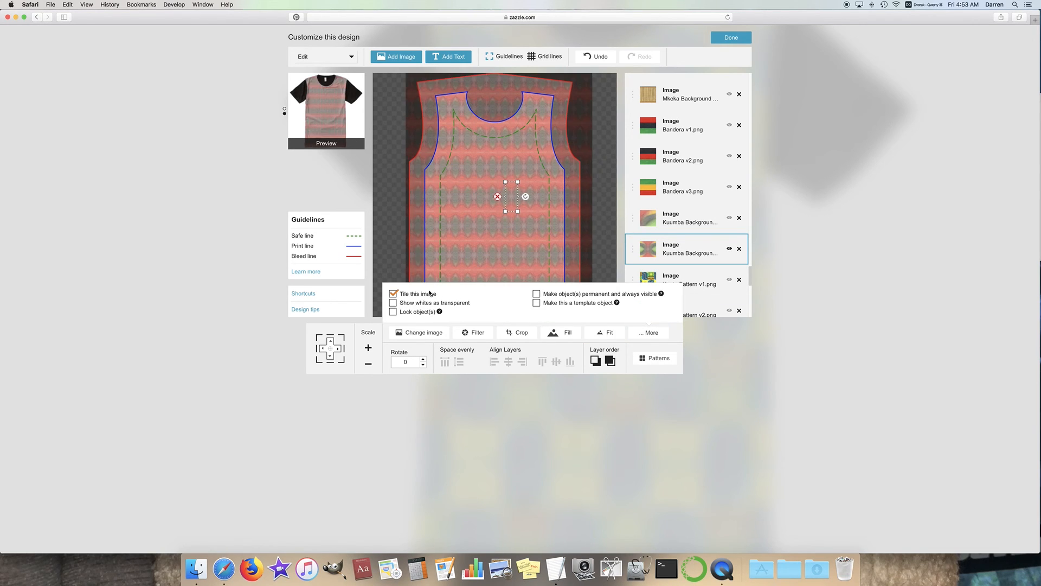
click(329, 98)
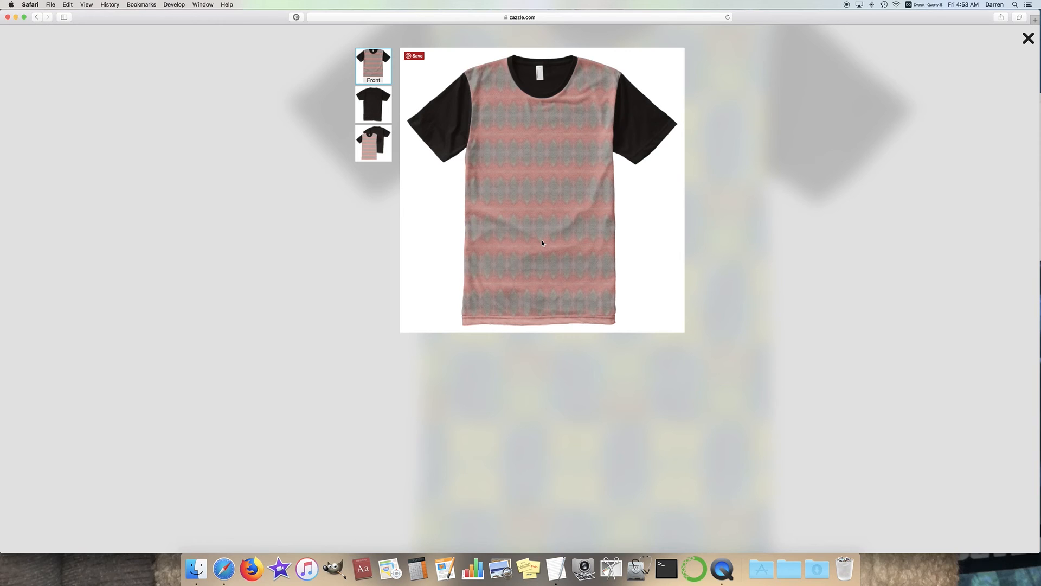
click(1024, 48)
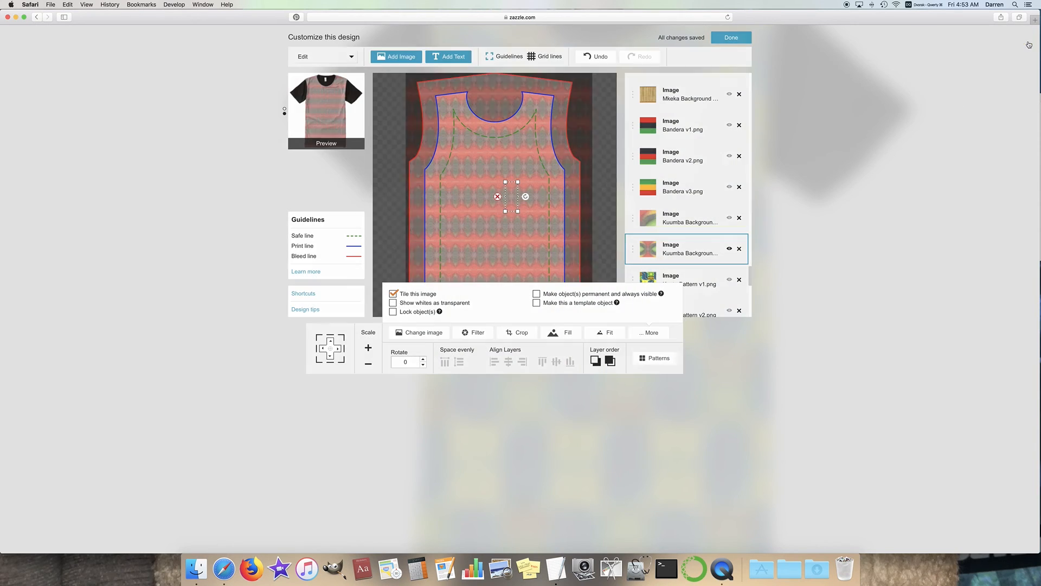
click(793, 367)
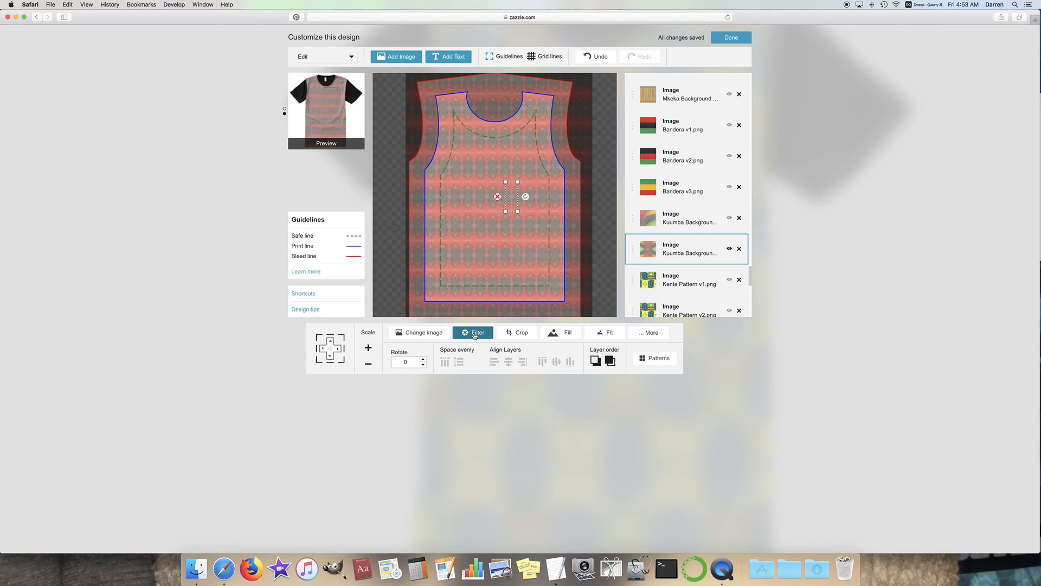
Step: Browse the available image filters for the tiled Kuumba background without applying one
click(475, 332)
scroll(420, 294, right, 10)
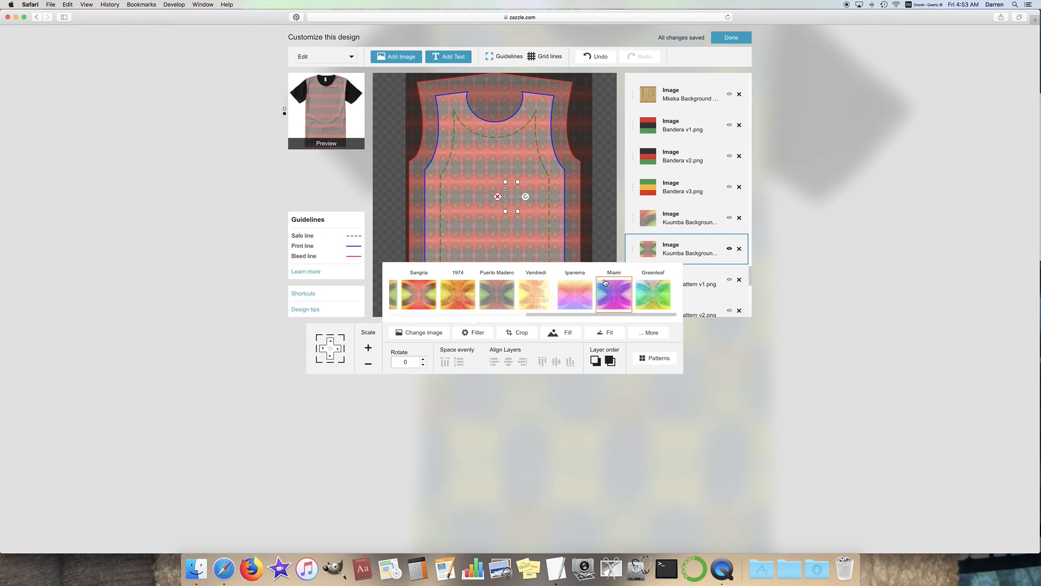
scroll(660, 287, left, 10)
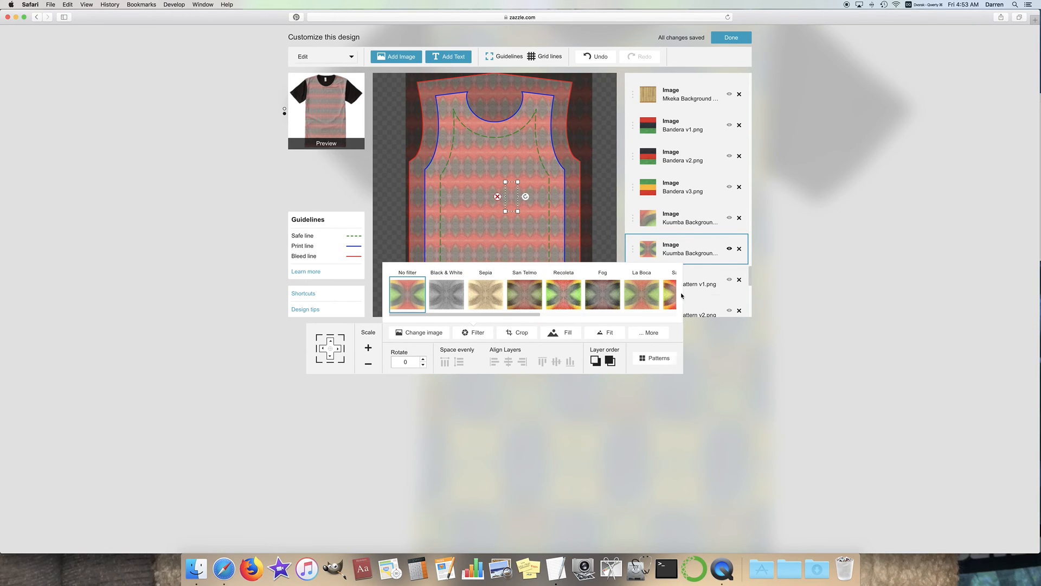
click(629, 383)
Step: Turn off tiling for the cropped Kuumba background
click(651, 332)
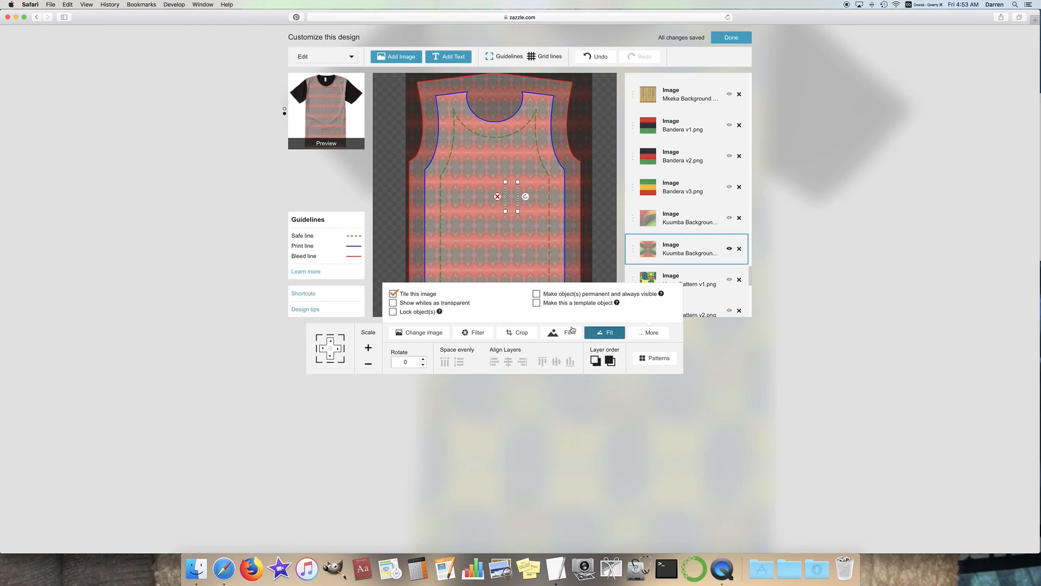
click(415, 294)
click(415, 294)
click(464, 419)
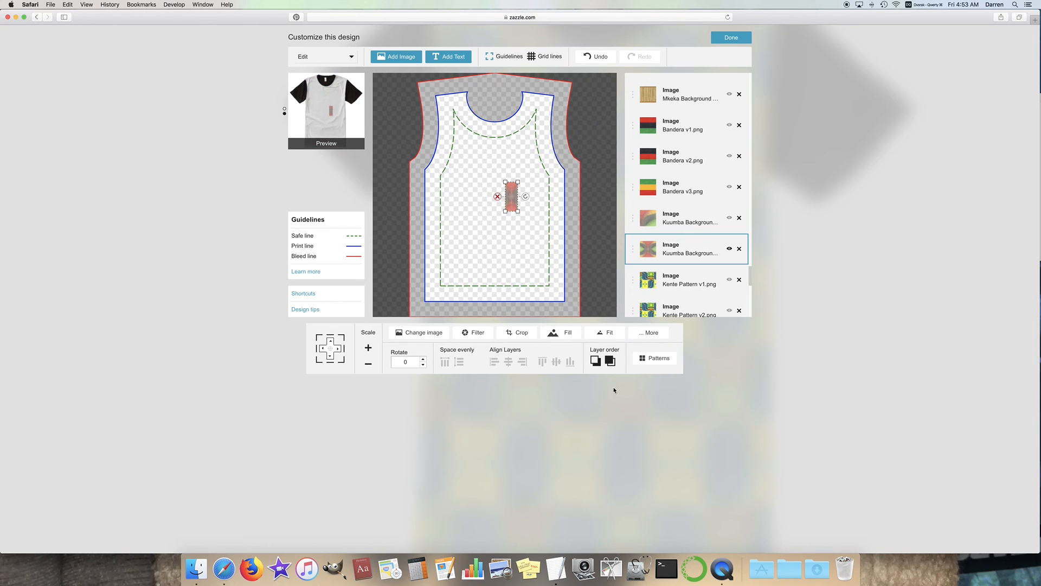
Step: Fit the cropped Kuumba background to the print area, and undo the fit
click(657, 359)
click(606, 332)
click(642, 335)
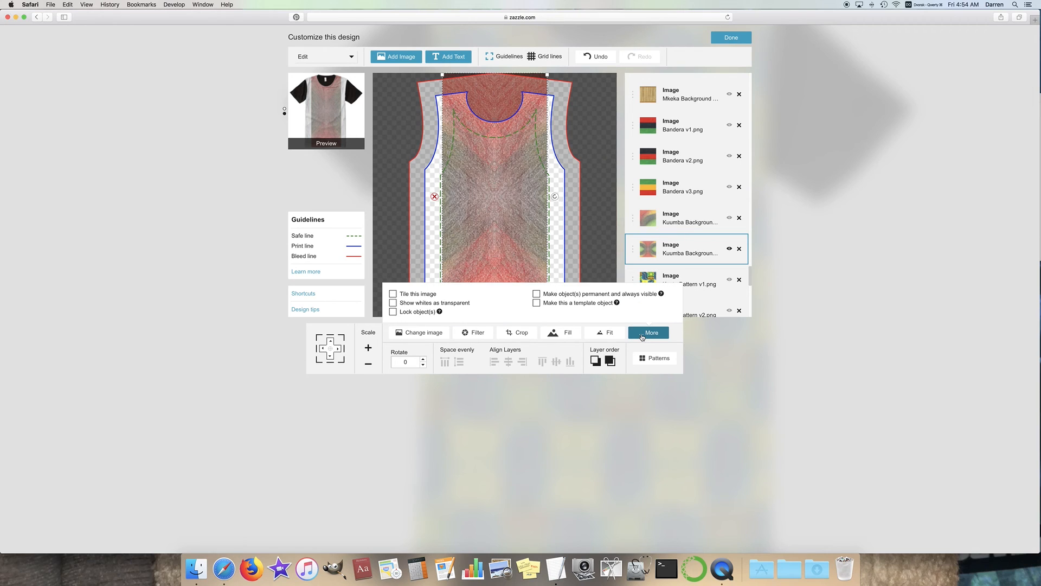
click(595, 57)
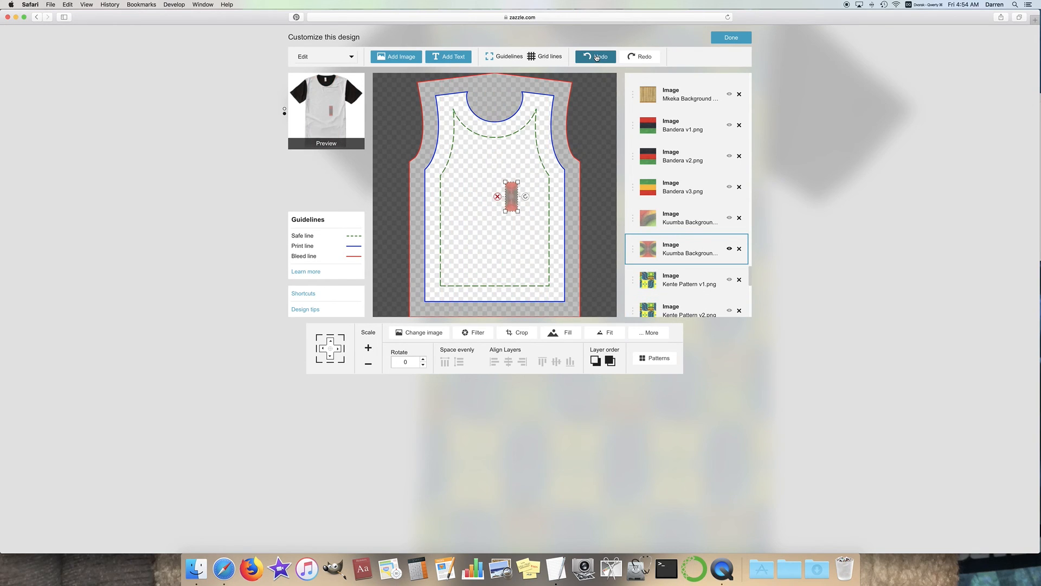
Step: Tile the small cropped Kuumba background across the shirt front again
click(653, 333)
click(406, 294)
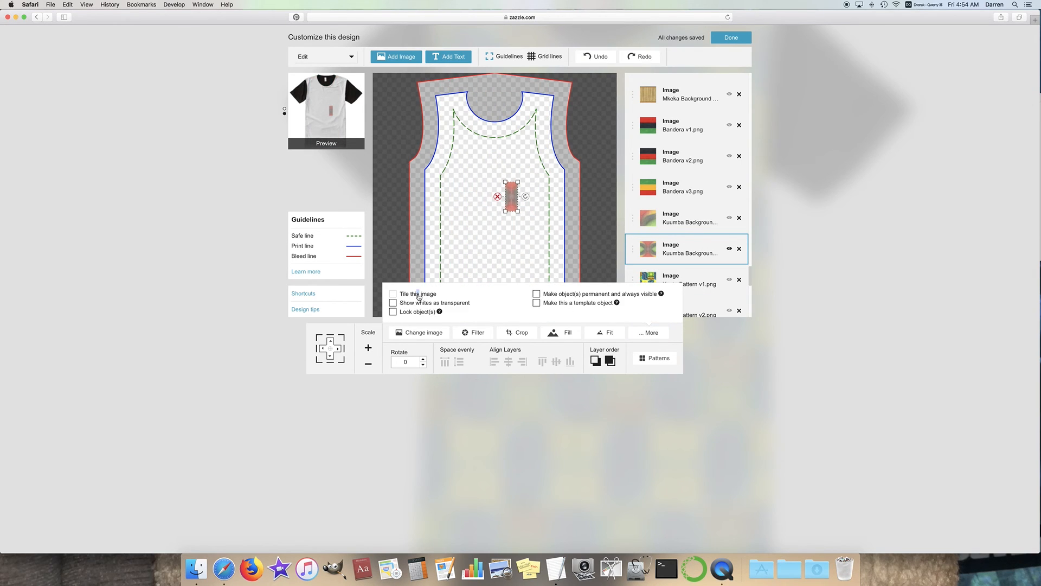
click(561, 397)
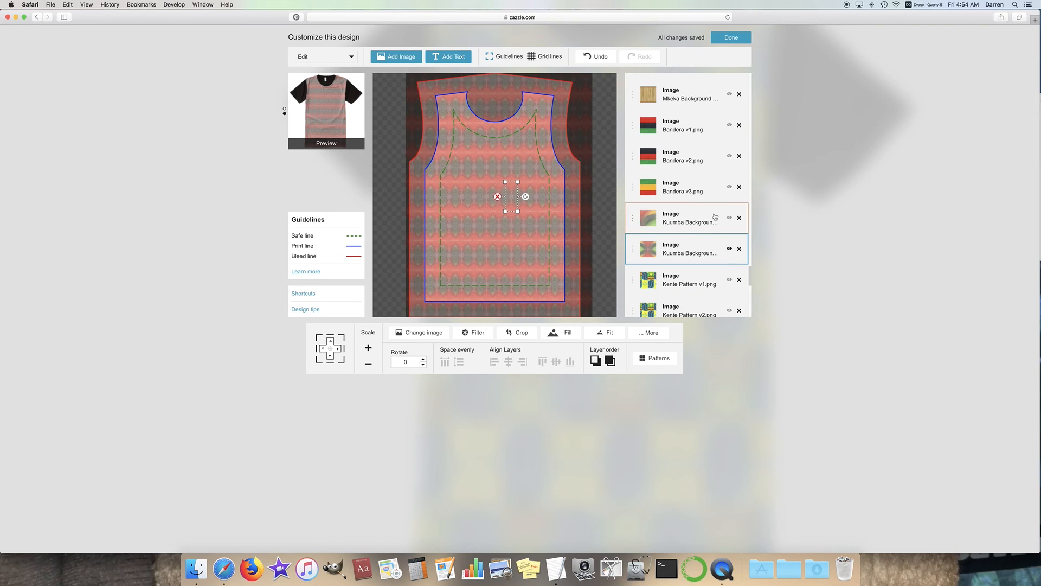
Step: Show the Bandera v3.png flag layer listed just above the Kuumba backgrounds
click(729, 188)
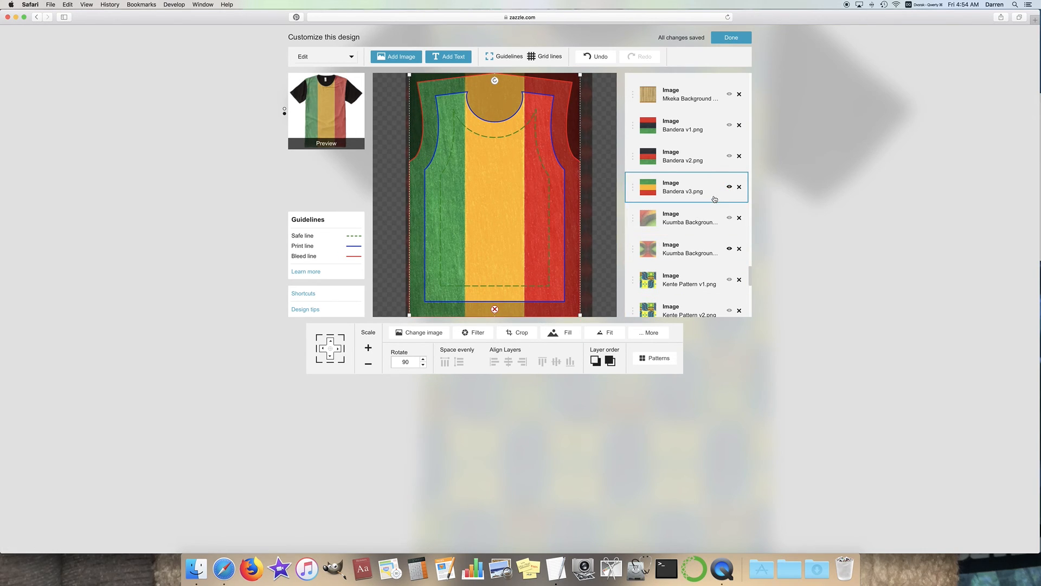
scroll(708, 202, up, 3)
scroll(697, 198, down, 3)
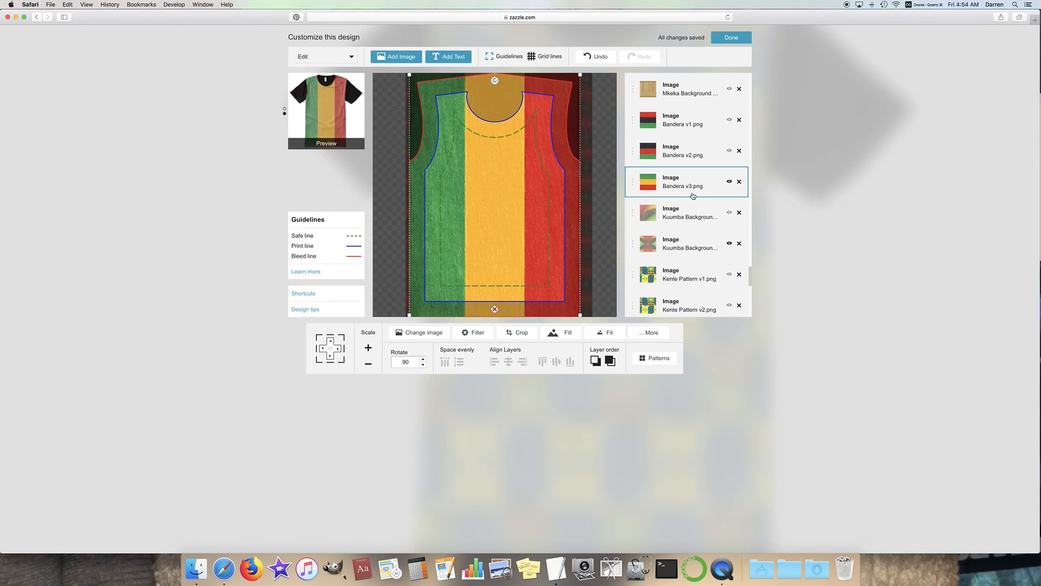
Step: Look up how to duplicate an object in the editor's shortcut list, and close the list
click(305, 297)
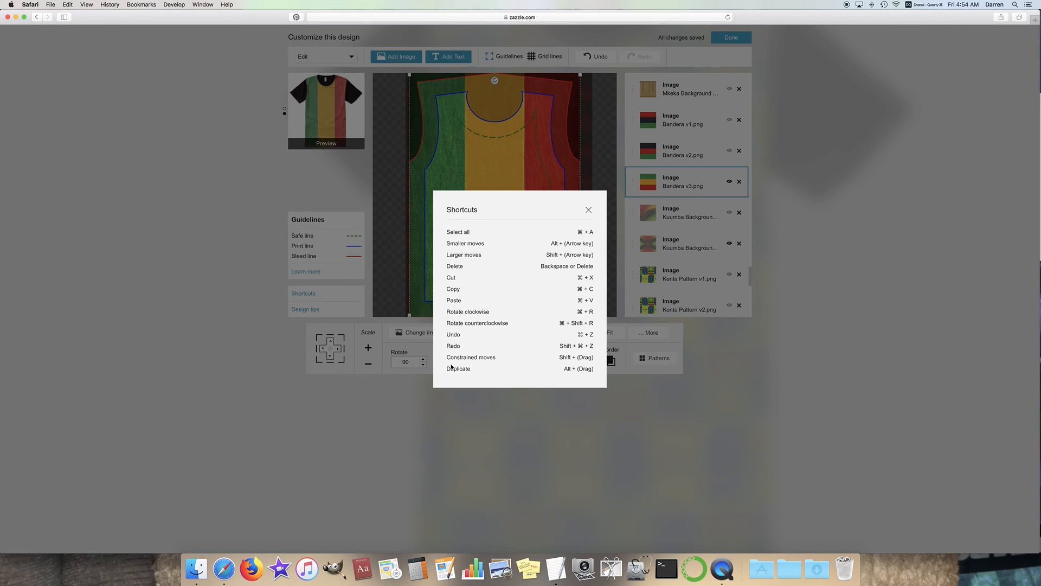
drag(448, 371, 594, 370)
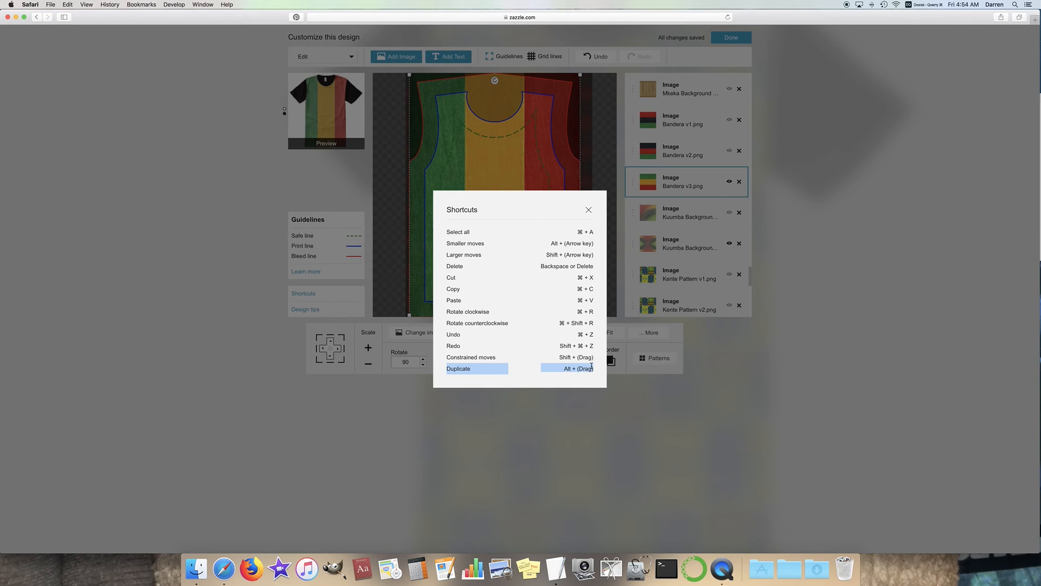
click(589, 210)
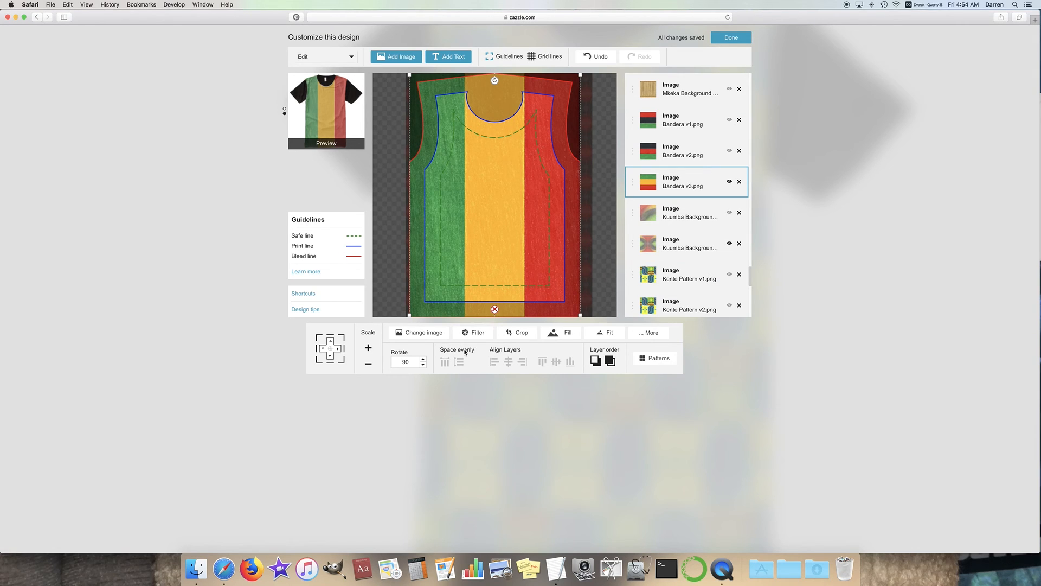
Step: Set the Bandera v3.png flag's rotation to 0 and fit it to the print area
double_click(414, 358)
text(0)
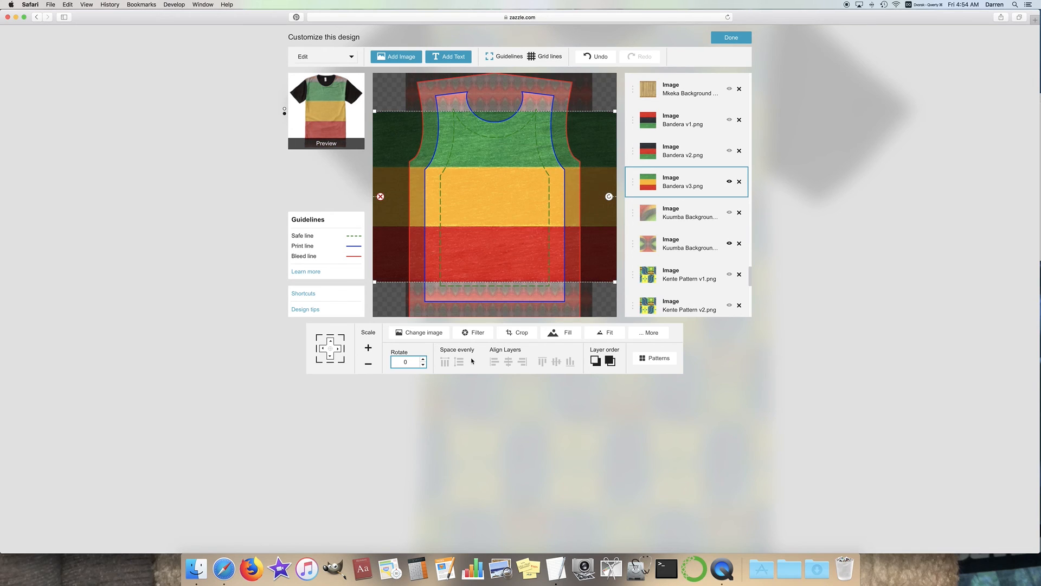
click(606, 332)
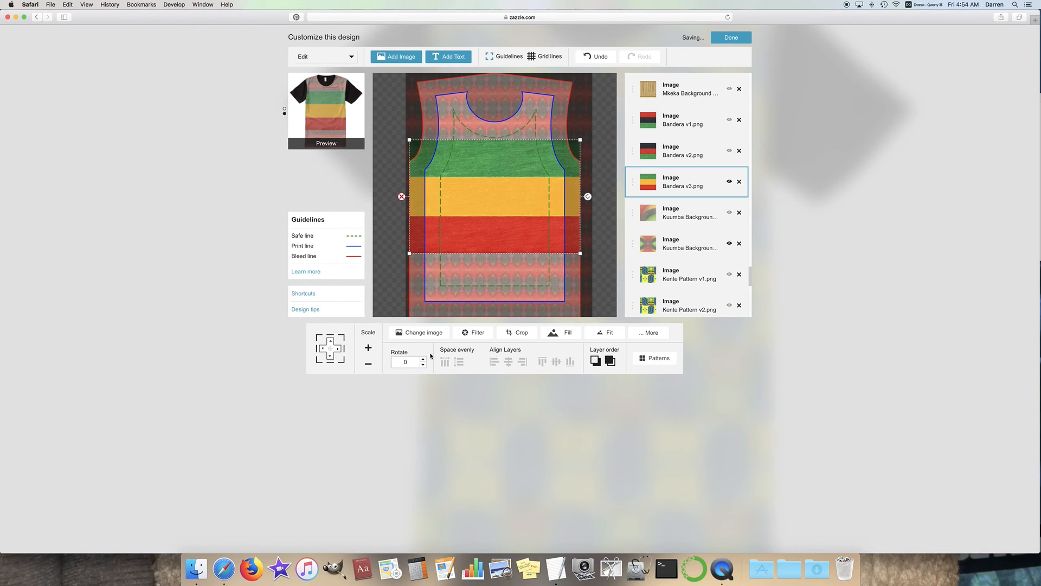
Step: Scale the Bandera v3.png flag down to roughly a quarter of the shirt's width and move it to the left edge below the chest
click(369, 367)
click(369, 368)
click(369, 367)
click(369, 367)
click(368, 367)
click(369, 367)
click(369, 368)
click(368, 367)
click(369, 367)
click(369, 368)
click(369, 368)
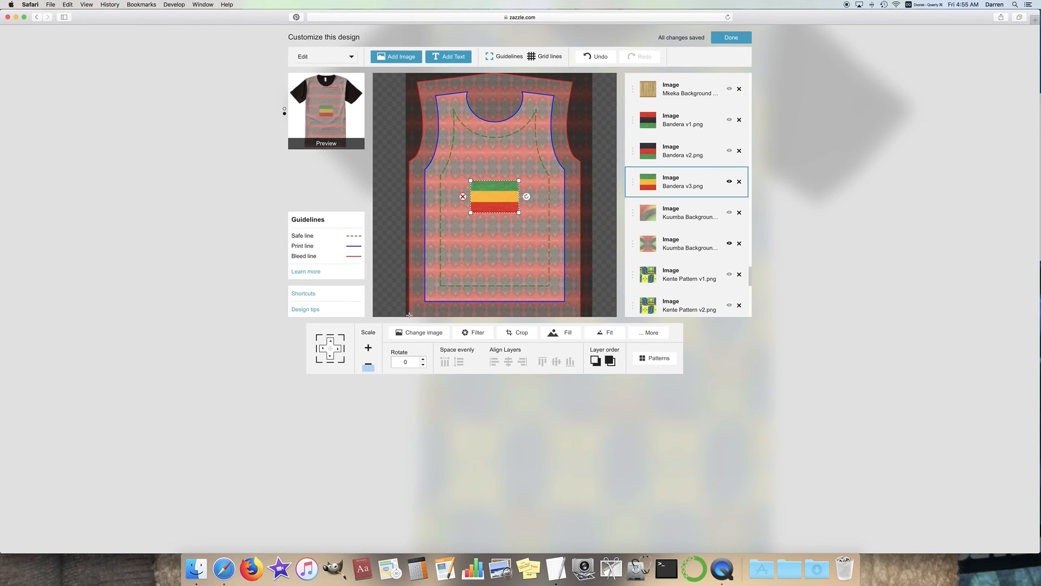
drag(498, 199, 430, 231)
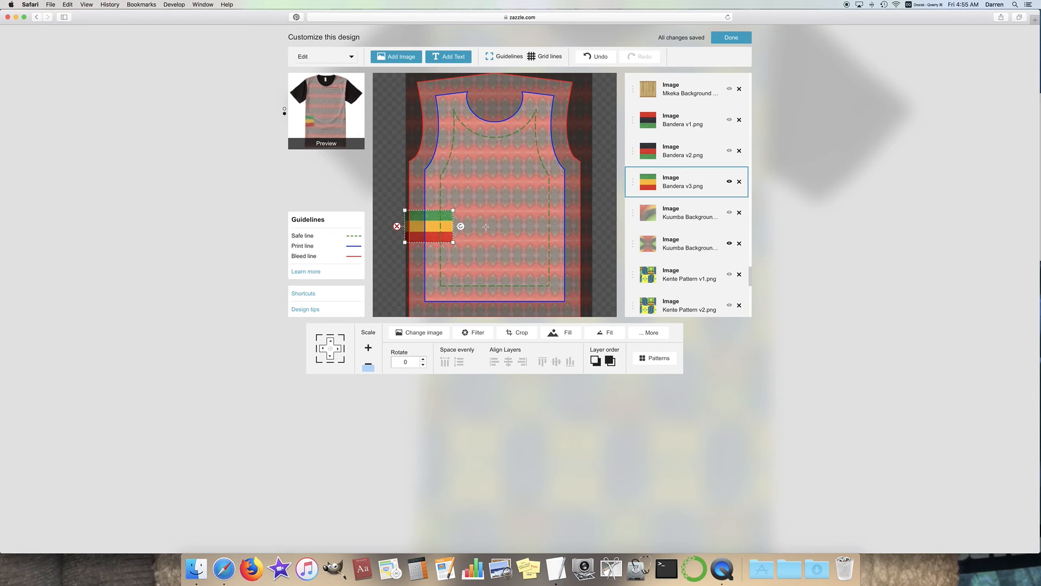
Step: Duplicate the small flag onto the middle of the shirt front, and find the copy and the original in the layer list
drag(433, 228, 488, 215)
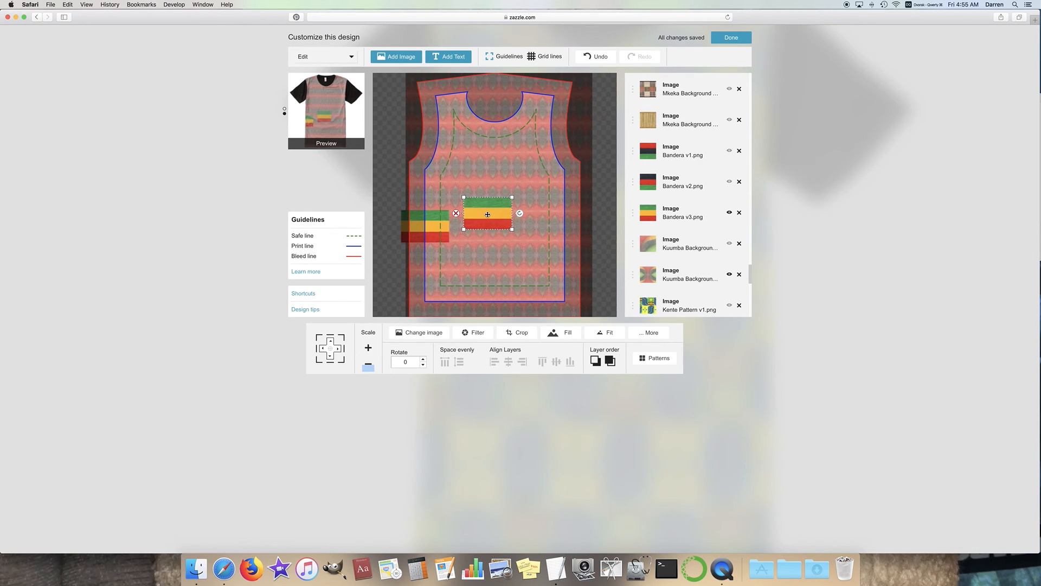
scroll(690, 205, up, 10)
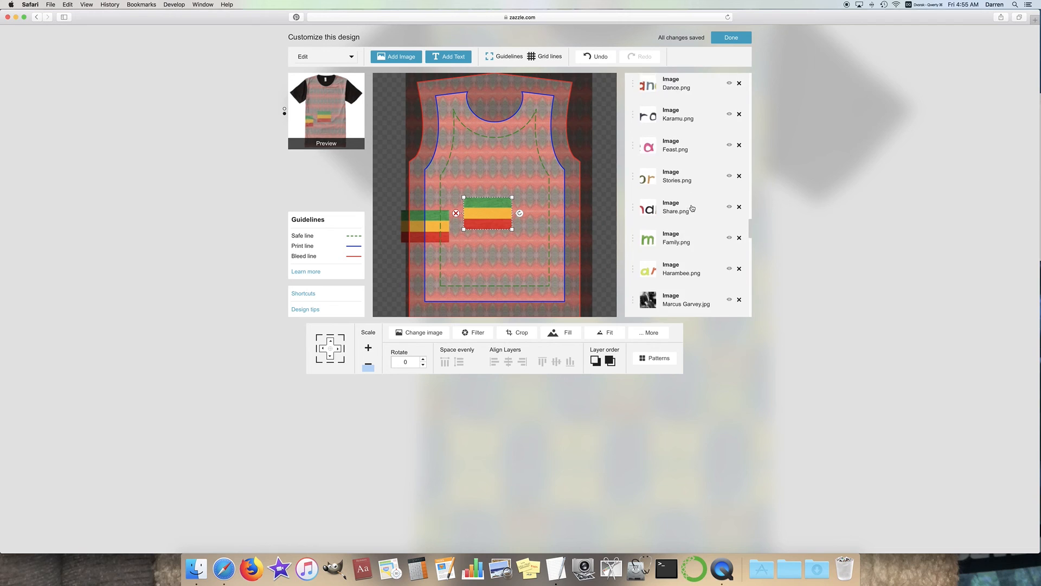
scroll(688, 201, up, 5)
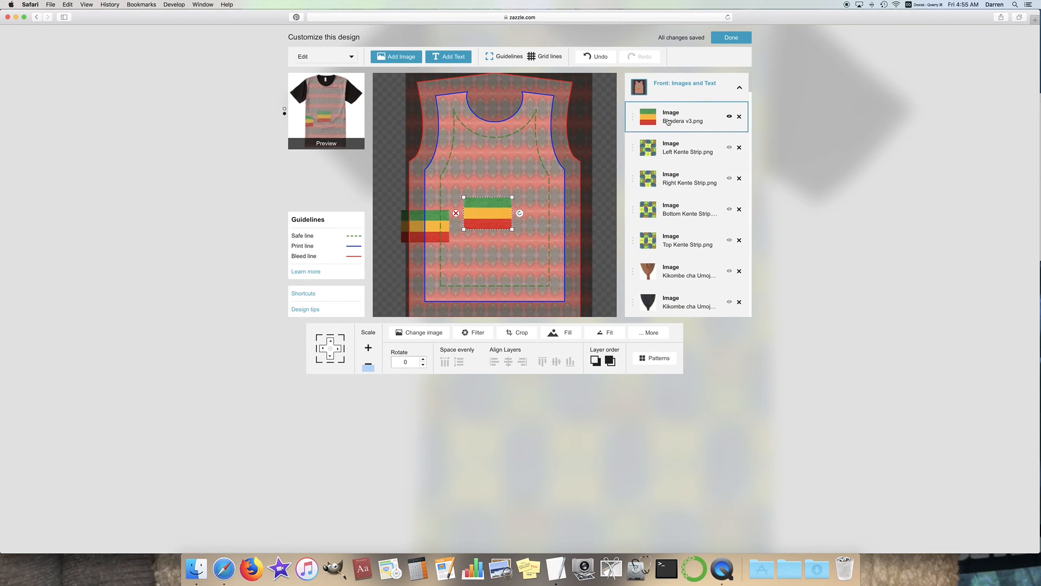
scroll(700, 112, down, 10)
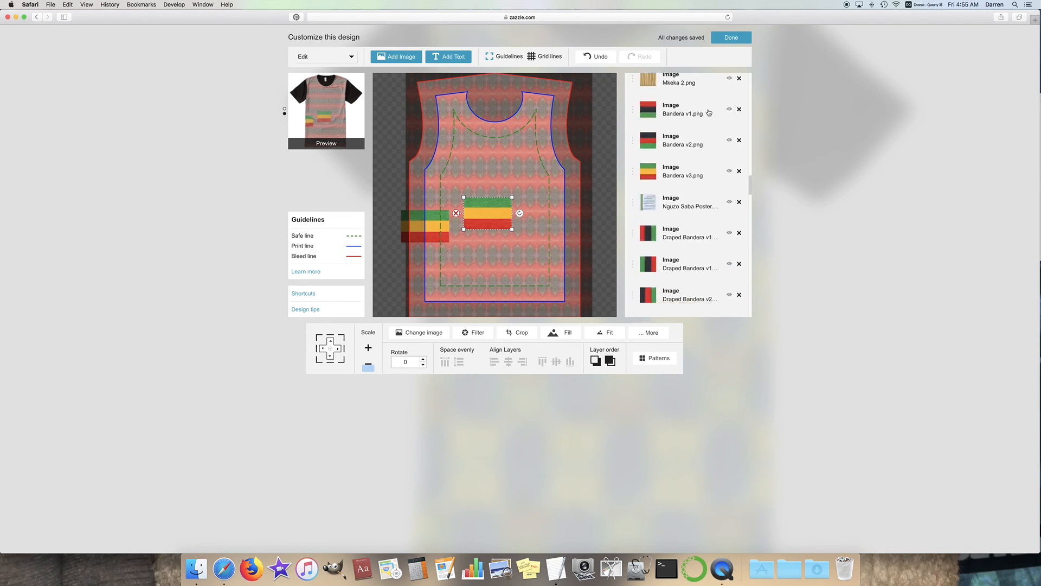
scroll(709, 112, down, 10)
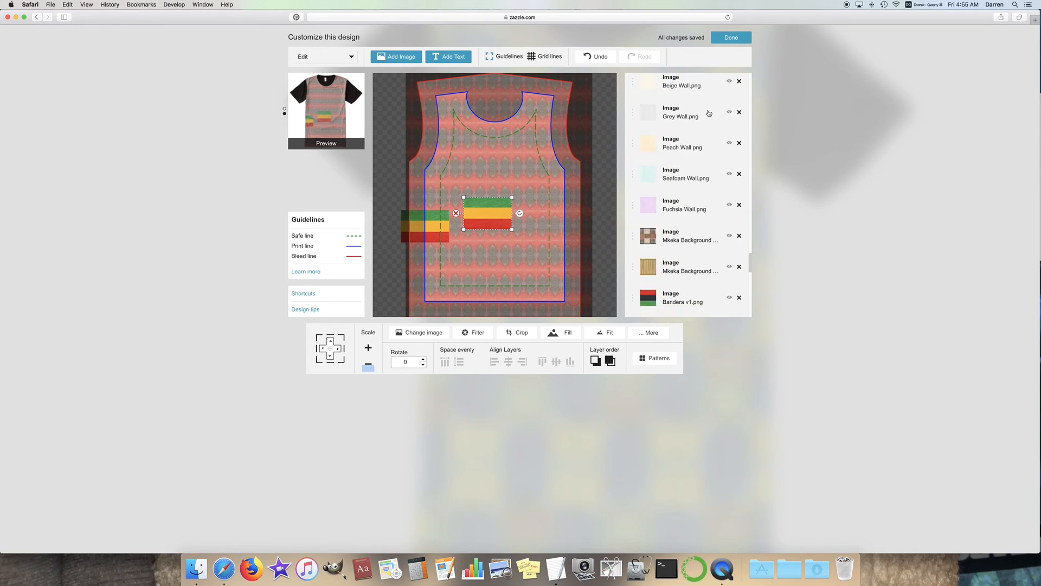
click(709, 112)
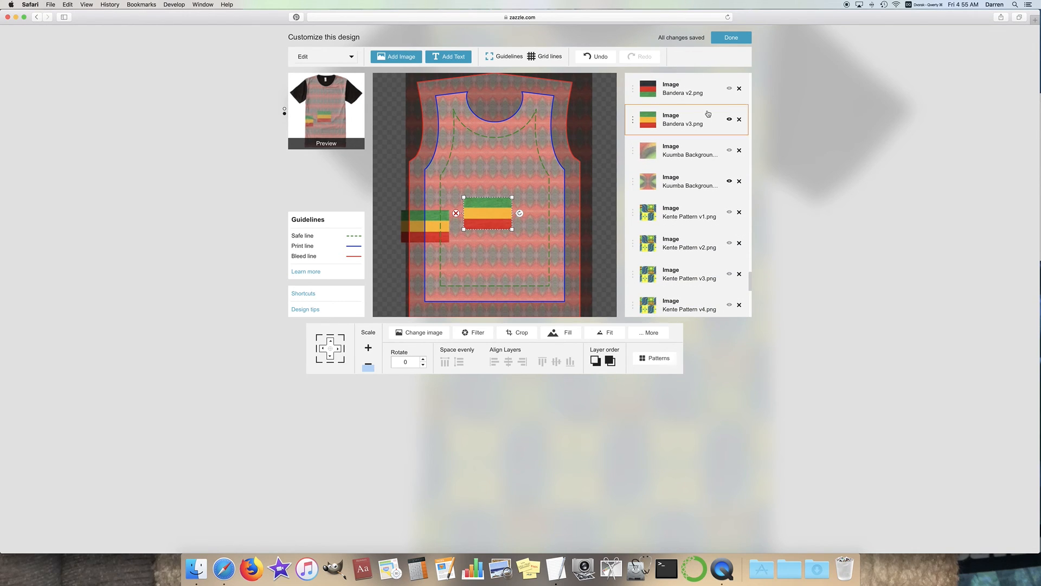
Step: Duplicate the small flag twice more, placing one copy on the left chest area and one on the right
click(486, 212)
drag(486, 212, 471, 169)
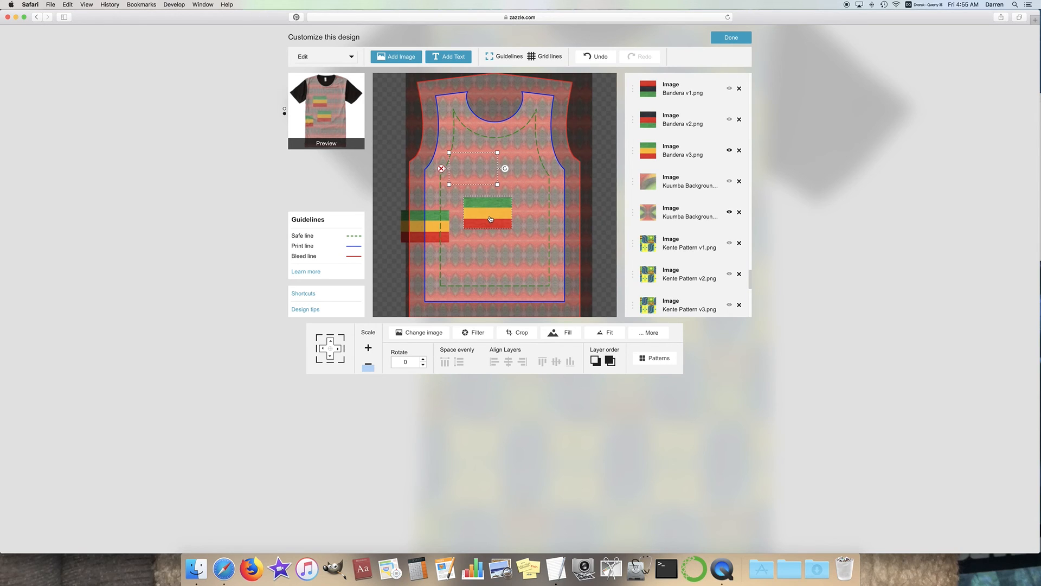
drag(470, 169, 539, 176)
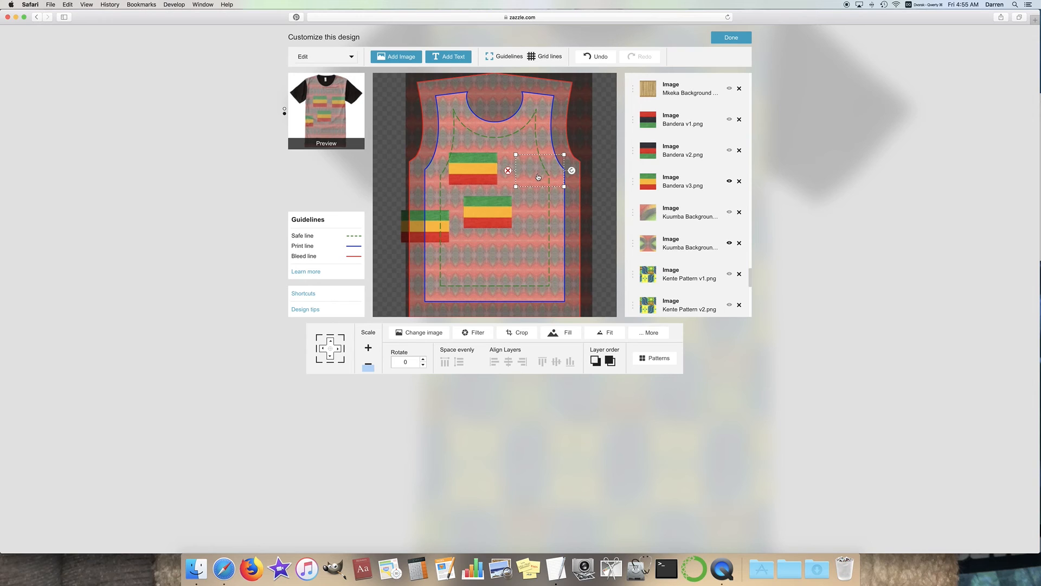
Step: Arrange the flag copies side by side with the original to form a continuous horizontal band across the shirt
click(478, 218)
drag(478, 218, 471, 228)
drag(535, 178, 514, 233)
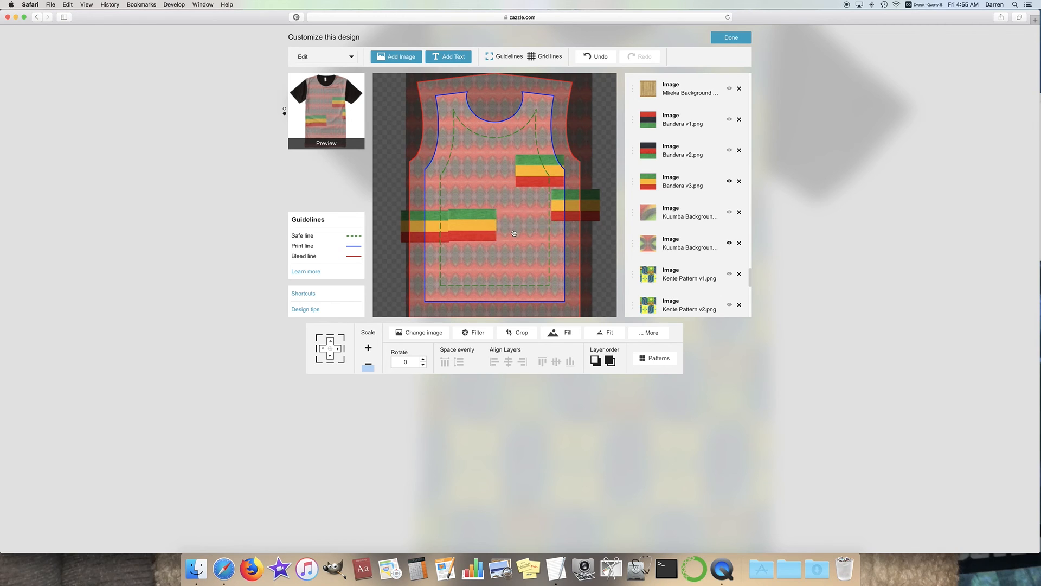
drag(583, 203, 573, 225)
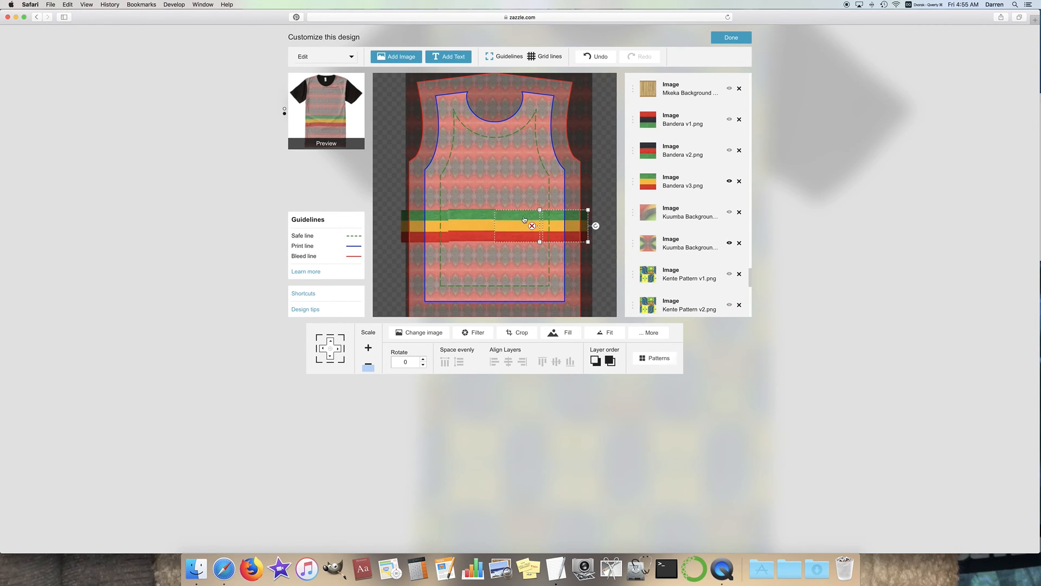
Step: Select all four flag copies in the band and align them vertically on their middles
click(506, 156)
click(427, 232)
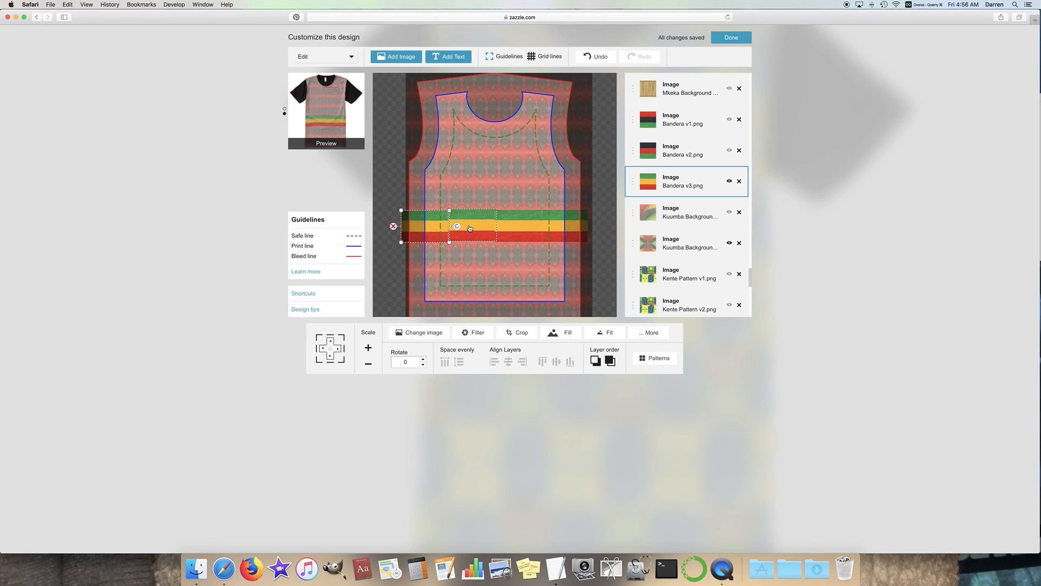
shift+click(474, 228)
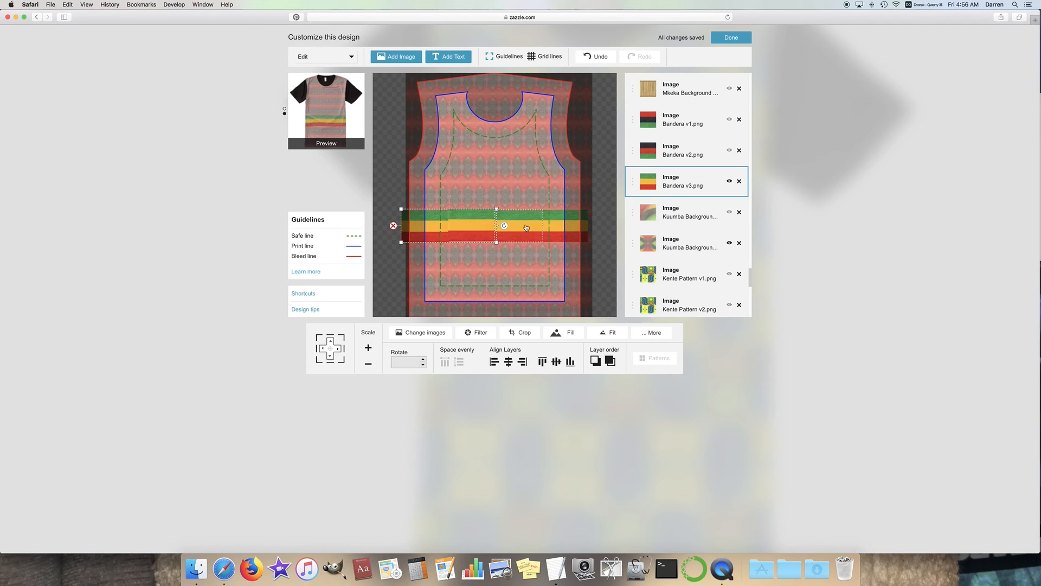
shift+click(564, 225)
click(557, 365)
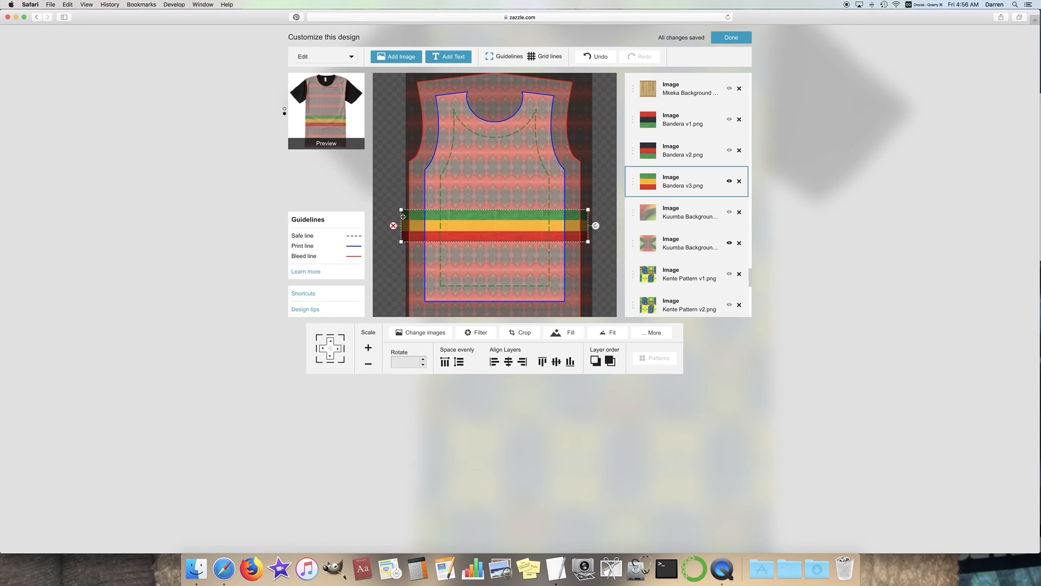
click(513, 277)
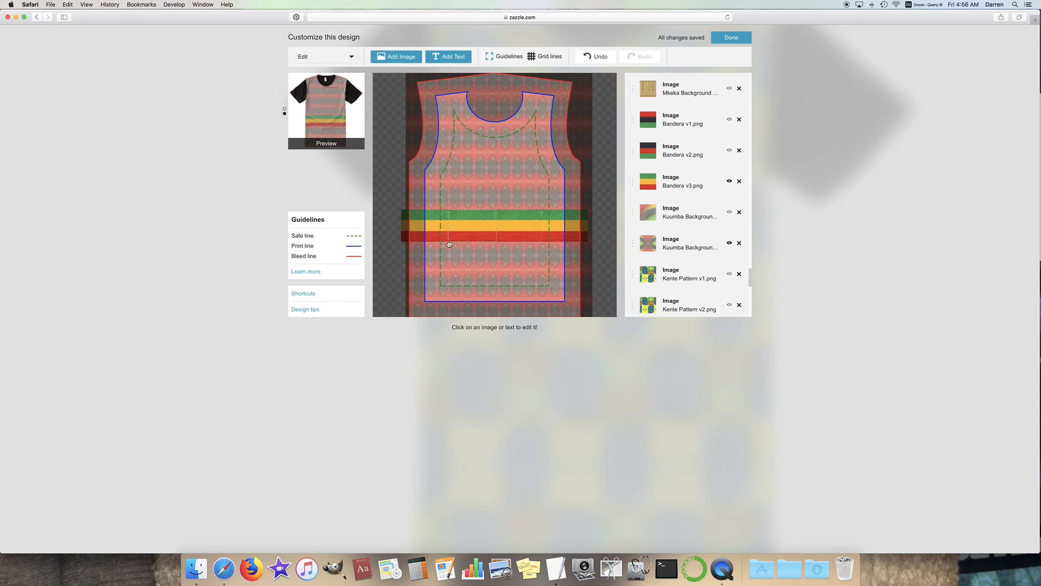
Step: Try to rotate the four flag copies together as one selection
click(426, 230)
shift+click(482, 230)
shift+click(521, 230)
shift+click(564, 228)
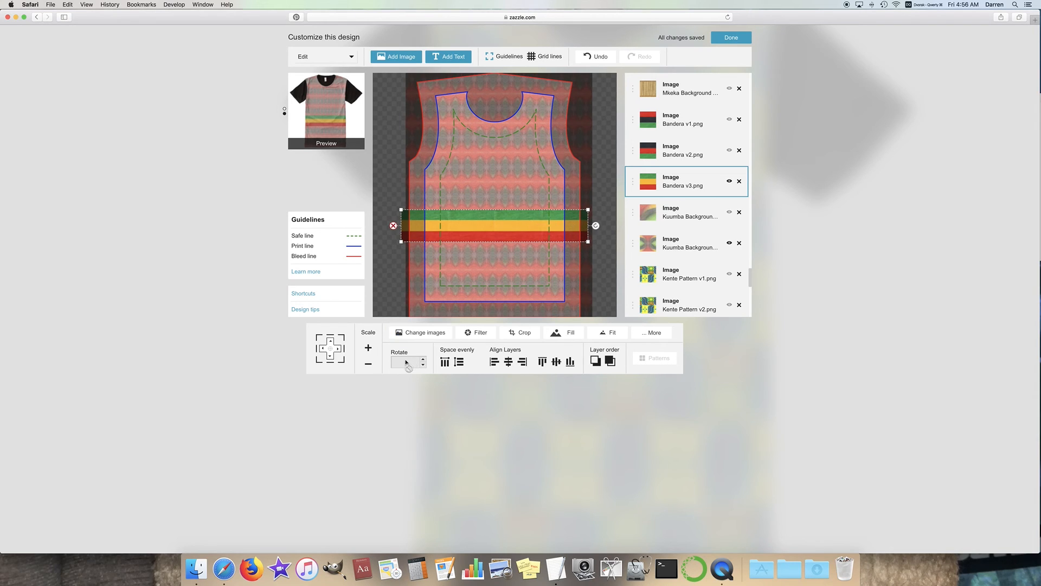
click(463, 270)
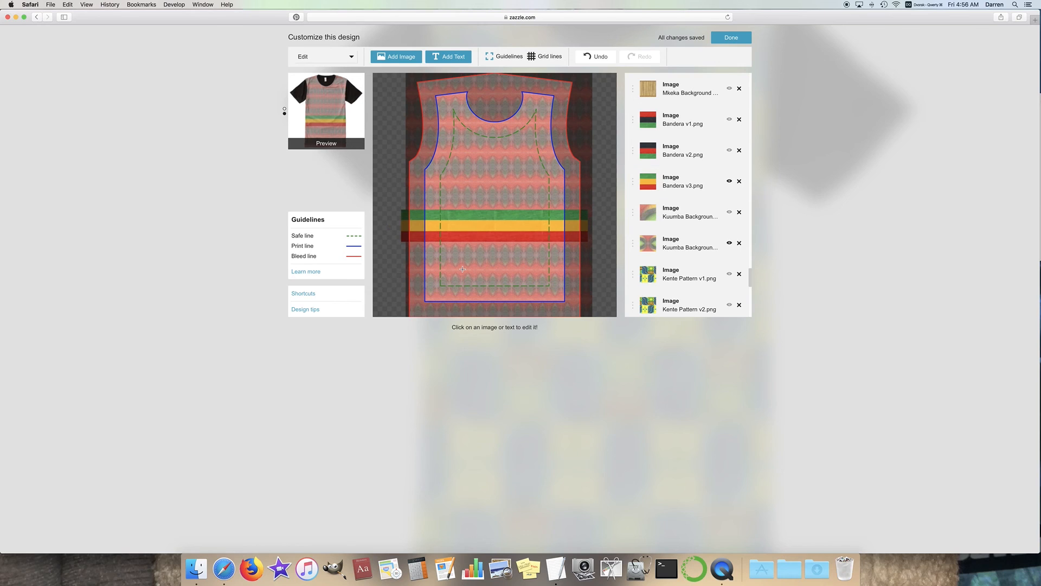
click(468, 230)
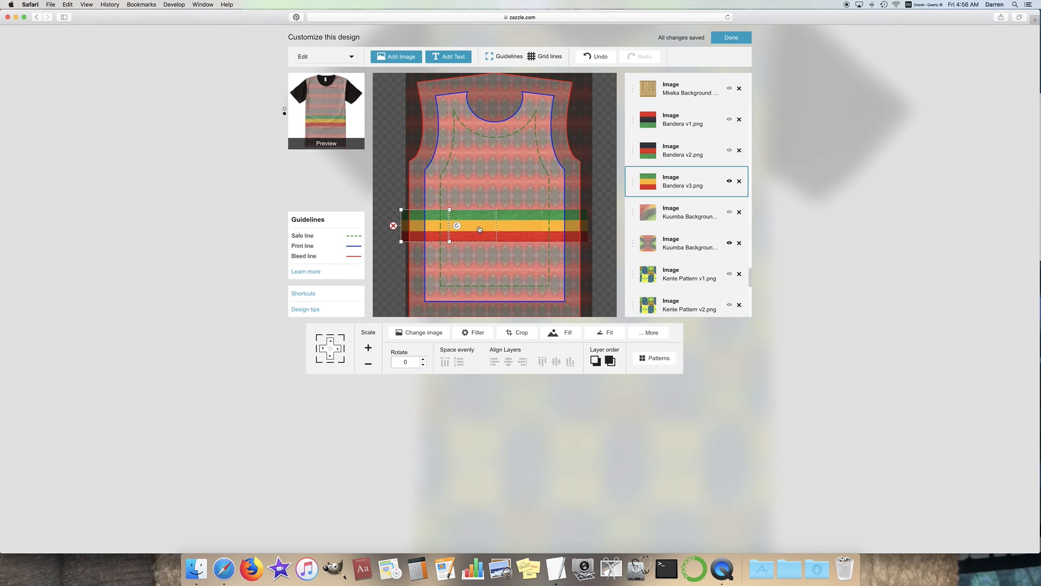
drag(395, 225, 593, 225)
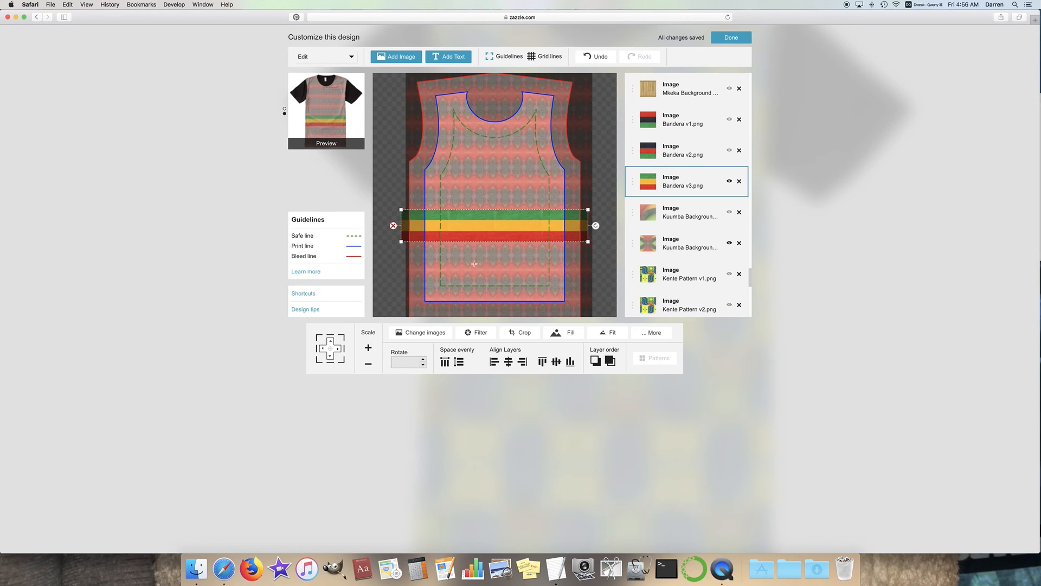
click(449, 222)
Step: Rotate each of the four flag copies individually by 45 degrees so they slant up toward the right
click(450, 222)
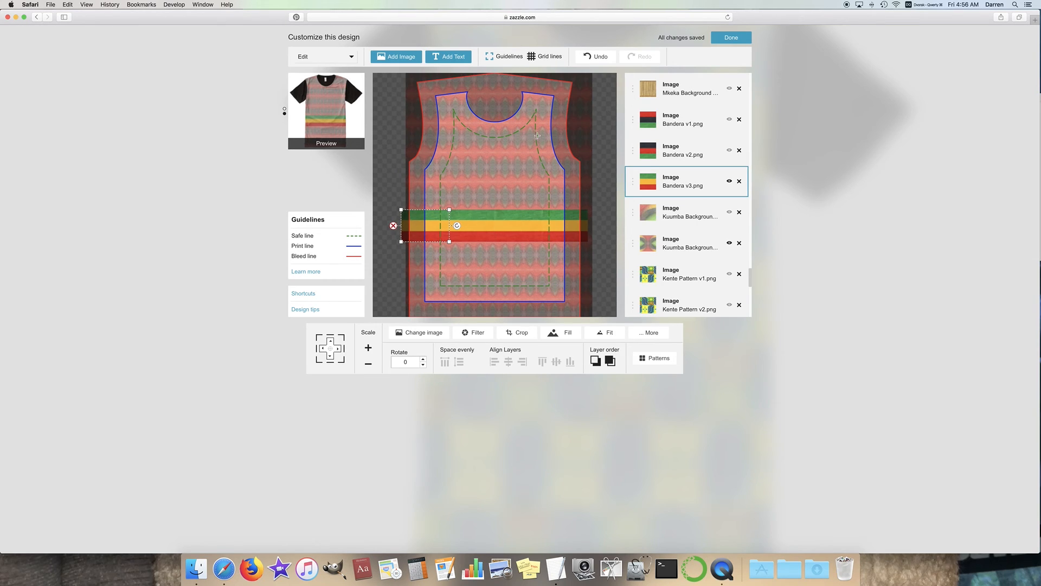
click(410, 360)
text(-45)
click(476, 228)
click(411, 364)
text(45)
click(525, 233)
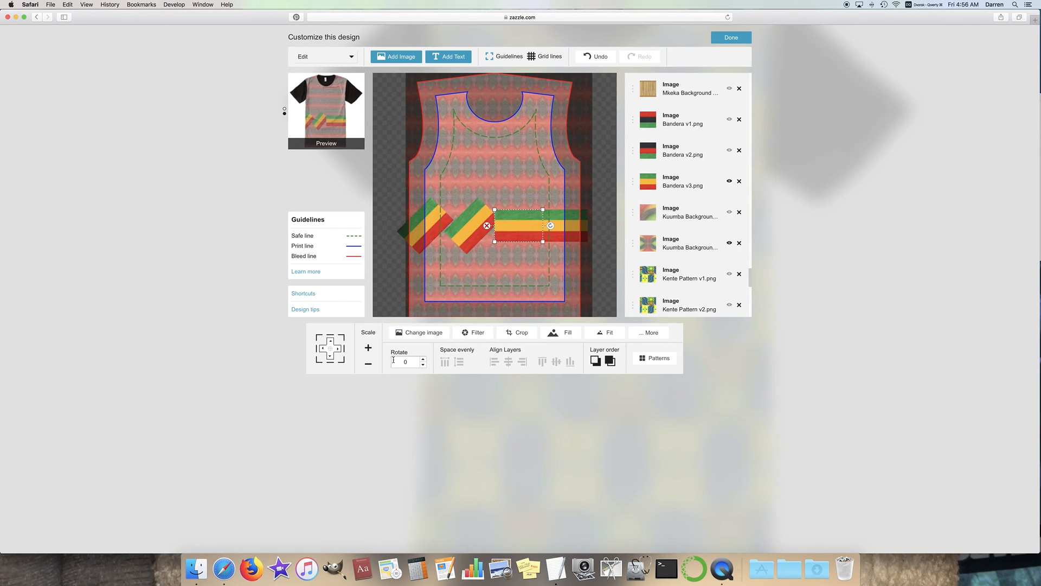
text(45)
click(565, 227)
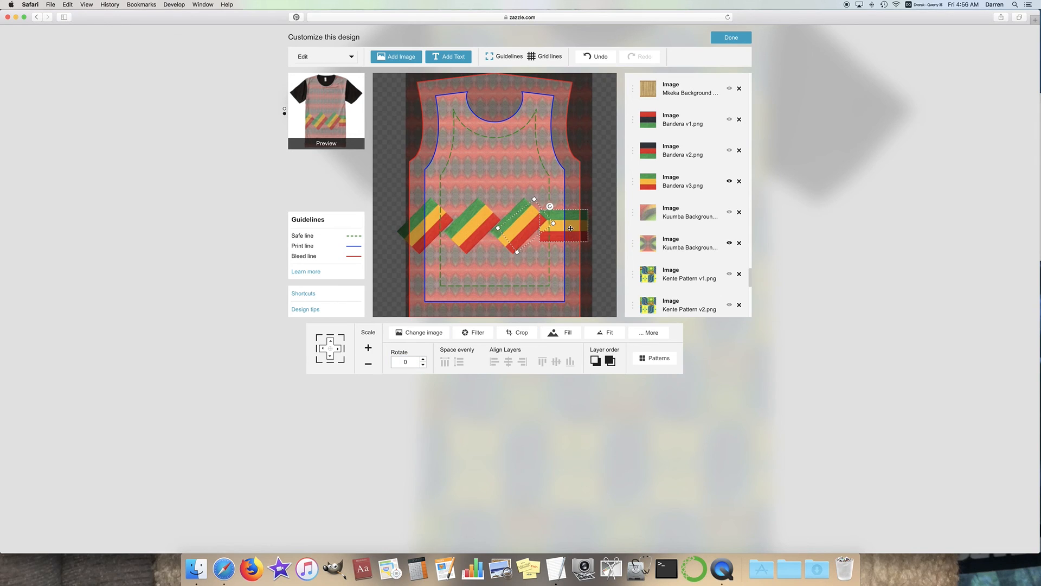
click(408, 362)
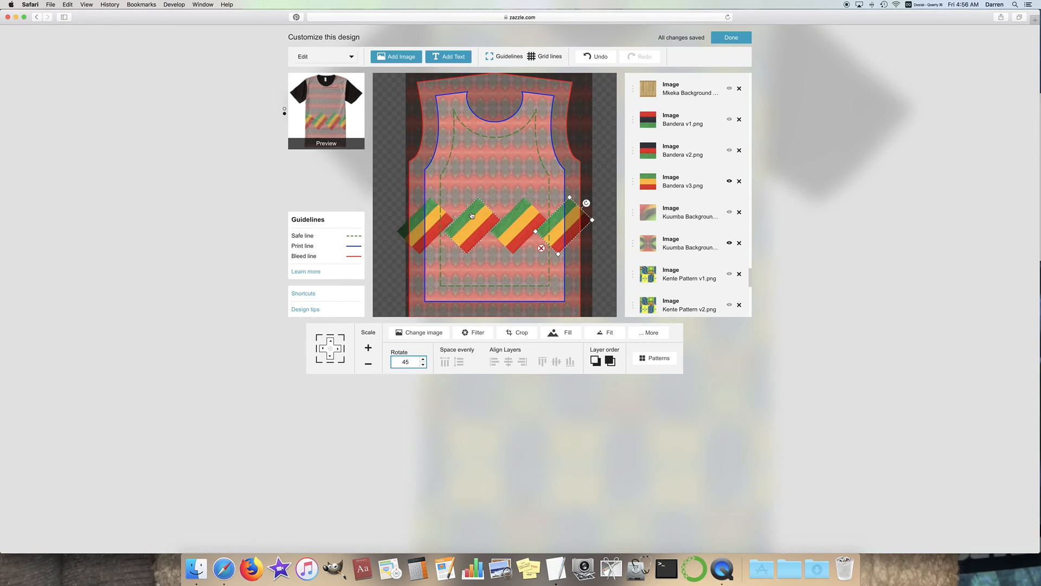
Step: With grid lines shown and guidelines hidden, join the first two rotated flags end to end as a diagonal strip from the shirt's lower left
click(533, 58)
click(512, 63)
drag(484, 224, 465, 199)
drag(431, 233, 435, 255)
click(467, 199)
drag(467, 198, 456, 219)
key(Left)
key(Down)
key(Down)
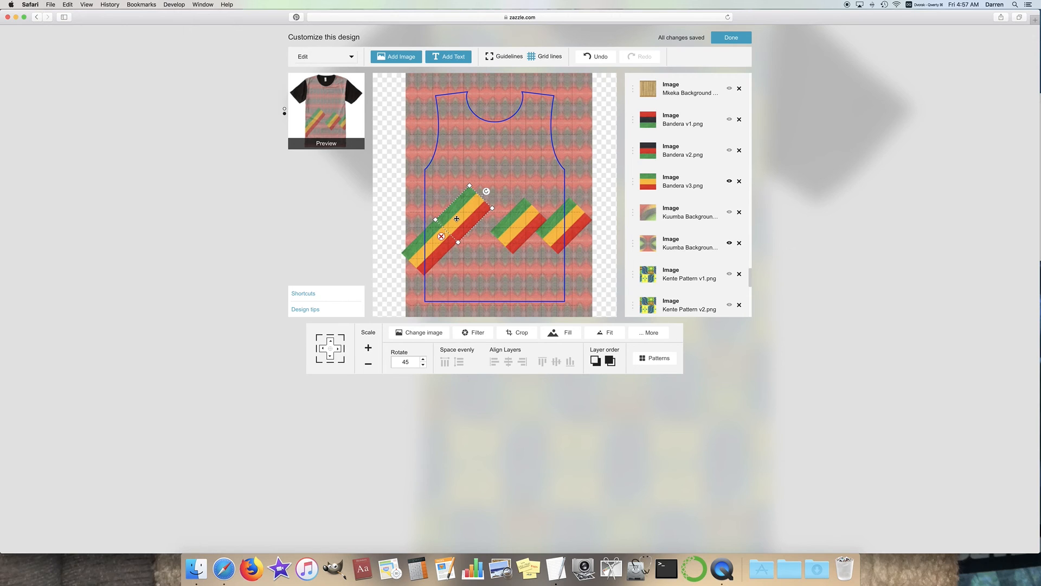
Step: Extend the diagonal strip with the other two rotated flags up to the right chest, nudging them to close the gaps
drag(457, 218, 540, 144)
key(Left)
key(Left)
key(Left)
key(Down)
key(Down)
key(Left)
key(Down)
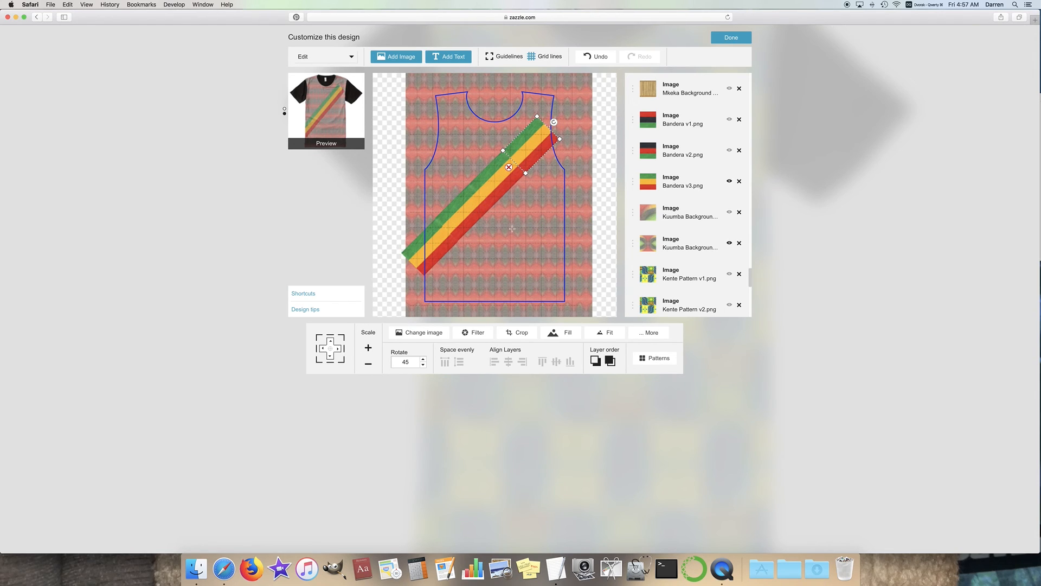
click(520, 228)
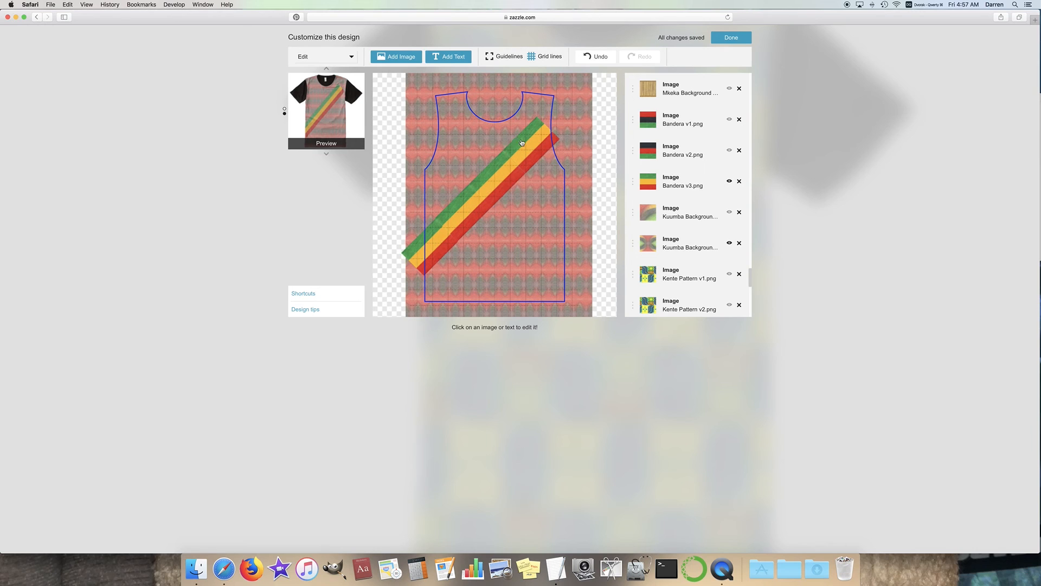
Step: Check the enlarged preview of the shirt front and finish customizing the shirt
click(334, 120)
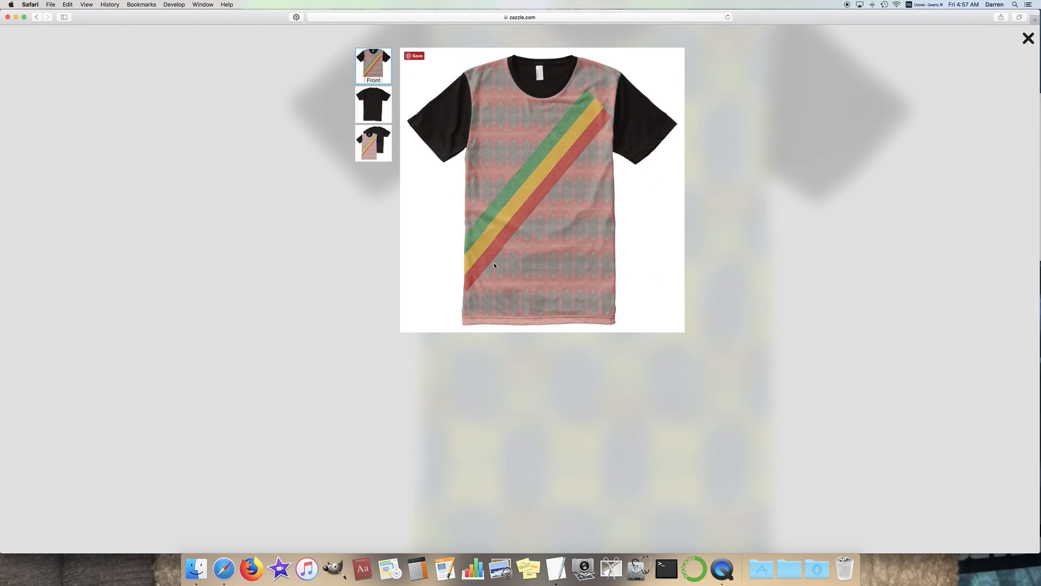
click(1028, 38)
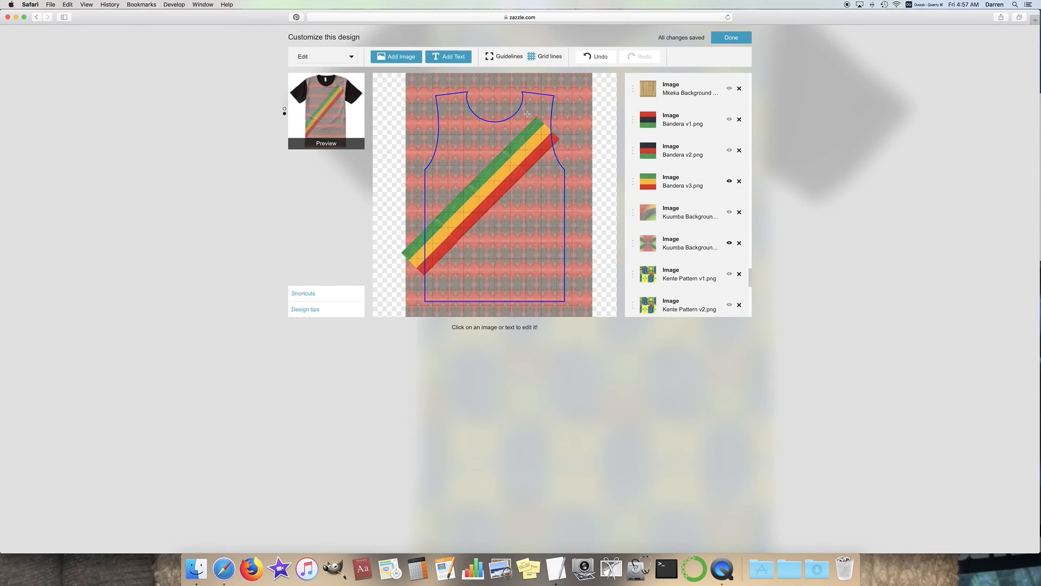
click(732, 38)
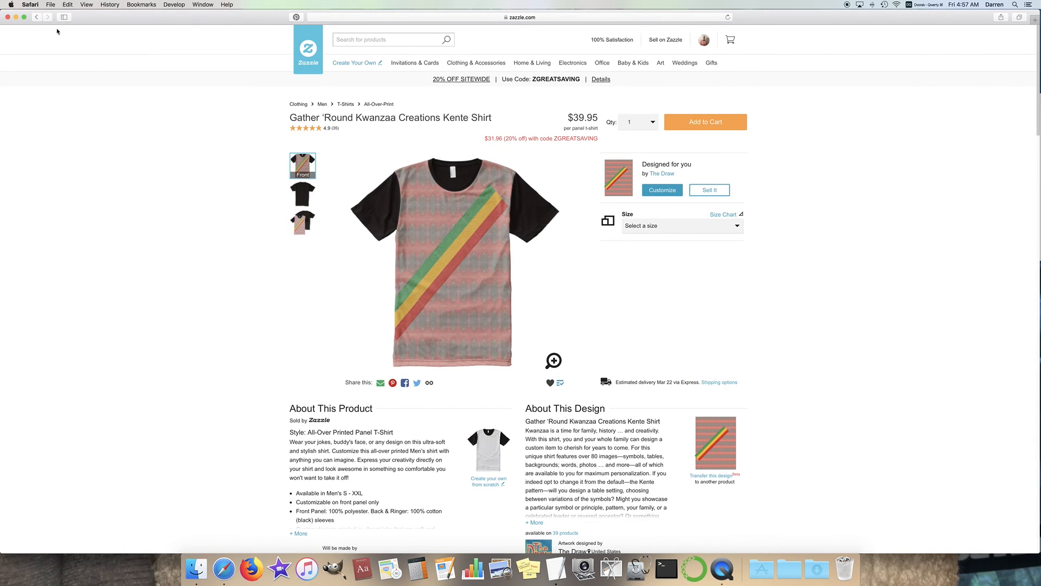
Step: Go back to the product collection and open the Gather 'Round Kwanzaa Creations Nguzo Saba Mug for customizing
click(36, 17)
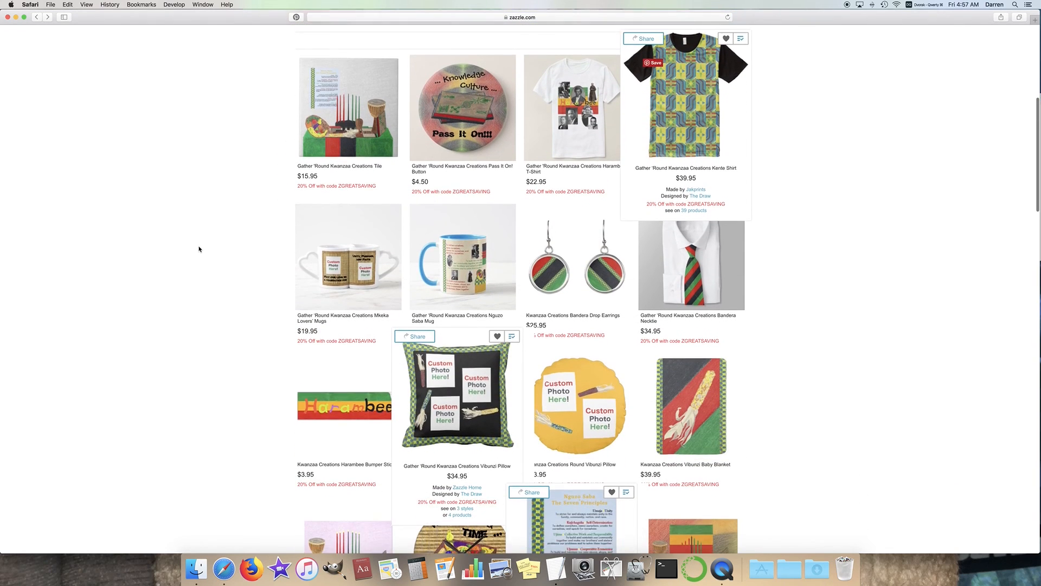
scroll(200, 249, down, 2)
click(458, 249)
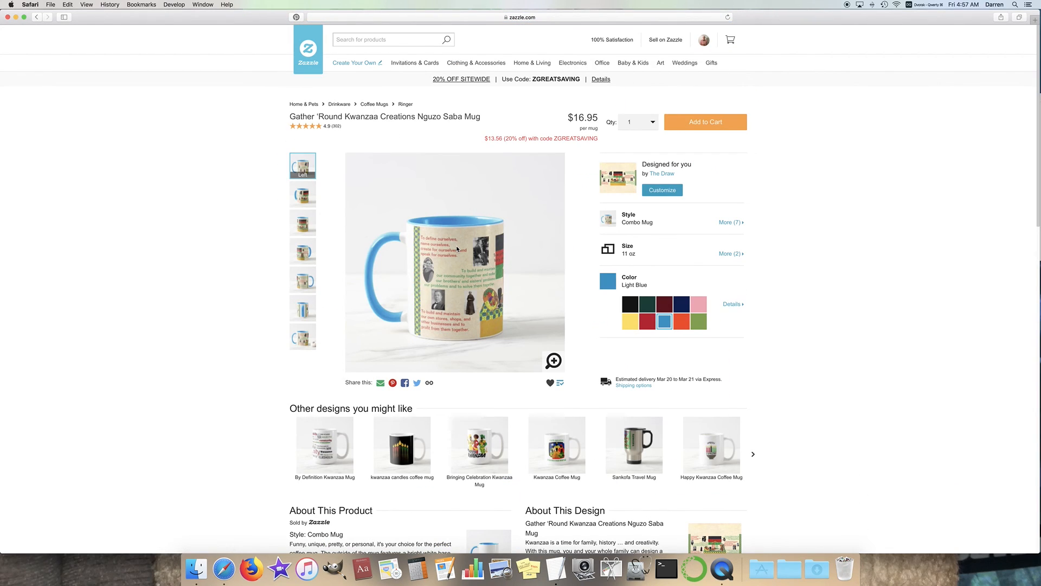
click(662, 191)
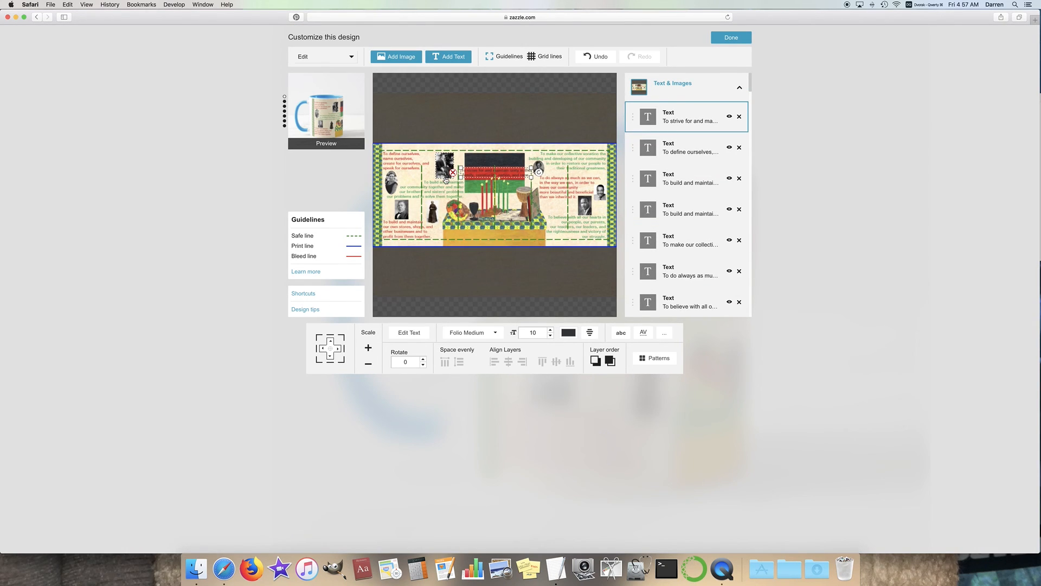
Step: Try out a new text layer reading "Your text here ..." on the mug's left side, and delete it
click(445, 58)
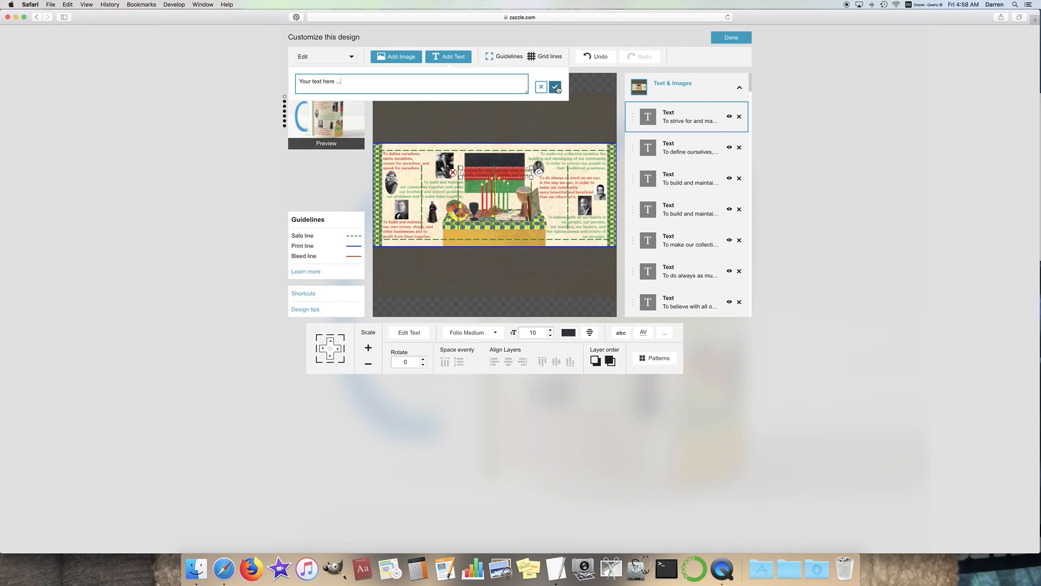
click(556, 89)
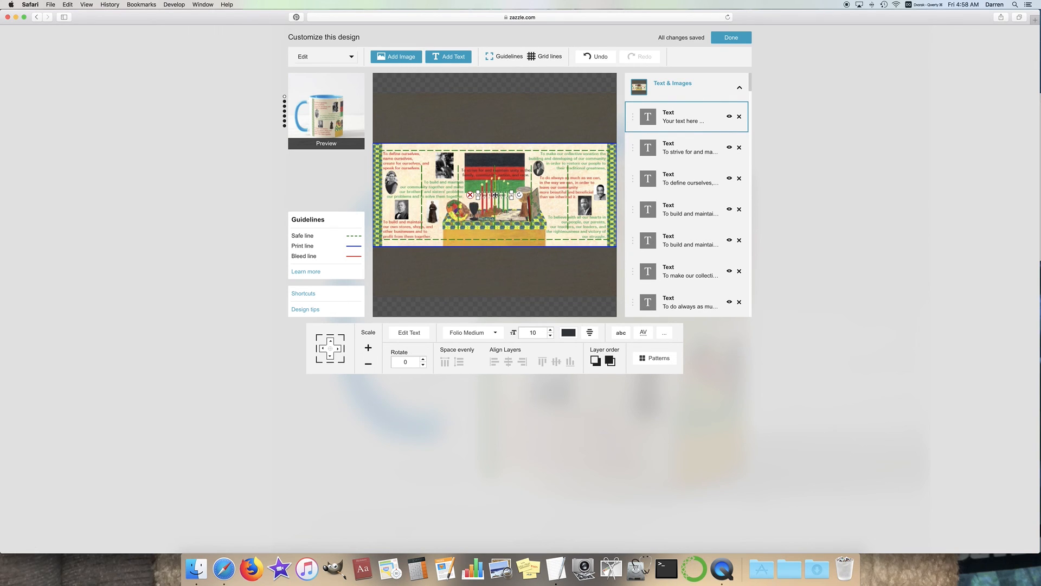
drag(495, 194, 415, 175)
click(739, 116)
click(724, 117)
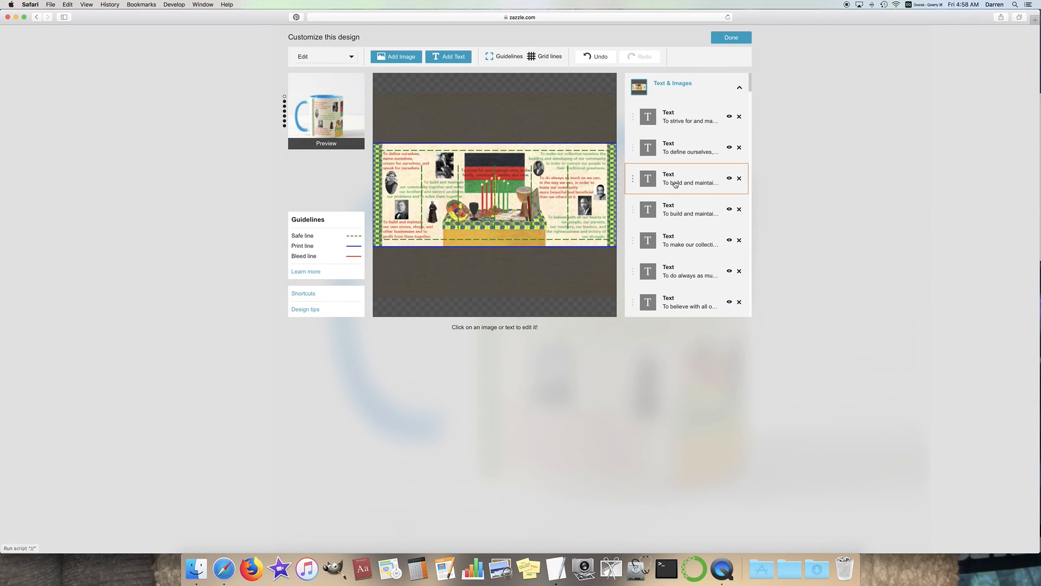
Step: Open the wording of the red "To define ourselves" text on the mug for editing and close it without changes
click(404, 166)
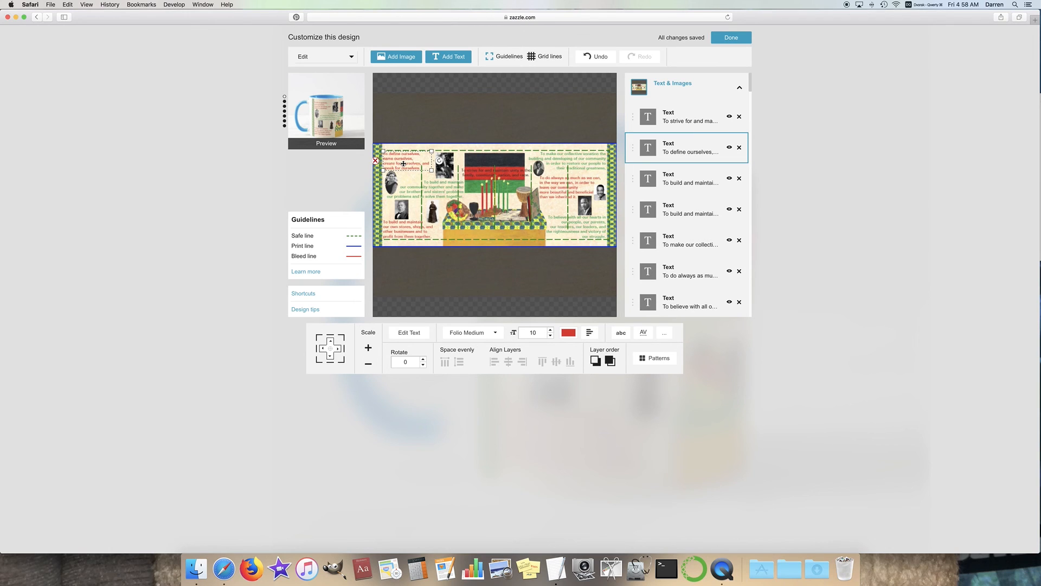
click(408, 333)
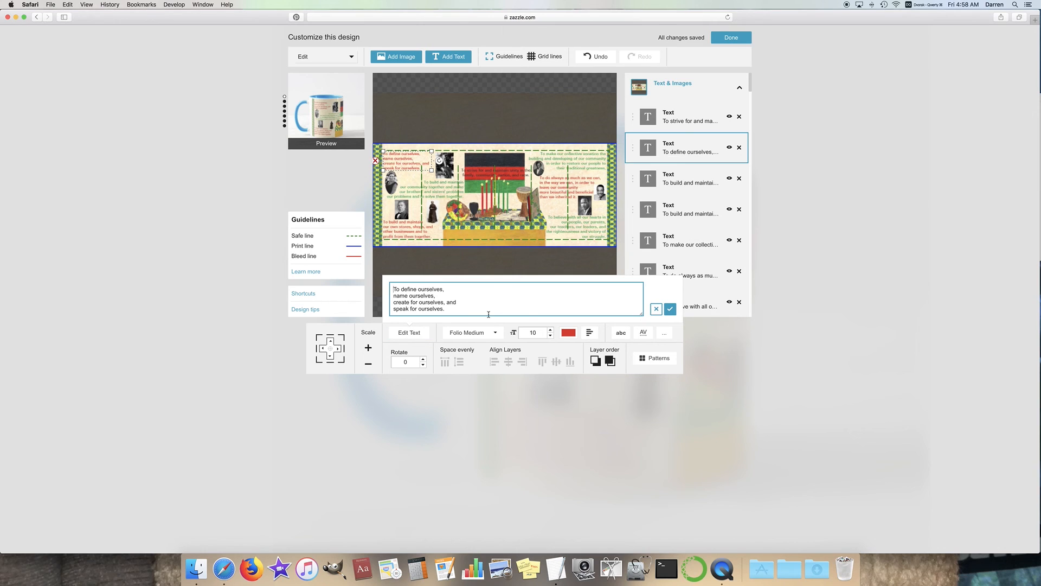
click(671, 309)
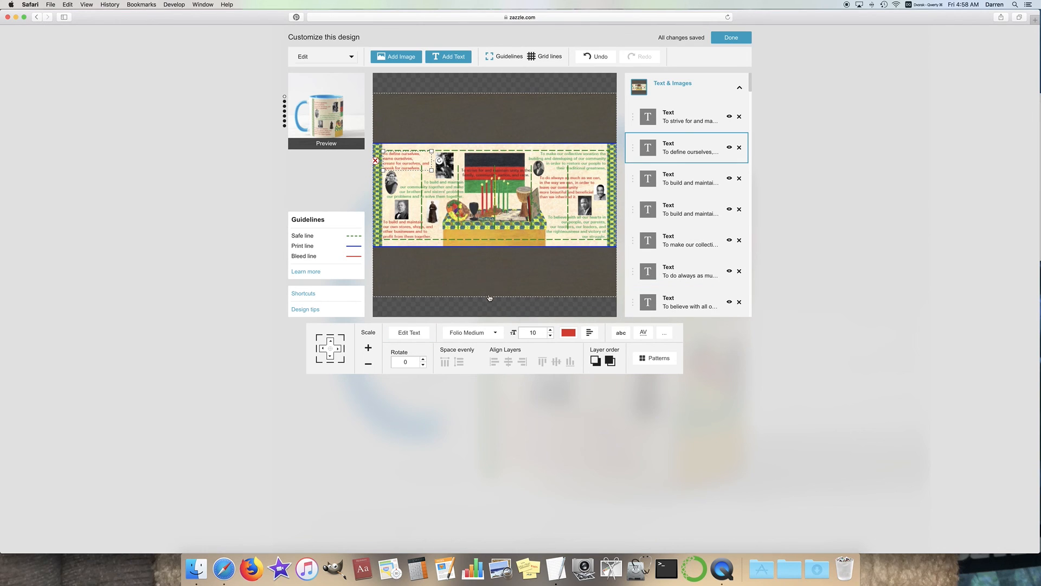
Step: Browse the full font list for the red "To define ourselves" text on the mug and close it without choosing a font
click(497, 332)
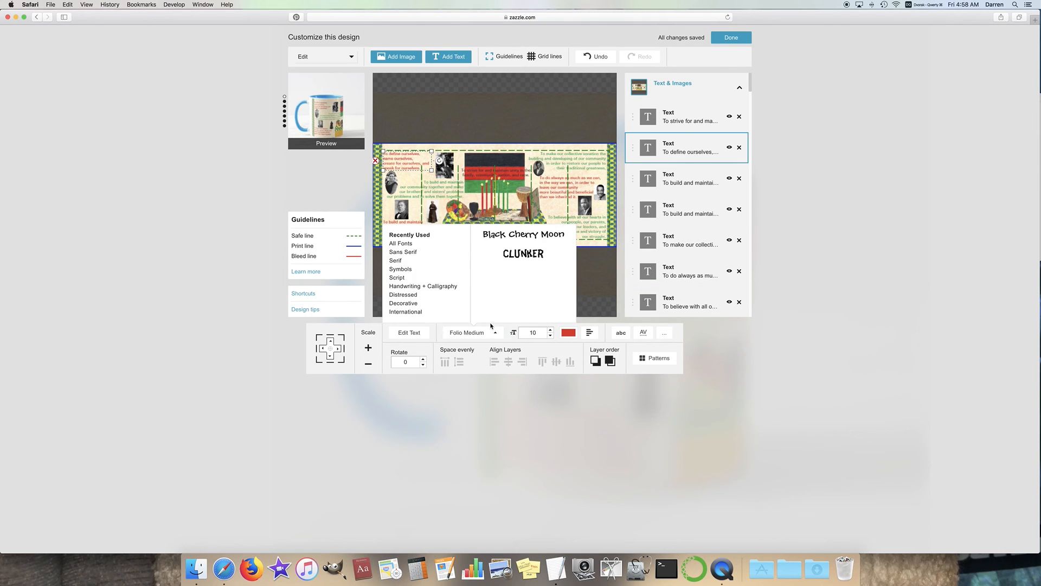
click(401, 245)
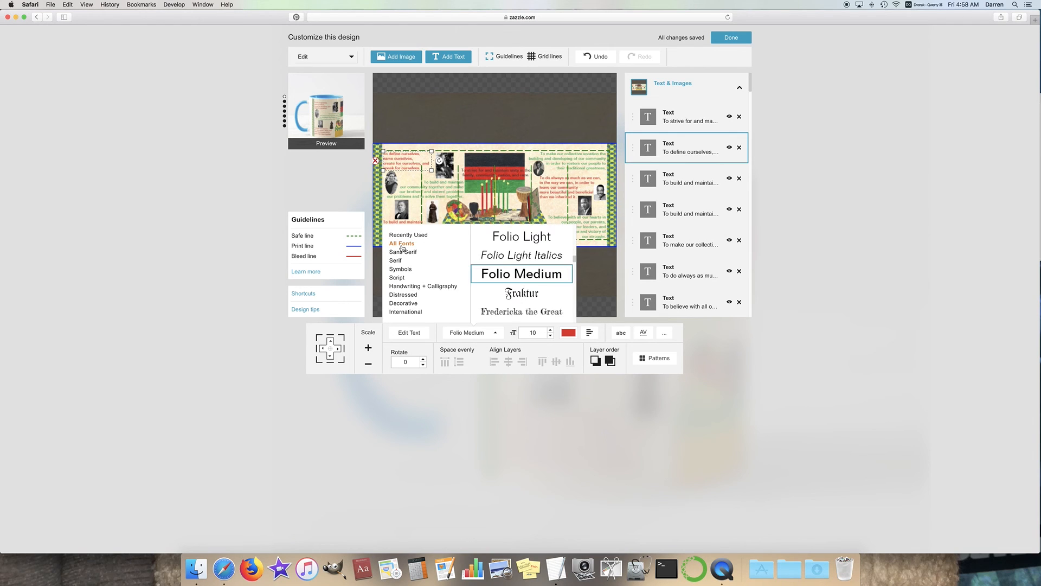
scroll(565, 274, up, 3)
scroll(557, 255, up, 1)
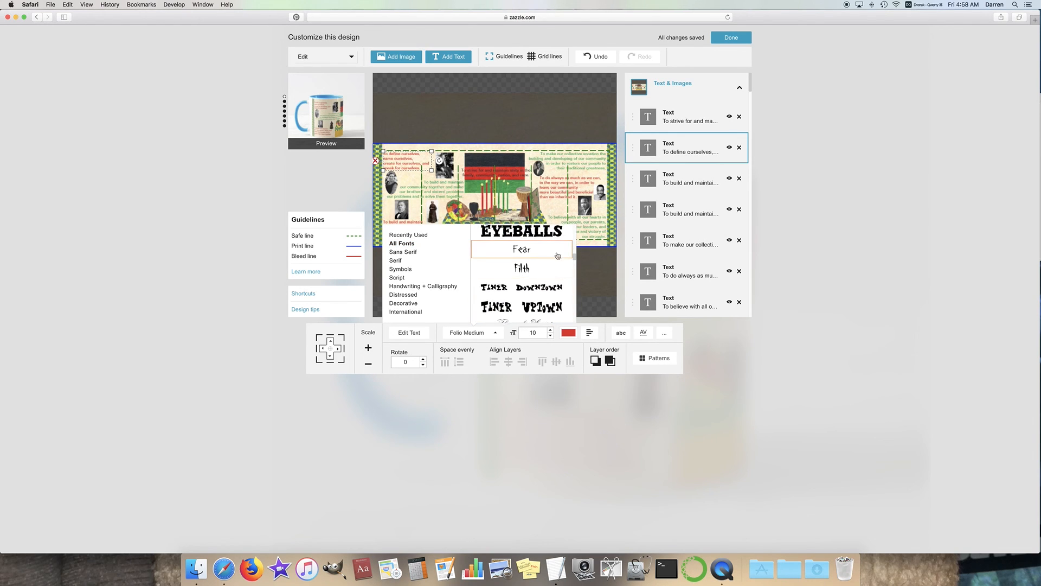
scroll(546, 300, up, 5)
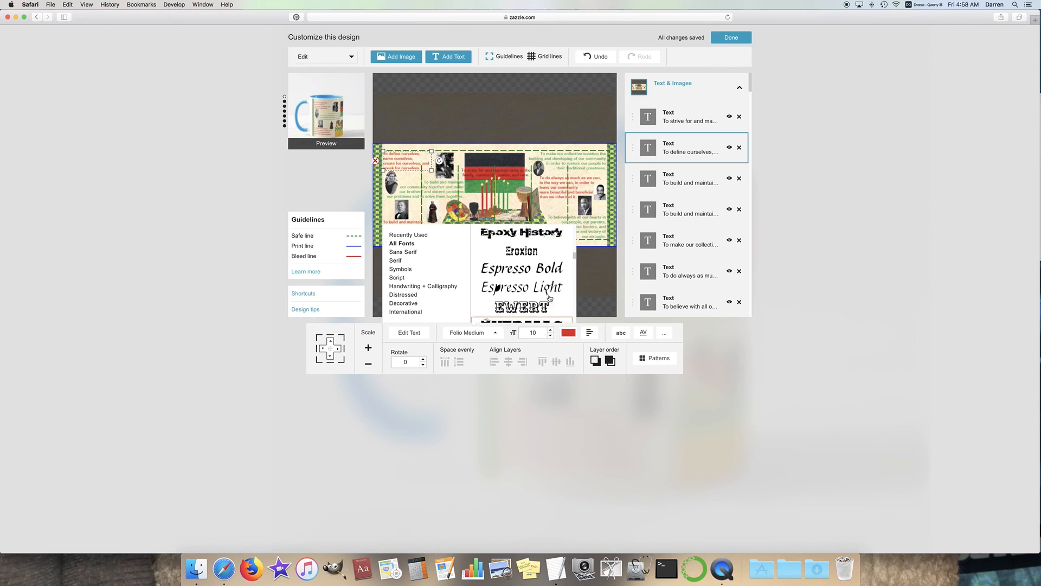
scroll(551, 298, up, 8)
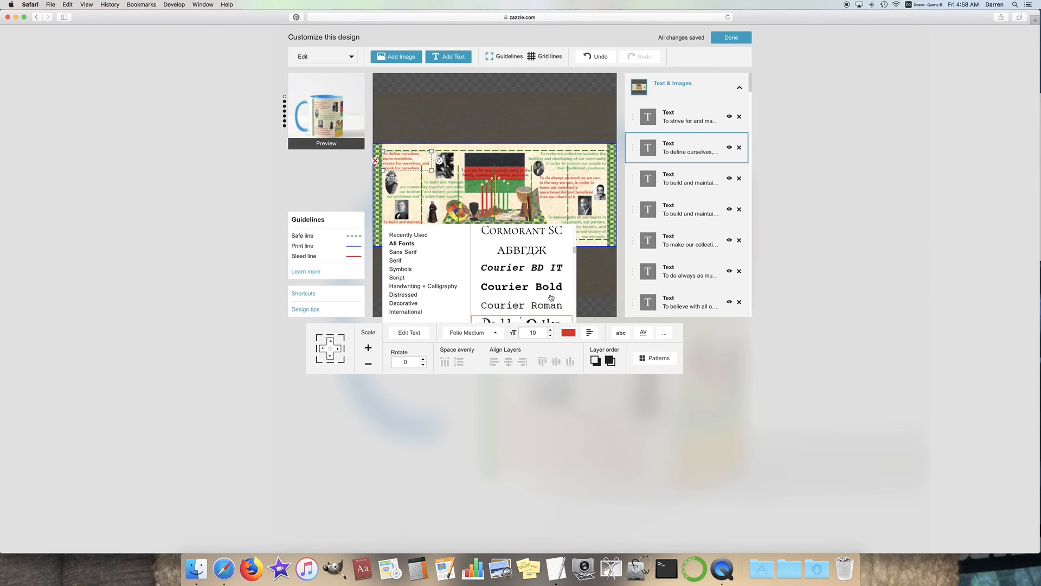
scroll(551, 284, down, 8)
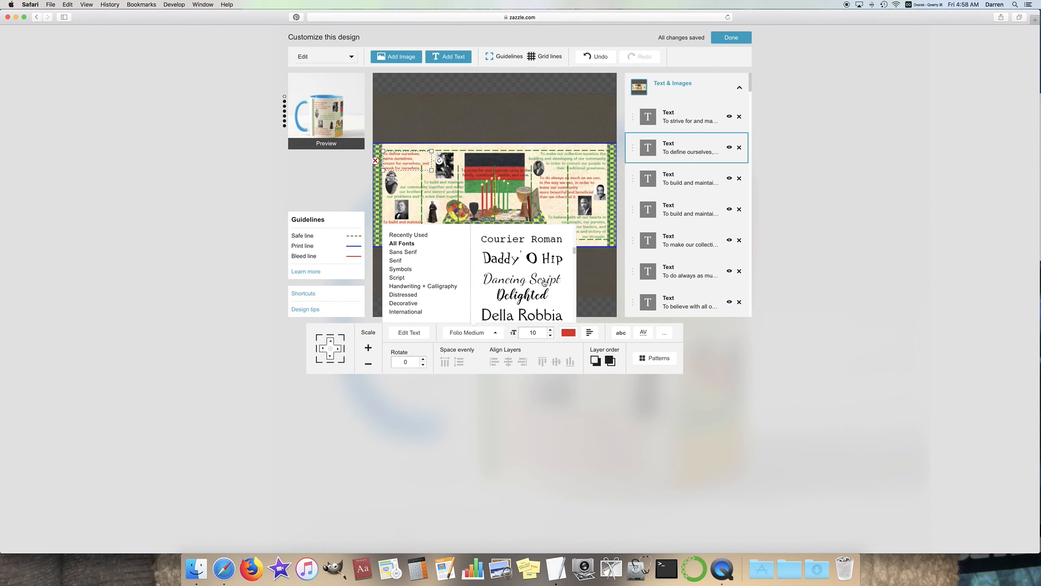
scroll(544, 283, down, 10)
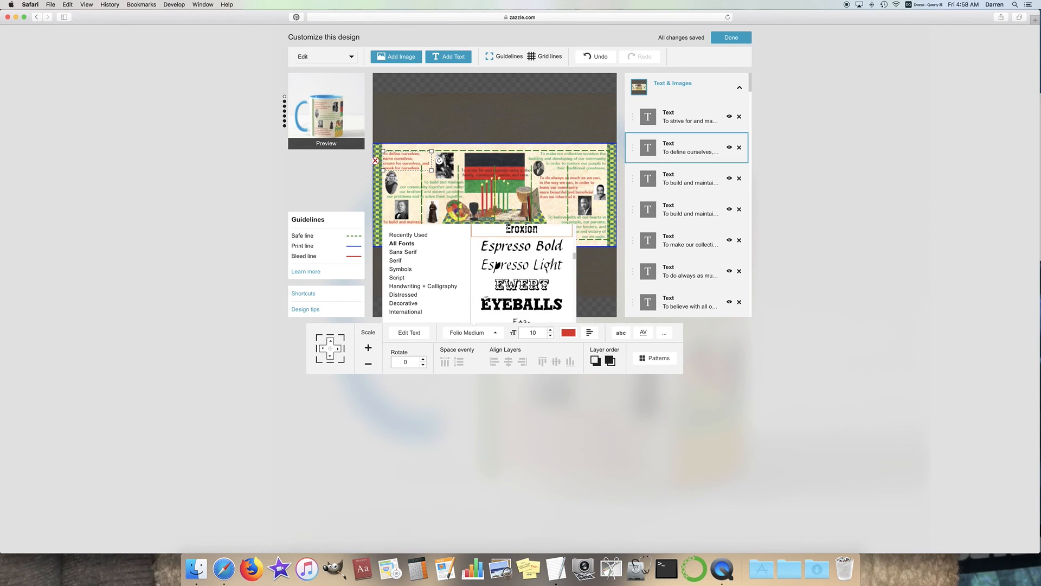
scroll(545, 282, down, 10)
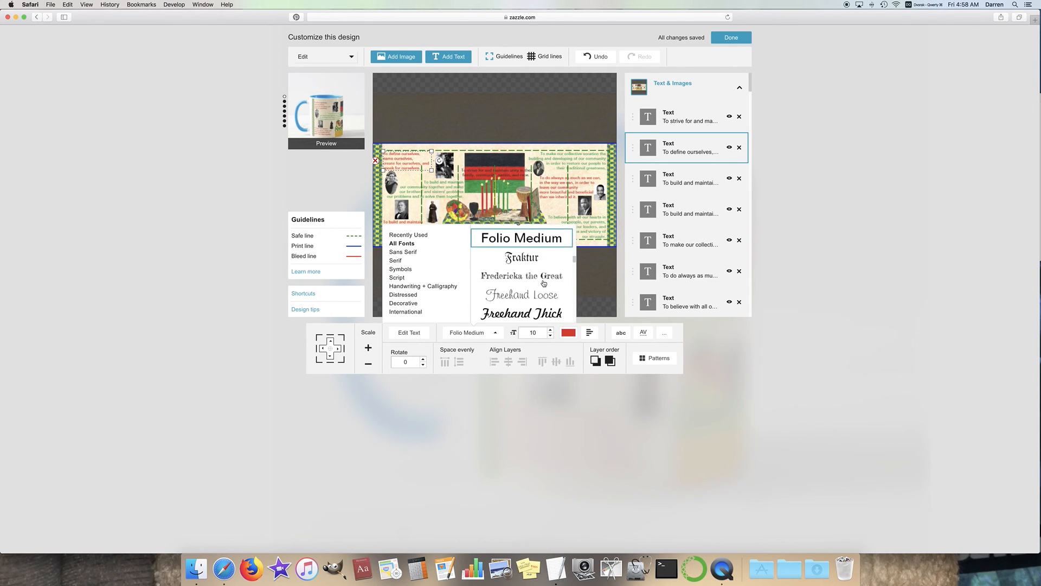
scroll(541, 284, down, 6)
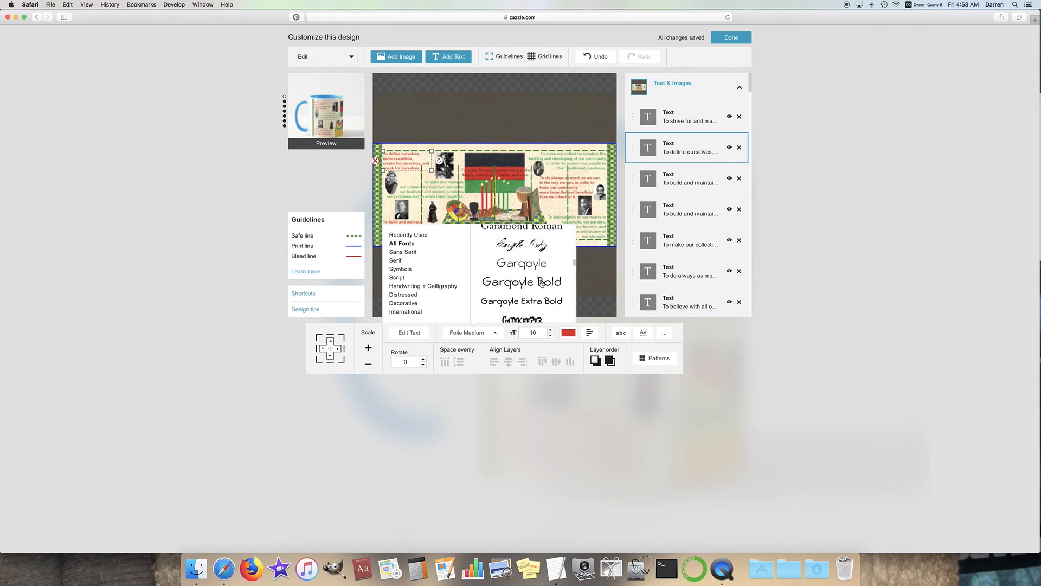
click(592, 293)
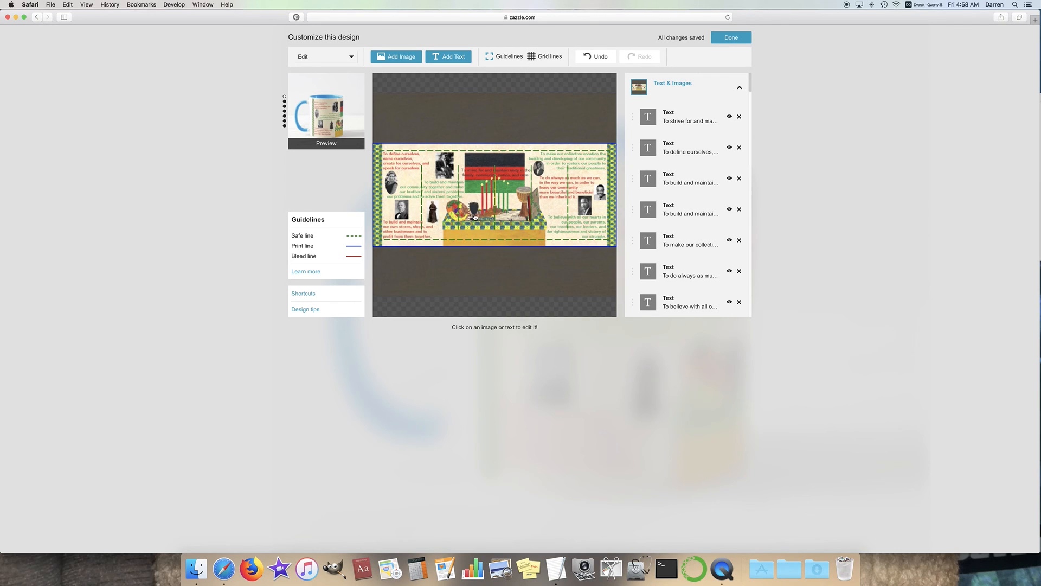
Step: Try out the custom colors #DD514B, #DDC44B and #DD4B6A on the red "To define ourselves" text
click(406, 164)
click(545, 333)
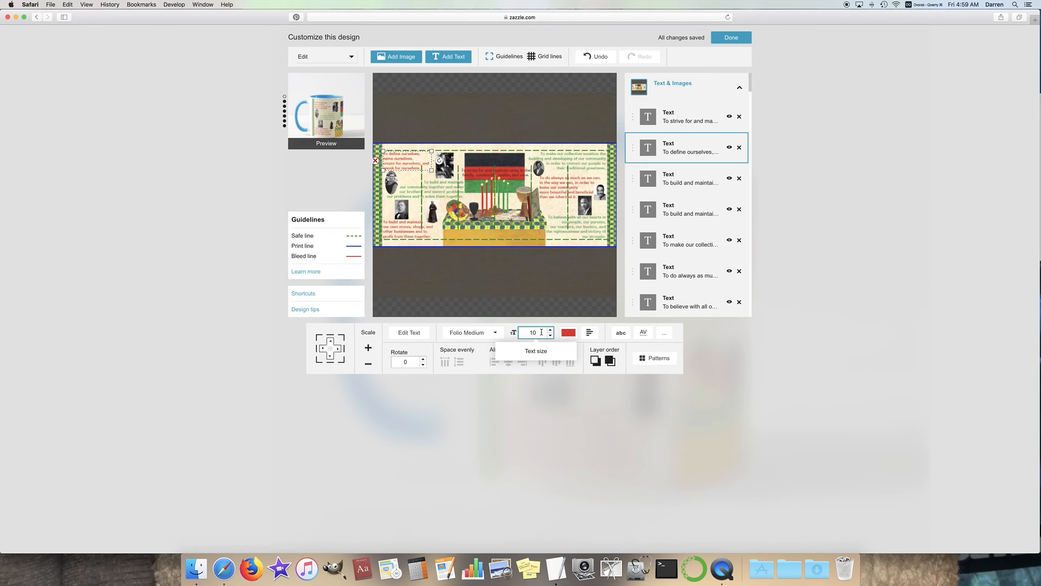
click(572, 334)
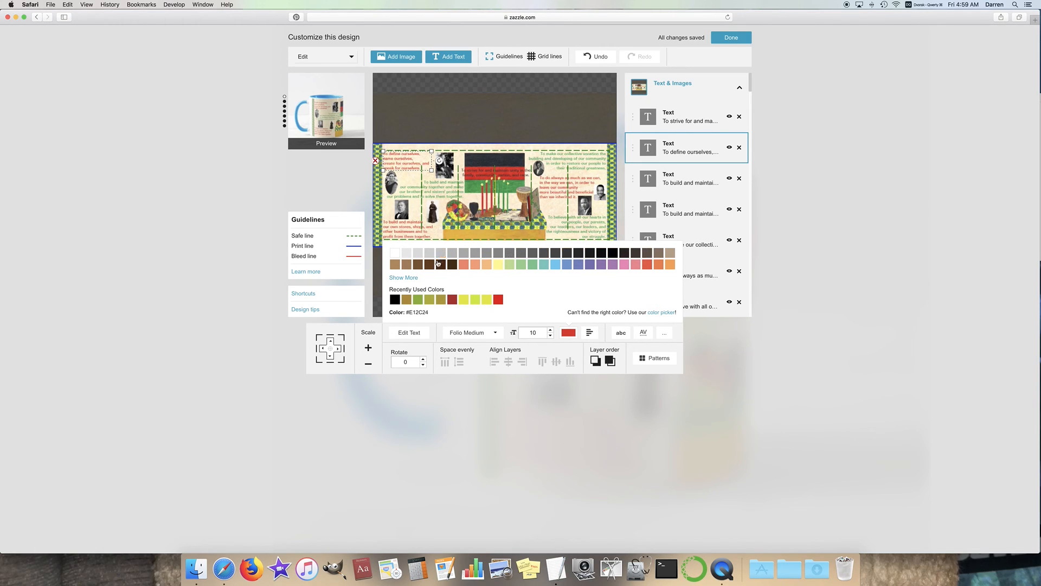
click(665, 314)
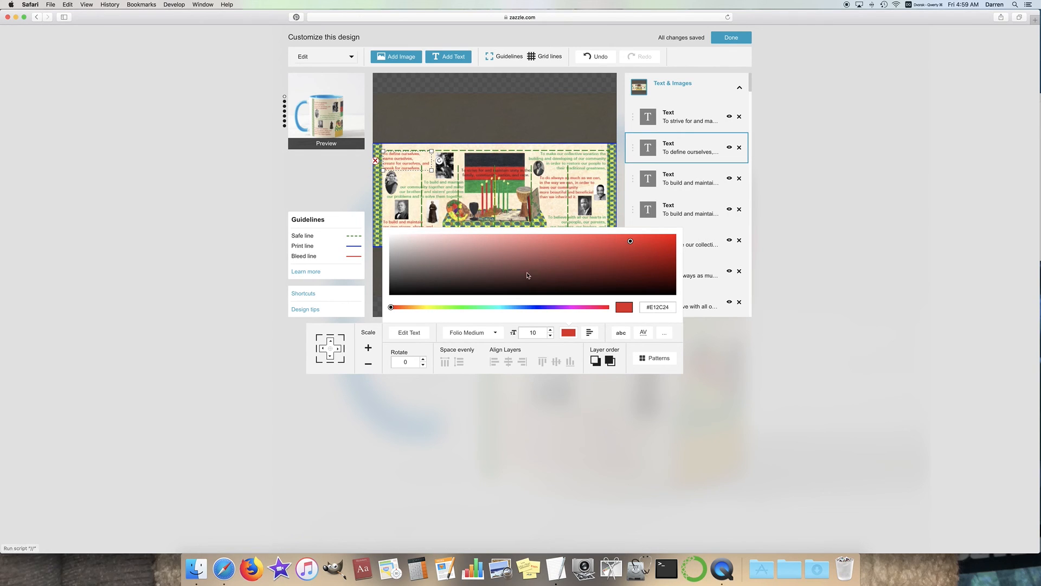
click(579, 242)
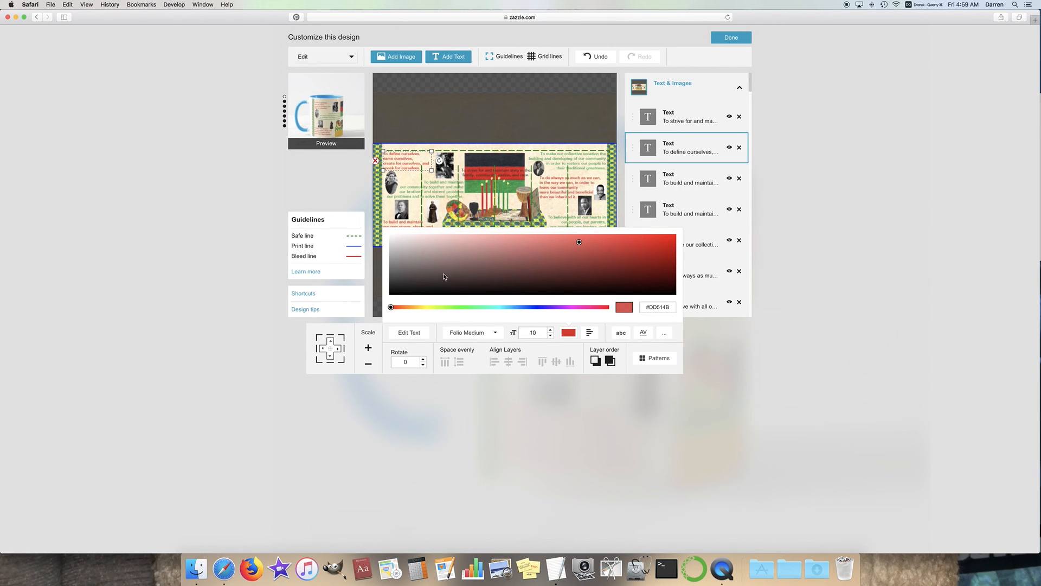
click(420, 307)
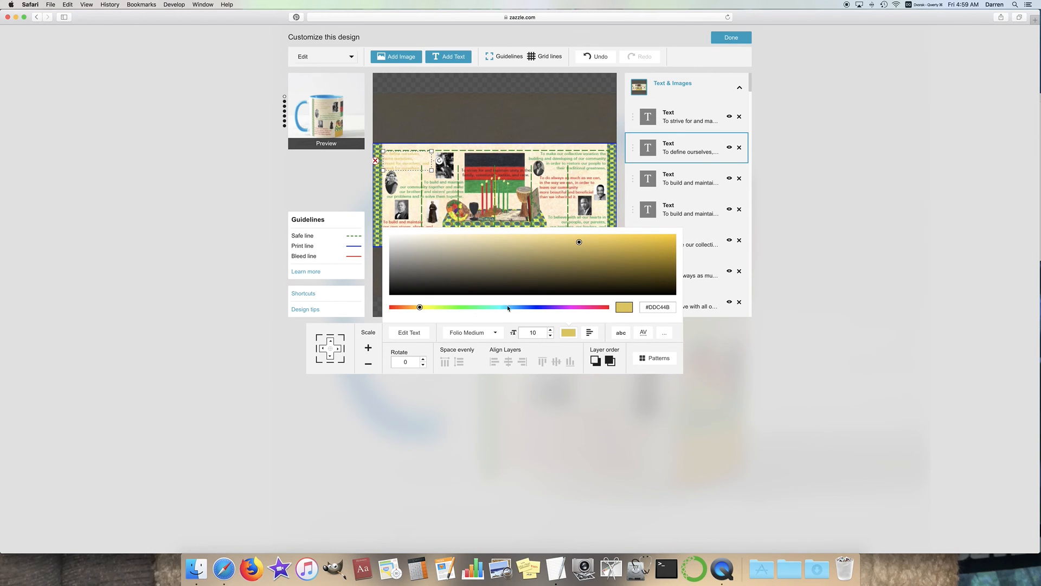
click(602, 307)
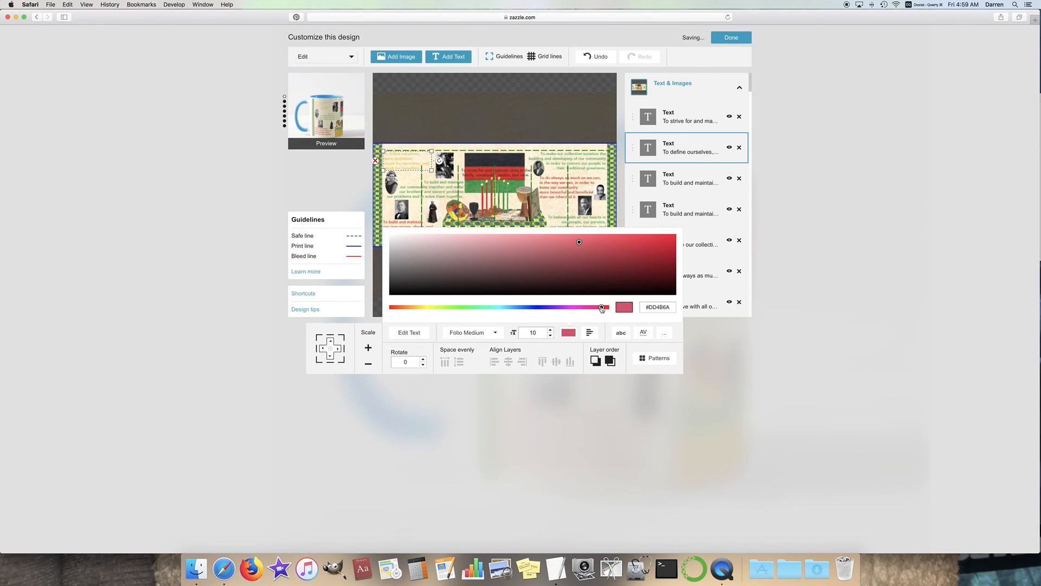
click(743, 342)
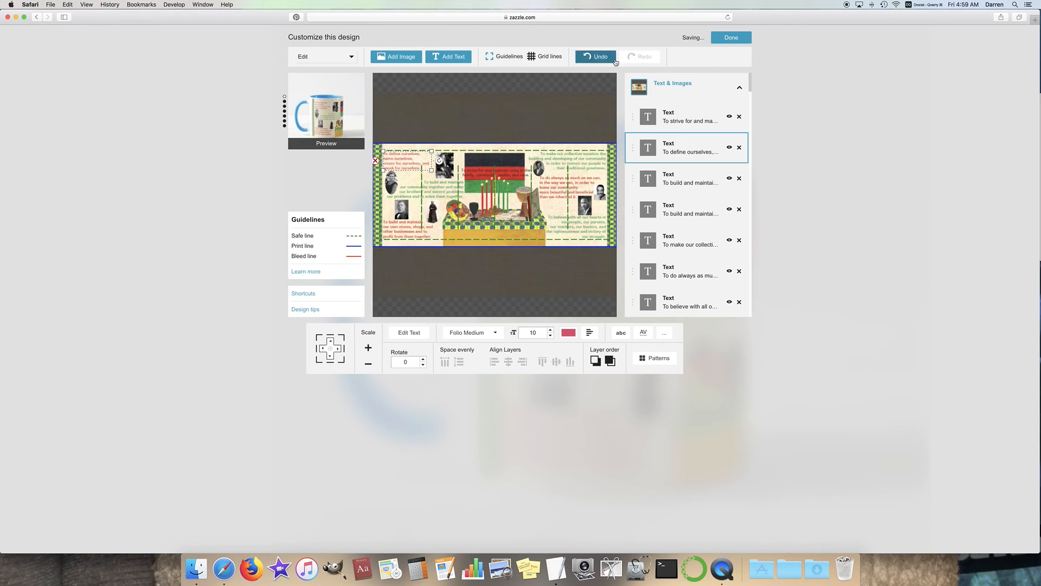
Step: Undo the recent color changes on the "To define ourselves" text
click(594, 58)
click(594, 57)
click(594, 57)
click(594, 57)
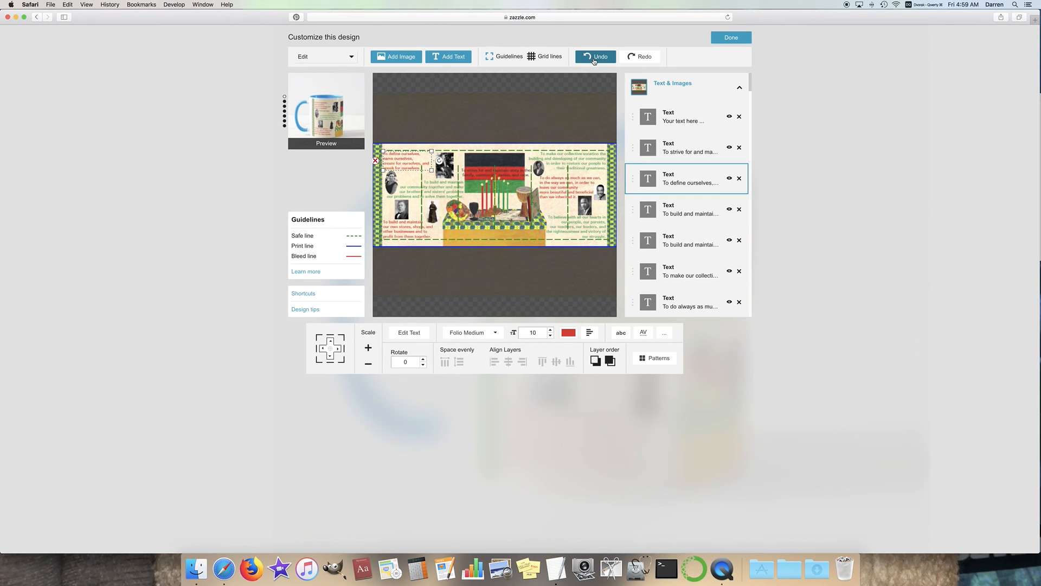
click(594, 57)
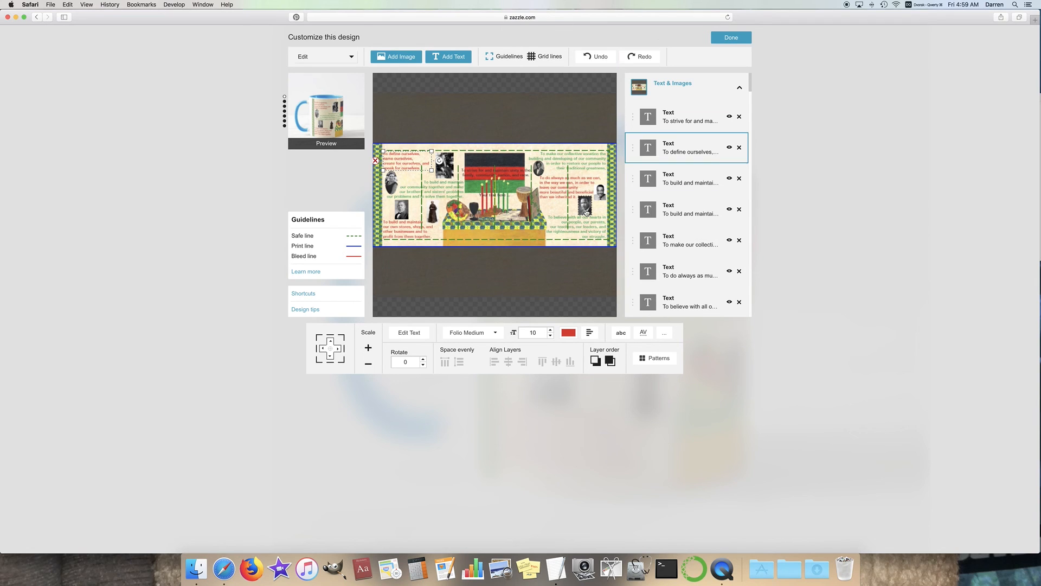
click(632, 61)
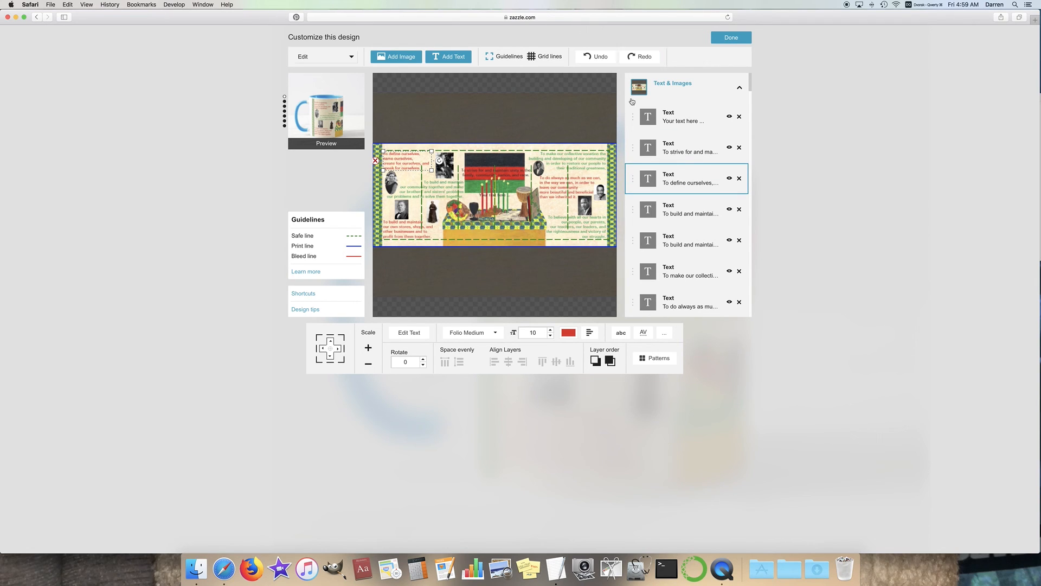
Step: Check the text alignment settings of the red "To define ourselves", green "To build and maintain" and middle "To strive for" texts
click(595, 334)
click(448, 193)
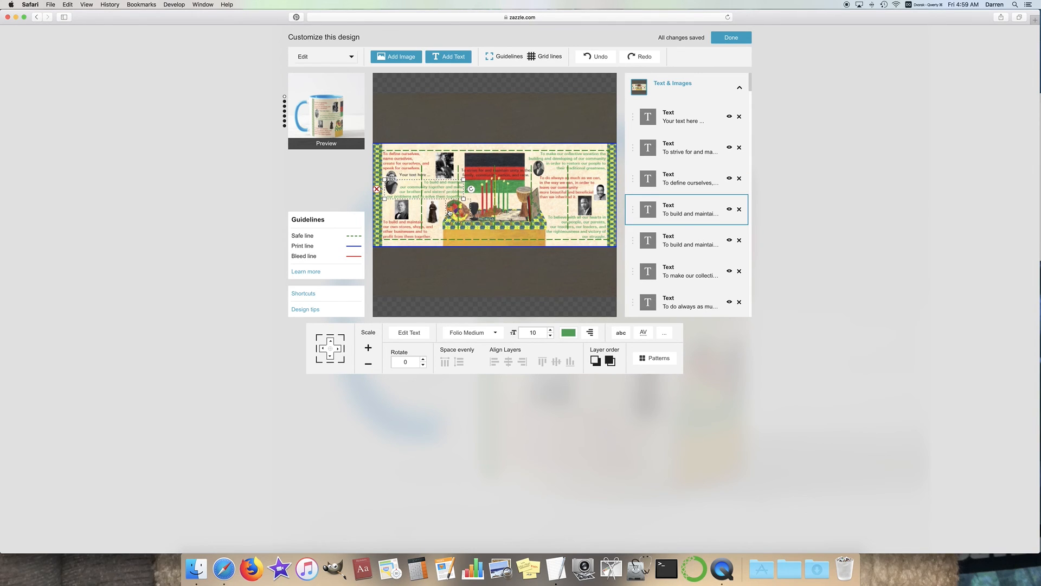
click(482, 174)
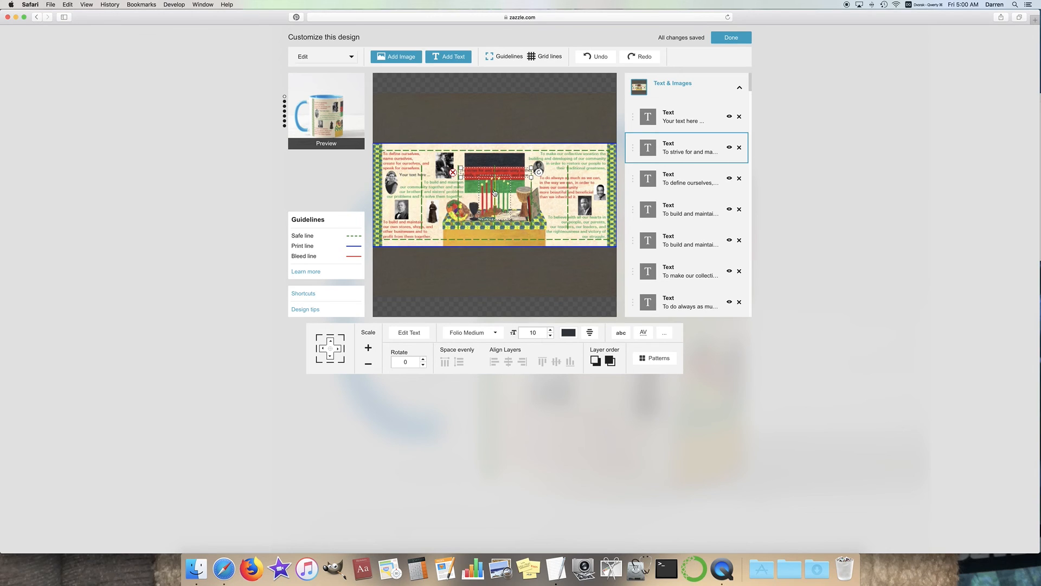
click(589, 333)
Step: Delete the "Your text here ..." text layer on the mug's left side
click(418, 181)
click(419, 181)
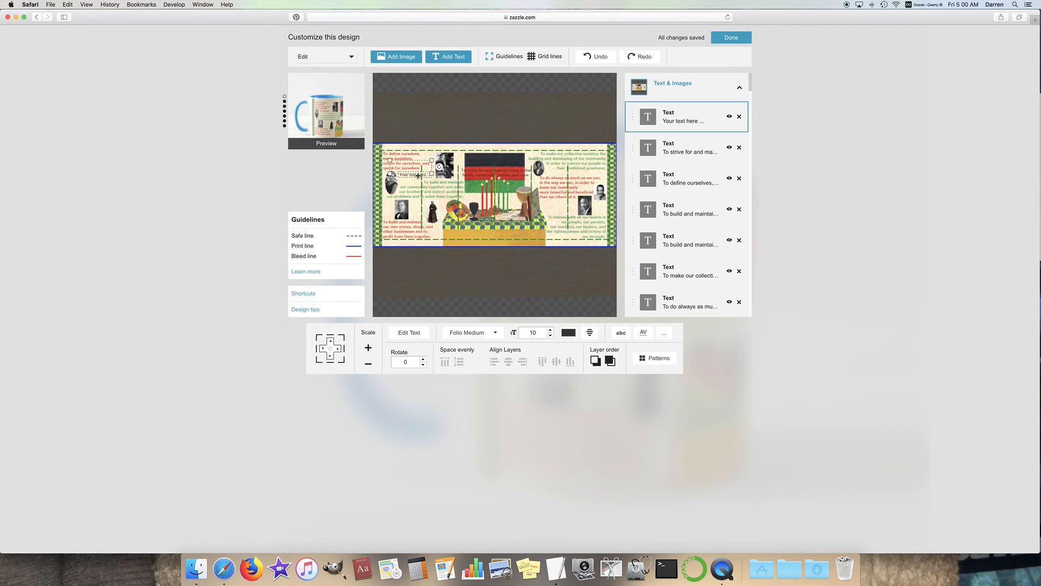
click(739, 116)
click(733, 117)
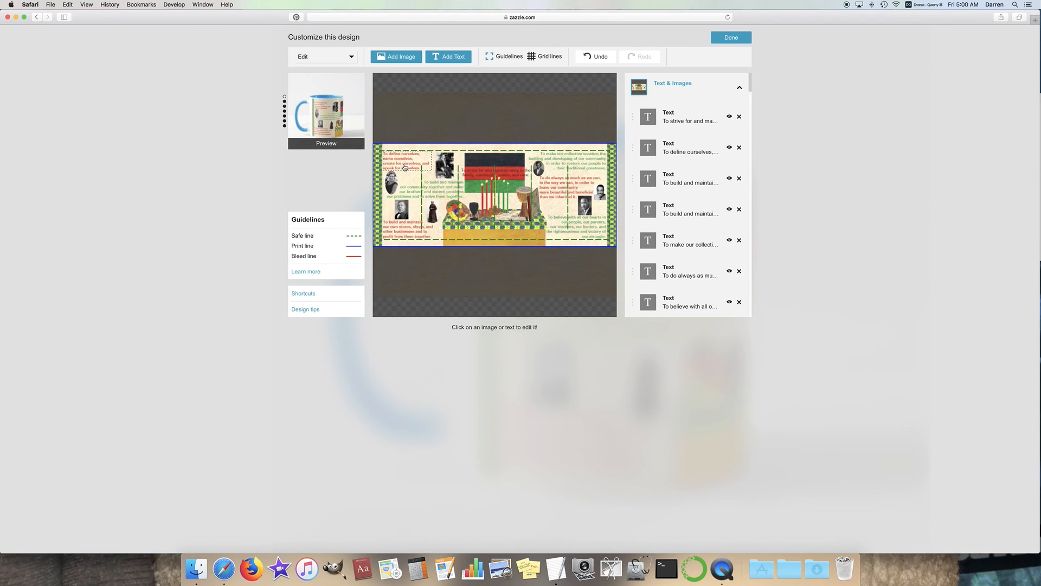
Step: Try a character spacing of 0.1 on the red "To define ourselves" text and reset it to 0
click(621, 333)
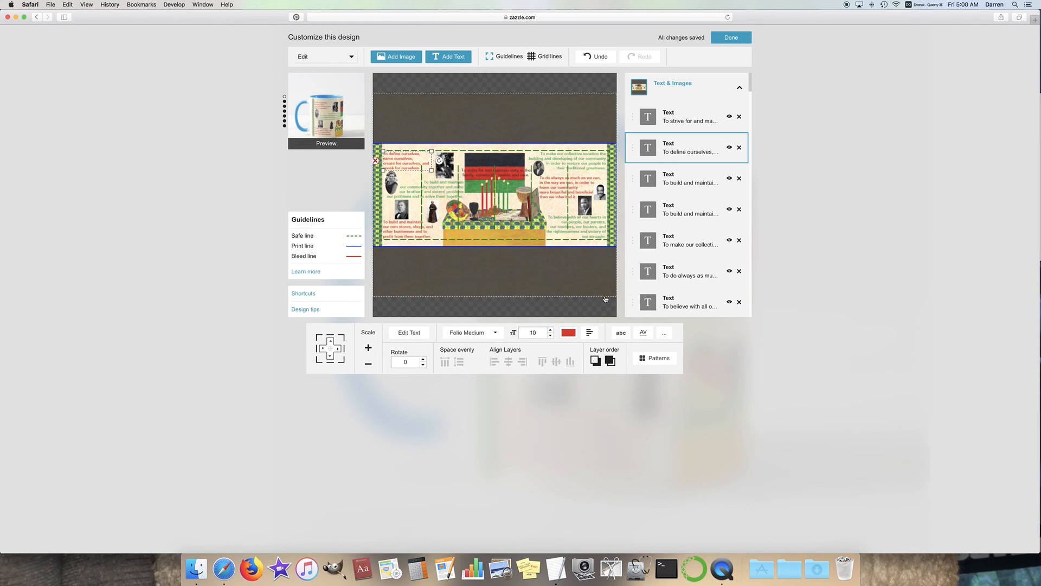
click(645, 334)
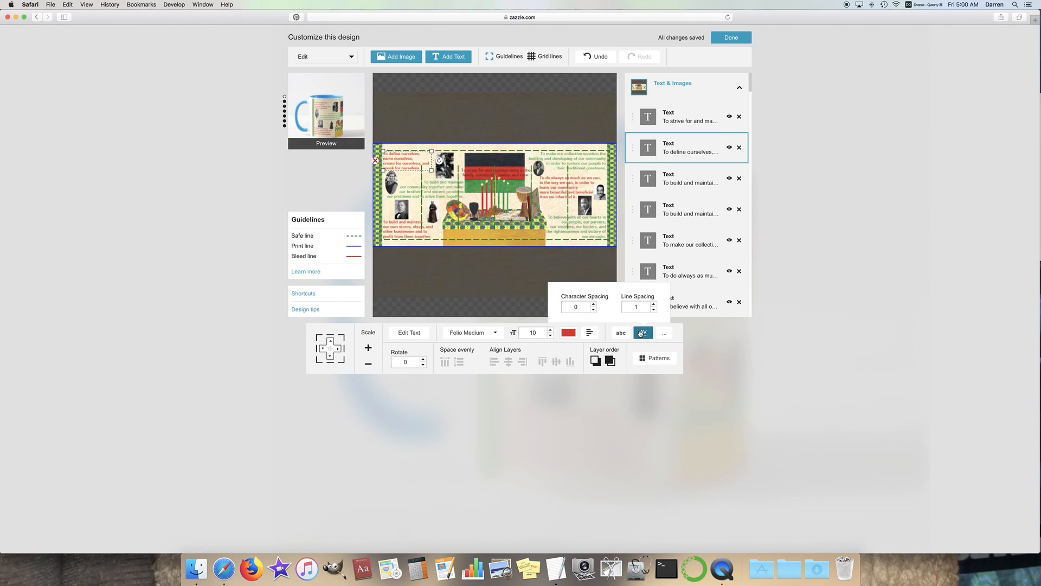
click(594, 306)
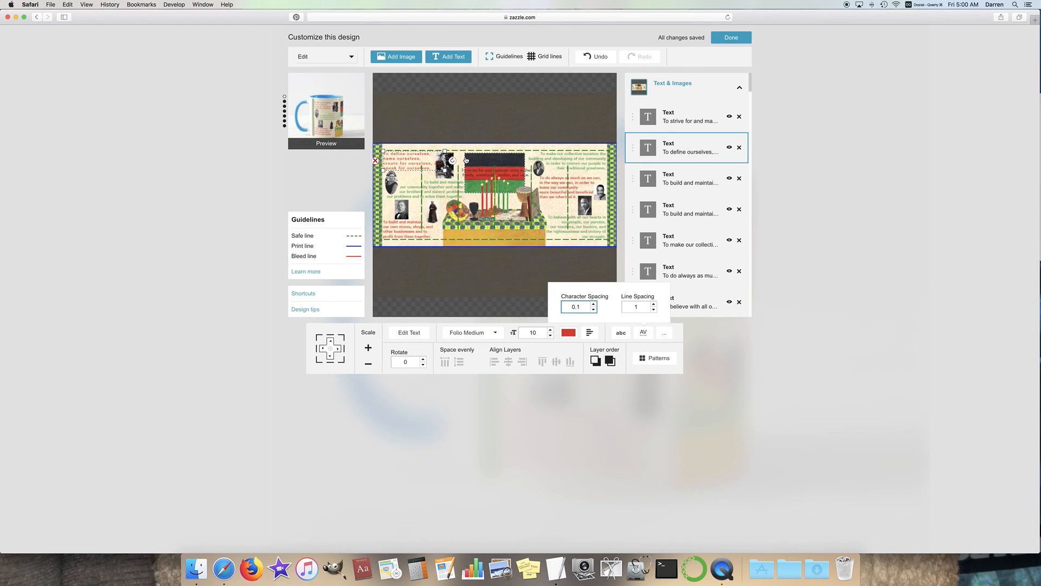
click(594, 310)
click(594, 310)
Step: Try a line spacing of 1.4 on the red "To define ourselves" text and reset it to 1
click(642, 306)
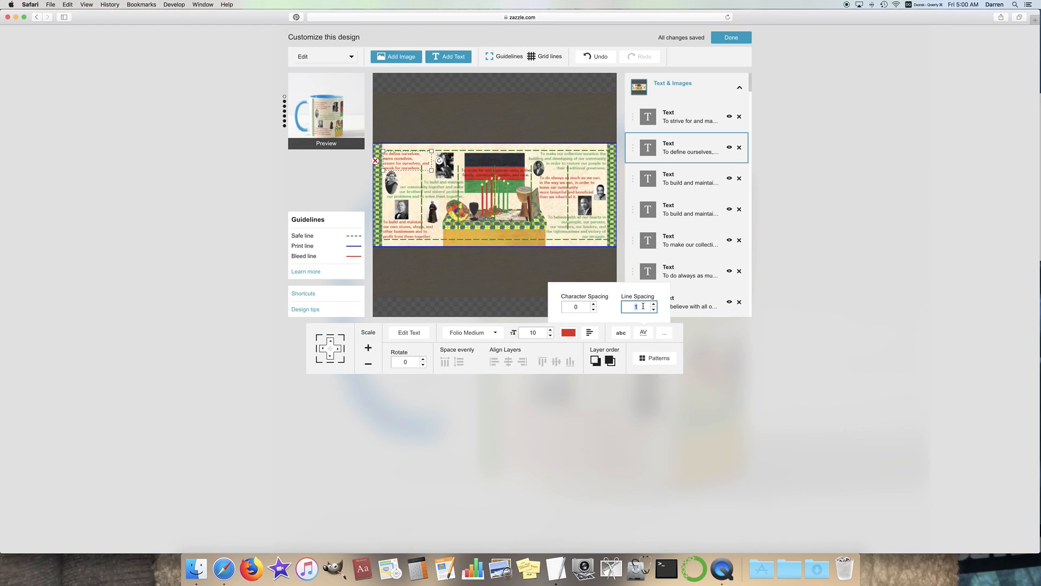
click(655, 305)
click(655, 305)
click(655, 305)
click(654, 304)
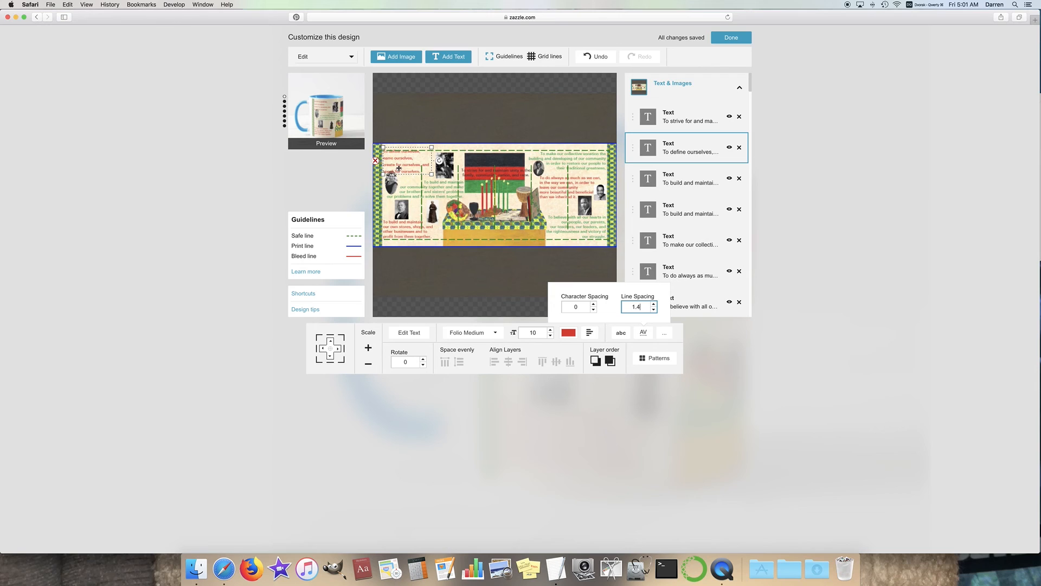
click(654, 310)
click(654, 310)
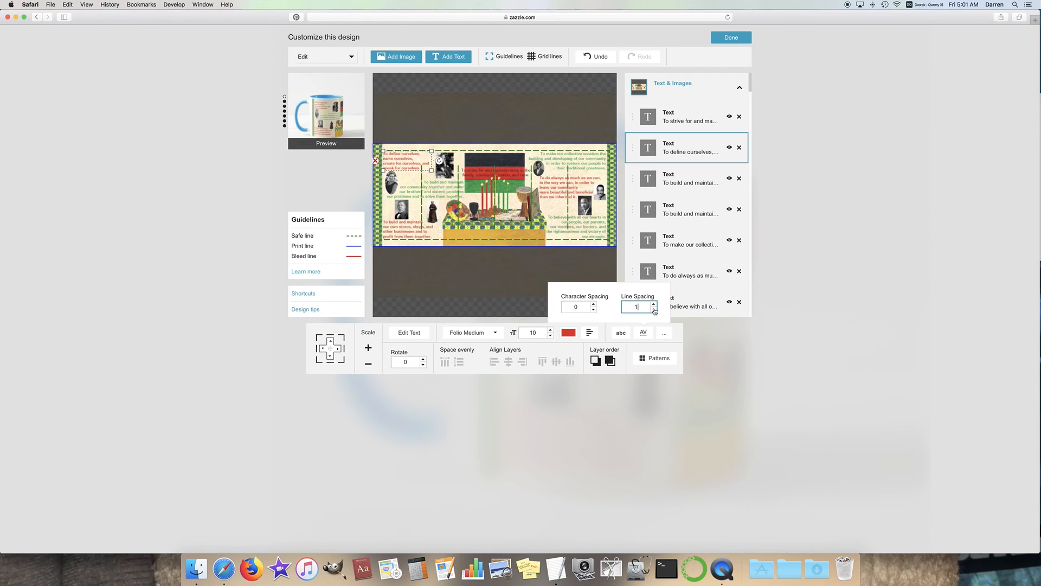
click(711, 356)
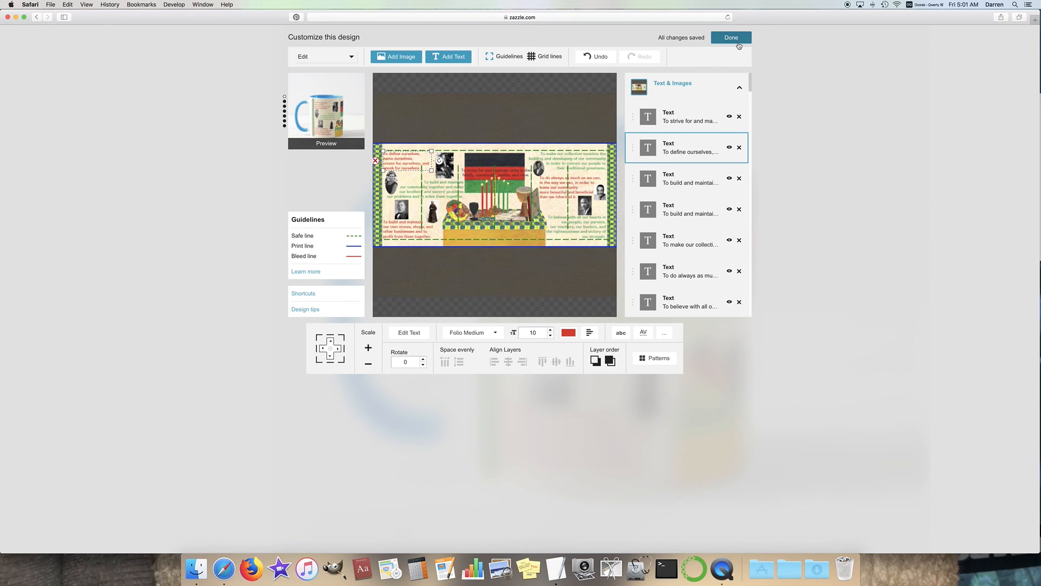
Step: Look through the uploaded images available for adding to the mug, and return to the design with nothing selected
click(388, 59)
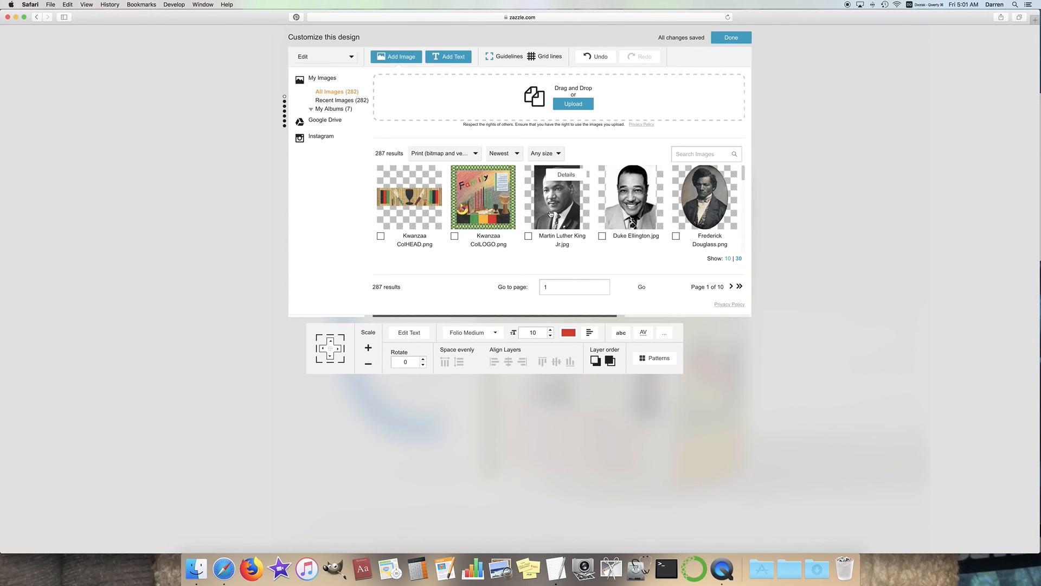
scroll(551, 214, down, 2)
scroll(579, 205, up, 2)
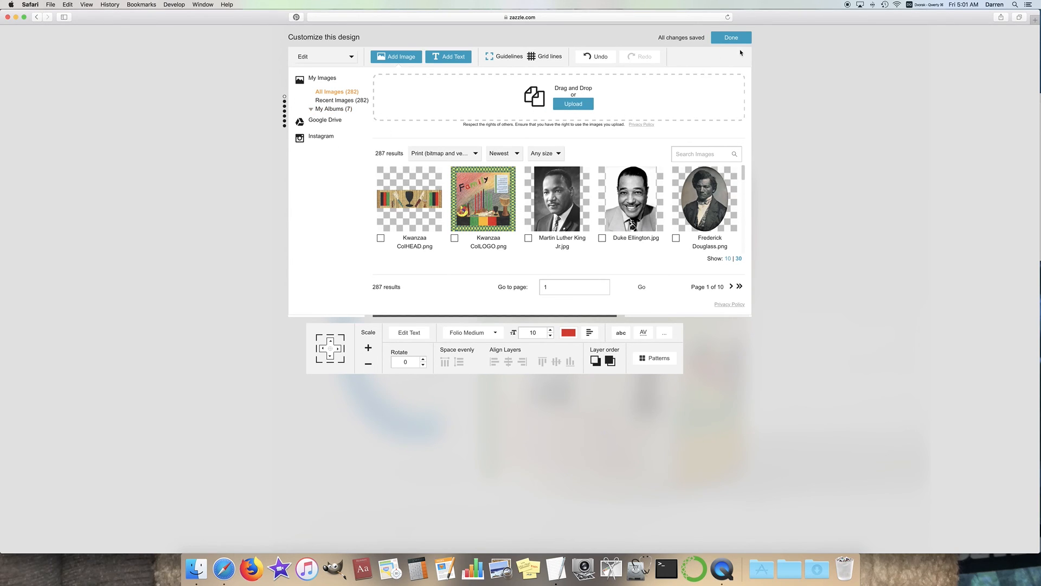
click(784, 224)
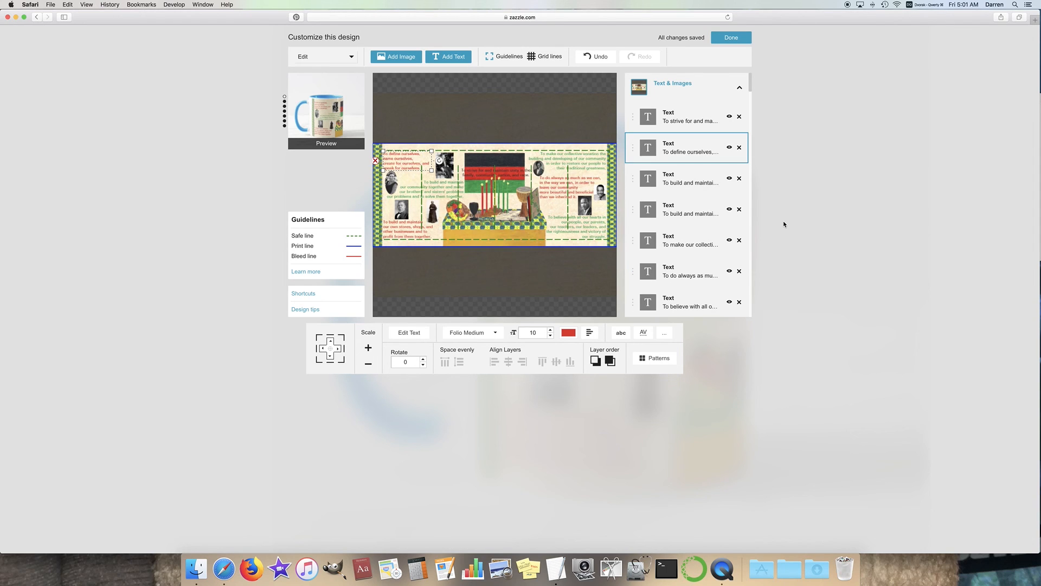
click(484, 86)
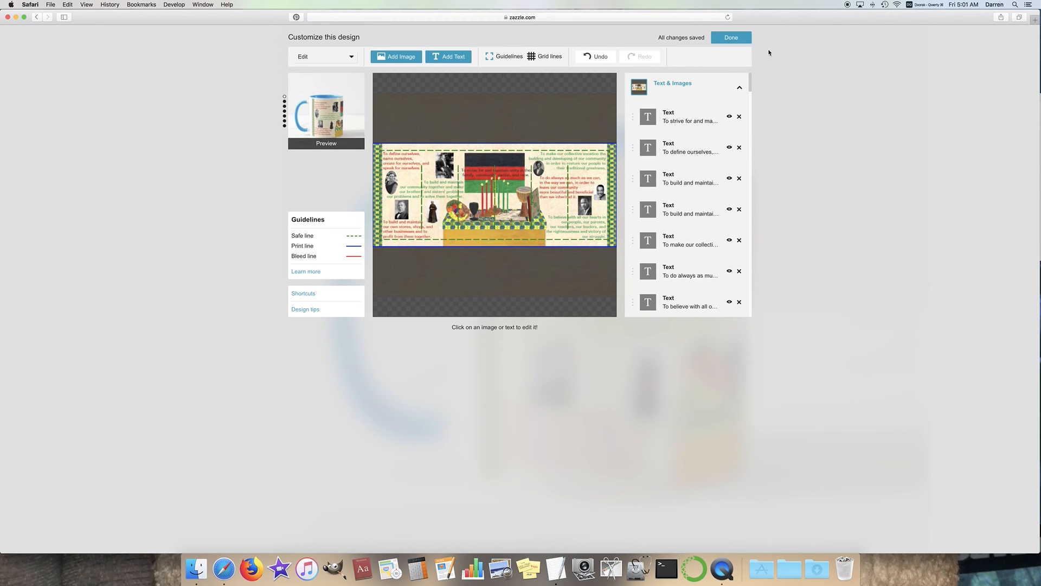
Step: Finish the mug customization, return to the collection and open the Gather 'Round Kwanzaa Creations Kawaida Magnet
click(732, 37)
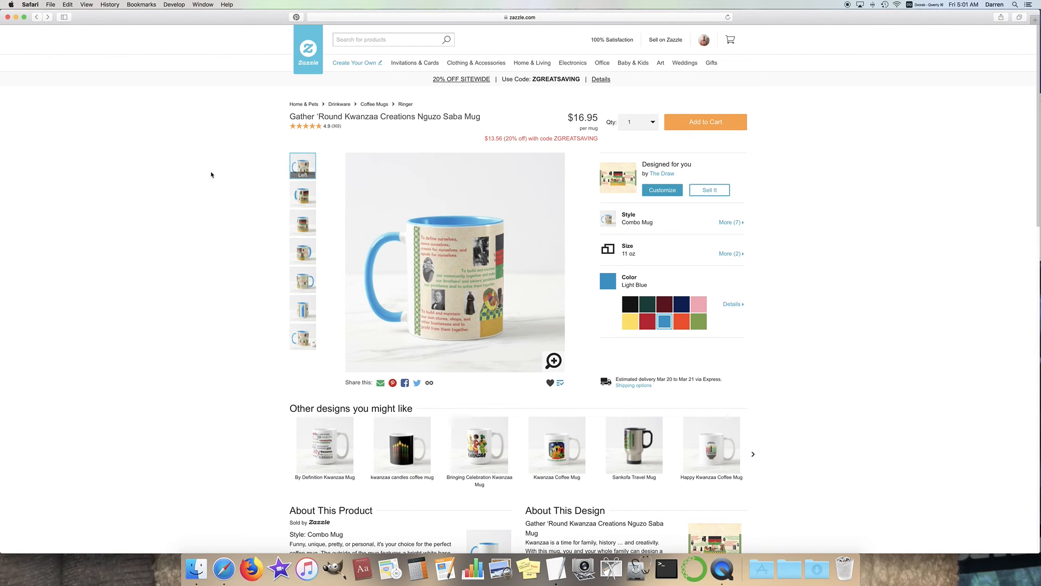
click(37, 18)
scroll(160, 97, down, 10)
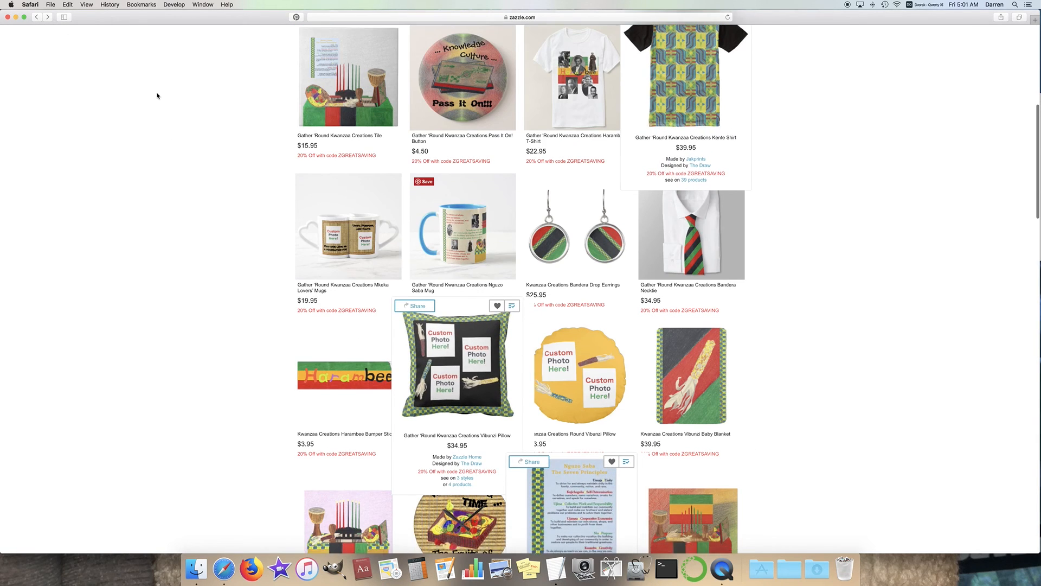
scroll(165, 102, down, 7)
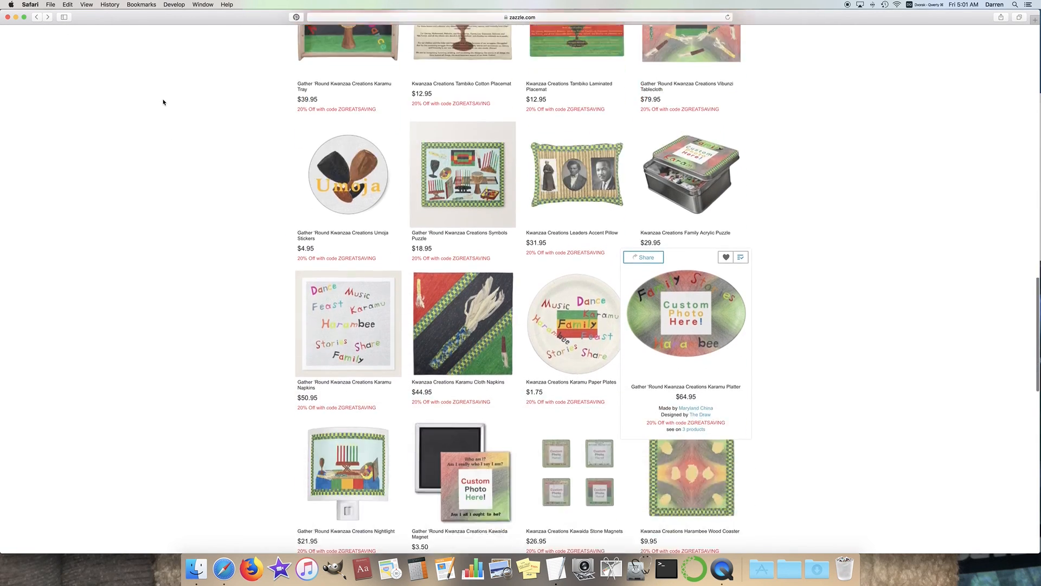
click(454, 274)
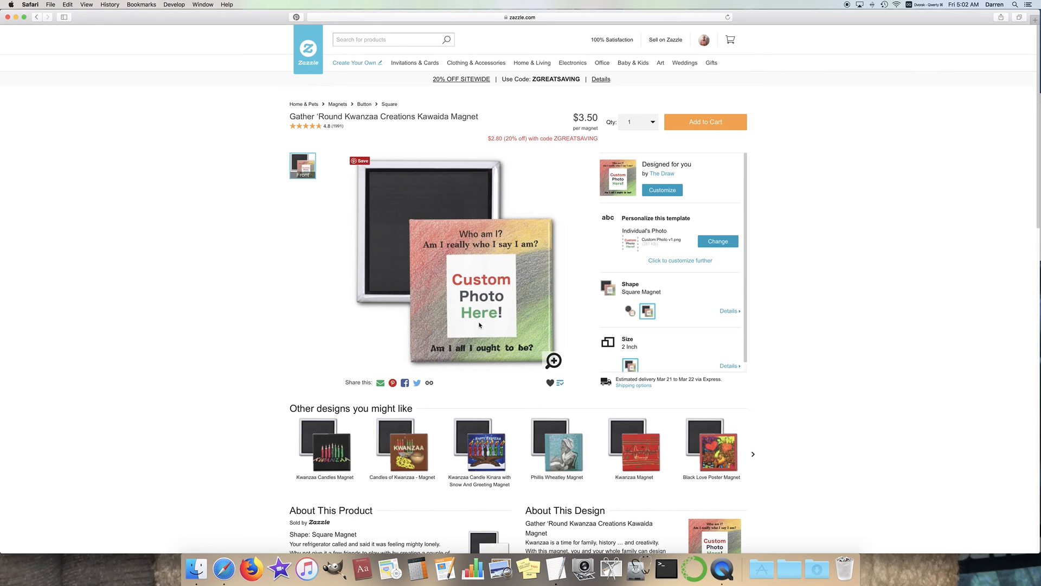
Step: Replace the magnet template's individual photo with Martin Luther King Jr.jpg from the uploaded images
scroll(479, 324, down, 2)
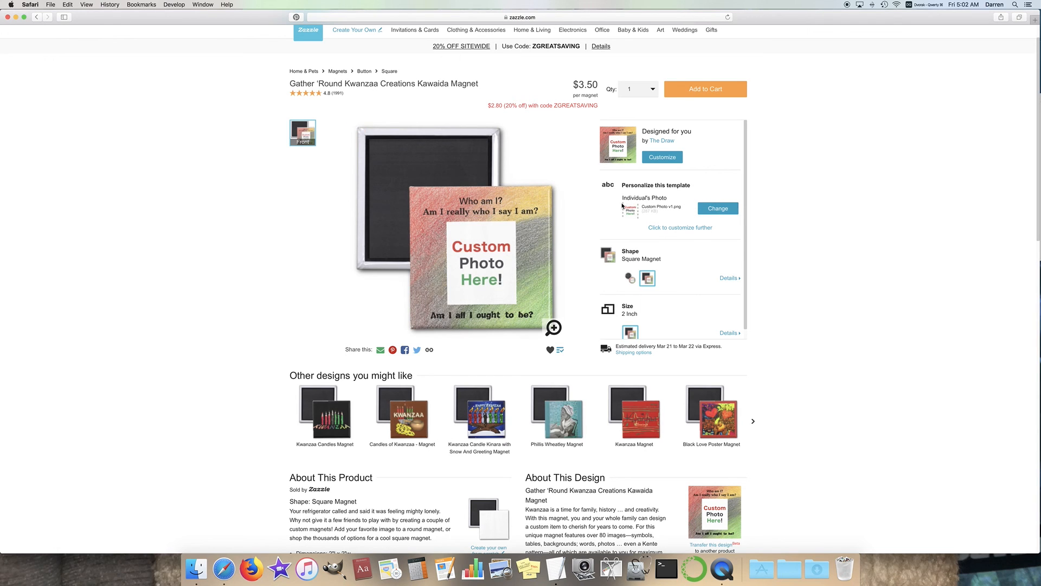
click(723, 211)
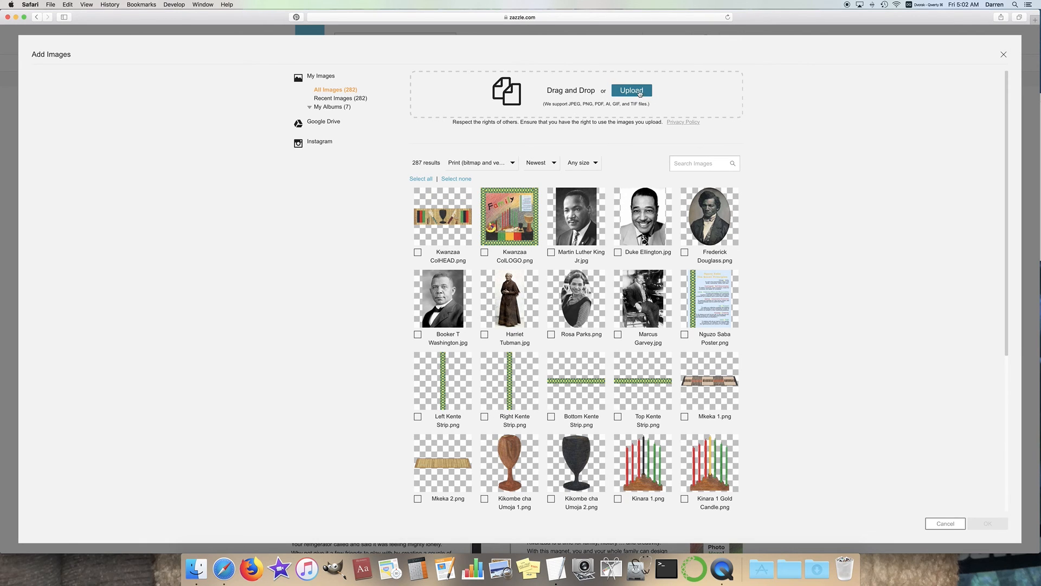
click(575, 223)
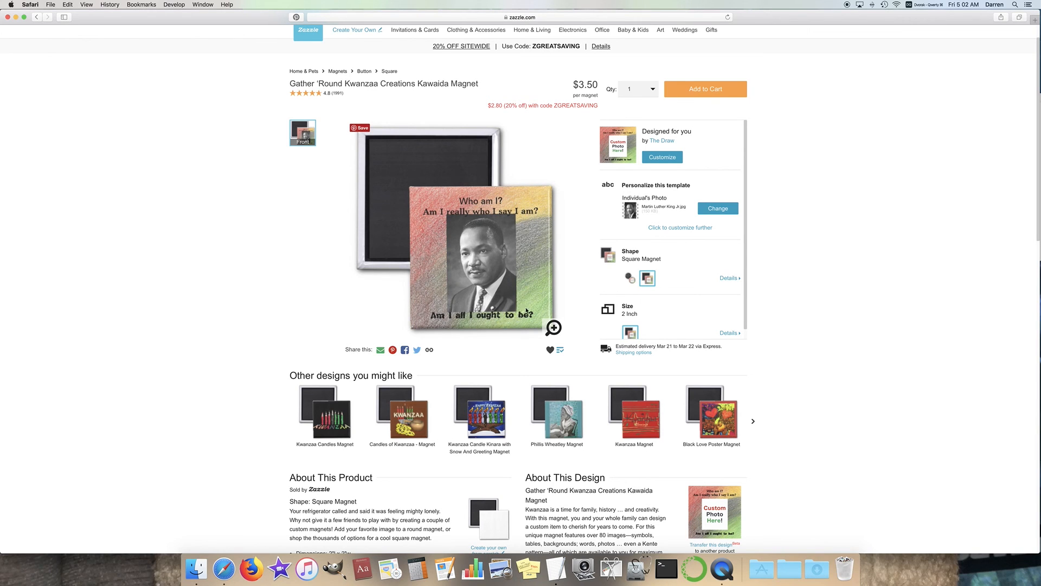
Step: Open the magnet's full design, scale down the portrait so it fits between the text lines, and finish customizing
click(663, 160)
click(521, 242)
click(370, 366)
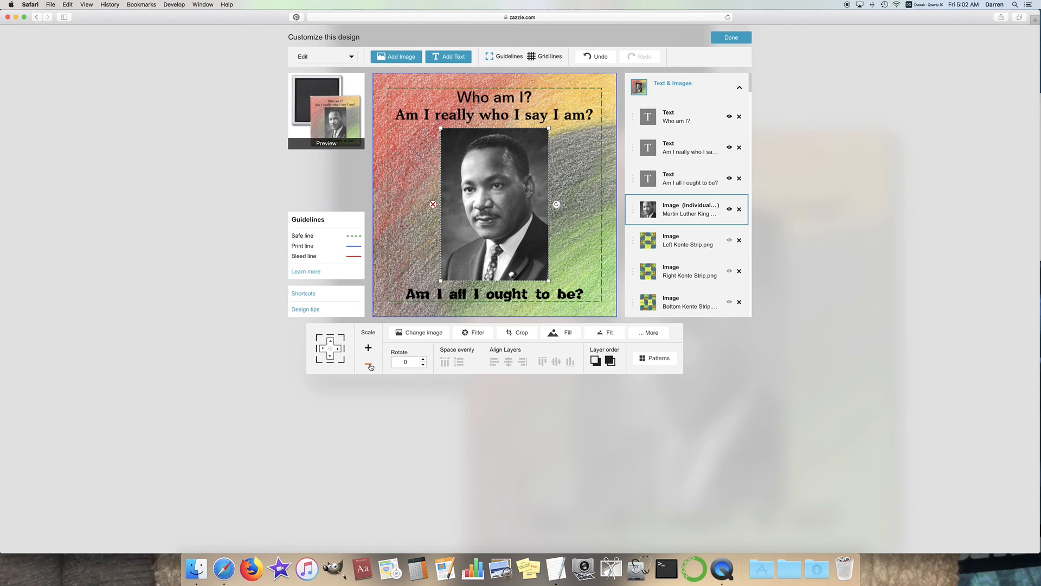
click(686, 271)
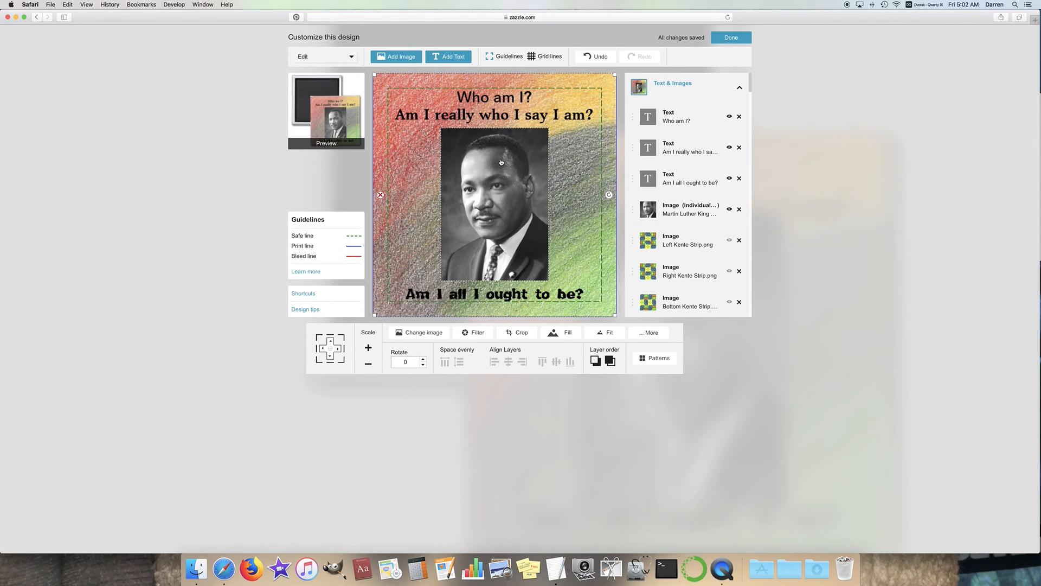
click(732, 39)
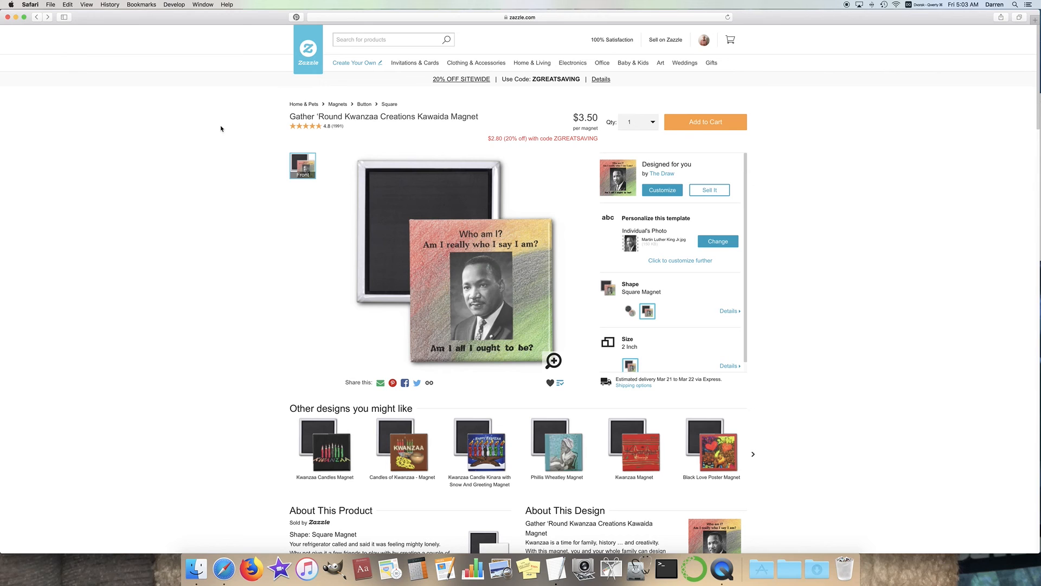
Step: Return to the collection and open the Gather 'Round Kwanzaa Creations Tile for customization
click(36, 17)
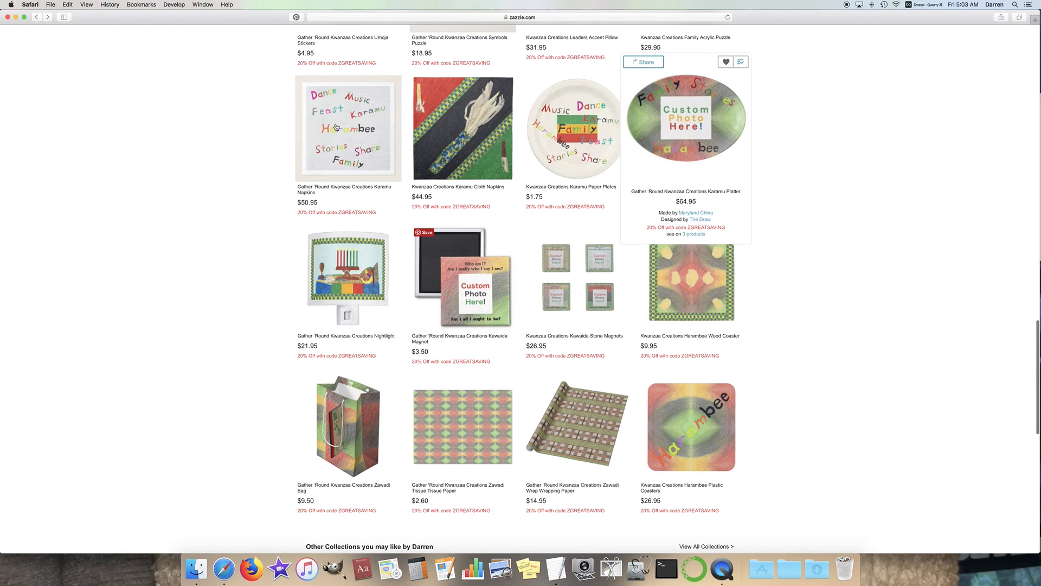
scroll(841, 271, down, 5)
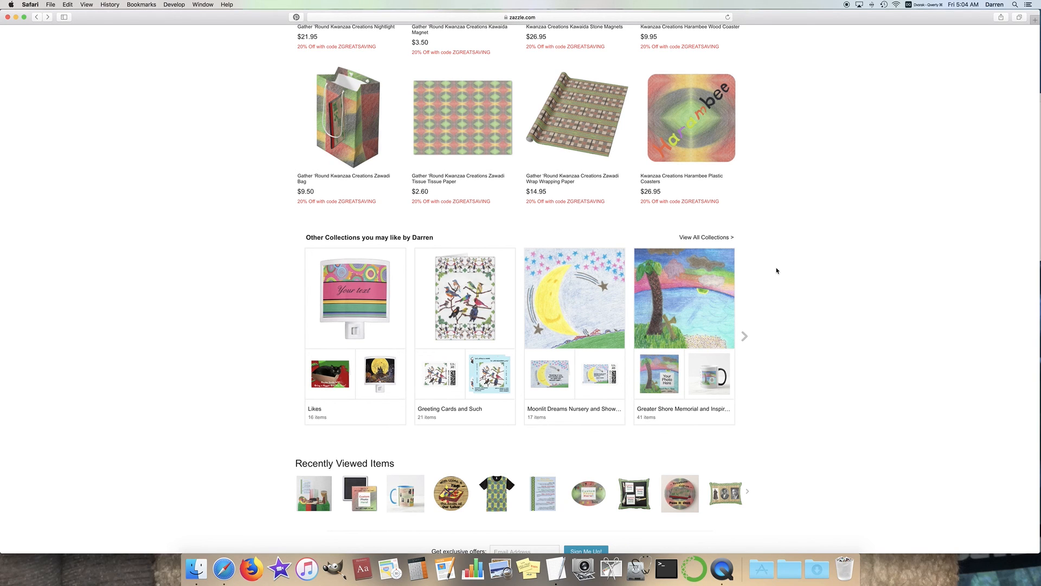
scroll(777, 271, up, 15)
scroll(770, 270, up, 10)
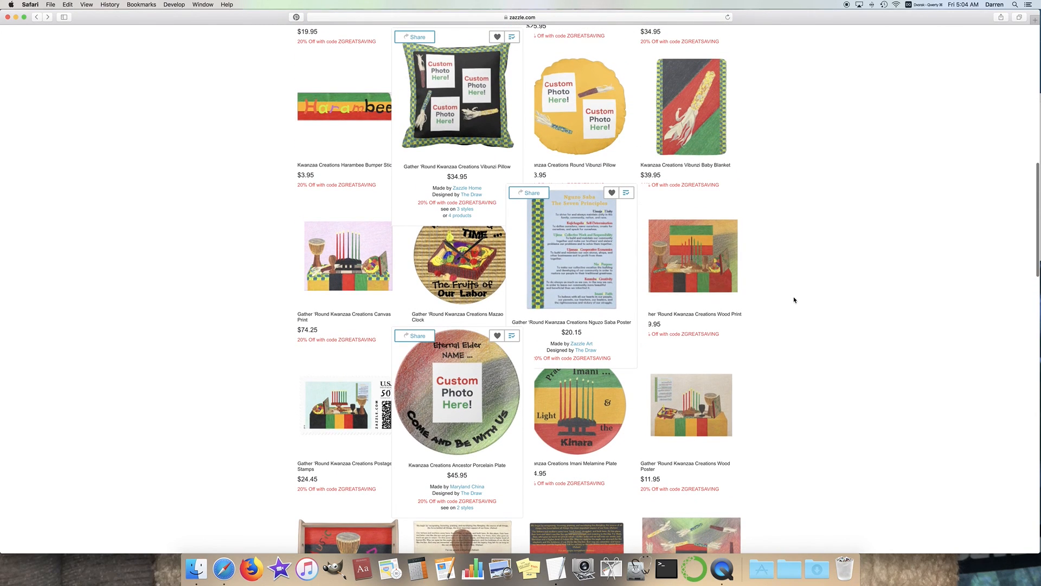
scroll(794, 300, up, 10)
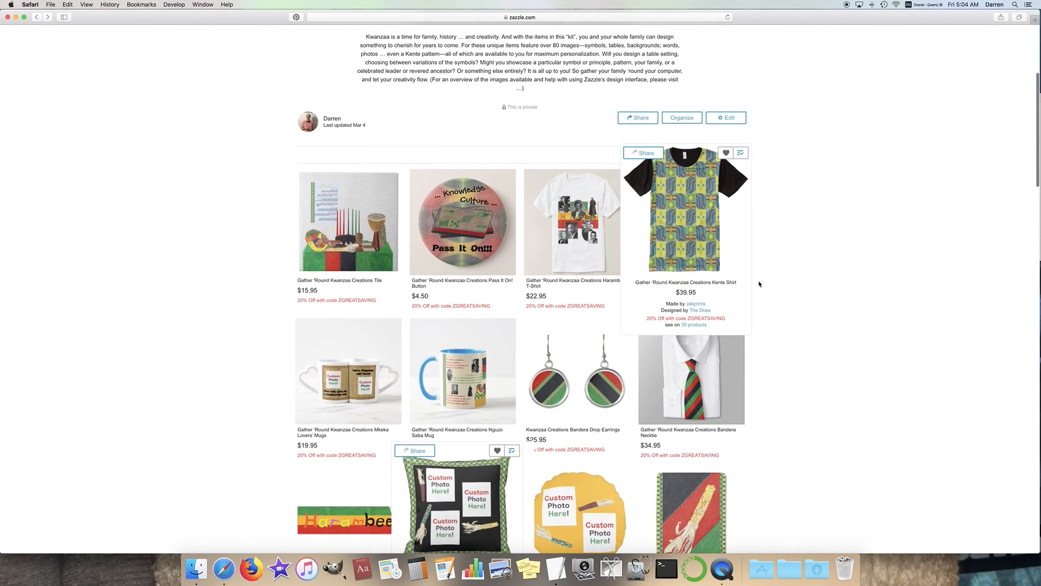
click(373, 250)
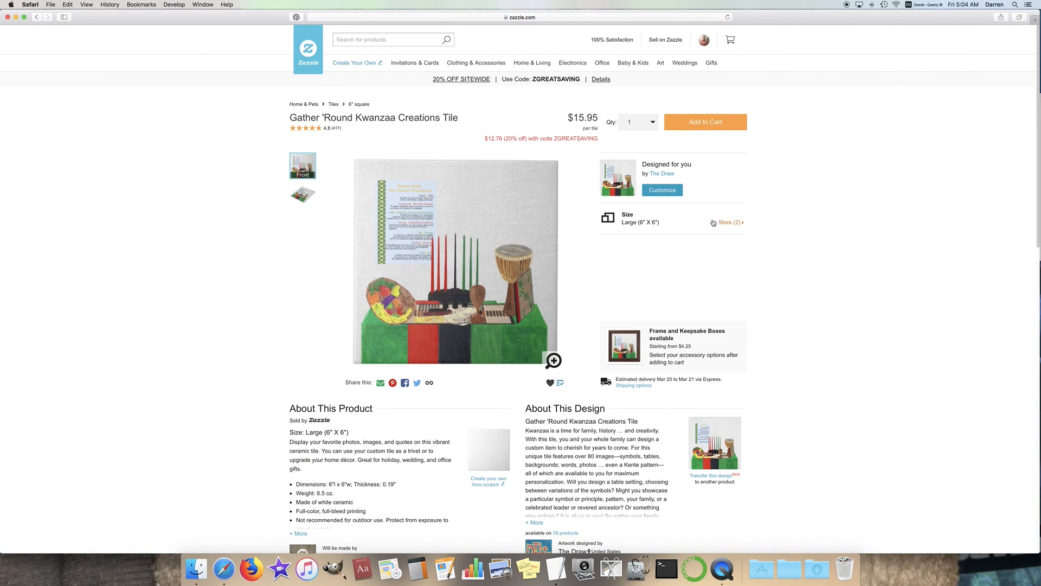
click(672, 191)
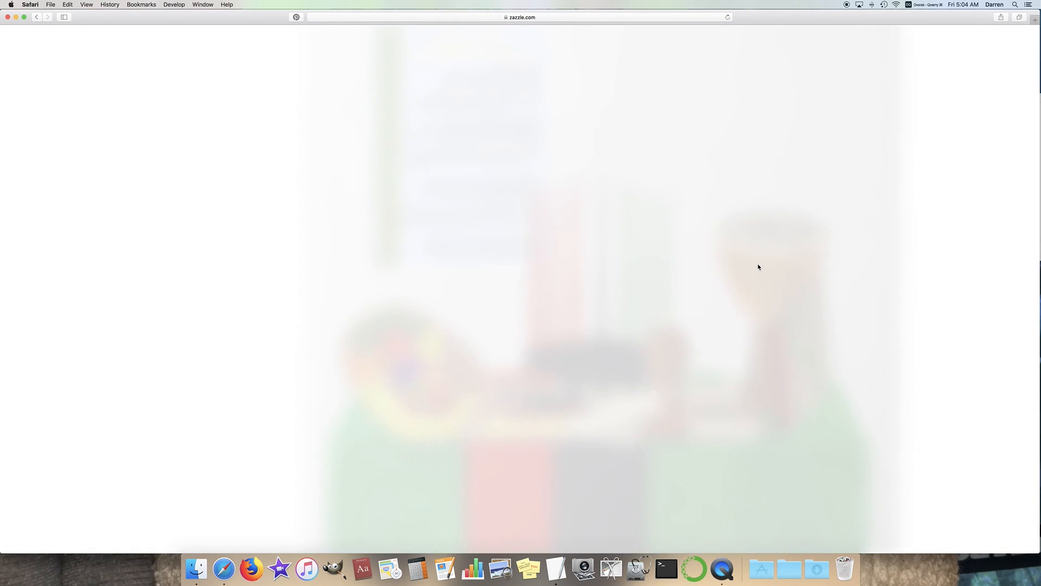
Step: Make all seven wick flame layers visible above the kinara's candles on the tile, from Straight Wick to Strong Left Wick
scroll(714, 251, down, 1)
scroll(715, 252, down, 10)
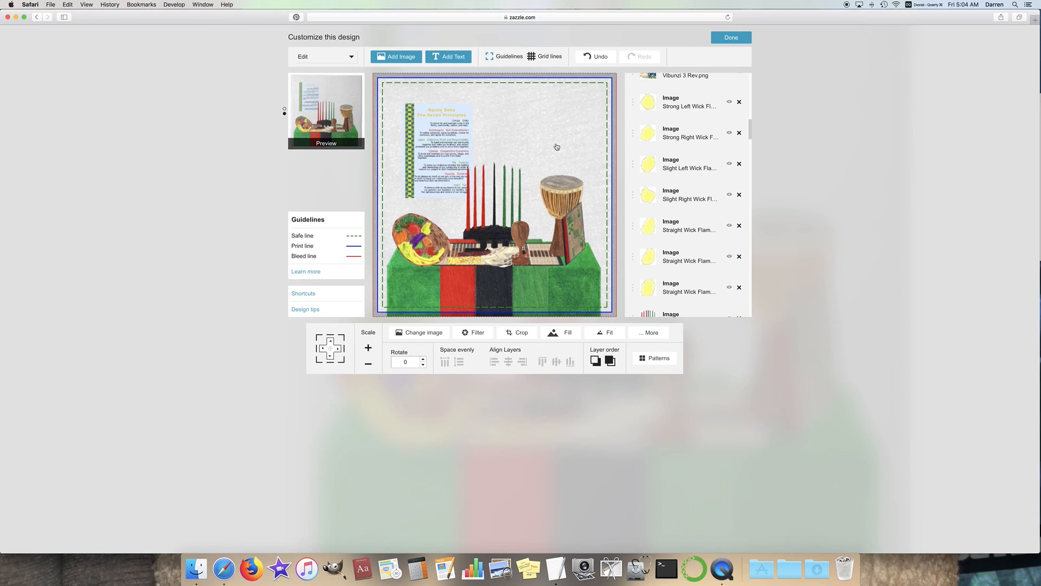
scroll(557, 147, up, 5)
scroll(559, 162, down, 1)
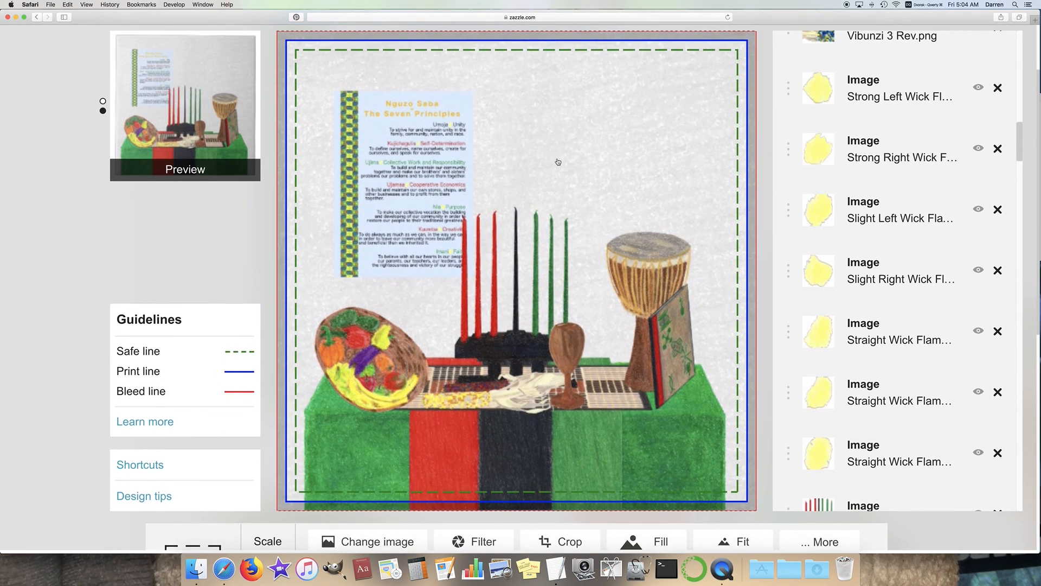
scroll(558, 162, down, 2)
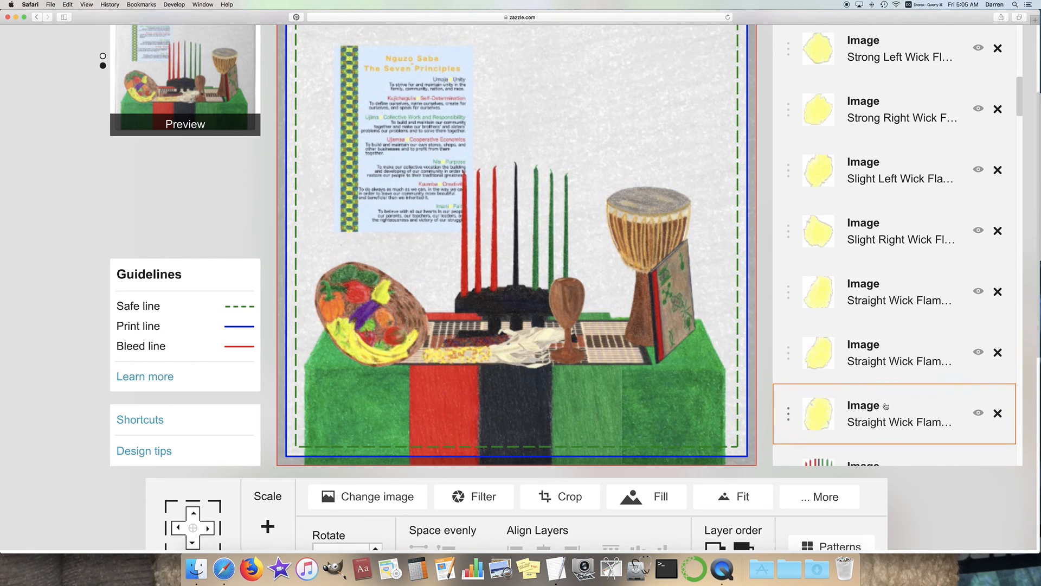
scroll(879, 374, up, 1)
scroll(889, 407, down, 1)
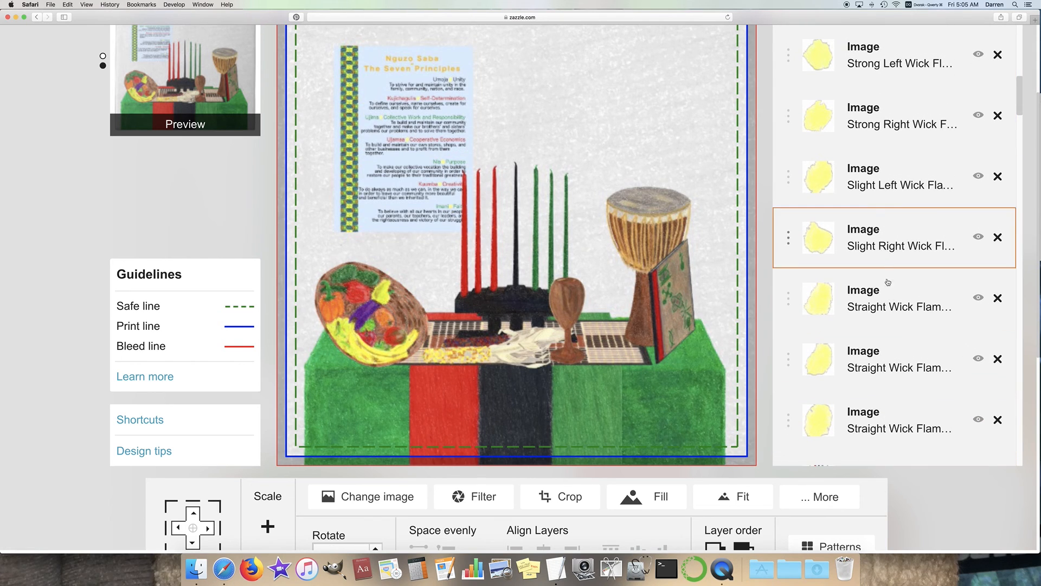
click(980, 420)
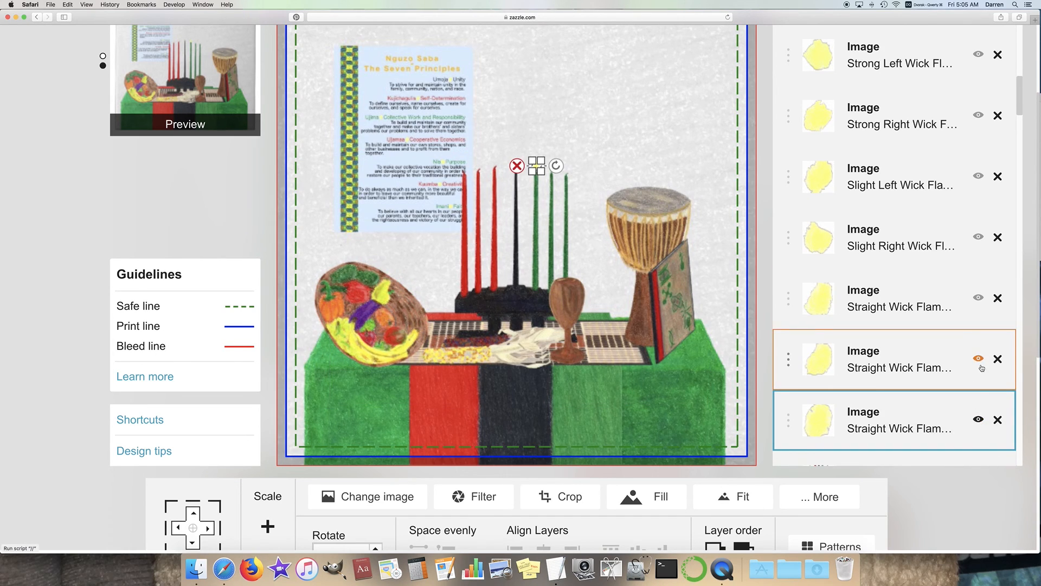
click(981, 364)
scroll(981, 367, up, 4)
click(979, 402)
click(980, 340)
click(979, 280)
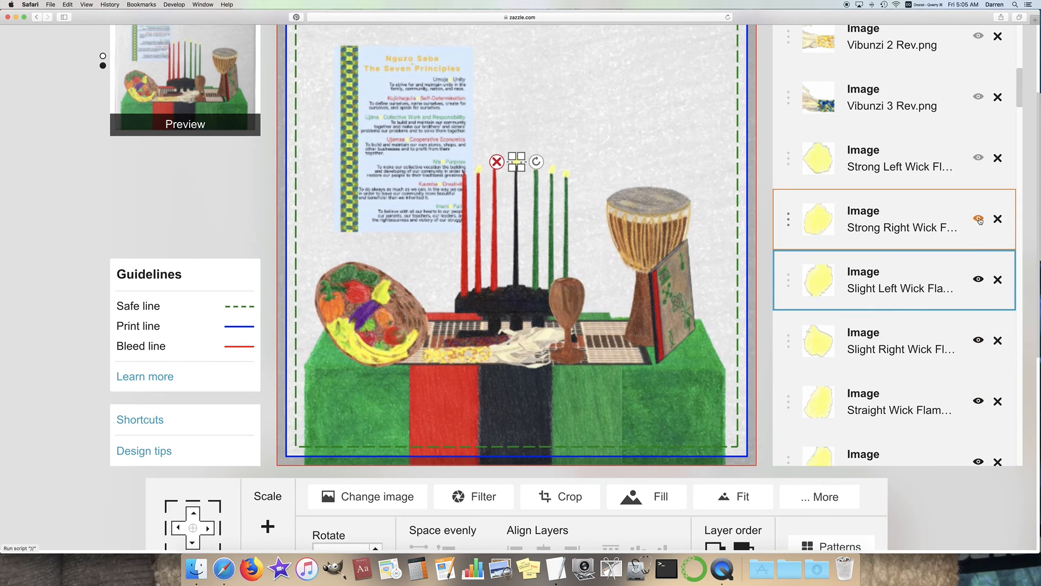
click(980, 219)
click(979, 159)
click(671, 136)
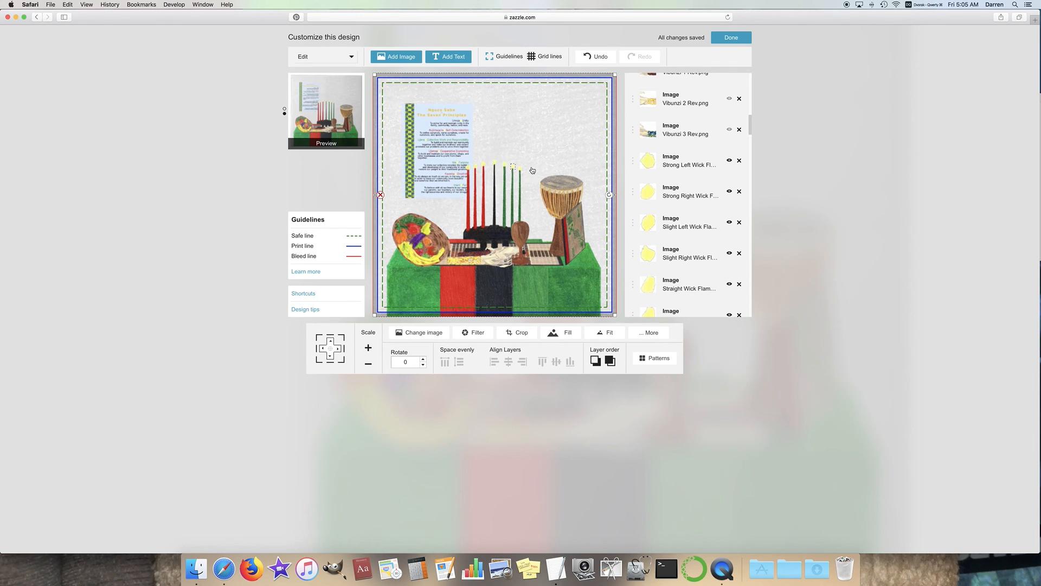
Step: Swap the visible Kinara 2.png layer for Kinara 3.png, trying Kinara 1.png in between
scroll(713, 204, down, 5)
scroll(713, 204, down, 3)
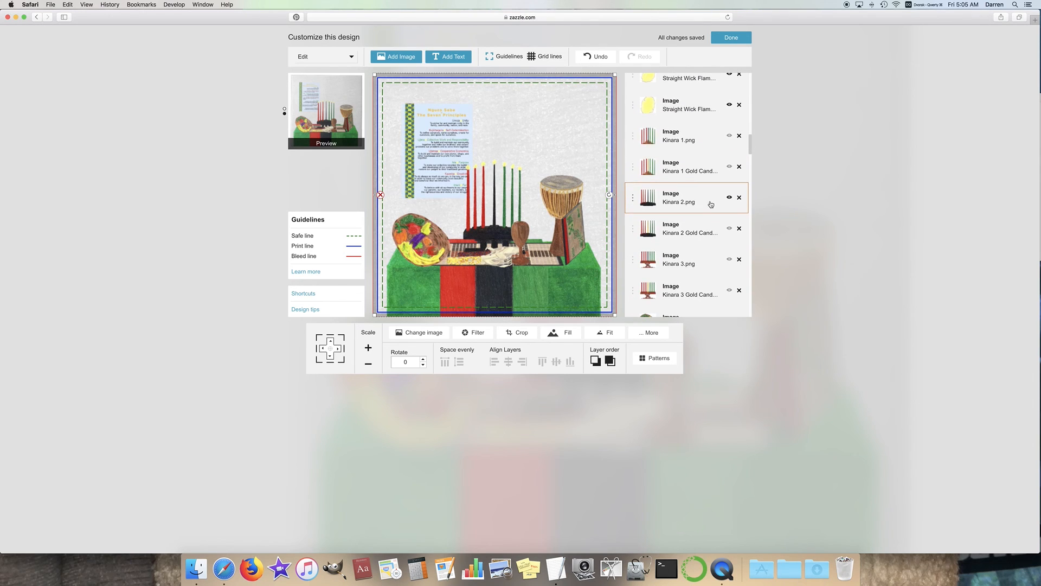
click(729, 198)
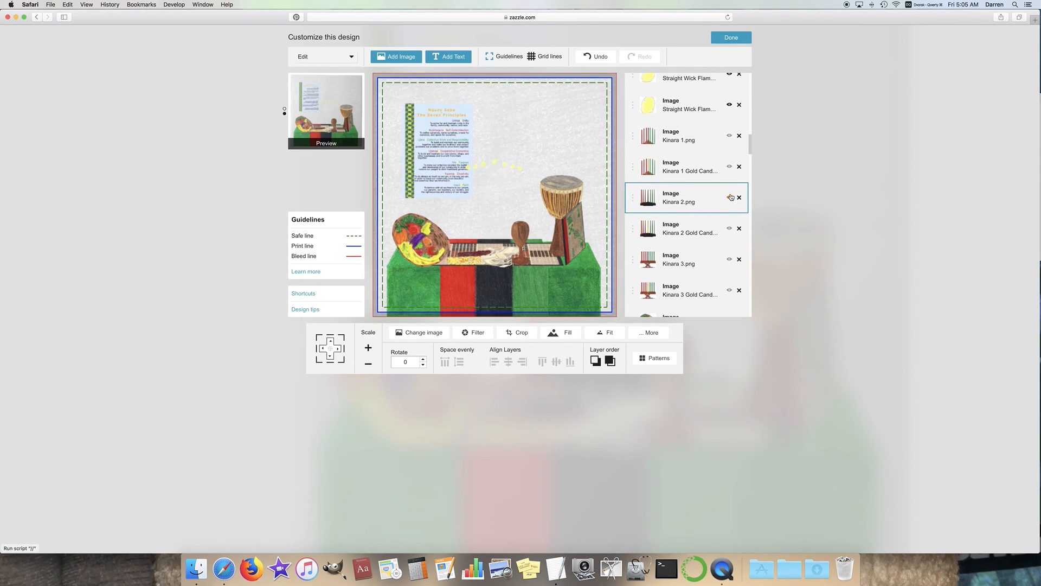
click(729, 137)
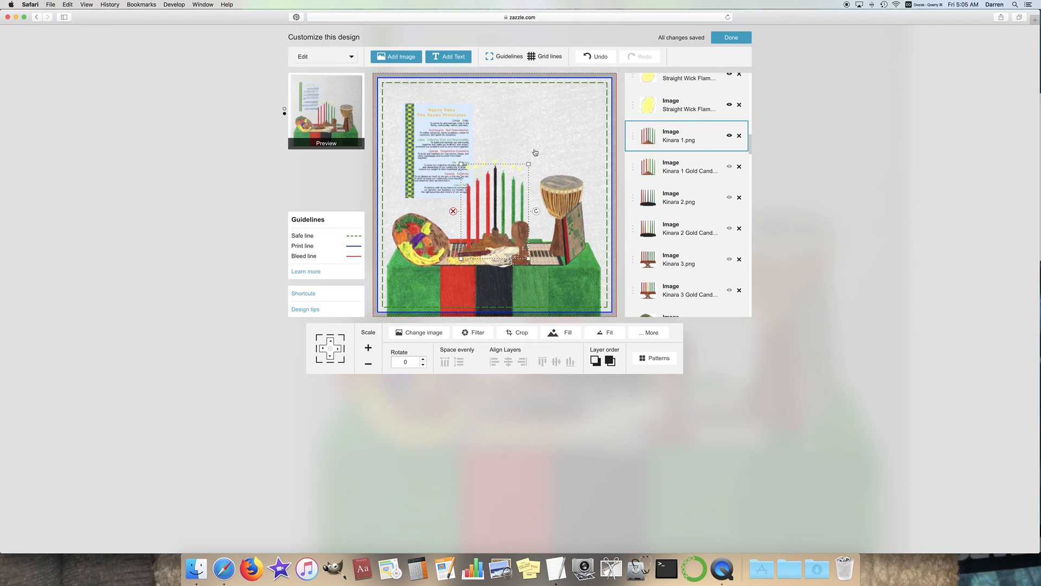
click(729, 136)
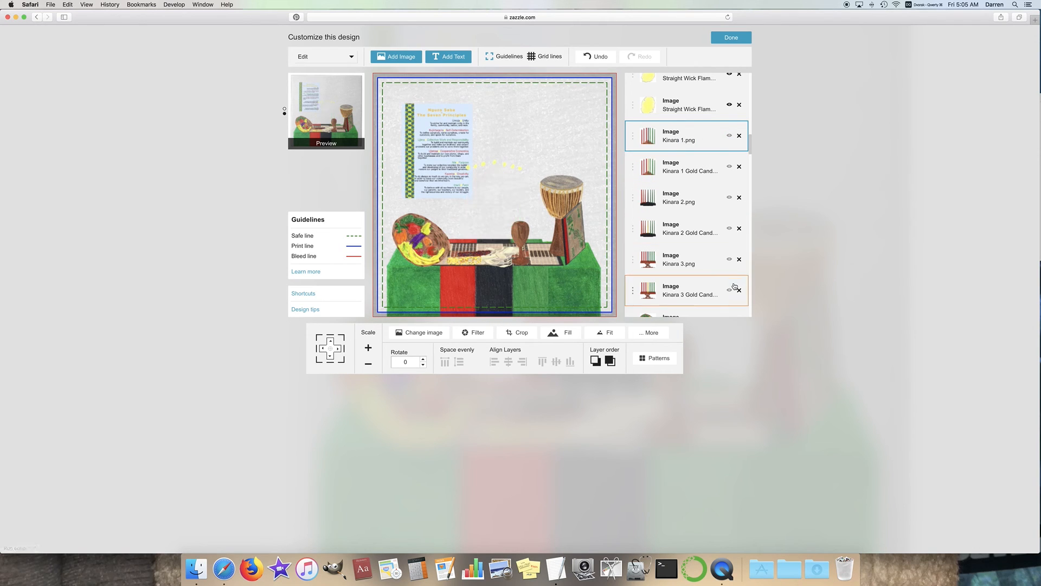
click(730, 259)
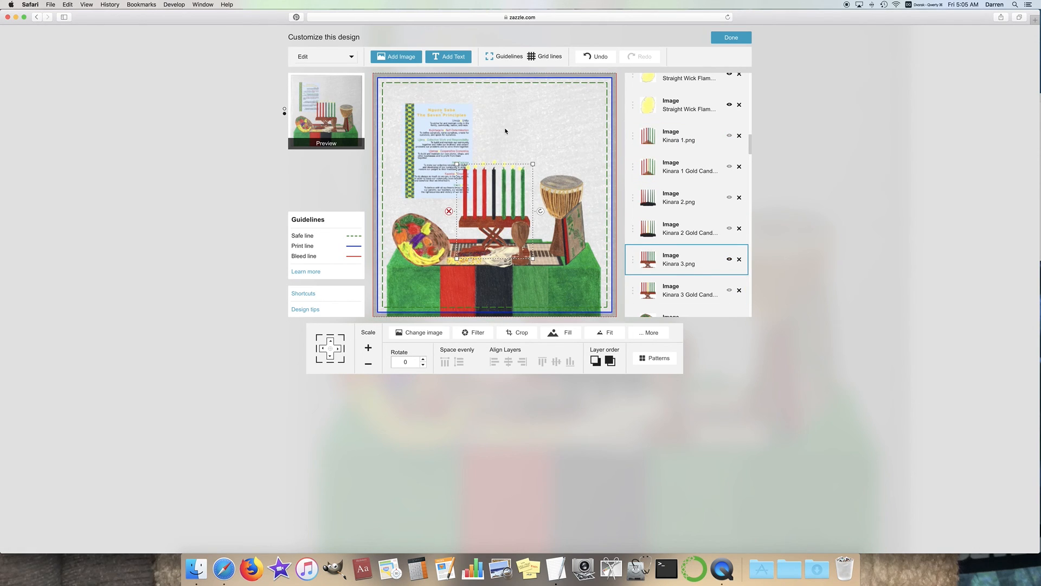
Step: Move the center flame down onto the wick of the black candle and deselect it
scroll(552, 145, up, 5)
click(546, 186)
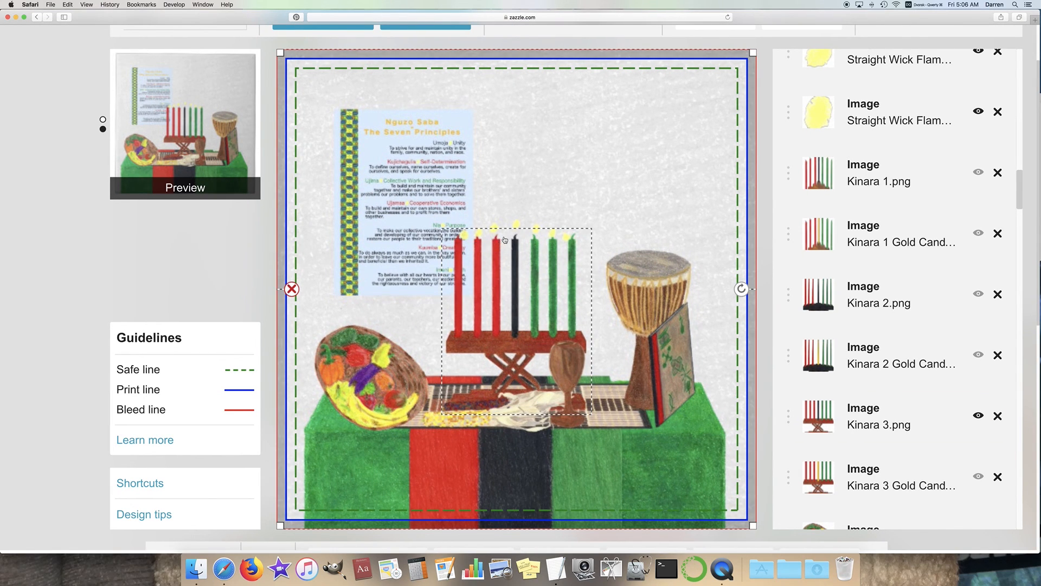
click(517, 227)
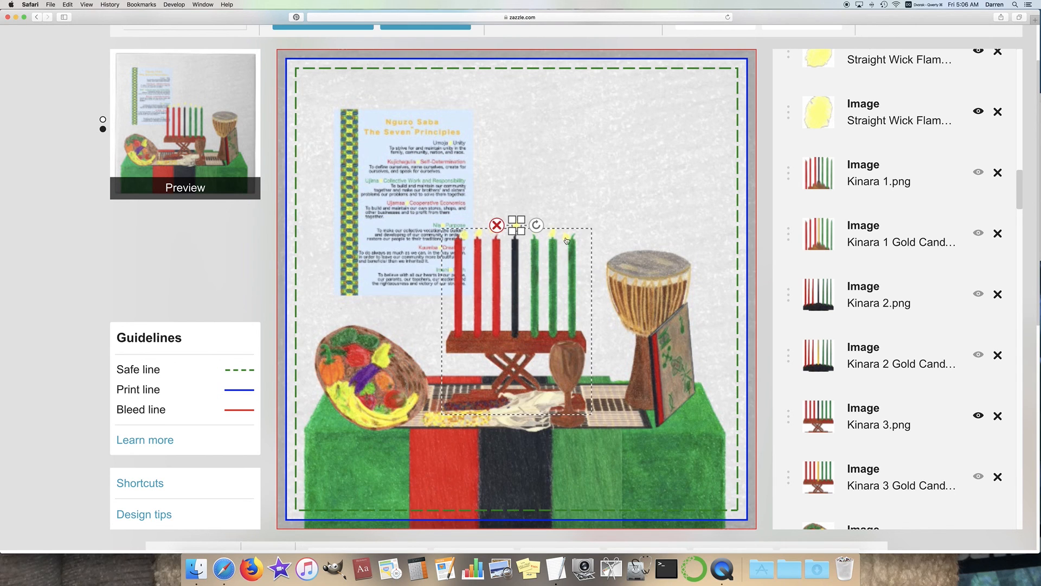
scroll(262, 413, down, 1)
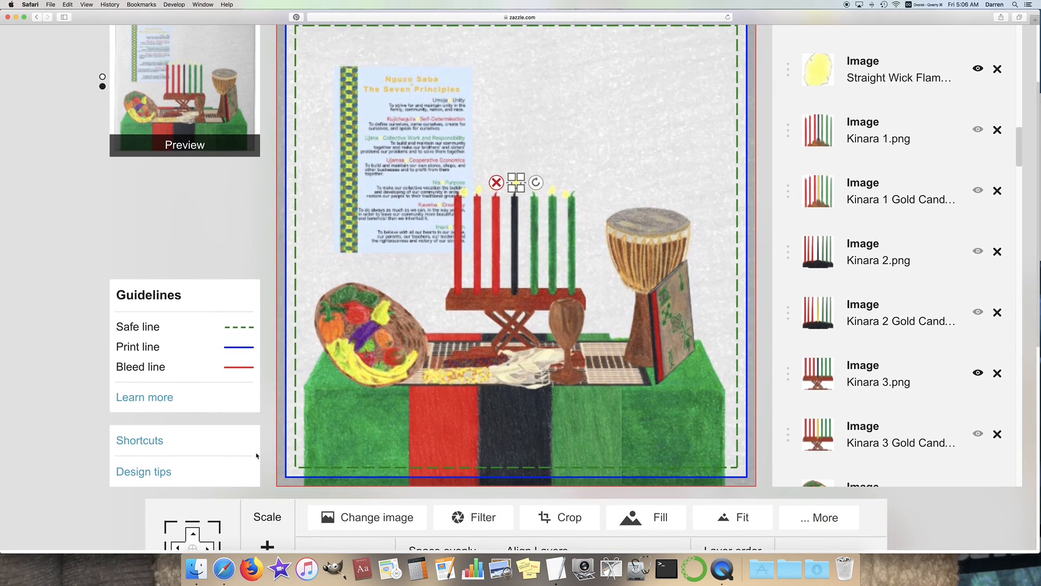
scroll(249, 504, down, 1)
click(574, 154)
click(518, 174)
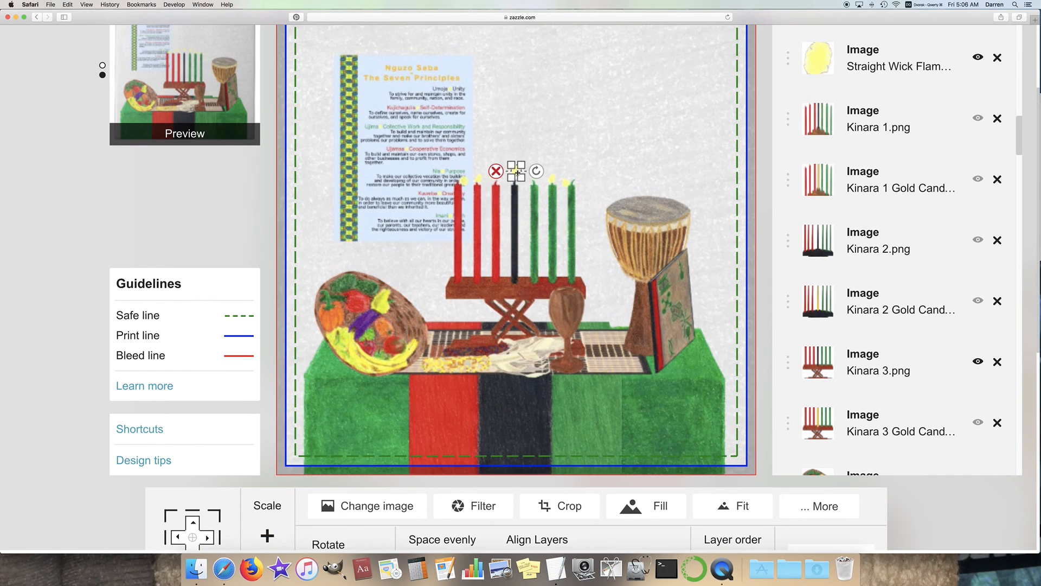
drag(518, 174, 518, 179)
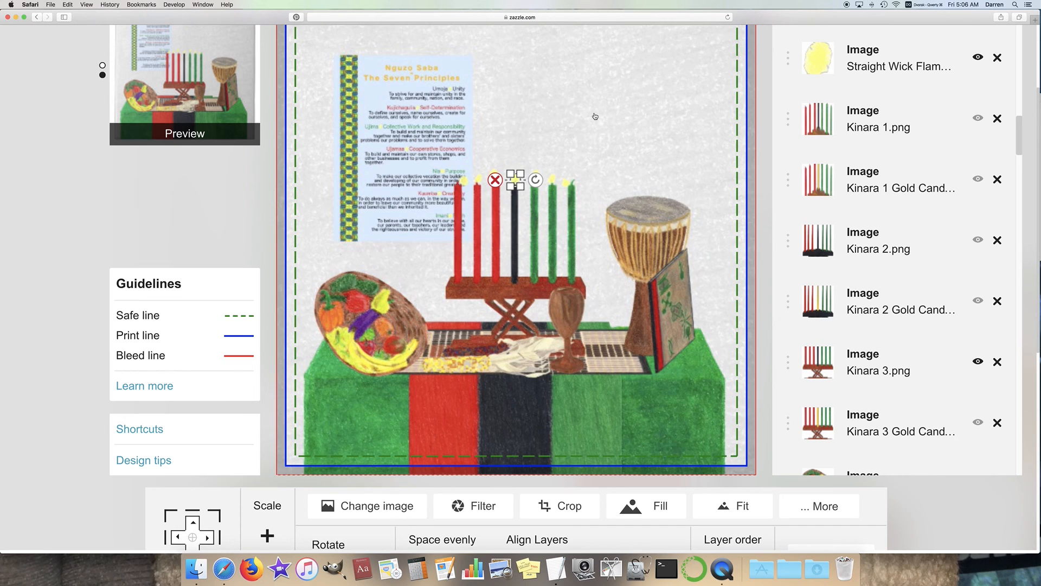
click(588, 115)
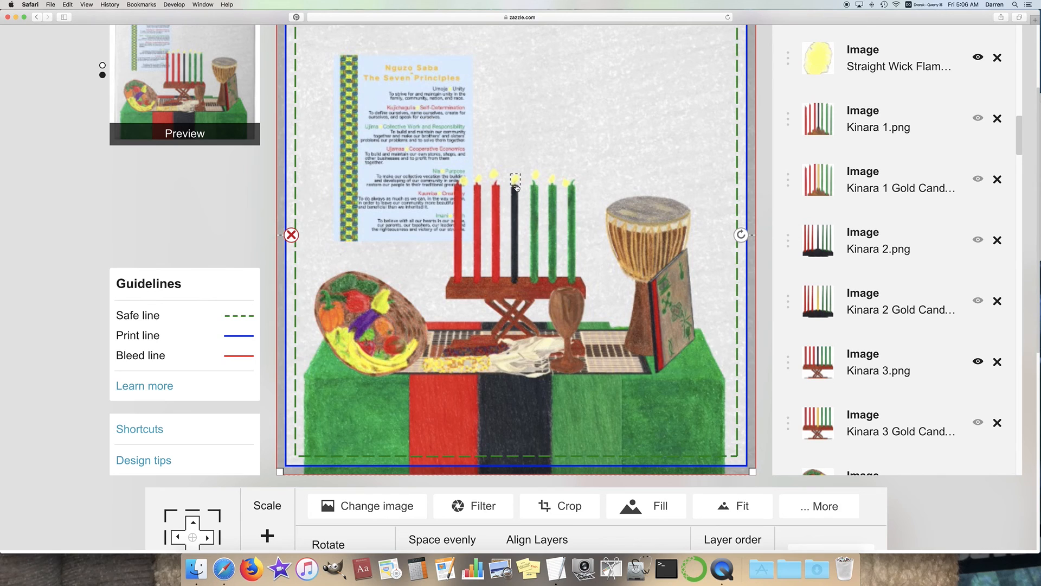
Step: Move the center flame away from the black candle, return it to the wick and deselect it
drag(515, 182, 594, 116)
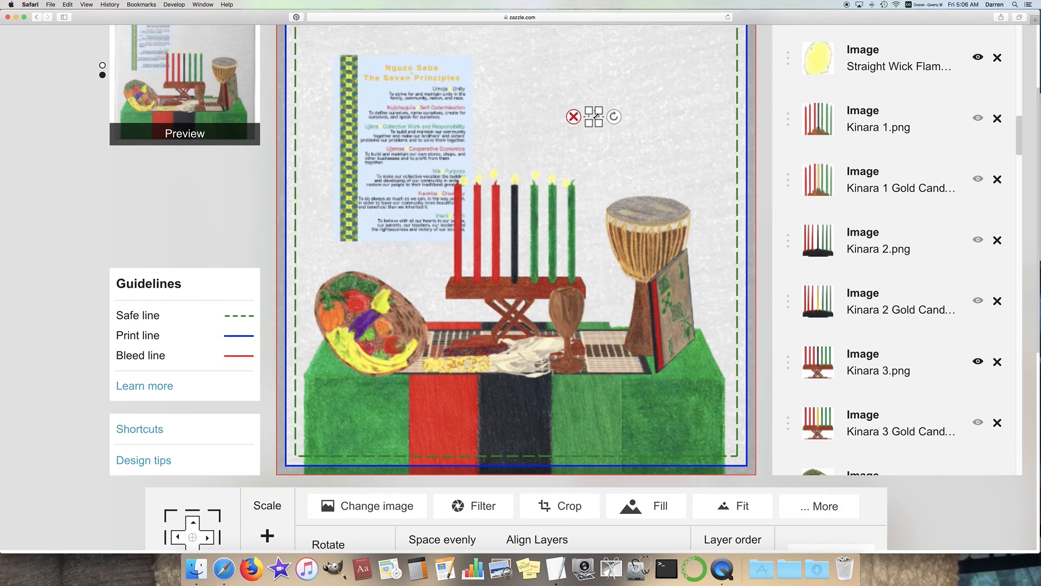
drag(543, 154, 515, 181)
click(568, 94)
click(518, 180)
click(568, 105)
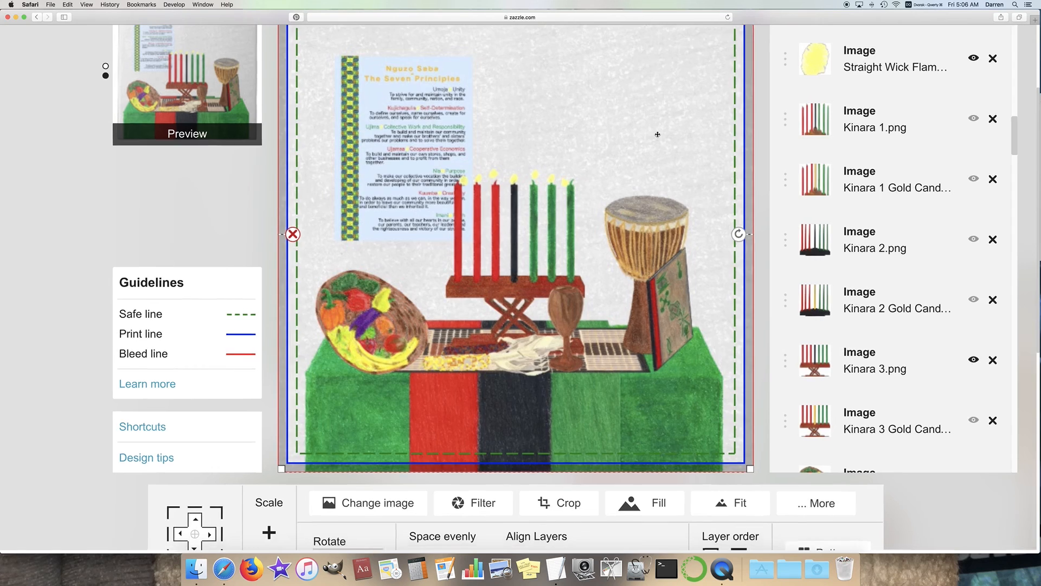
Step: Hide all seven wick flame layers on the tile, from the last Straight Wick up to Strong Left Wick
key(super+0)
scroll(732, 162, up, 5)
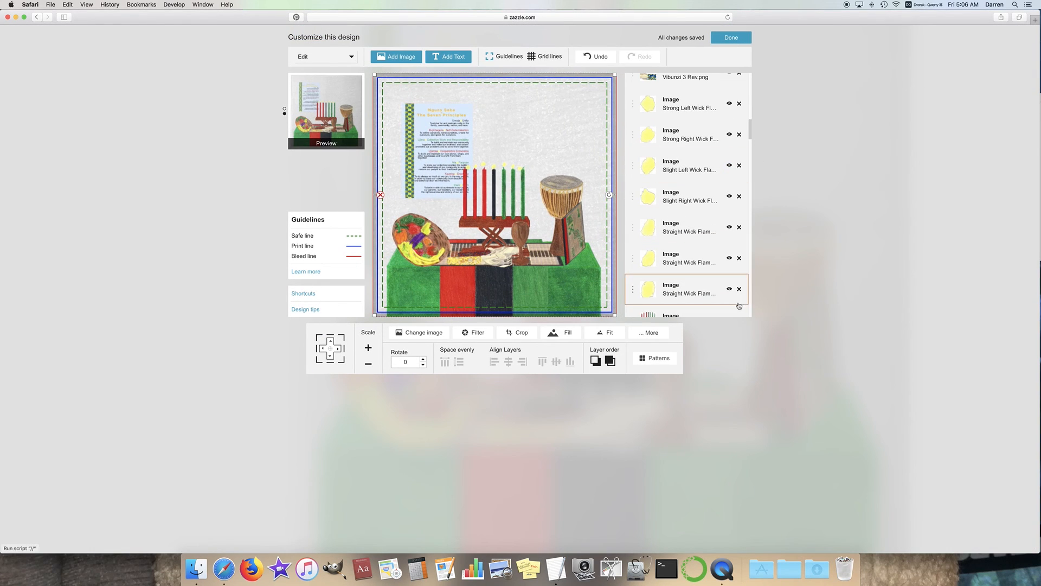
click(731, 291)
click(731, 260)
click(731, 228)
click(730, 197)
click(730, 166)
click(730, 136)
click(731, 105)
Step: Make the Left, Right, Bottom and Top Kente Strip layers visible to frame the tile
scroll(732, 109, up, 5)
click(730, 117)
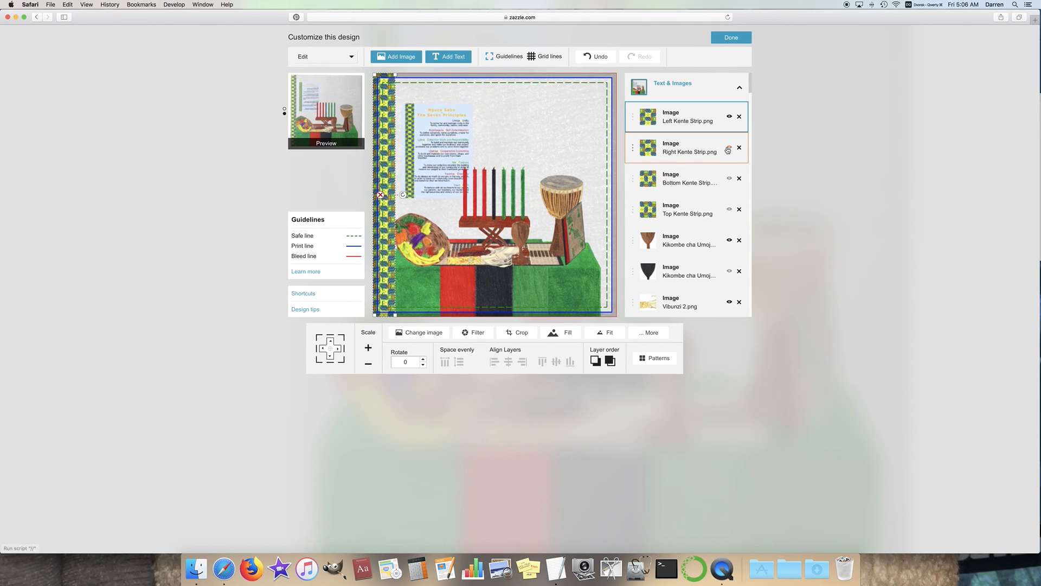
click(729, 148)
click(730, 179)
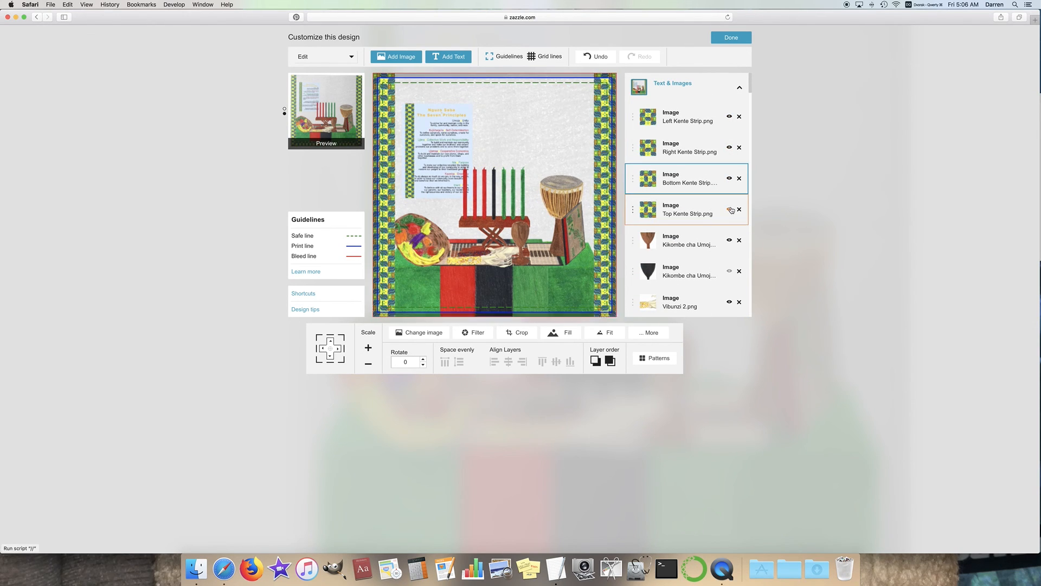
click(730, 210)
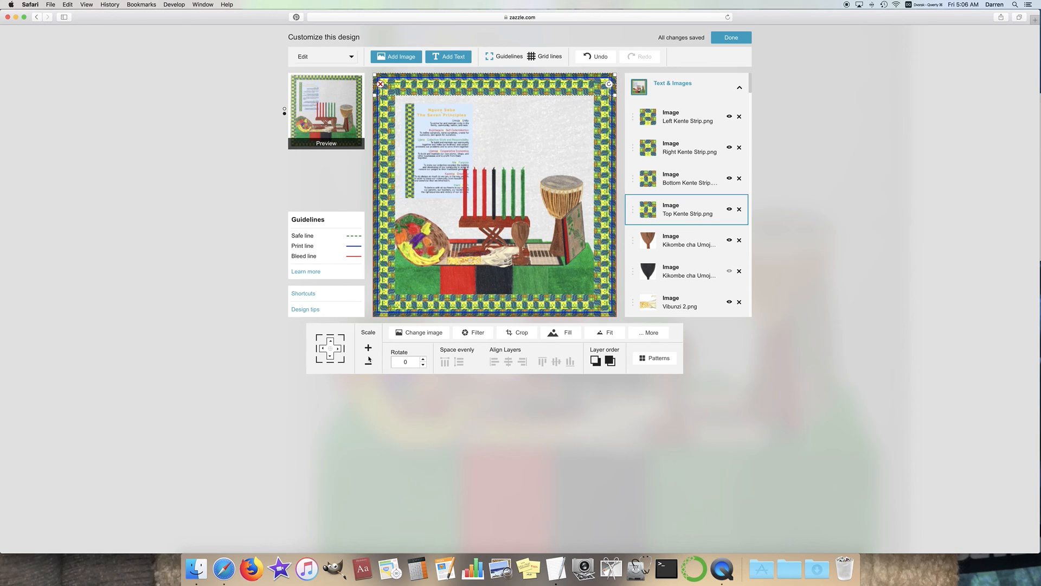
Step: Align the Top Kente Strip to the tile's center, to the upper print line, and back to the upper bleed edge
click(331, 349)
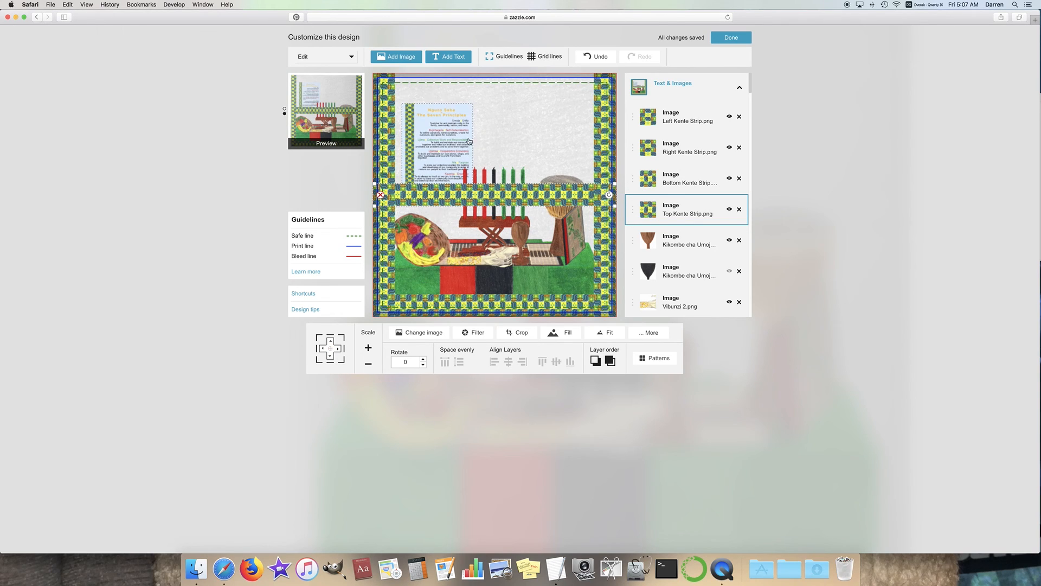
click(330, 337)
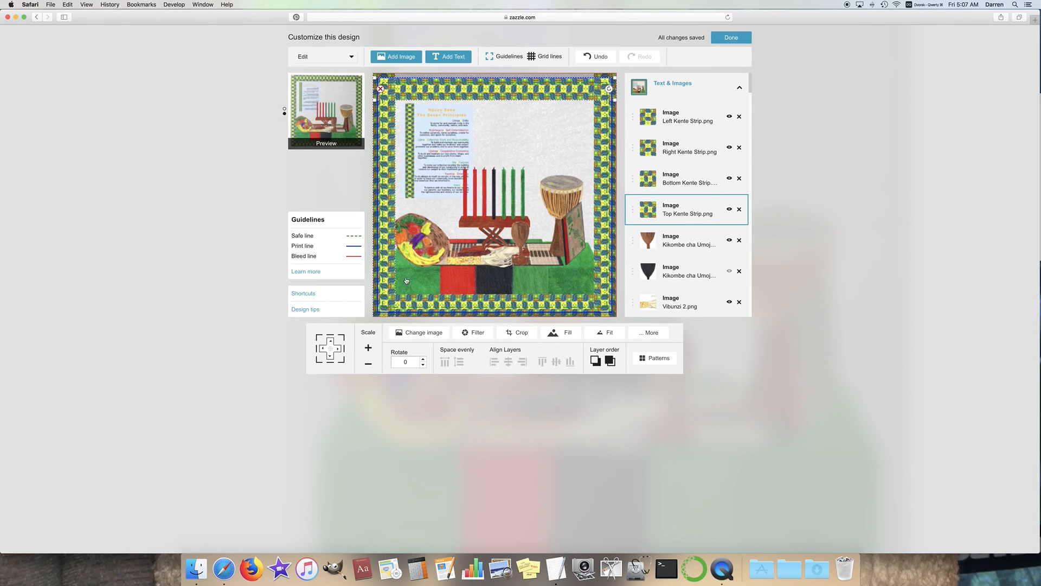
click(335, 338)
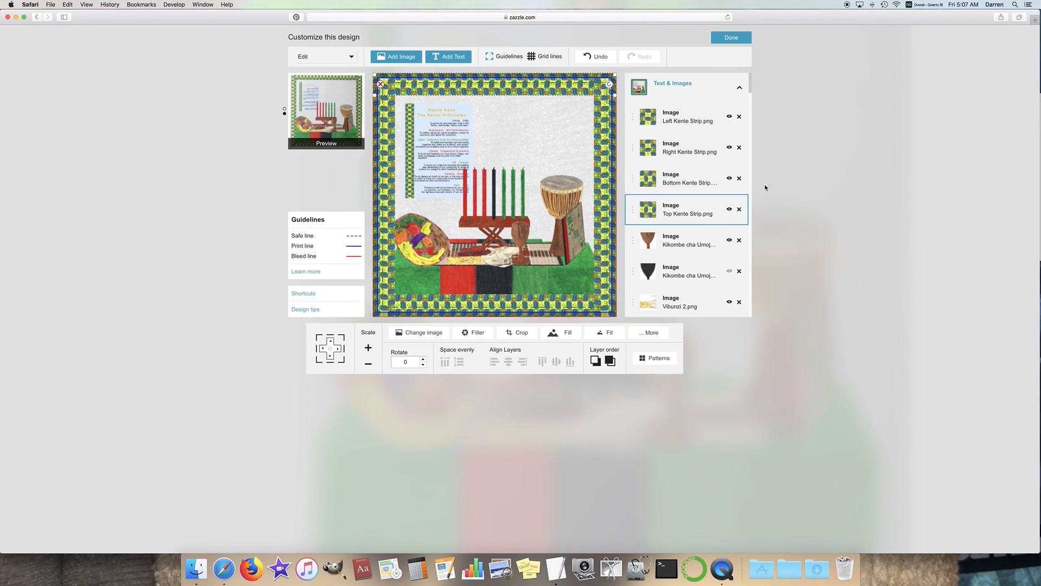
Step: Hide the Left, Bottom, Right and Top Kente Strip layers
click(730, 117)
click(730, 178)
click(729, 148)
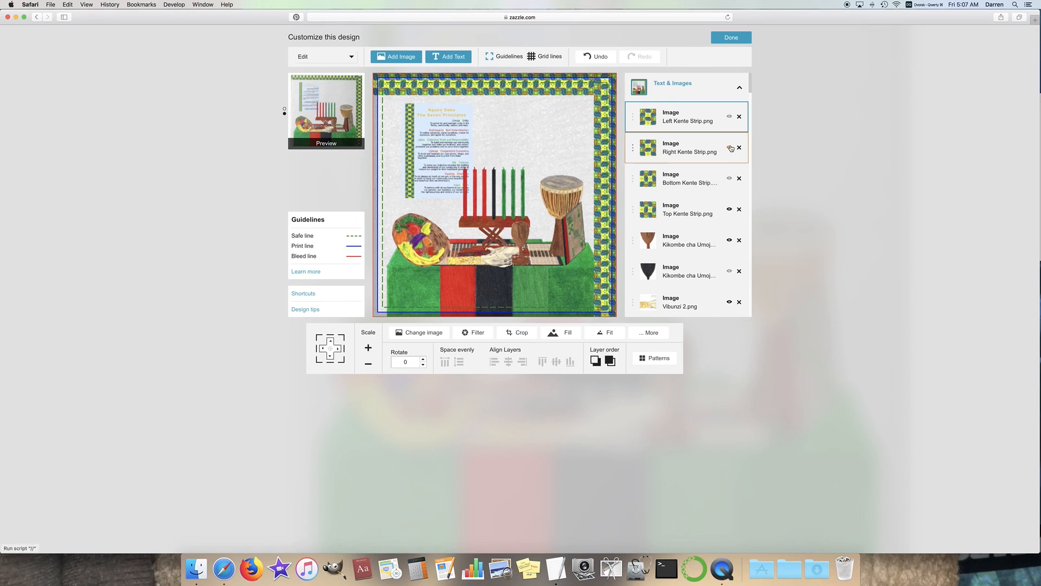
click(730, 209)
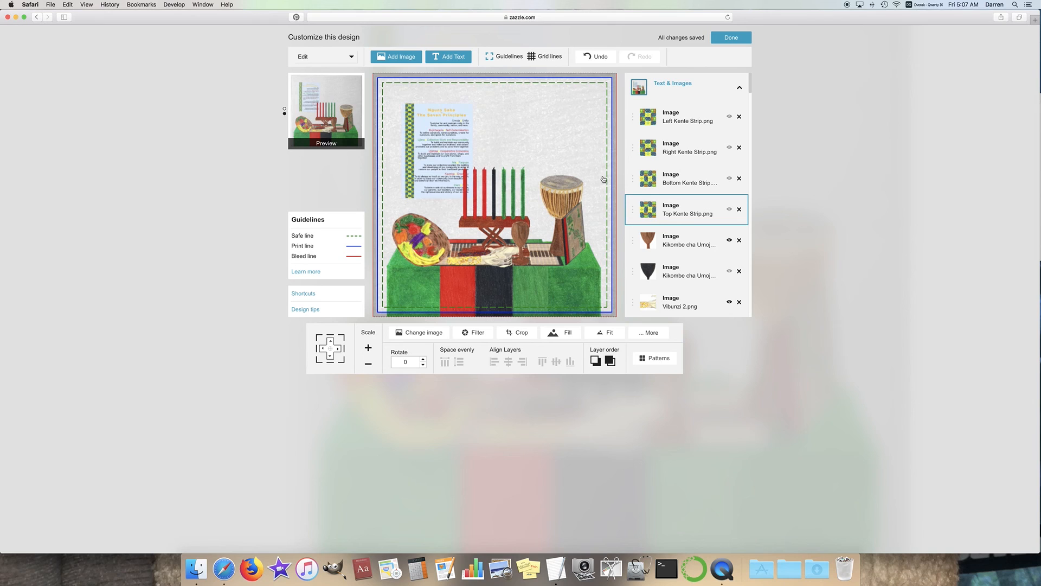
Step: Deselect everything, view the tile's enlarged preview without the Kente border and close it
drag(291, 235, 367, 239)
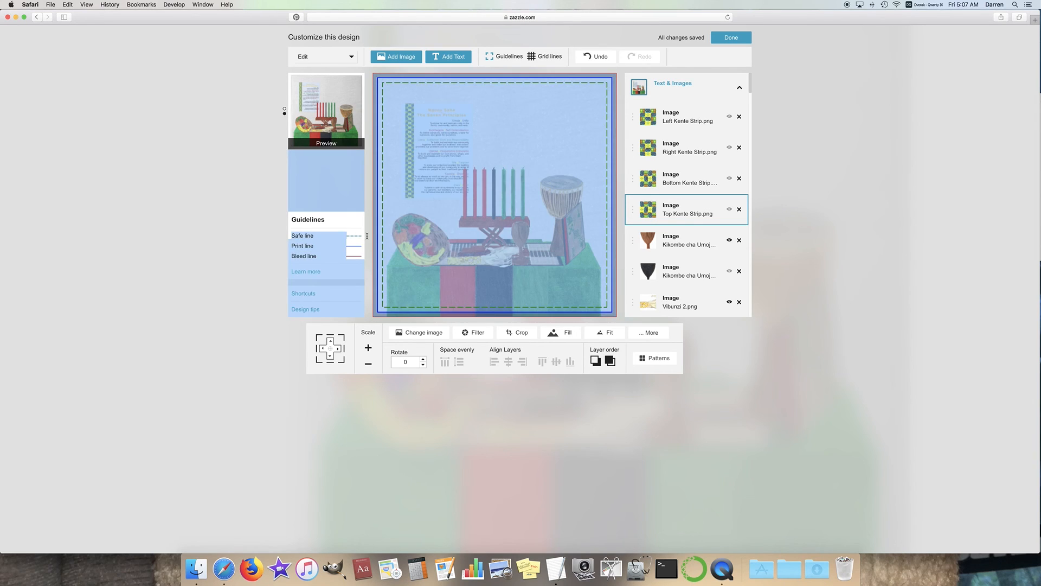
click(366, 238)
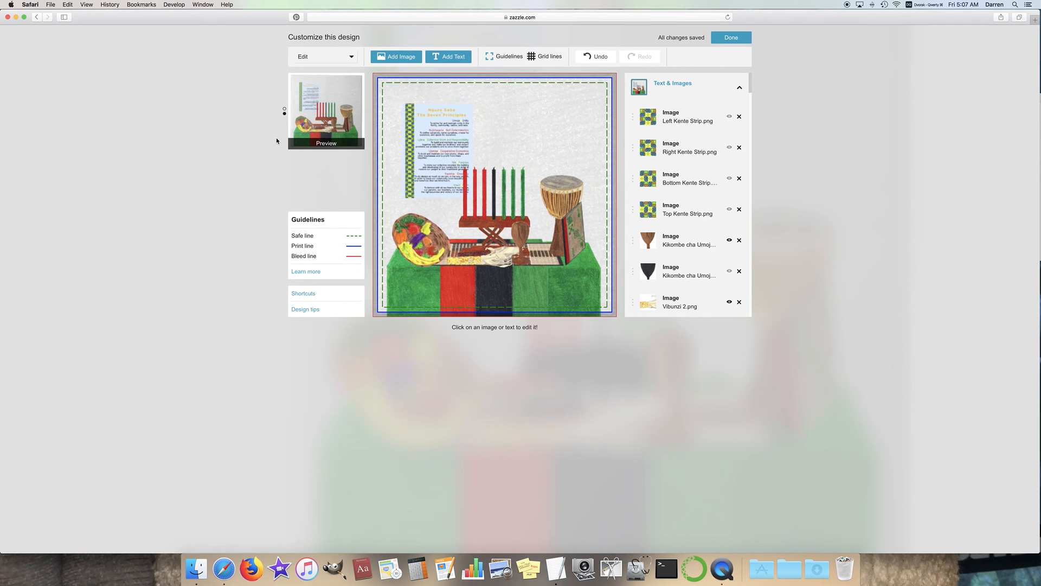
click(326, 125)
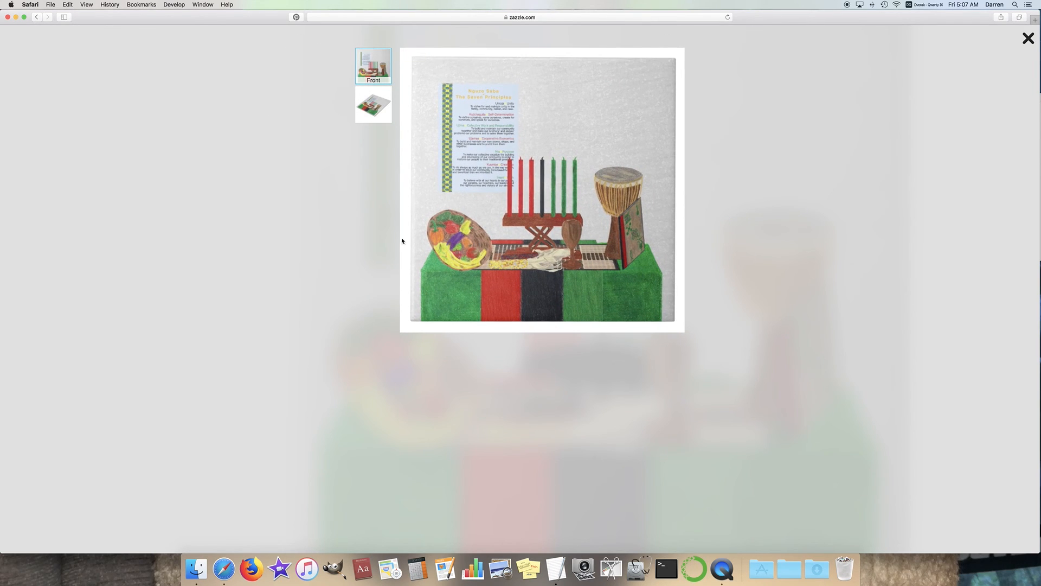
click(1028, 38)
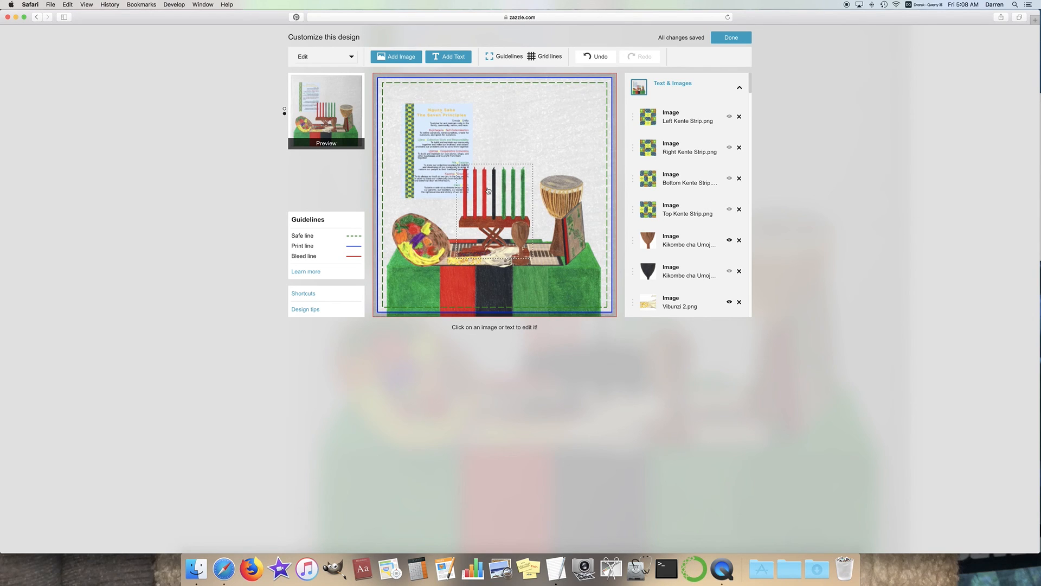
Step: Show the Left Kente Strip, align it to the print line and back to the bleed edge, and check the enlarged preview
click(729, 117)
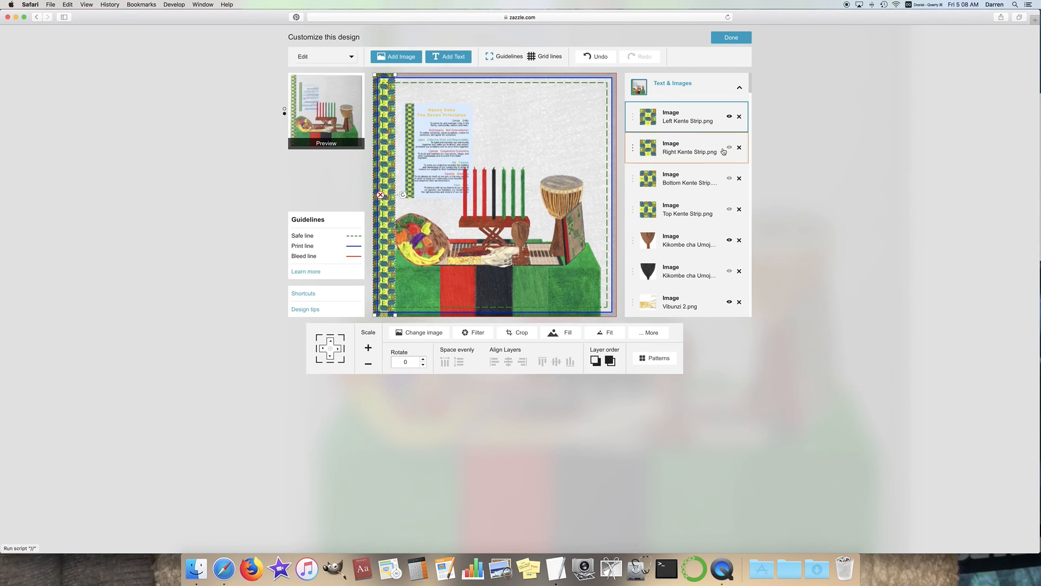
click(318, 352)
click(318, 351)
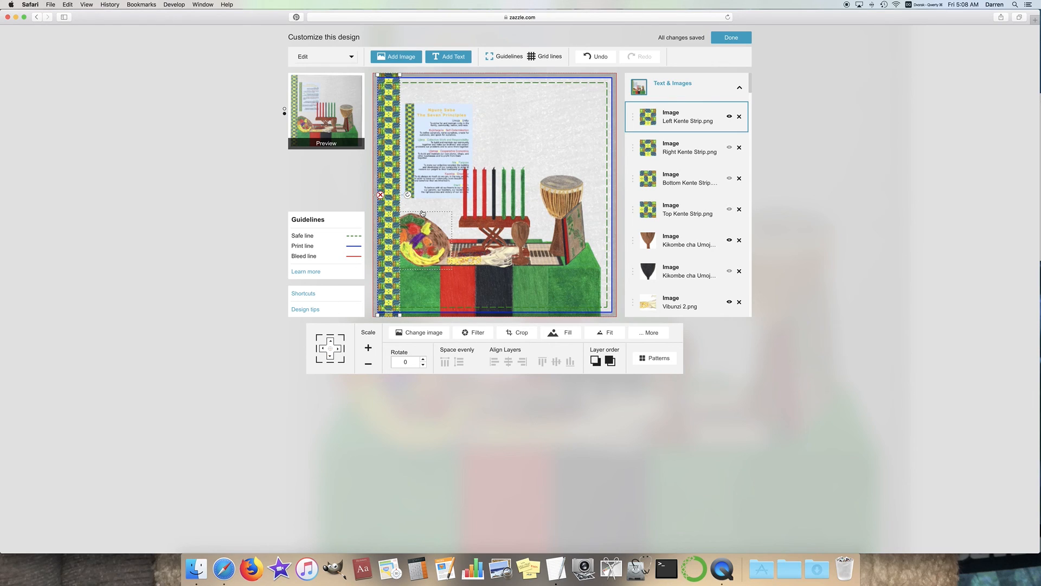
click(324, 352)
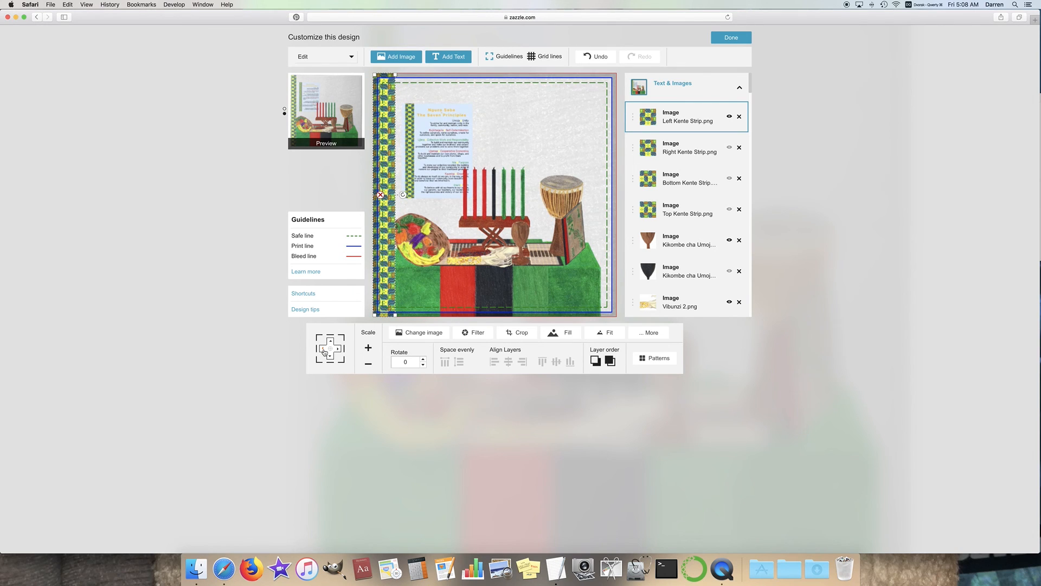
click(356, 109)
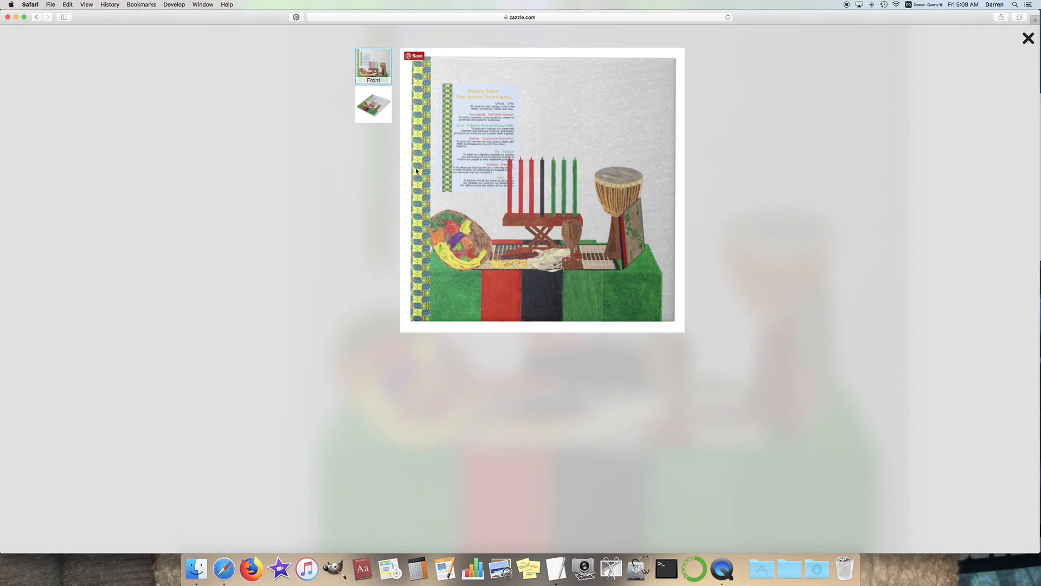
click(1028, 38)
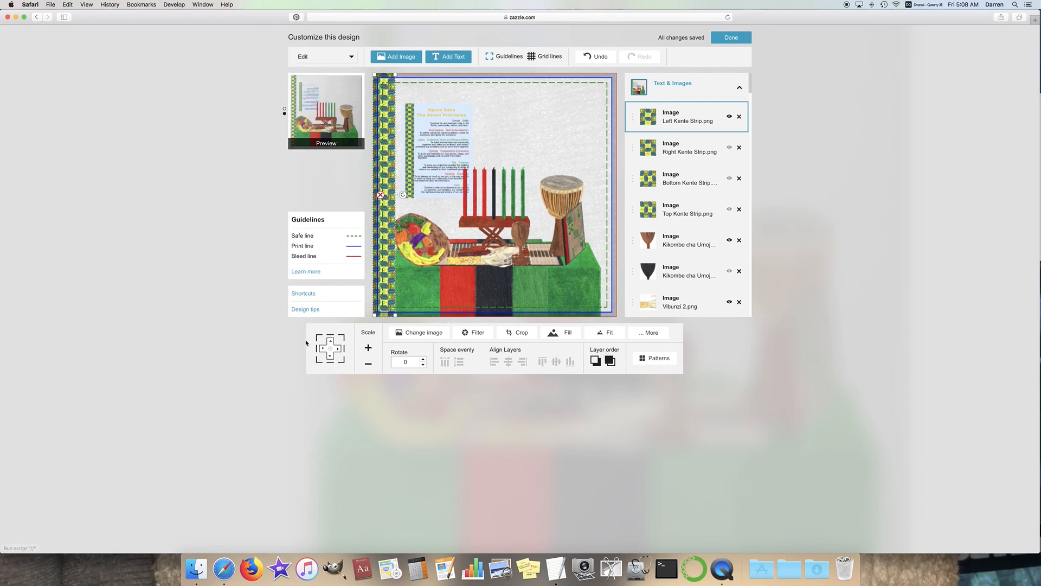
Step: Realign the Left Kente Strip to the print line, return it to the bleed edge and finish customizing the tile
click(335, 347)
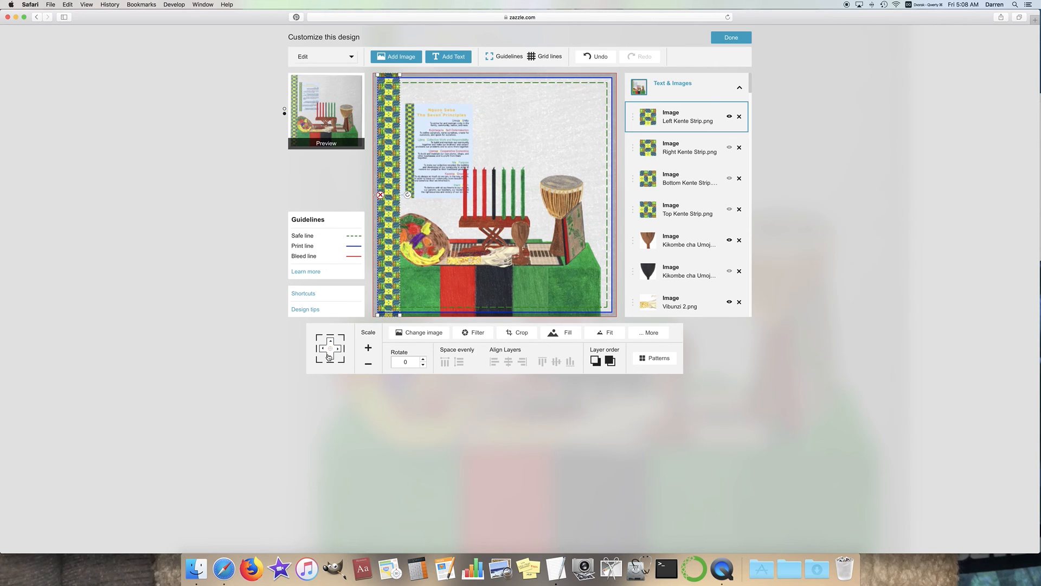
click(321, 350)
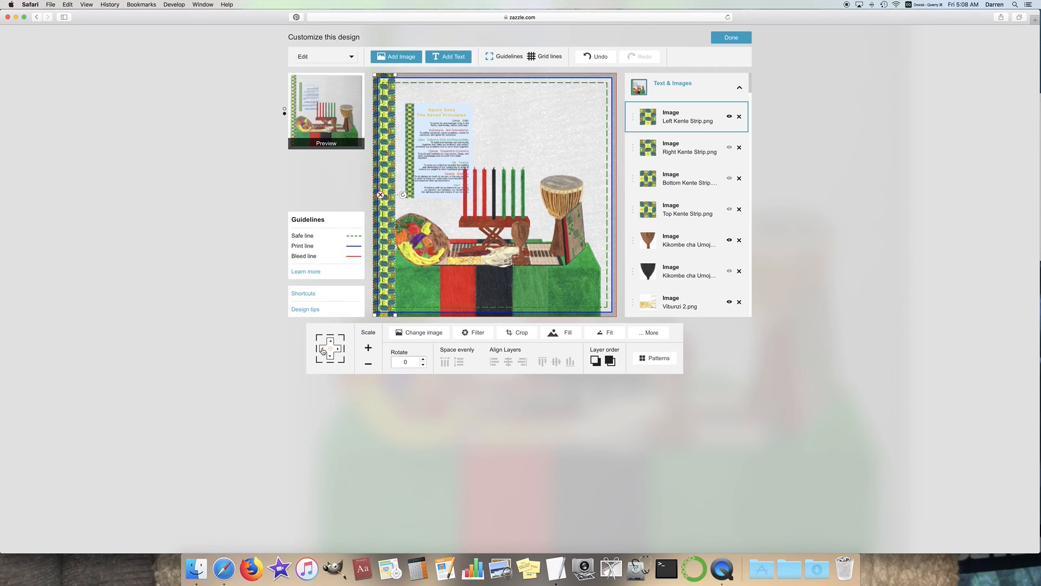
click(732, 38)
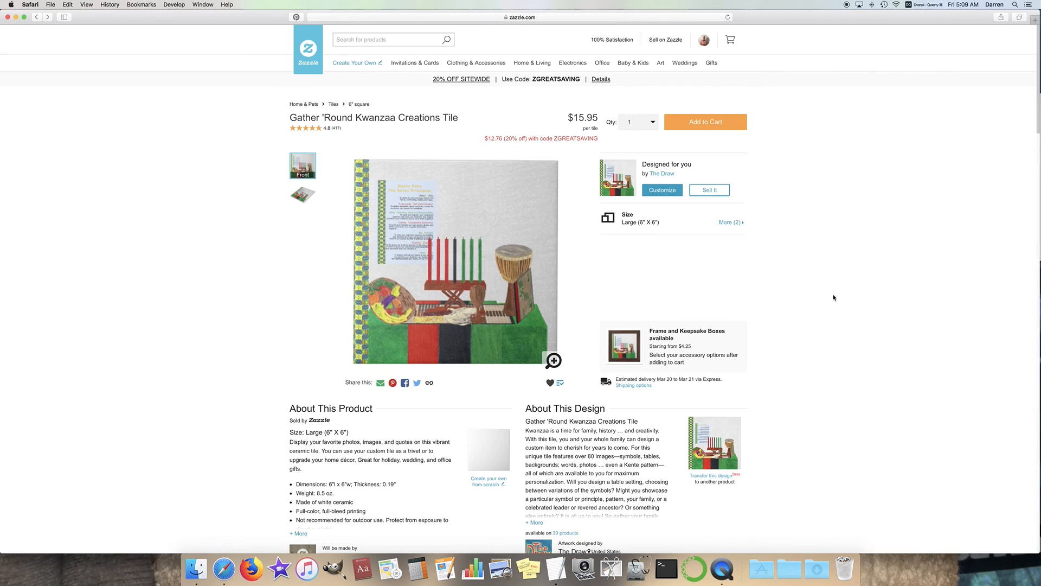
Step: Return to the Gather 'Round Kwanzaa Creations Kit collection and browse its description and products
click(34, 18)
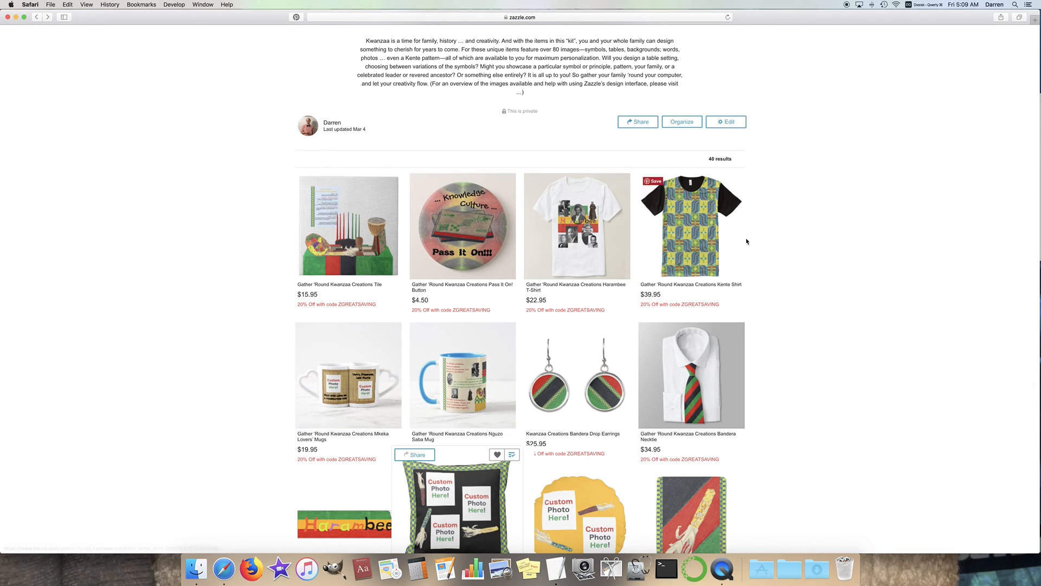
scroll(764, 221, down, 3)
scroll(775, 221, down, 2)
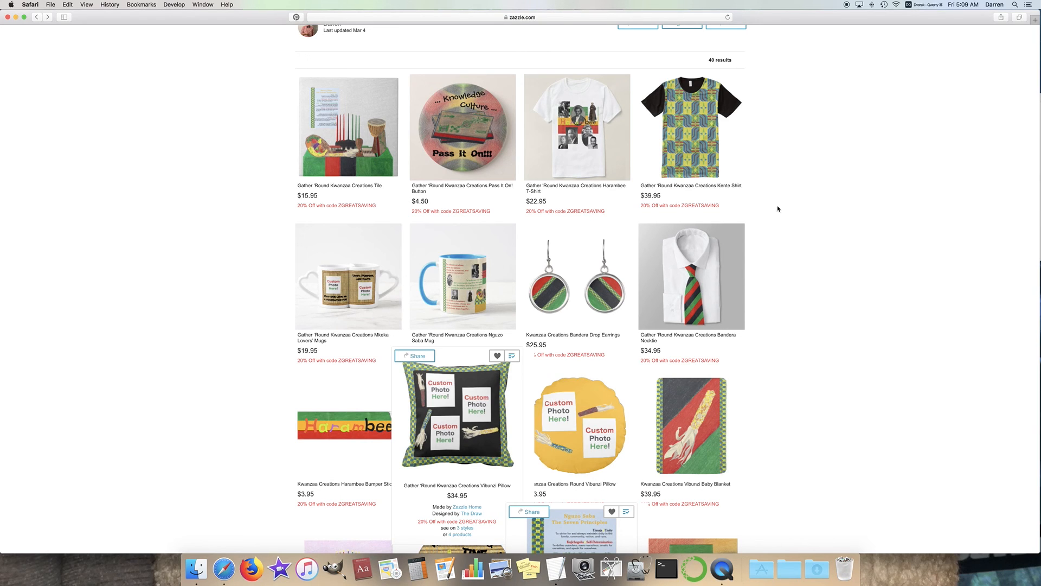
scroll(797, 234, up, 8)
scroll(797, 240, up, 2)
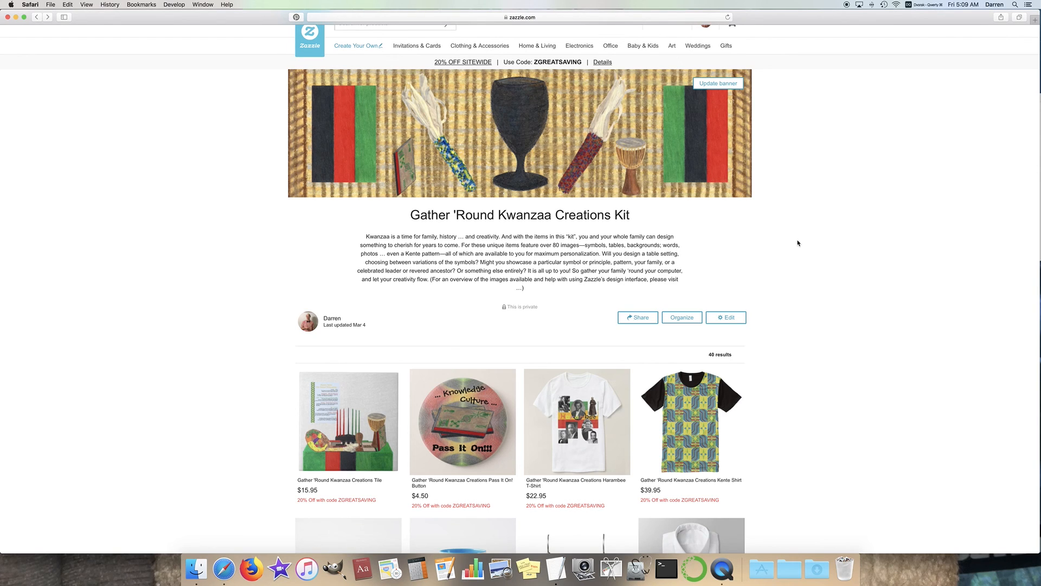
scroll(798, 243, down, 5)
scroll(802, 247, down, 8)
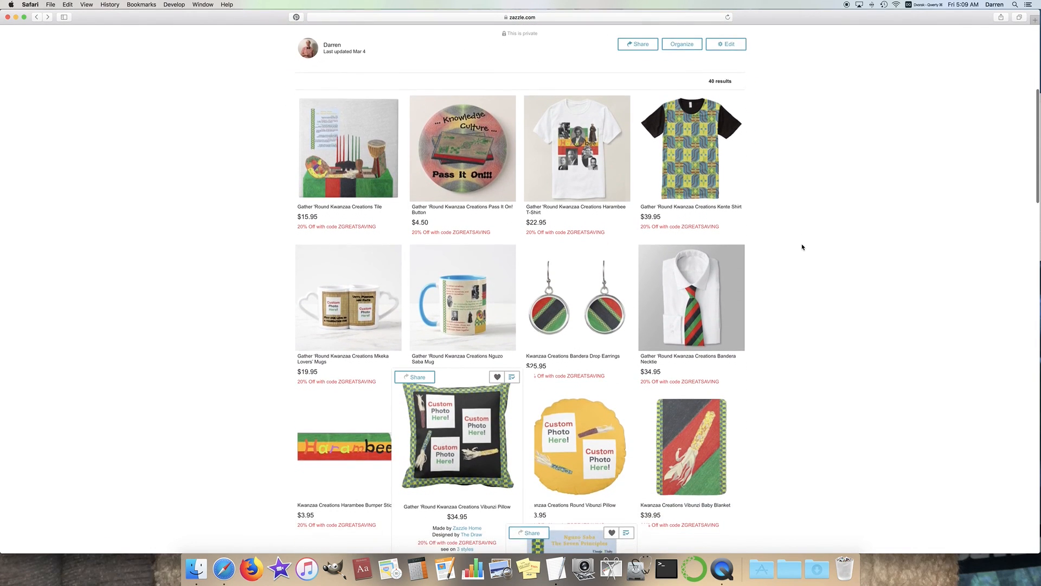
scroll(802, 247, down, 1)
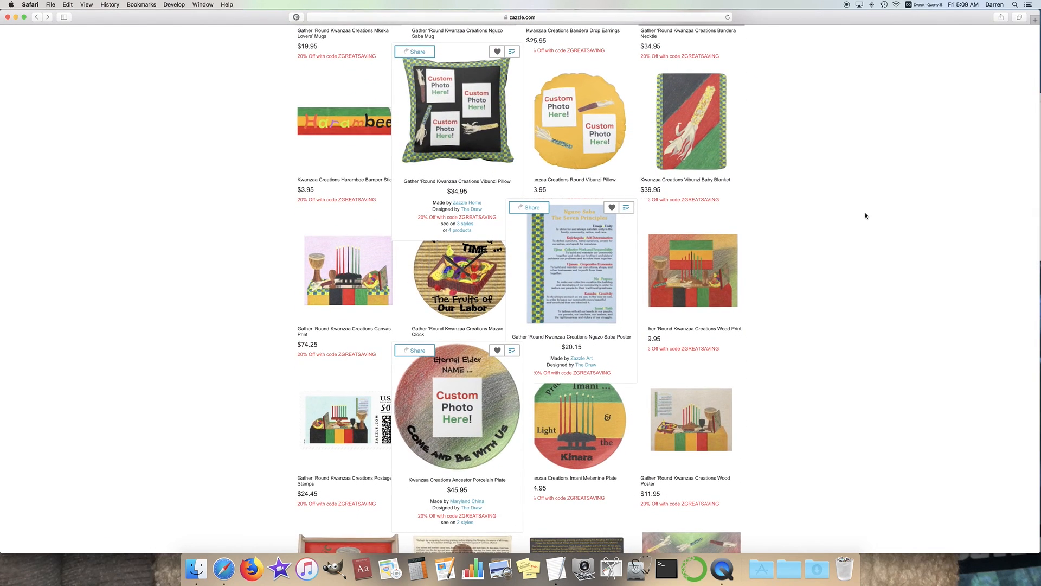
scroll(825, 221, down, 7)
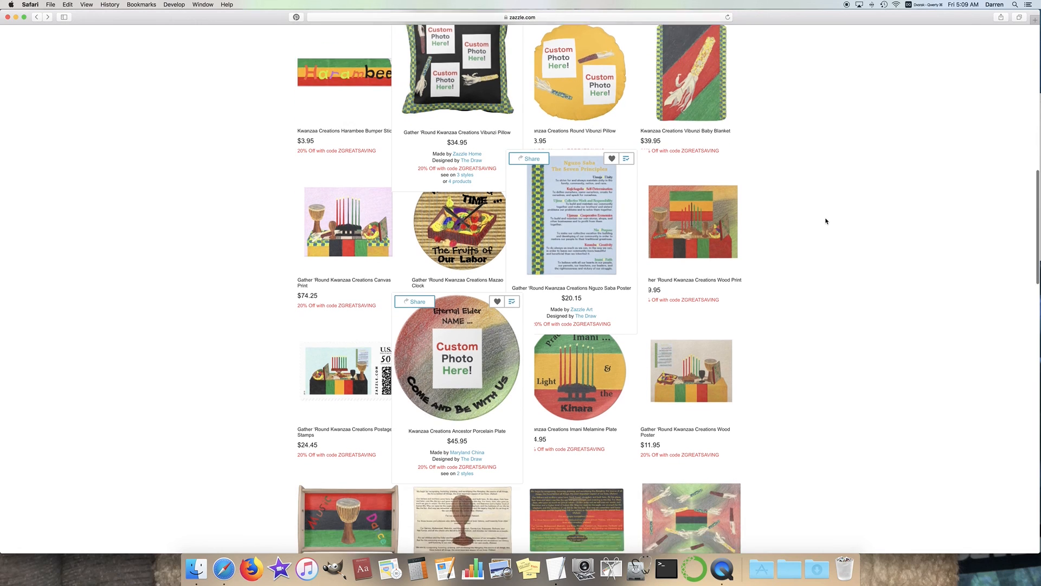
scroll(826, 221, down, 8)
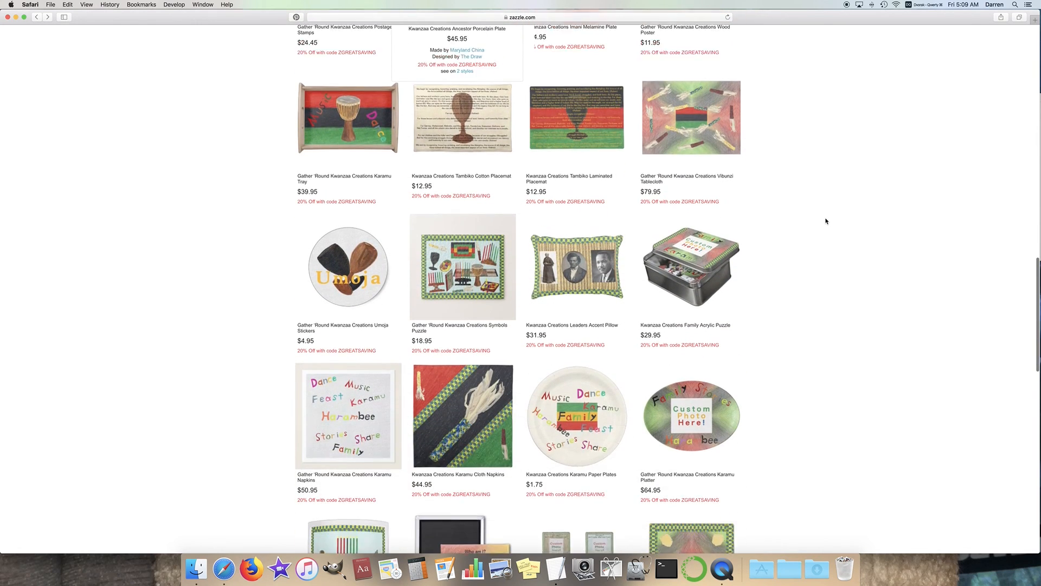
scroll(820, 230, up, 15)
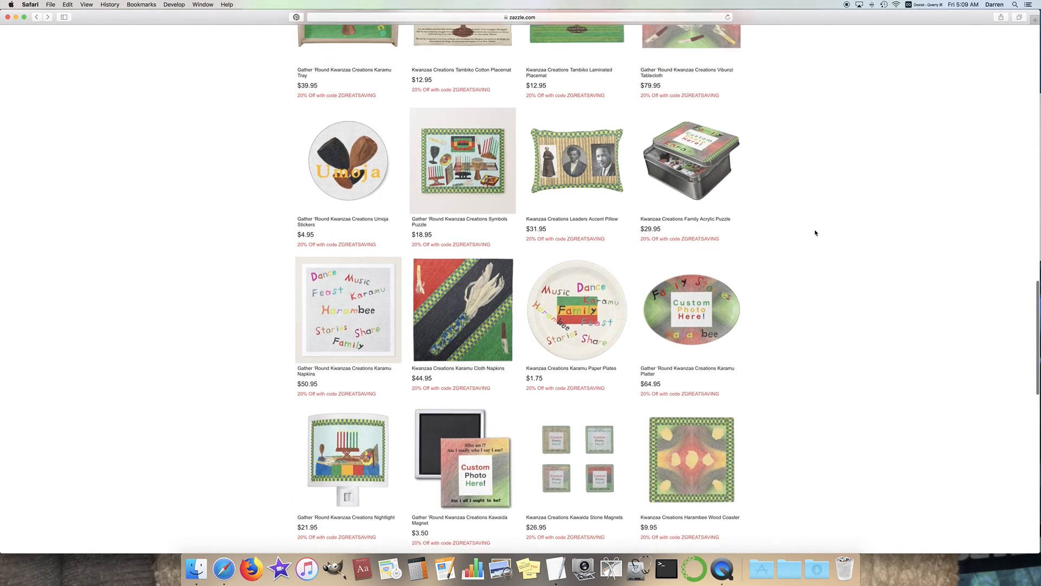
scroll(805, 229, up, 10)
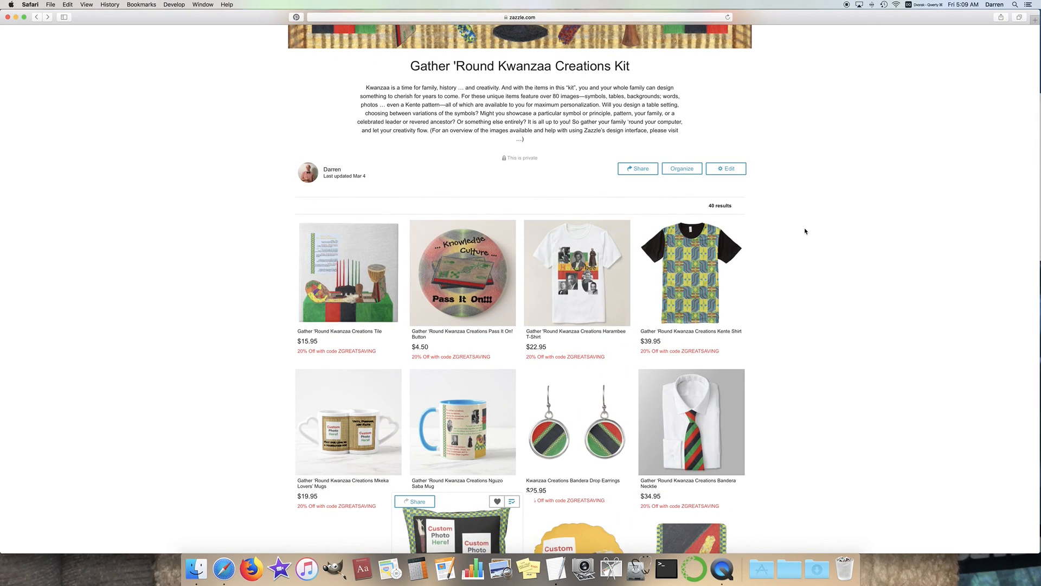
scroll(784, 252, down, 7)
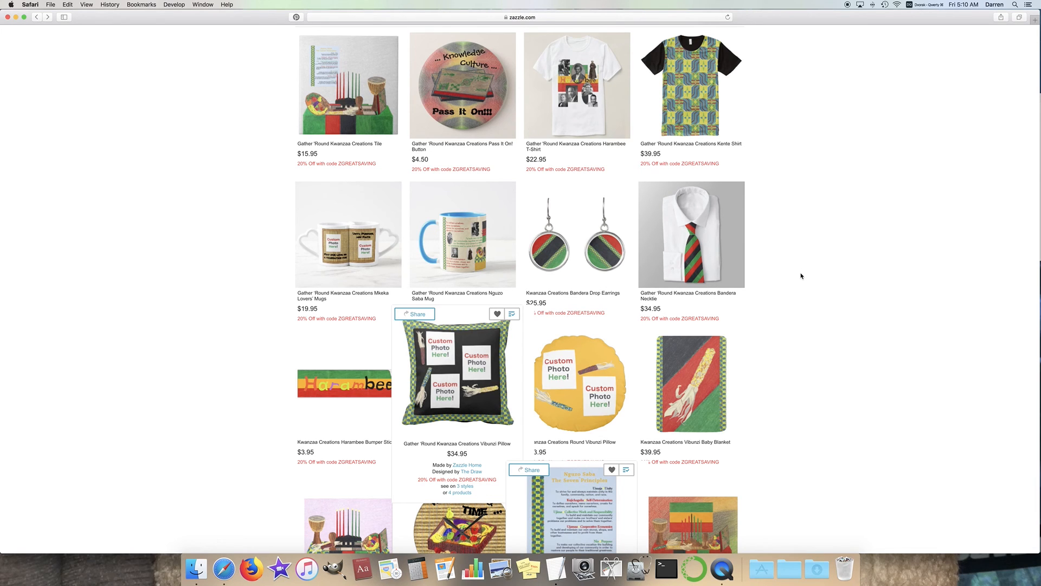
scroll(801, 276, up, 10)
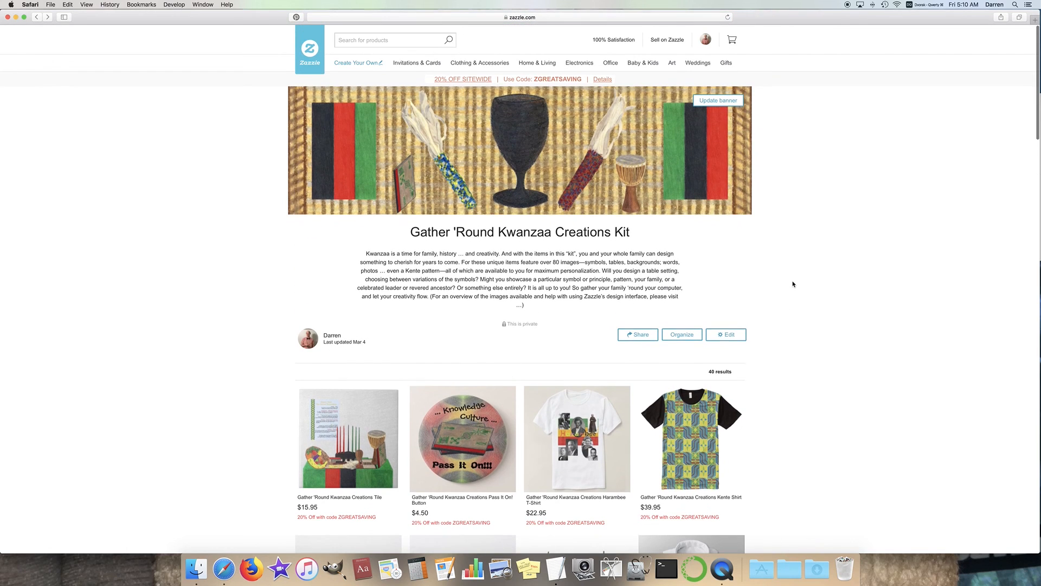
scroll(793, 284, down, 5)
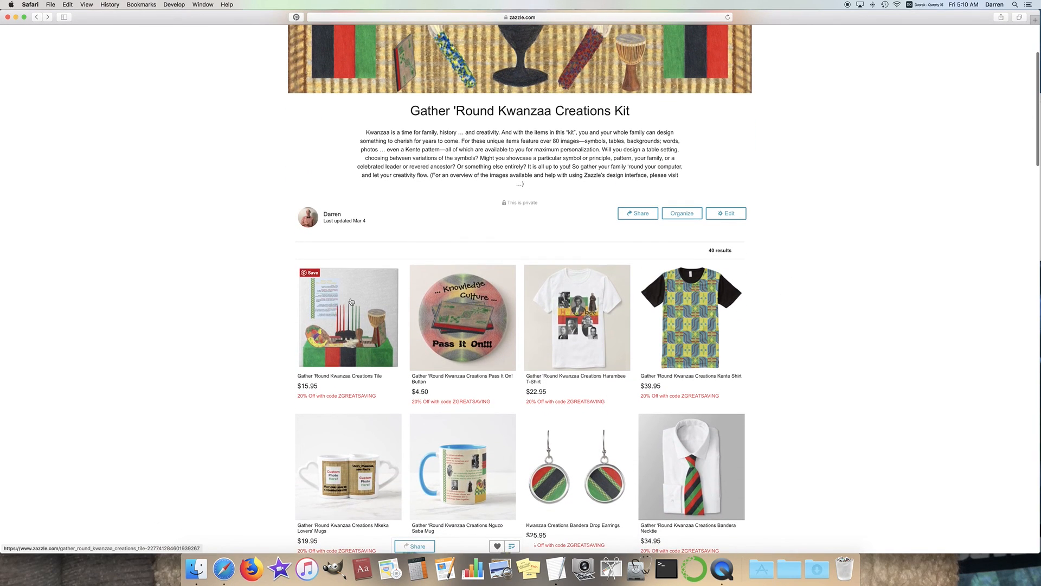
Step: Browse the kit's products from the tile and shirts through the pillows, prints and placemats to the napkins and plates, and return to the first rows
scroll(846, 285, down, 7)
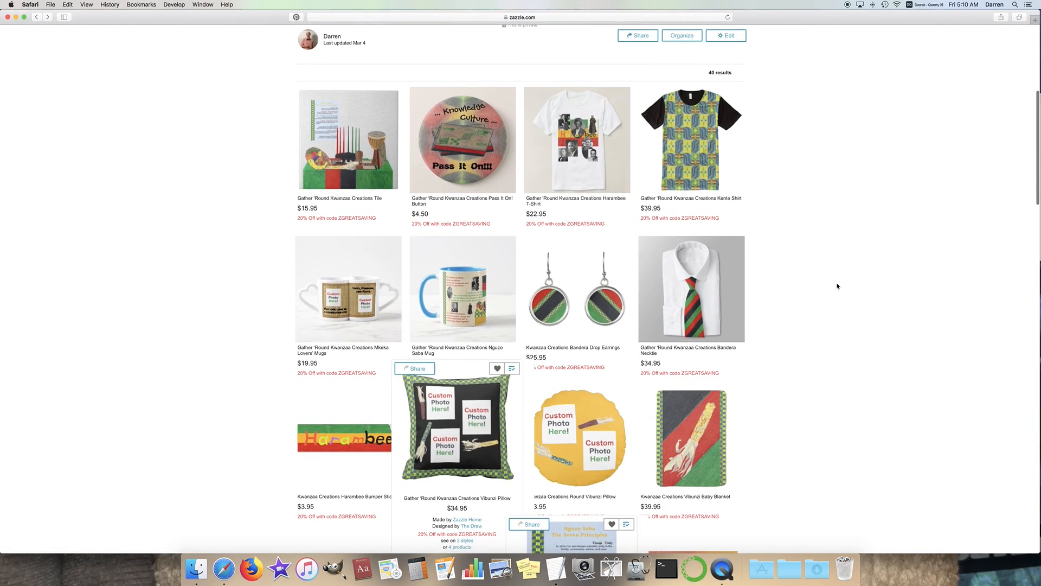
scroll(838, 286, up, 5)
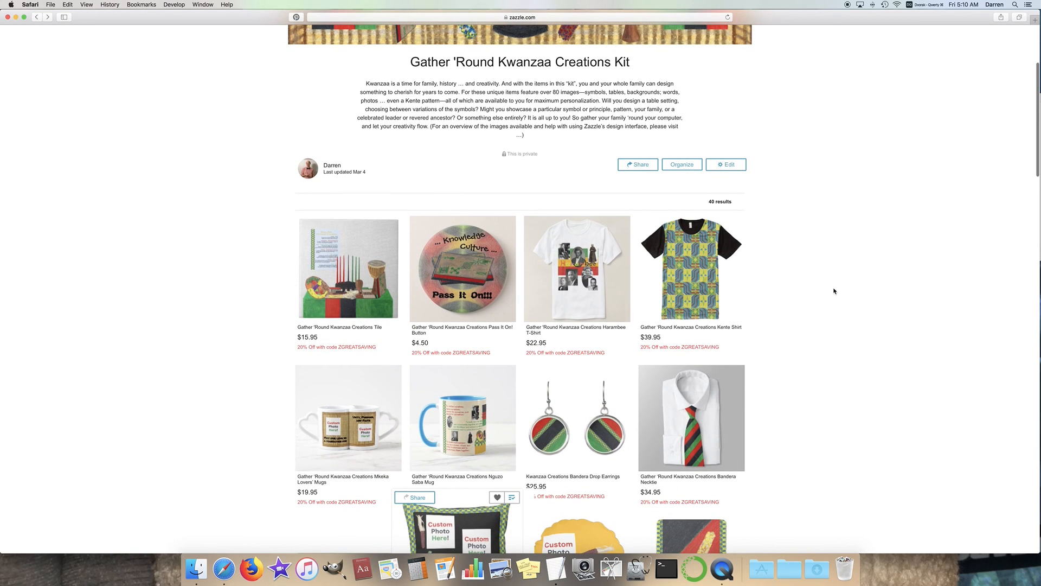
scroll(792, 245, down, 12)
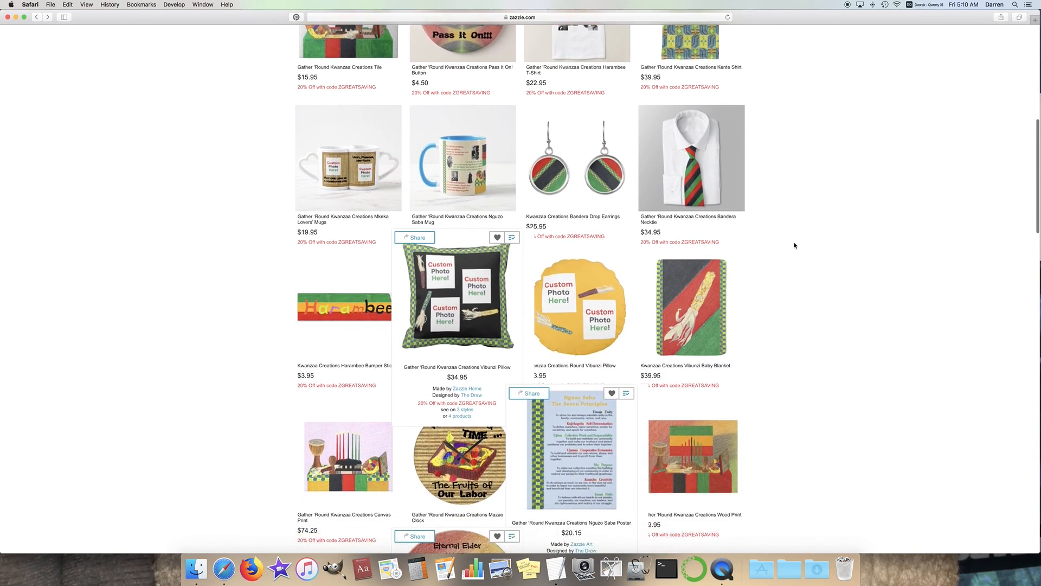
scroll(794, 245, down, 11)
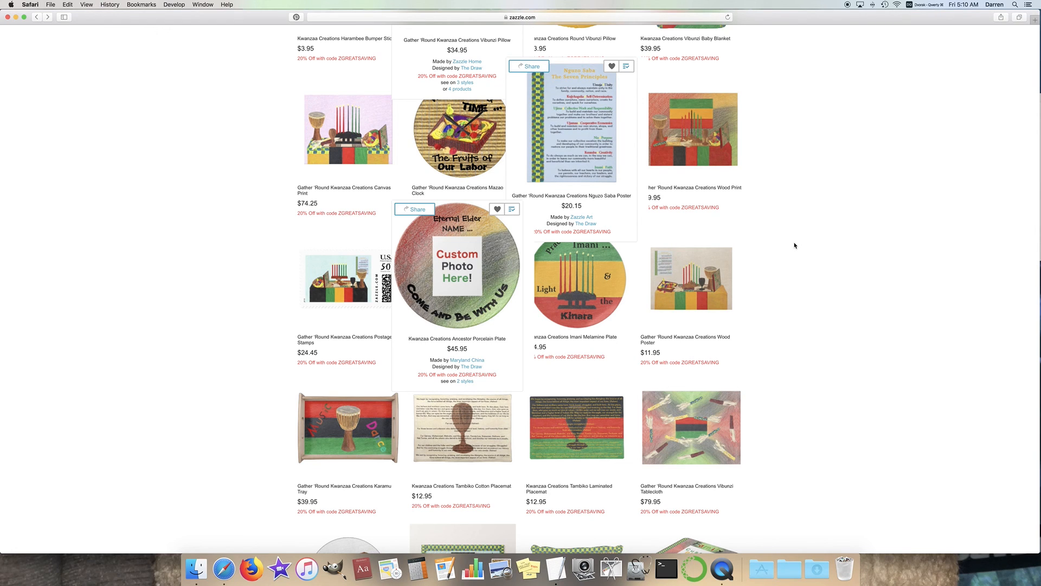
scroll(795, 245, down, 12)
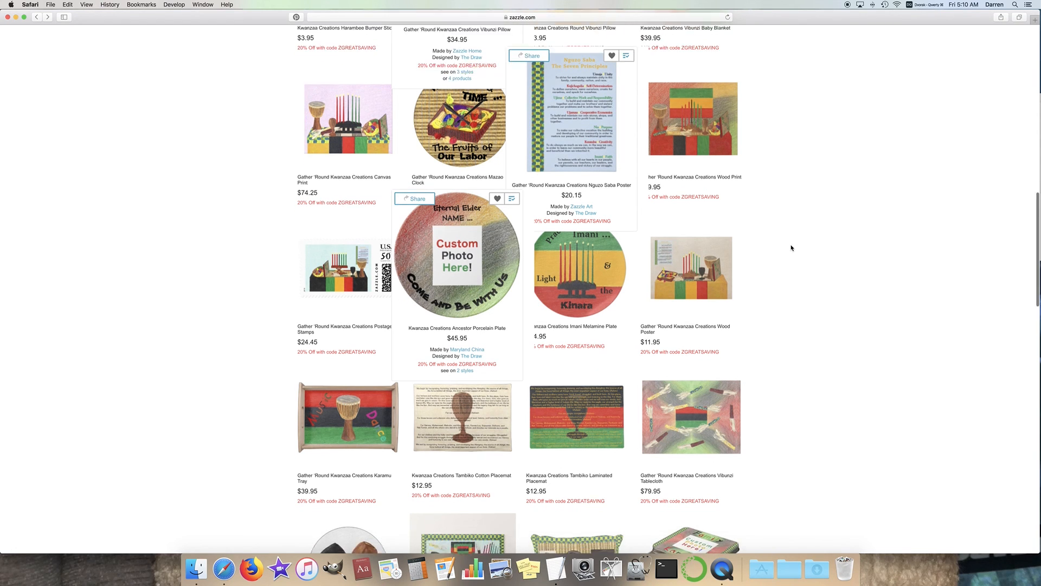
scroll(783, 250, down, 14)
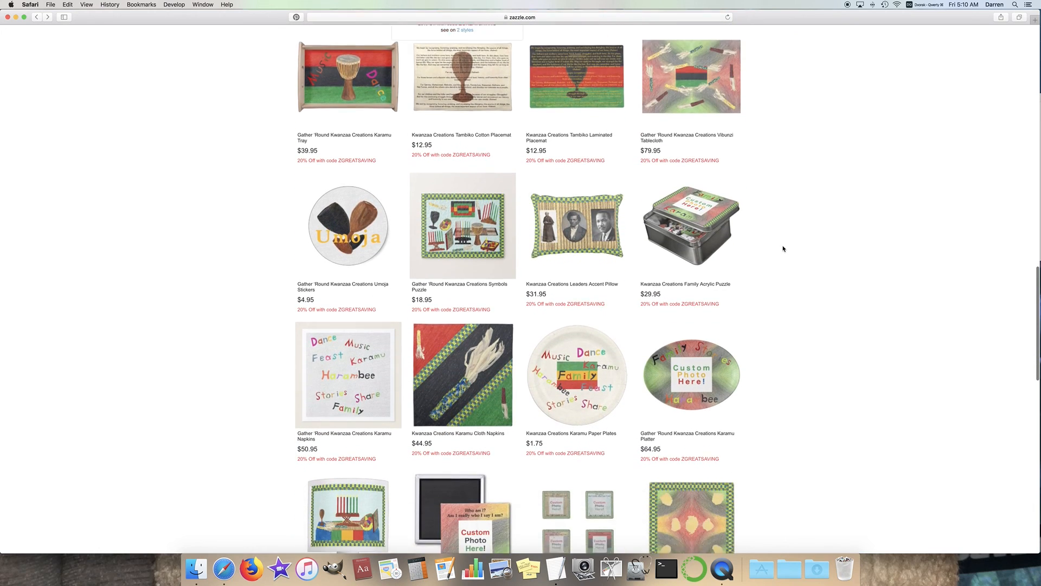
scroll(784, 250, up, 15)
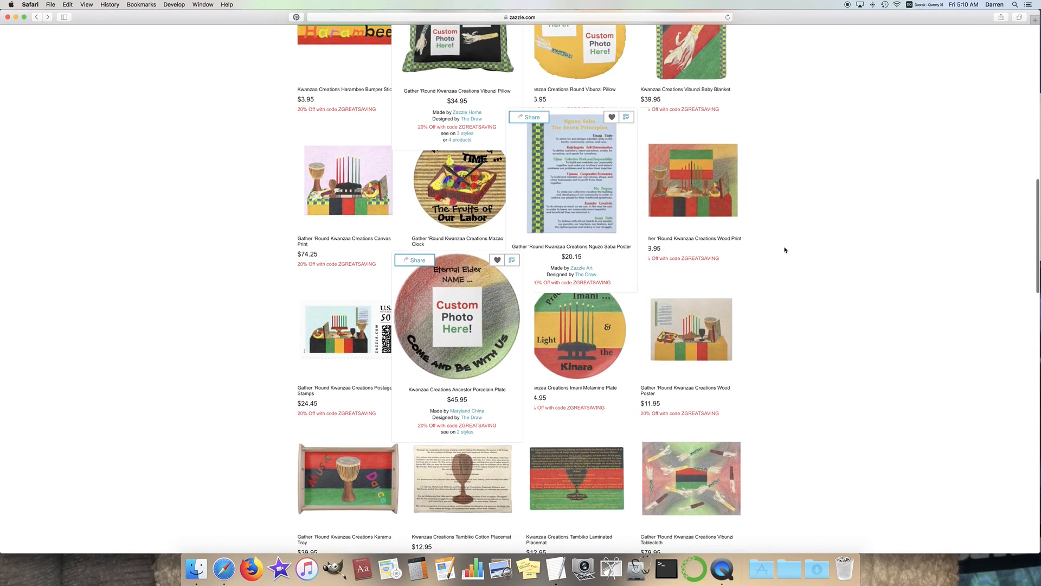
scroll(784, 249, up, 5)
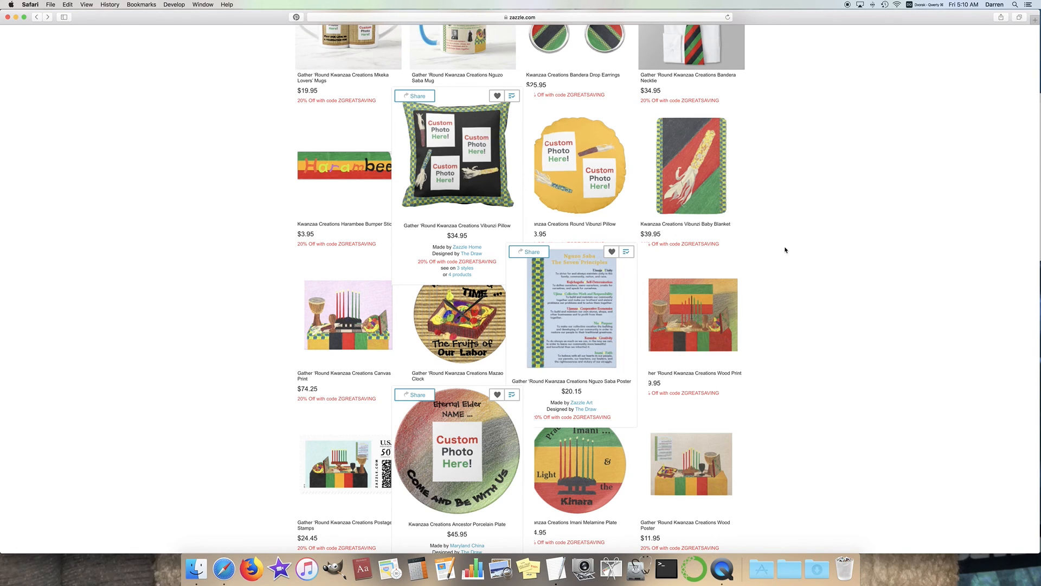
scroll(808, 286, down, 5)
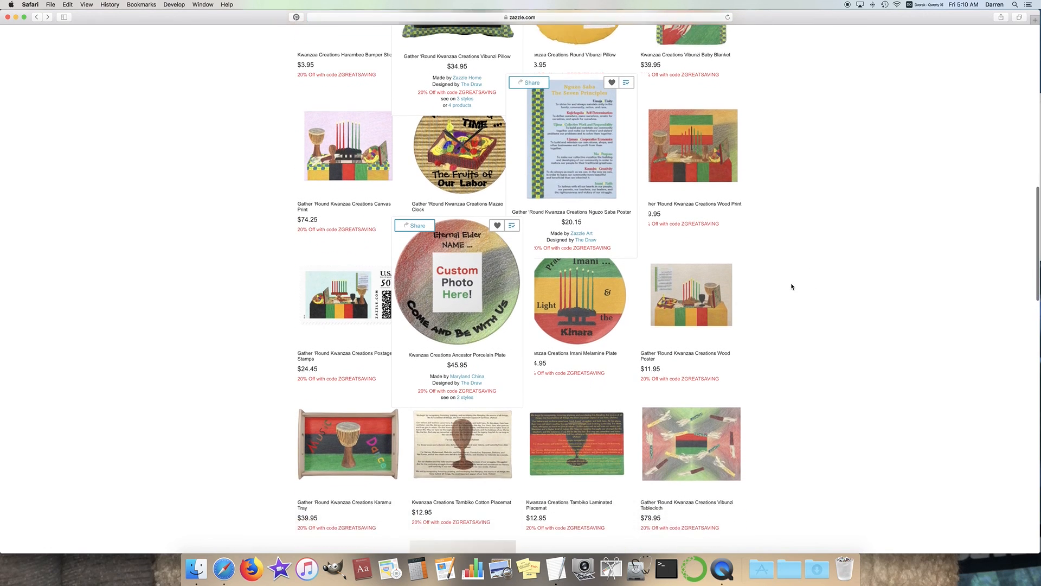
scroll(793, 285, down, 1)
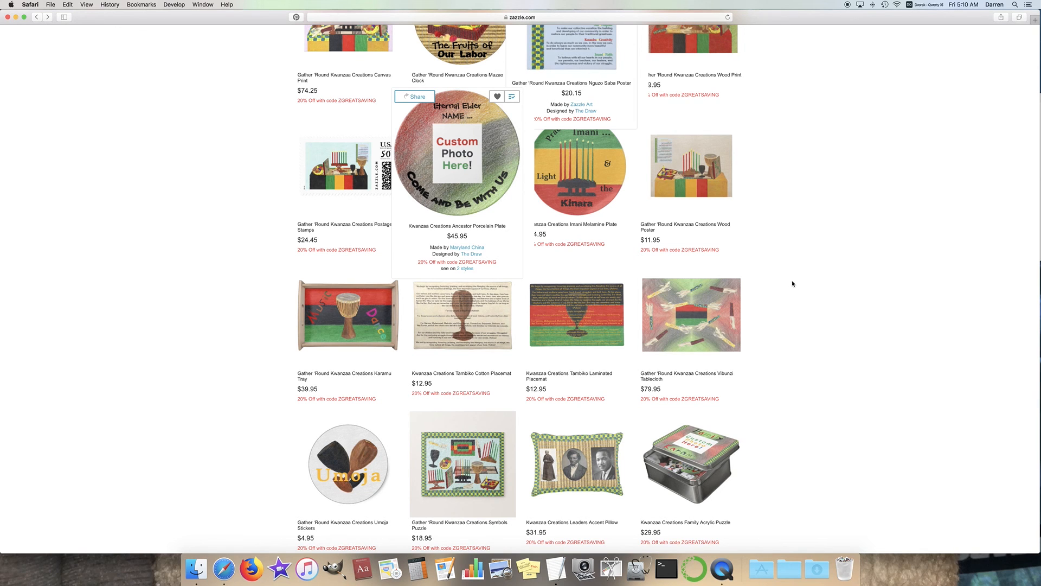
scroll(792, 284, down, 4)
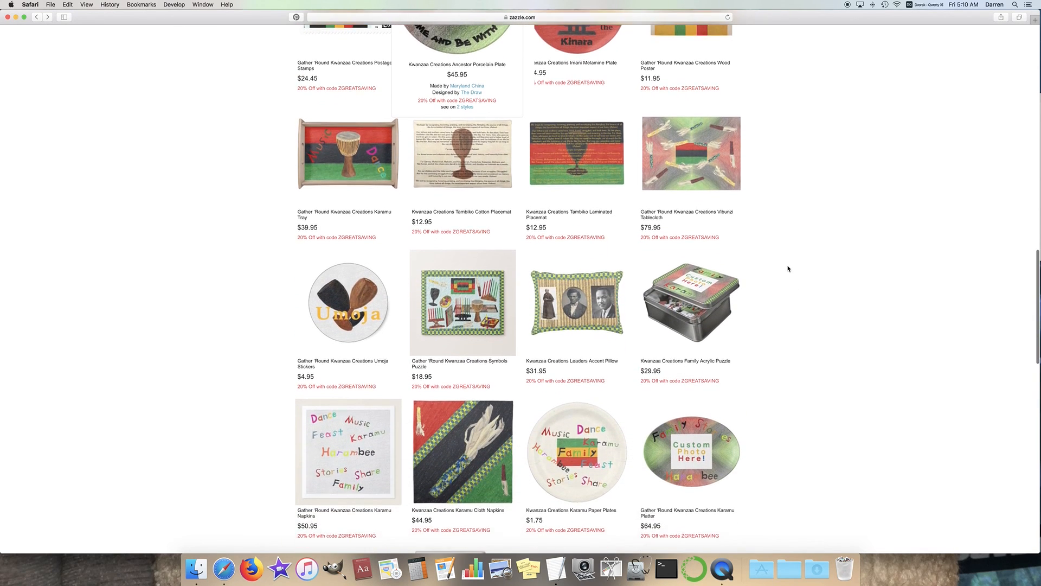
scroll(788, 269, up, 10)
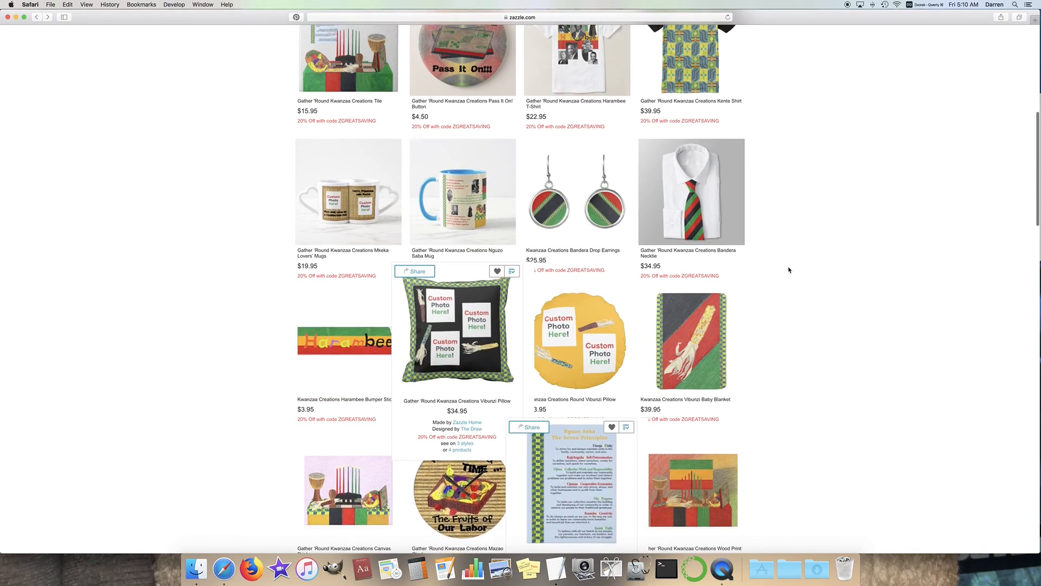
scroll(789, 270, up, 3)
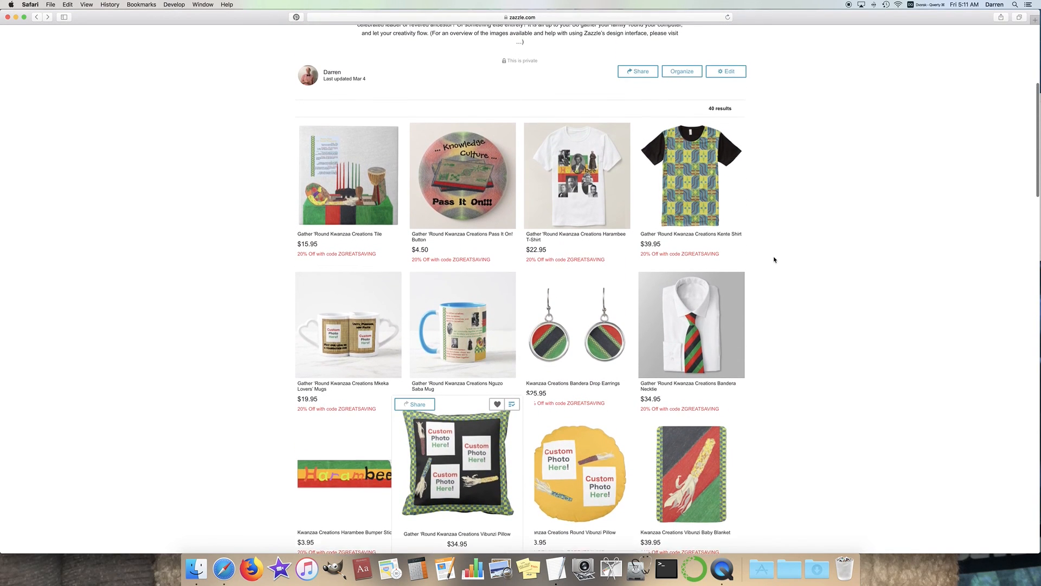
Step: Look through the collection again as far as the nightlight, magnets and wood coaster, and go back up to the kit's banner and description
scroll(775, 258, down, 3)
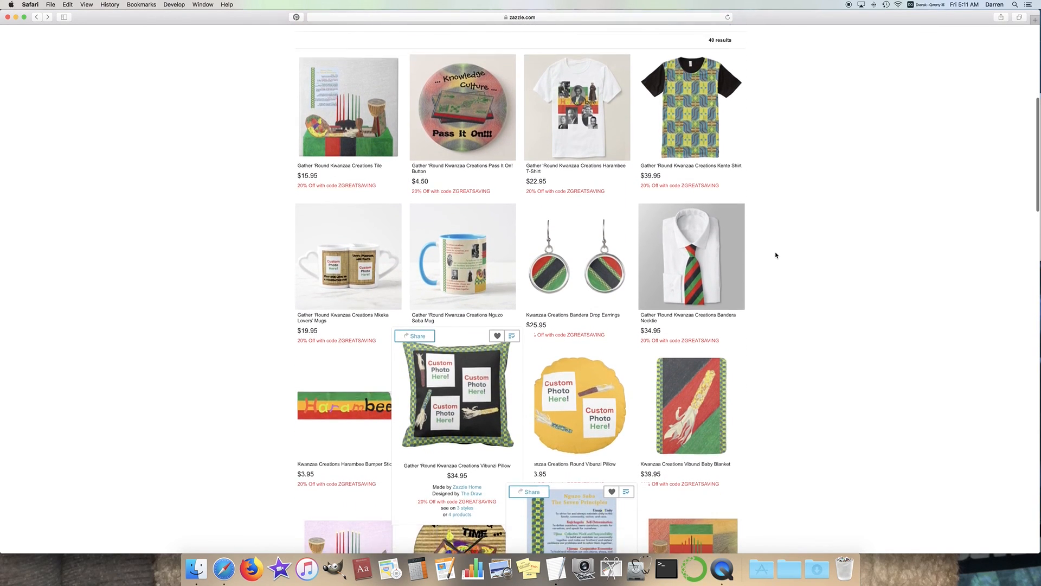
scroll(775, 255, down, 6)
scroll(778, 253, down, 6)
scroll(777, 288, down, 2)
scroll(777, 278, down, 8)
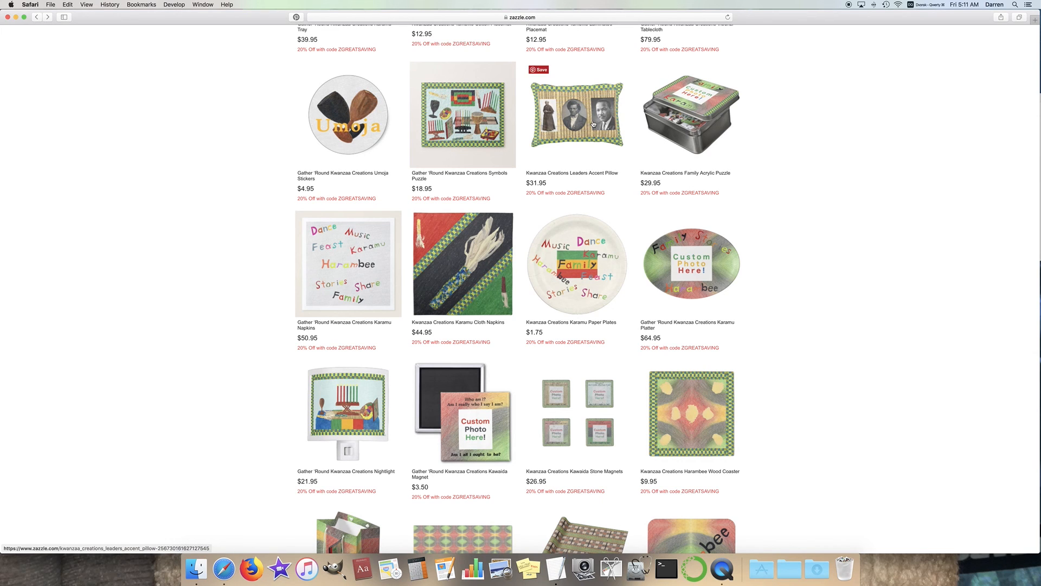
scroll(792, 176, up, 5)
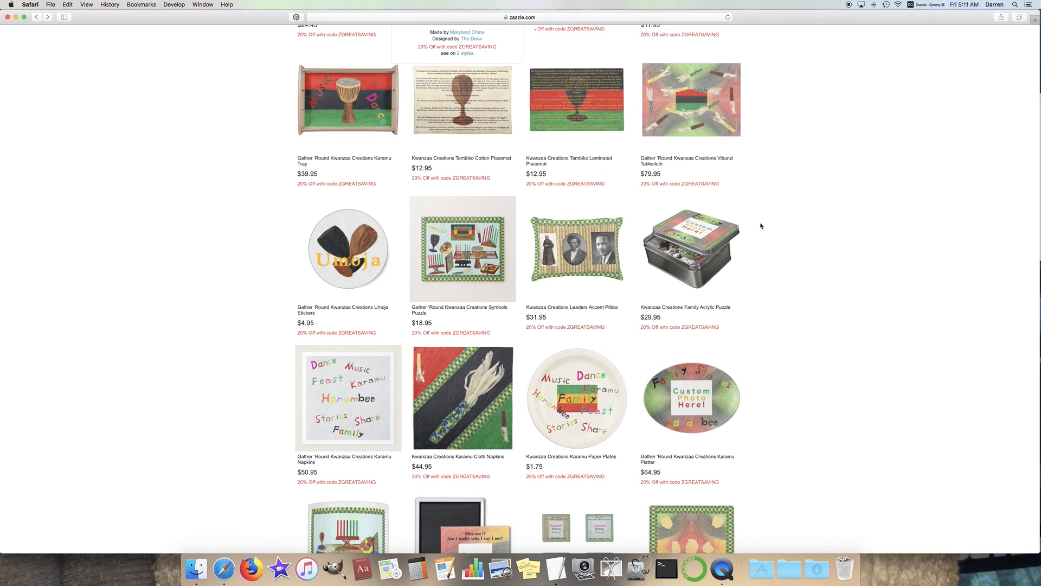
scroll(761, 225, up, 15)
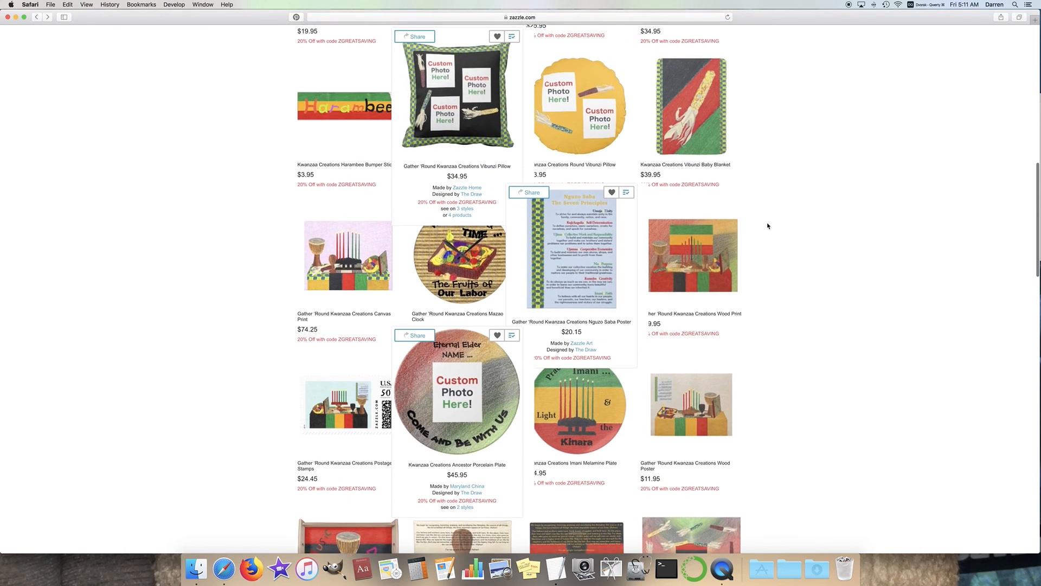
scroll(787, 229, up, 9)
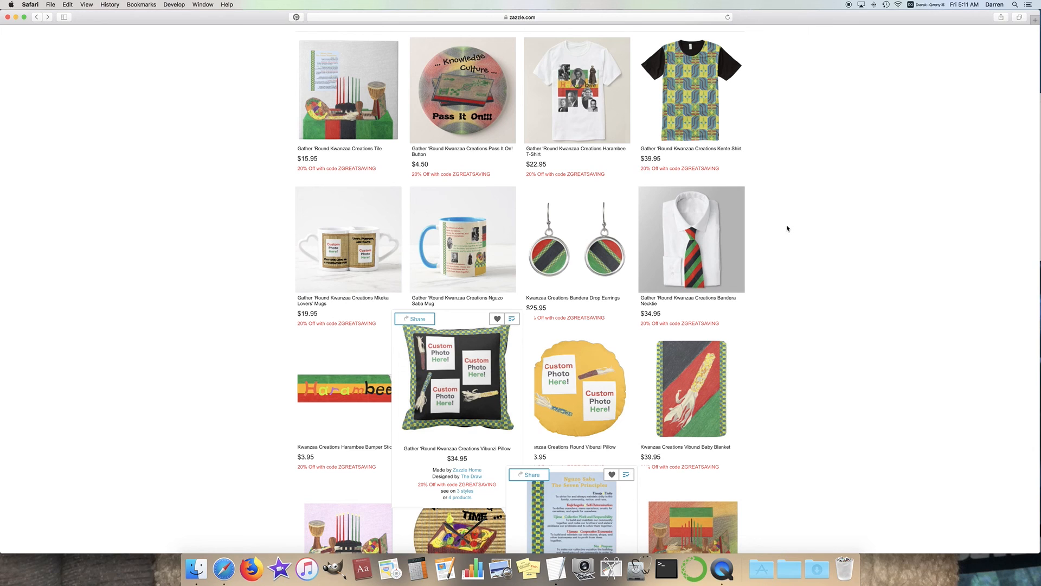
scroll(786, 241, up, 5)
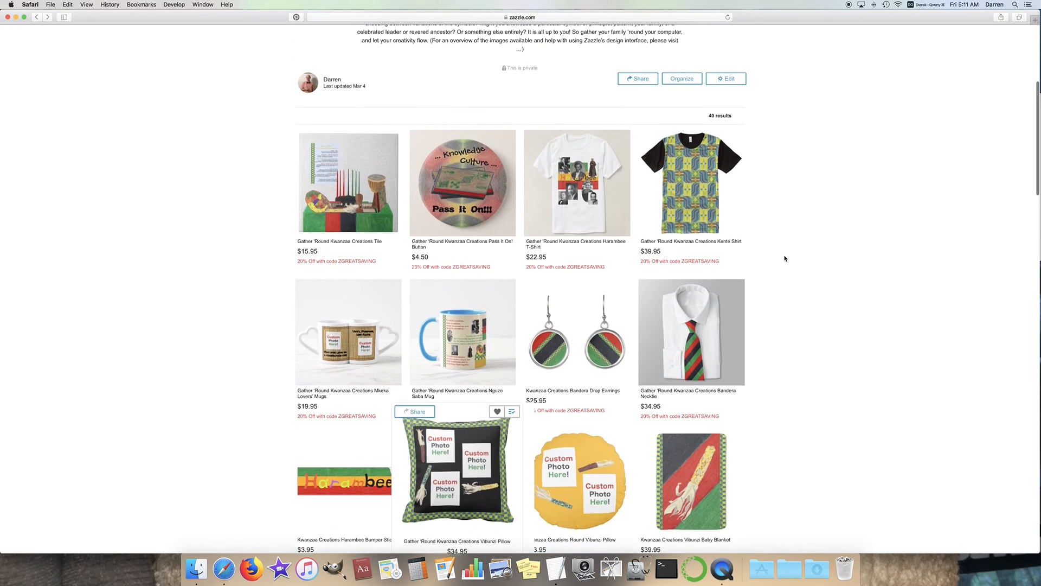
scroll(785, 258, up, 5)
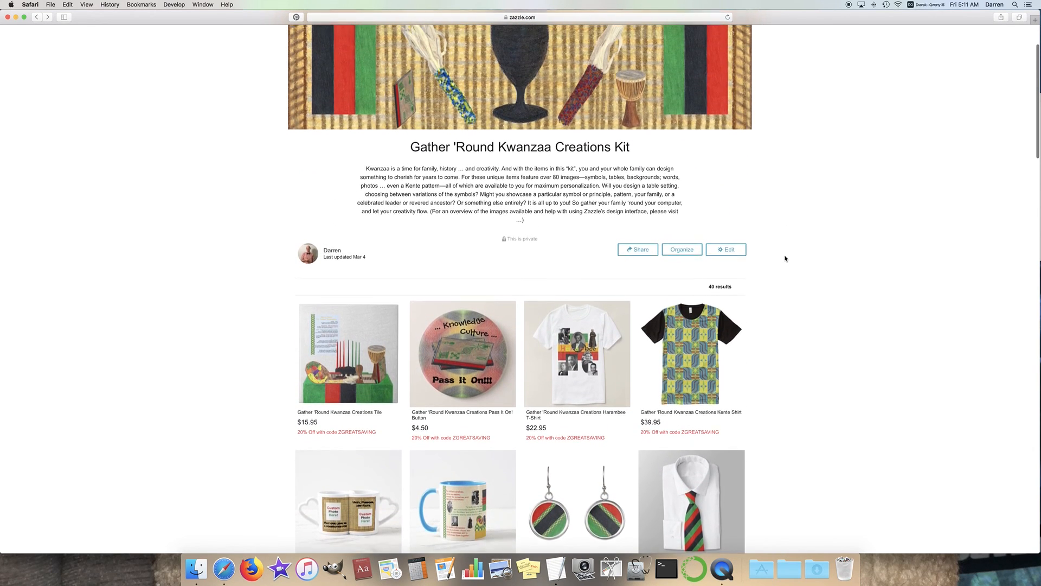
scroll(785, 258, up, 2)
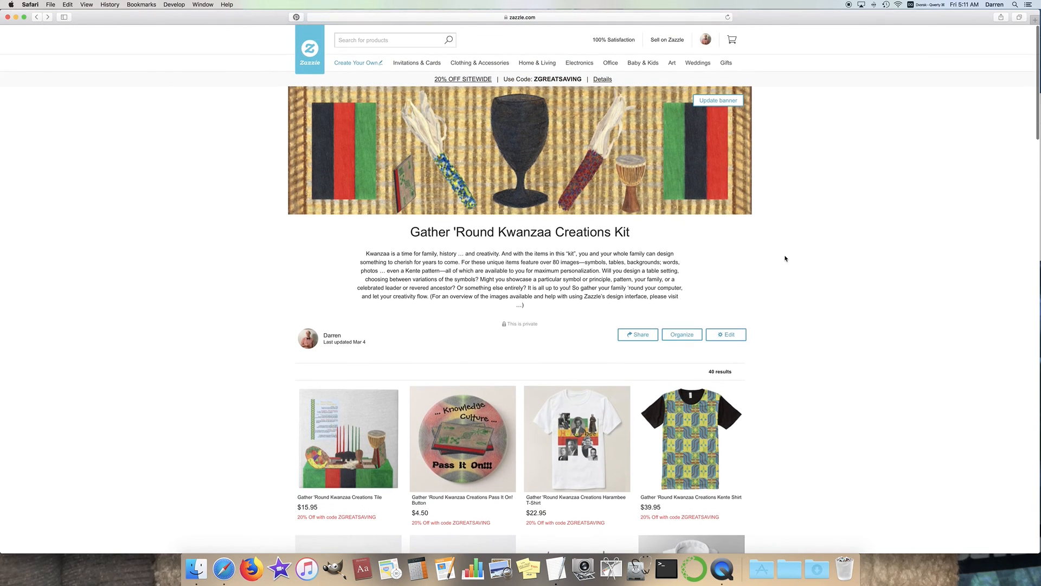